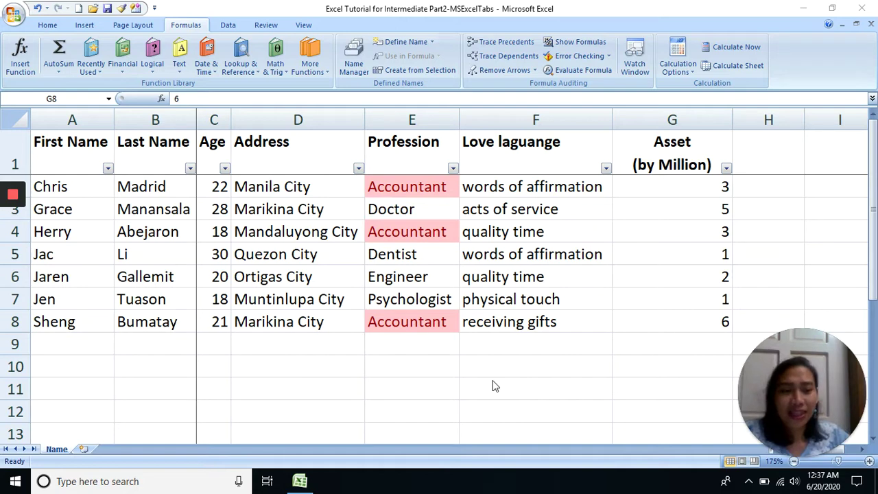
click(228, 25)
click(265, 25)
click(304, 25)
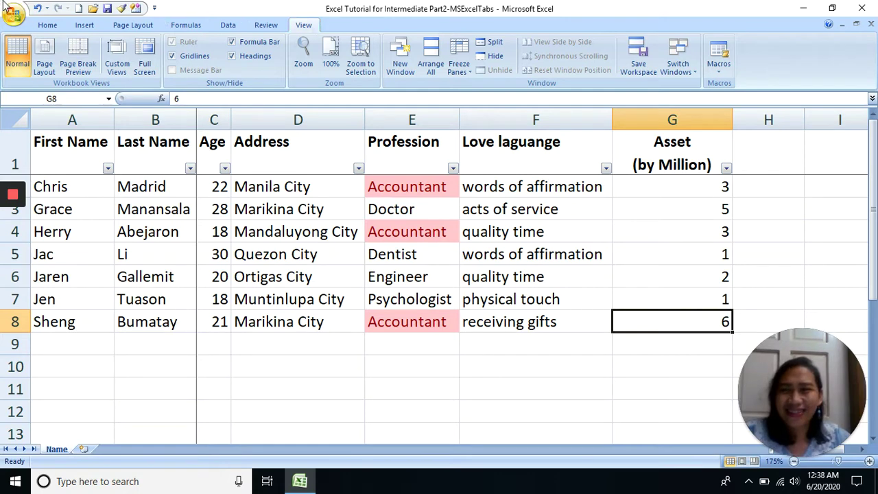
mouse_move(20, 218)
click(186, 25)
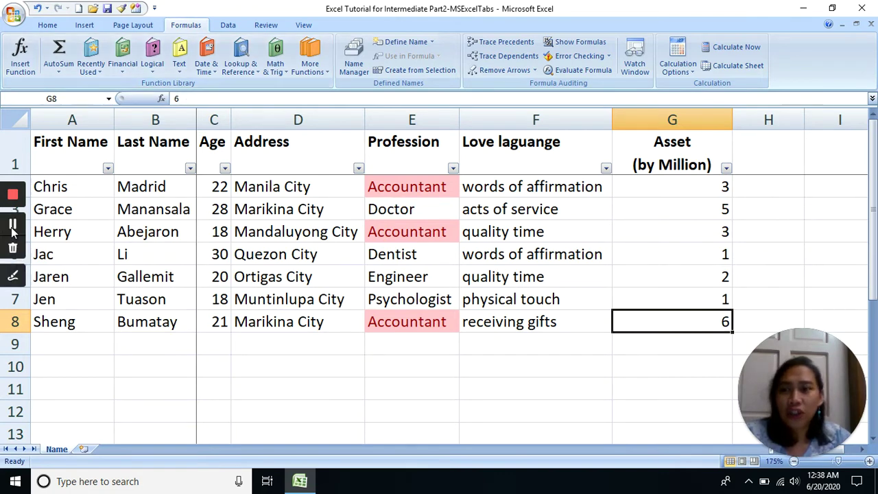
Examine the available function categories in the Insert Function dialog, then close it without inserting a function
click(23, 59)
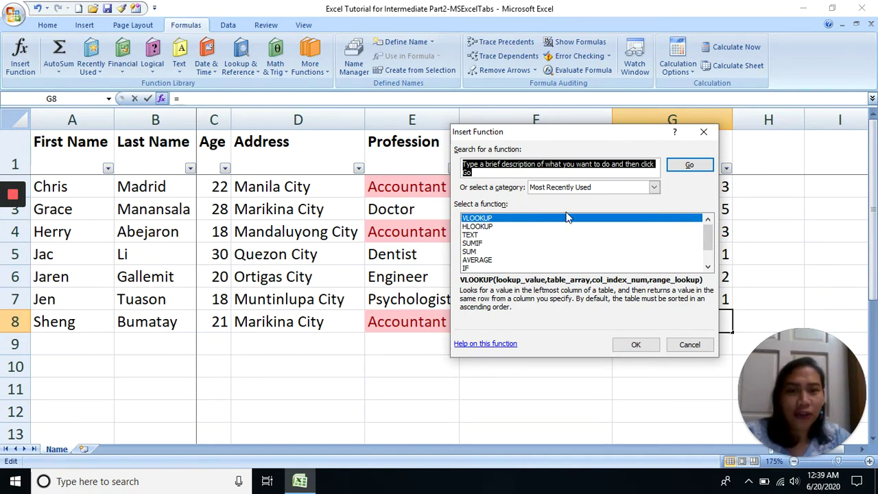
click(585, 187)
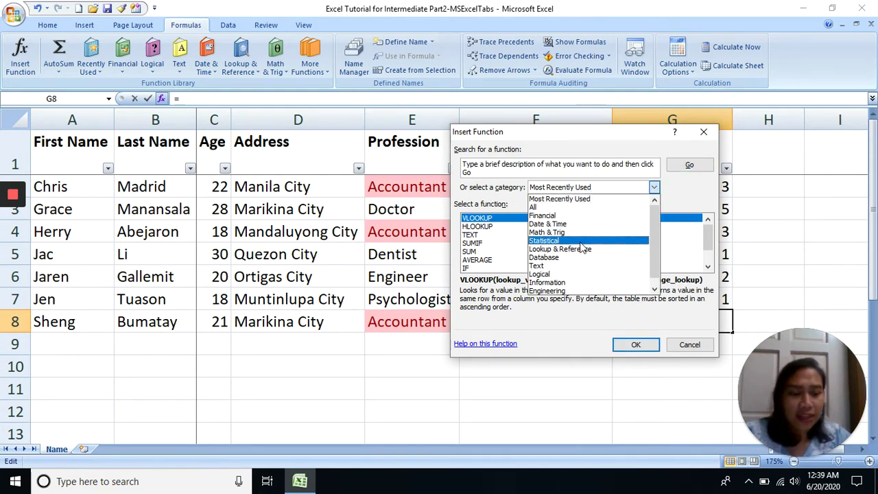
click(577, 197)
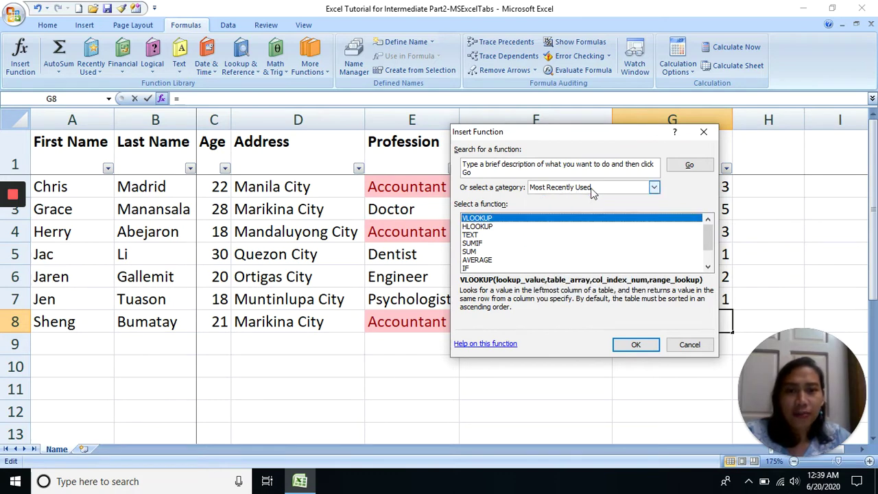
click(646, 189)
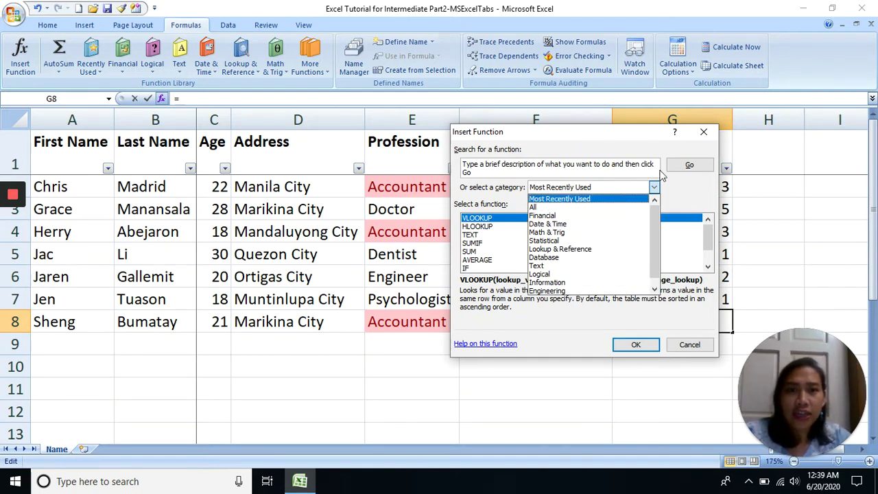
click(703, 136)
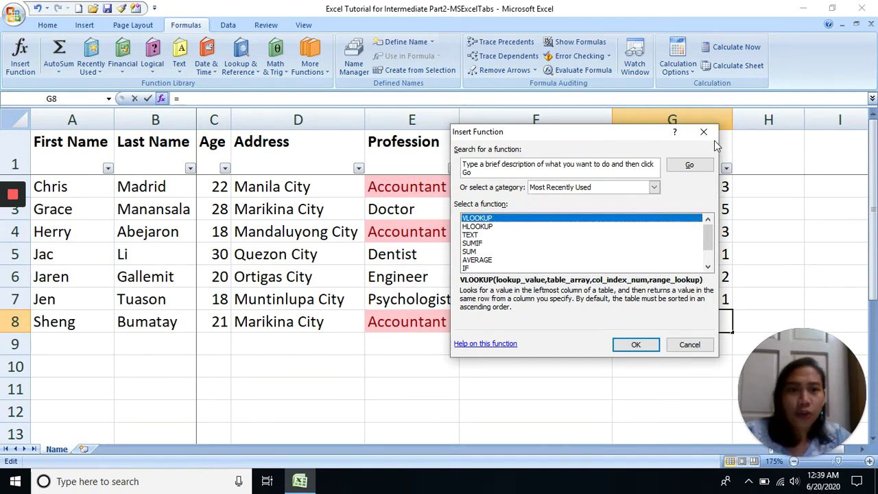
click(707, 133)
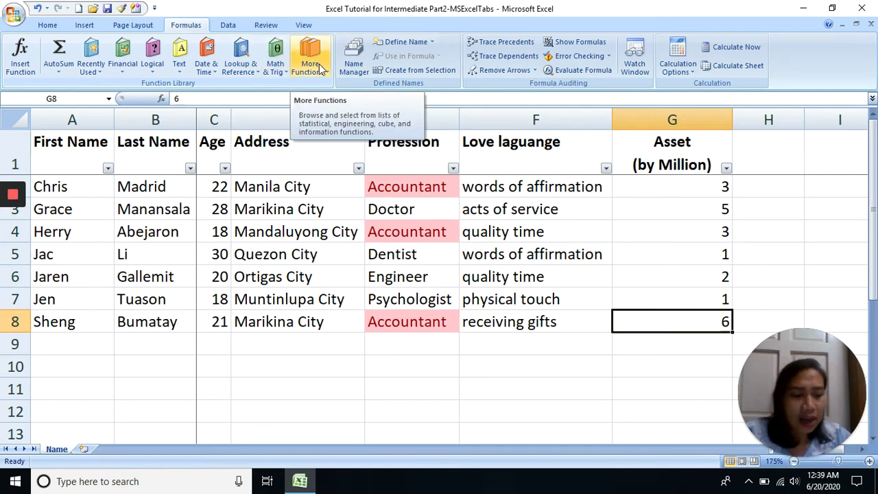
Review the Lookup & Reference functions, both in the function library and in the Insert Function dialog
click(244, 59)
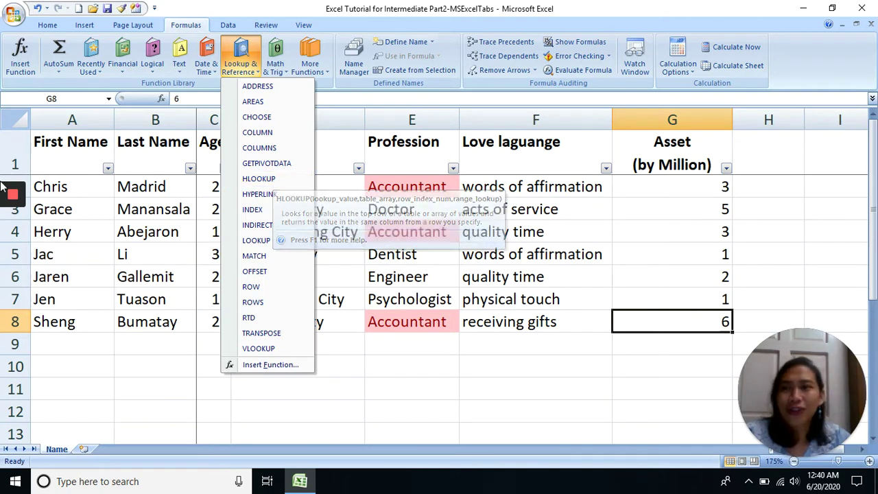
click(12, 225)
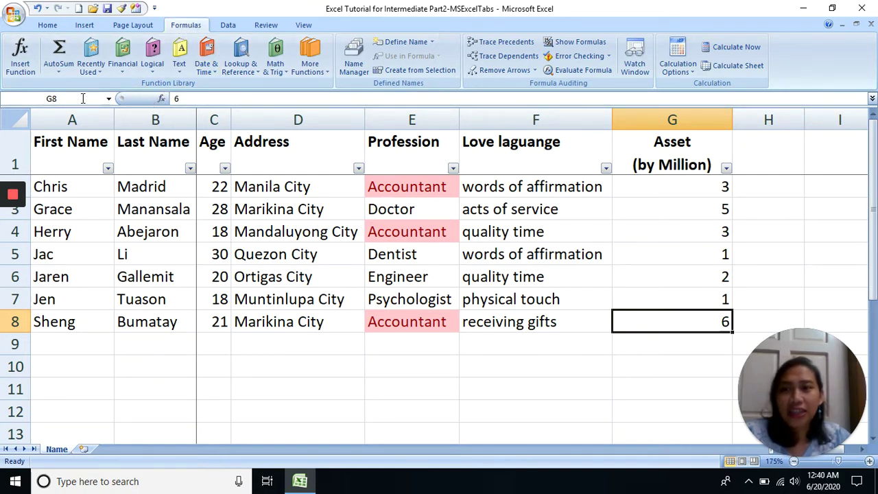
click(163, 99)
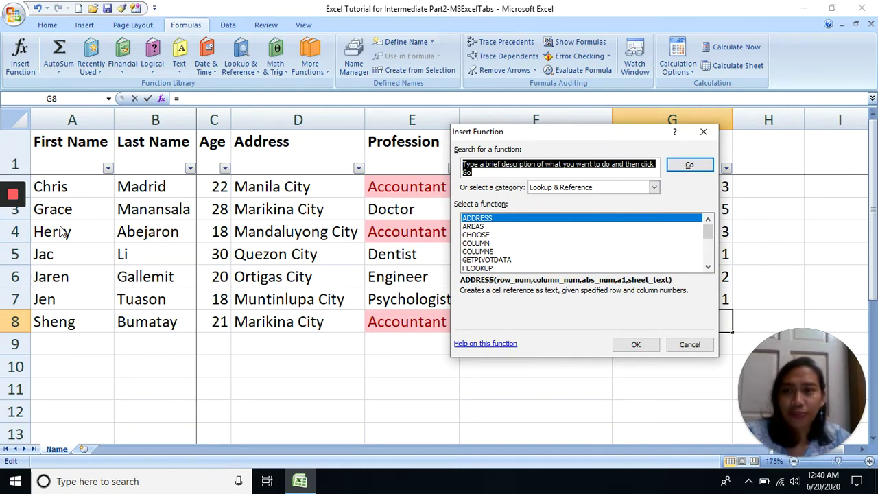
click(10, 224)
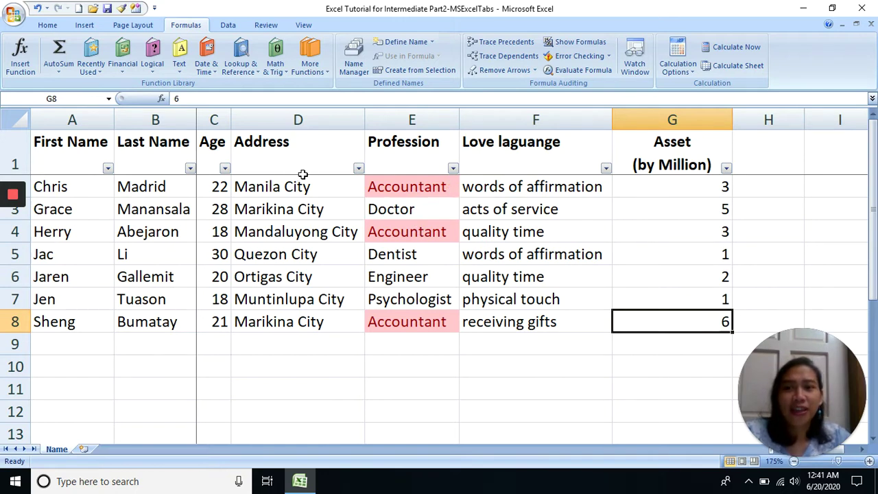
Inspect the contents of address cells D3, D8 and D6 in the formula bar
click(330, 201)
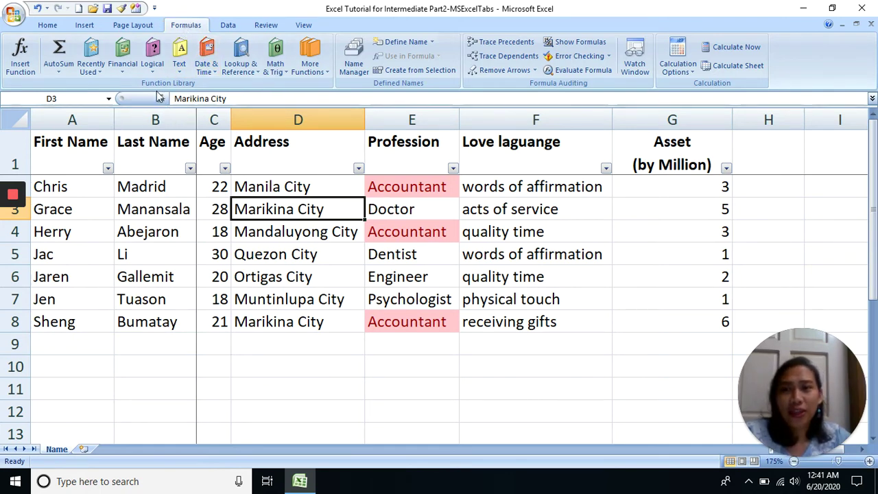
click(209, 98)
click(319, 325)
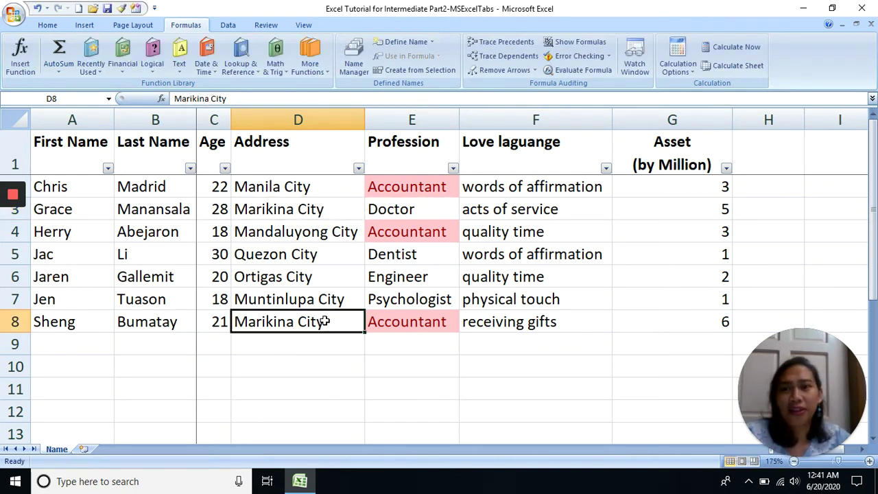
click(336, 268)
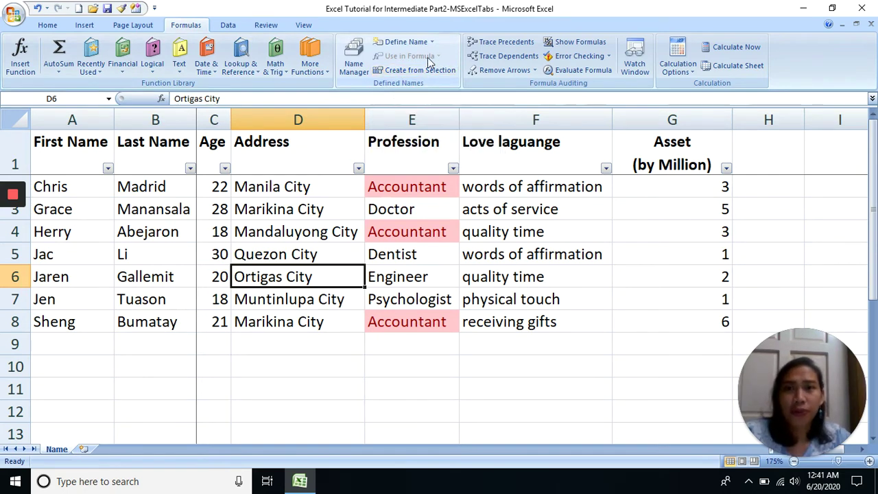
Check the workbook's defined names in the Name Manager and return to the sheet
click(358, 67)
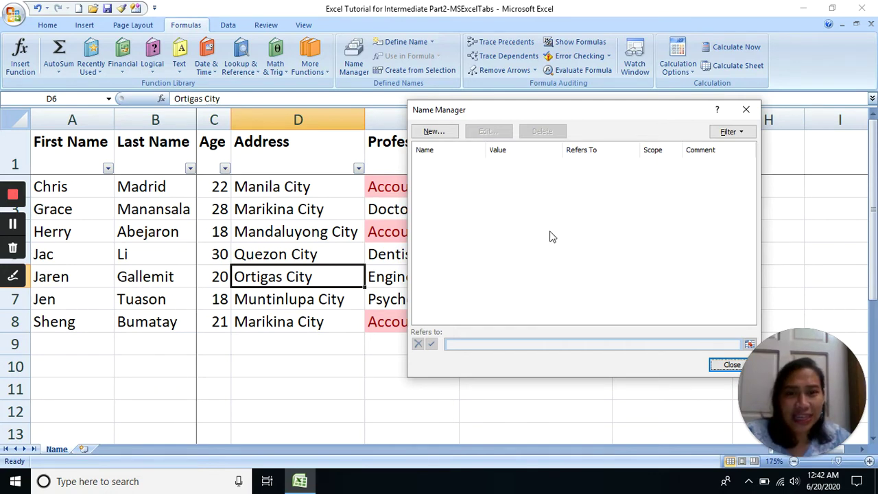
click(729, 364)
click(483, 261)
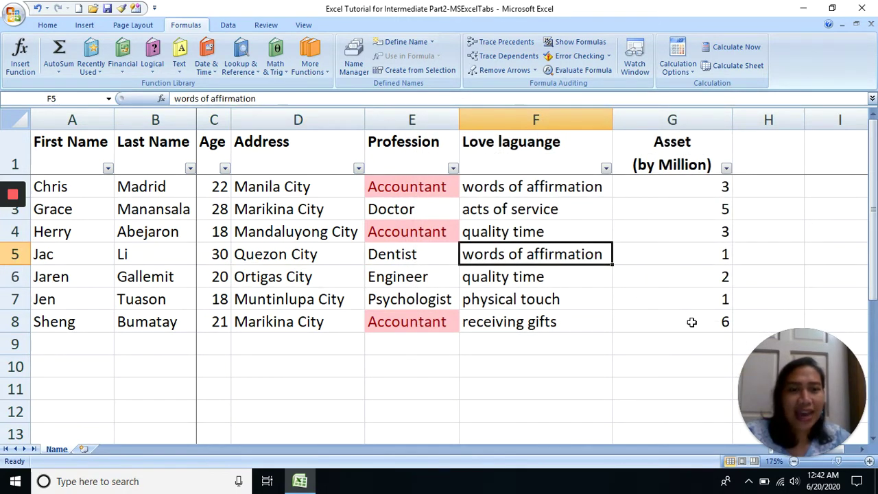
Define the workbook-scoped name FriendsList for the whole table, A1:G8 on the Name sheet
drag(691, 321, 82, 158)
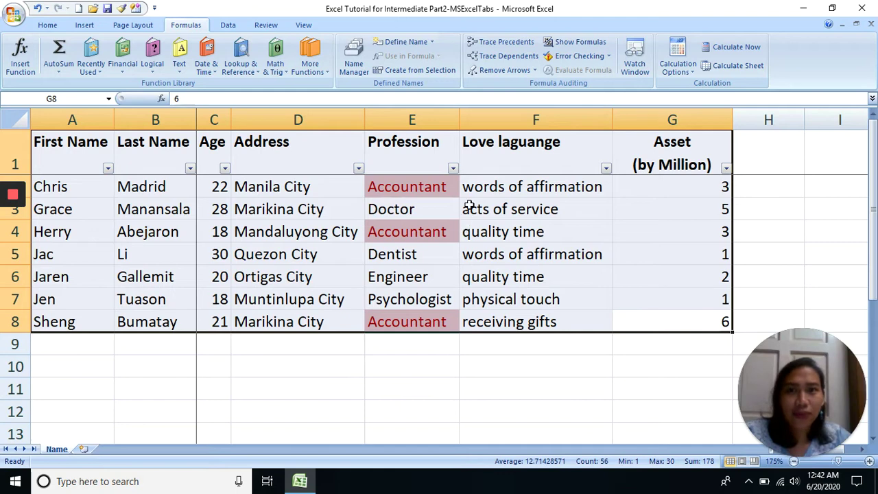
click(405, 42)
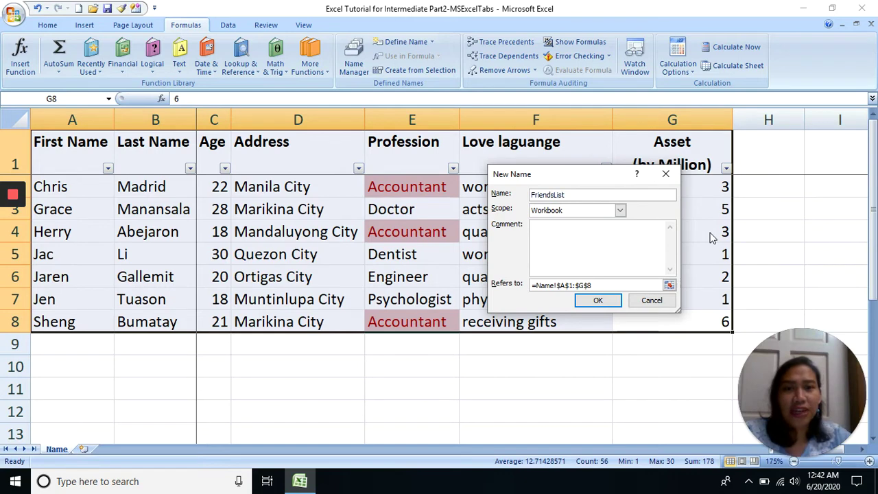
click(554, 285)
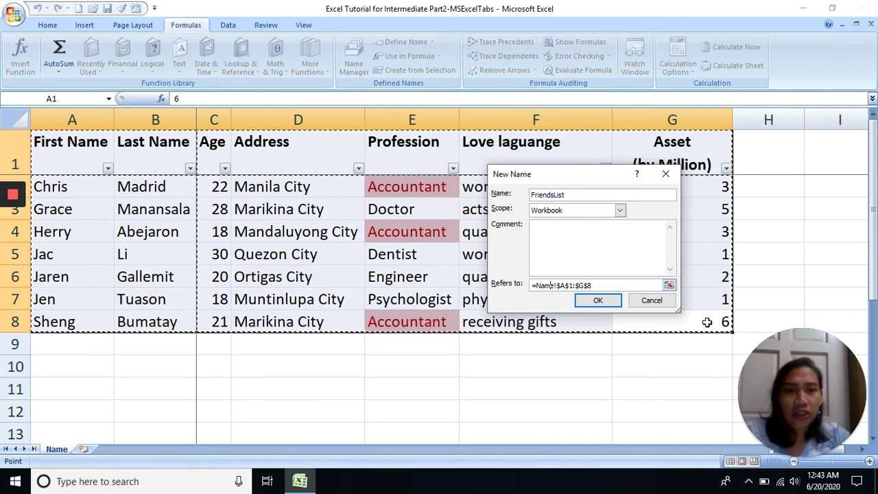
click(598, 301)
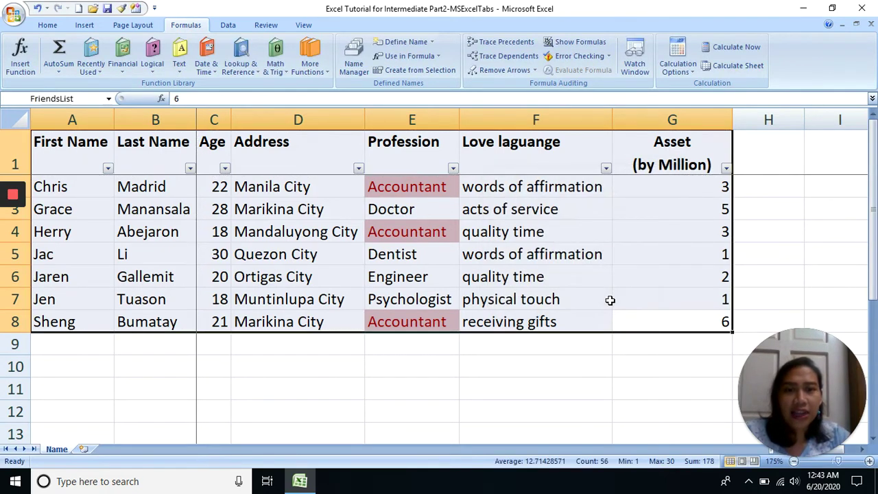
click(613, 283)
click(660, 322)
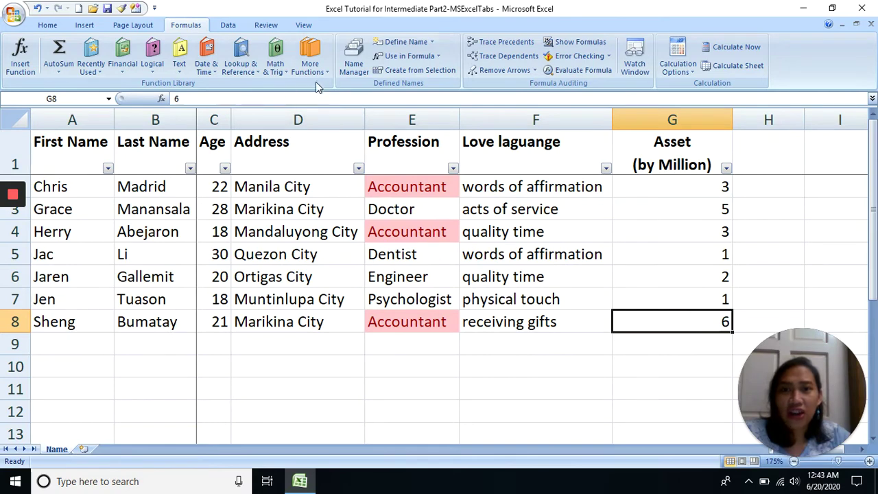
Review the value, reference and scope of FriendsList in the Name Manager, then close it
click(354, 63)
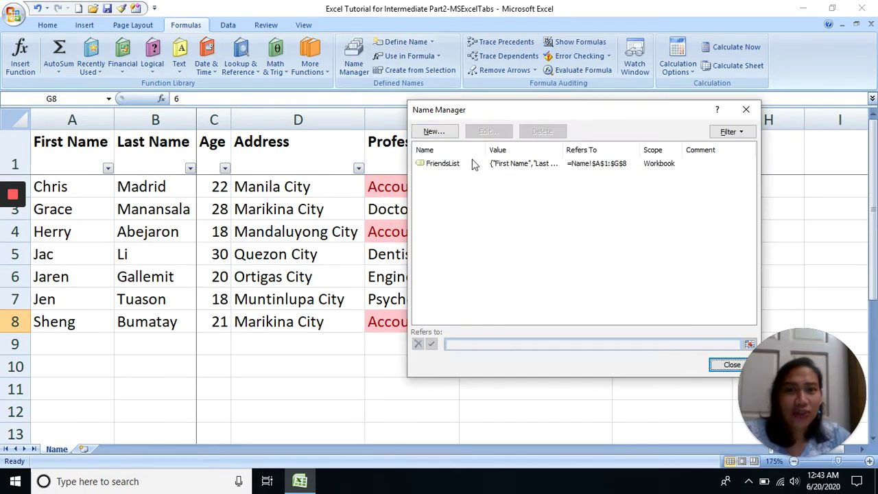
click(556, 167)
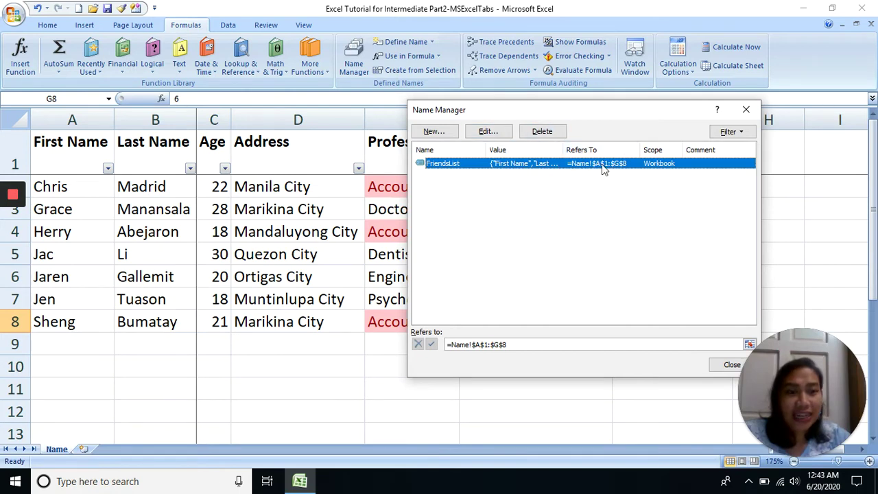
mouse_move(5, 228)
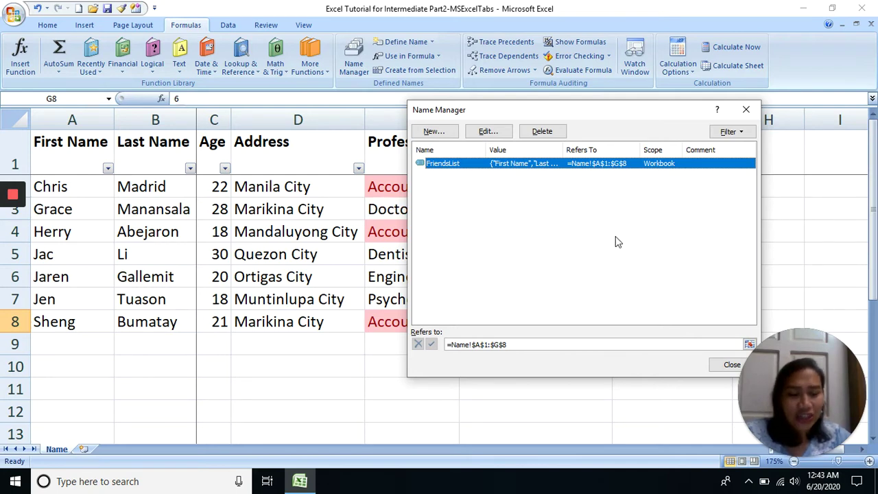
click(745, 110)
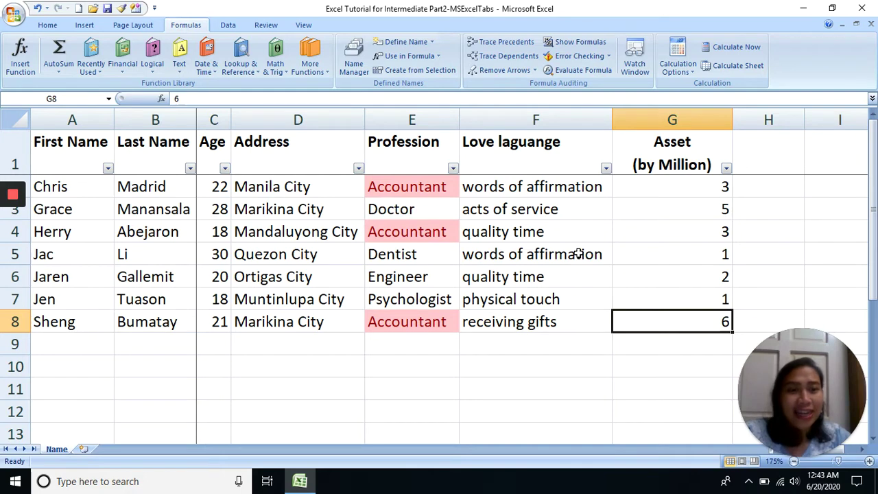
Define the workbook-scoped name FriendsAsset for the asset values in G2:G8 and select cell G9
click(682, 185)
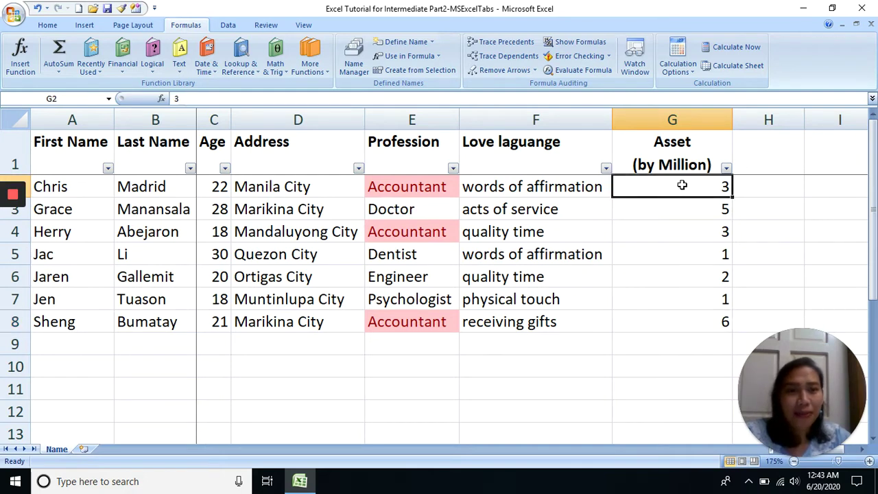
drag(681, 185, 681, 316)
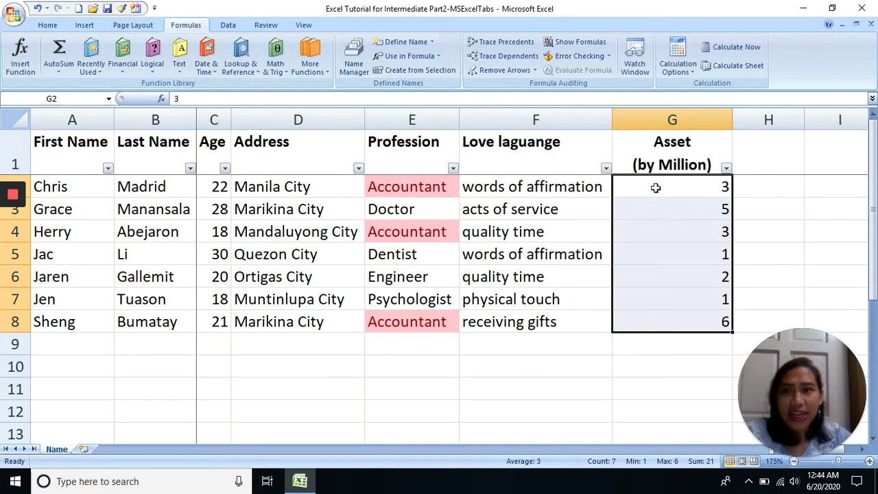
click(405, 42)
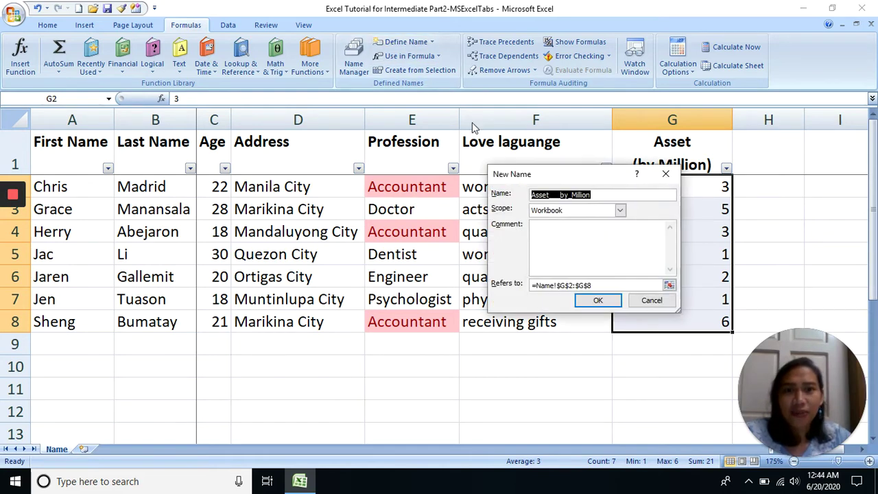
click(605, 195)
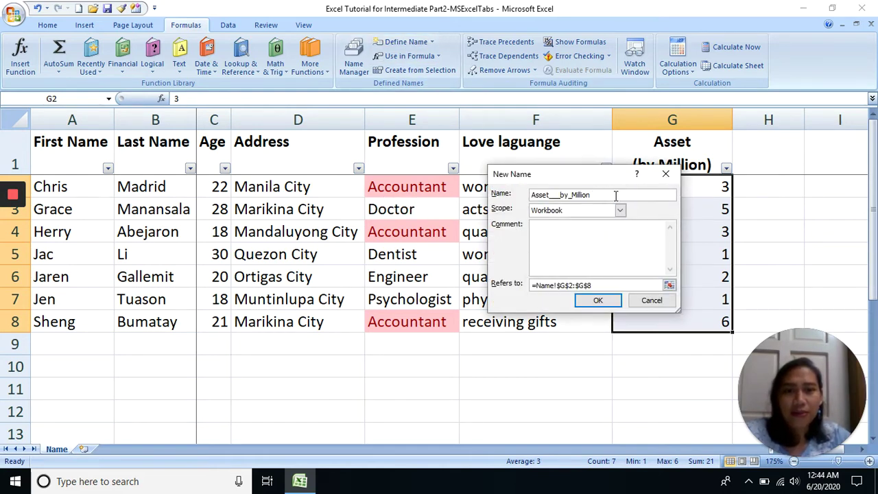
drag(617, 194, 521, 194)
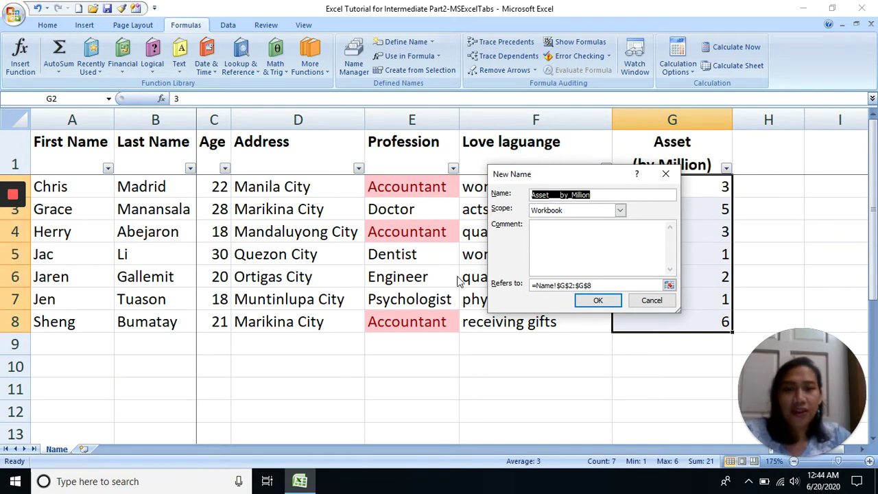
text(FriendsAsset)
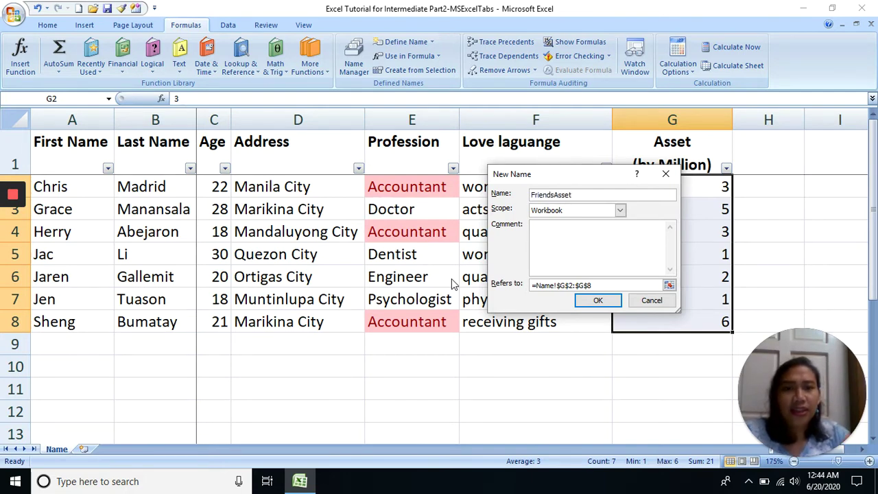
click(555, 285)
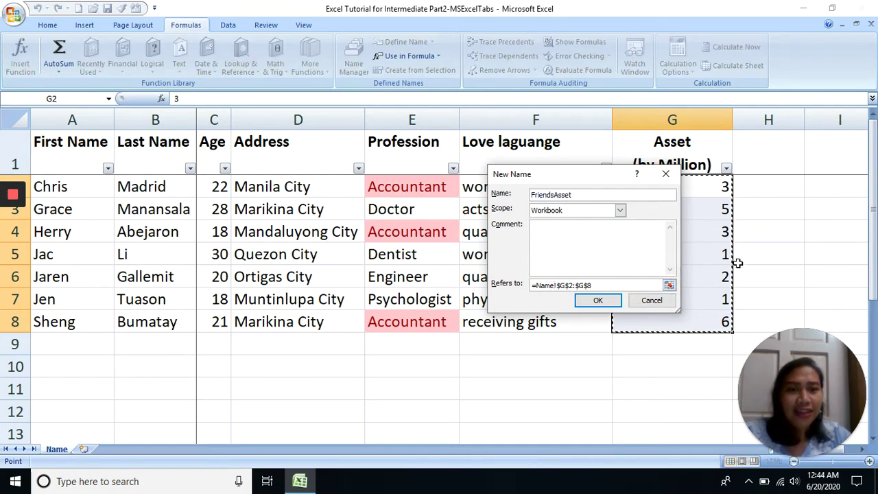
click(584, 194)
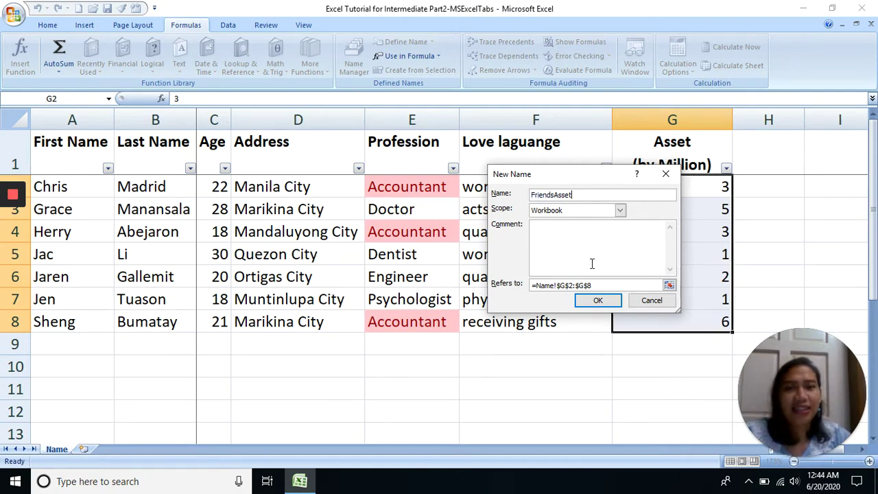
click(598, 300)
click(641, 339)
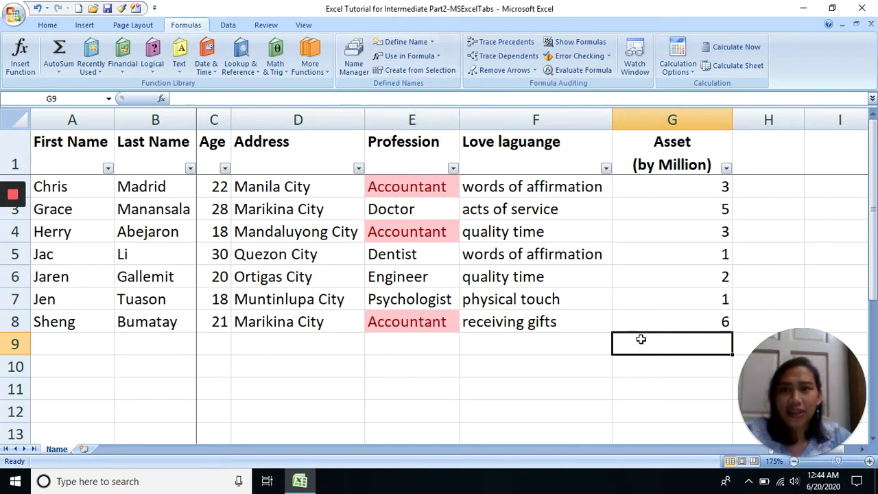
text(=)
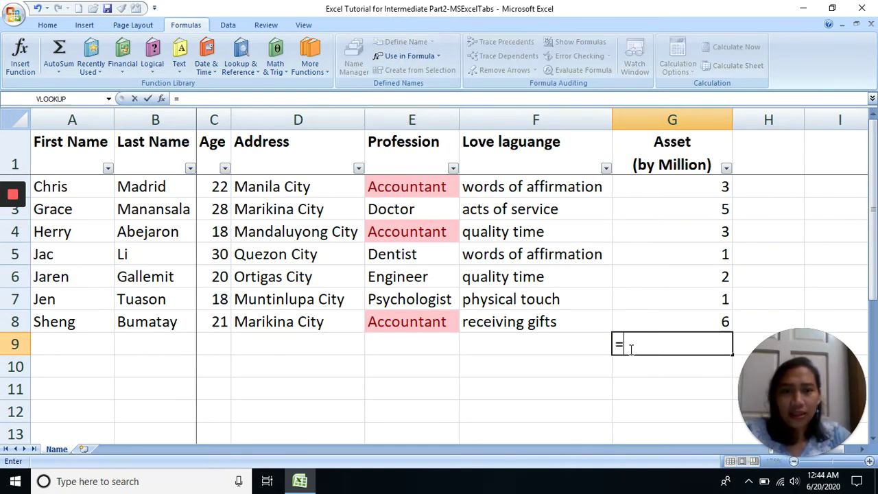
key(BackSpace)
key(Return)
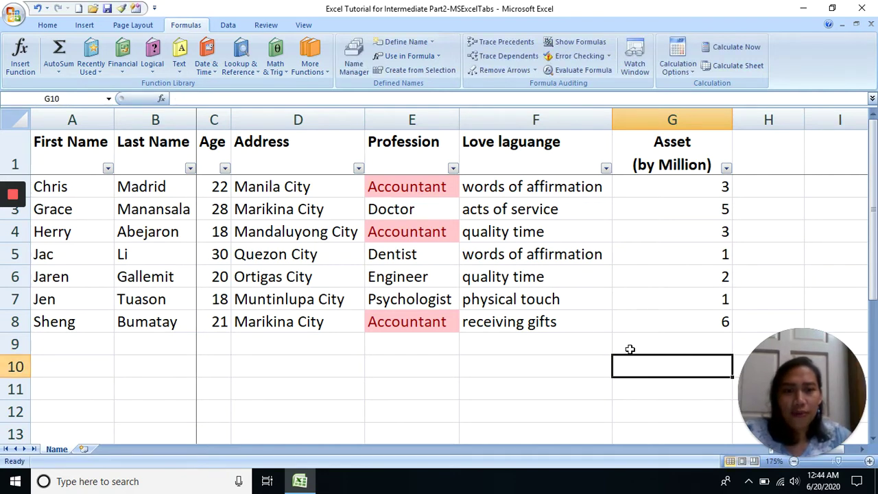
Total the asset values in G9 with an AutoSum formula that uses the named range FriendsAsset
click(630, 349)
click(58, 54)
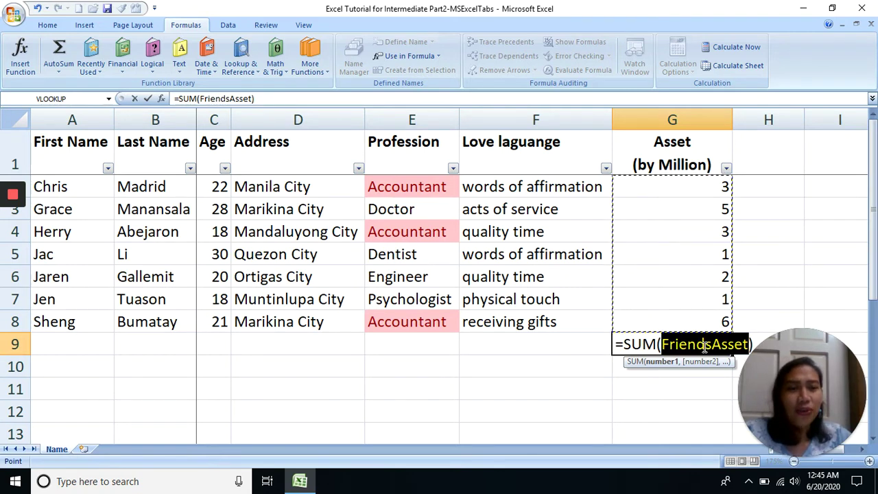
key(ctrl+Return)
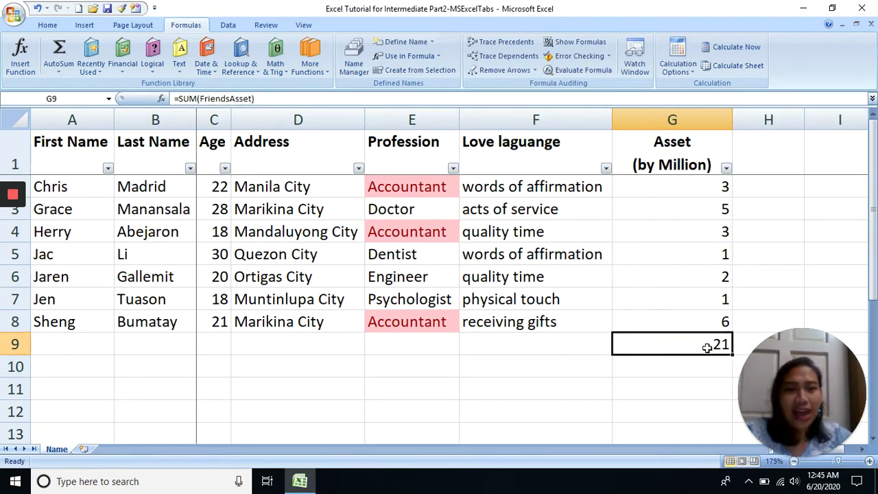
Examine the sum formula in G9 and the asset range G2:G8 that its named range refers to
double_click(706, 347)
key(Escape)
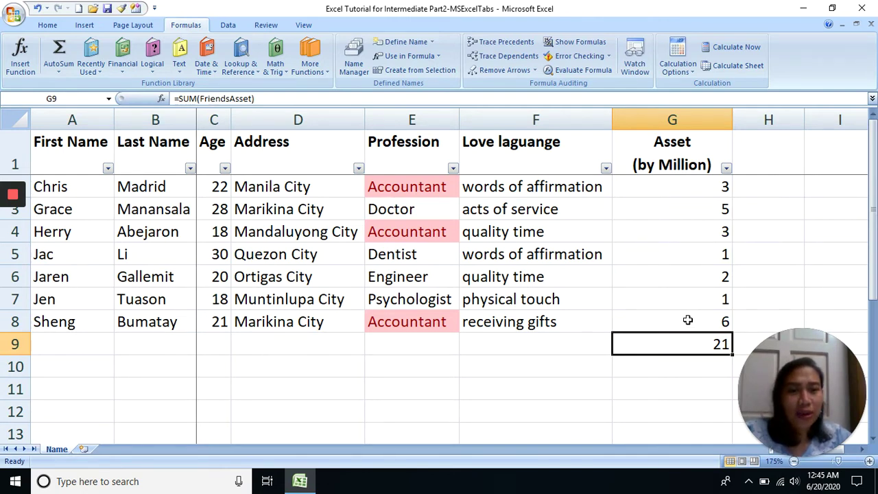
drag(687, 320, 699, 187)
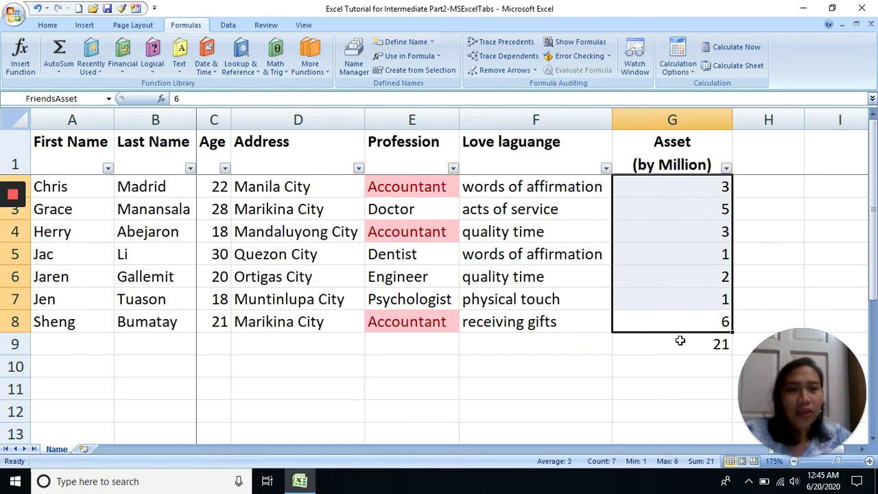
click(634, 343)
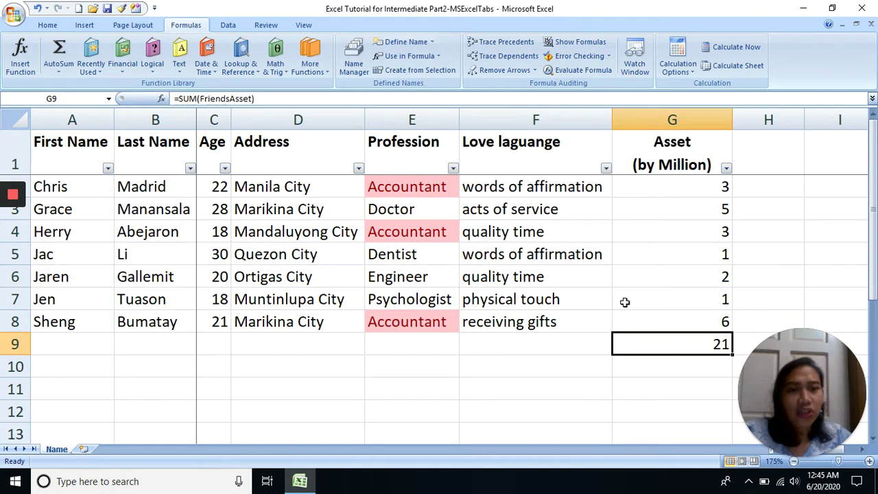
click(675, 187)
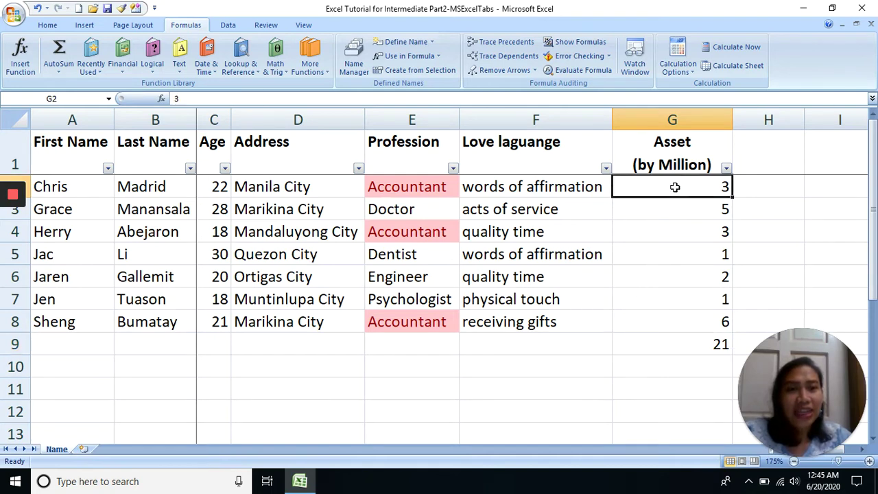
shift+click(689, 318)
click(685, 345)
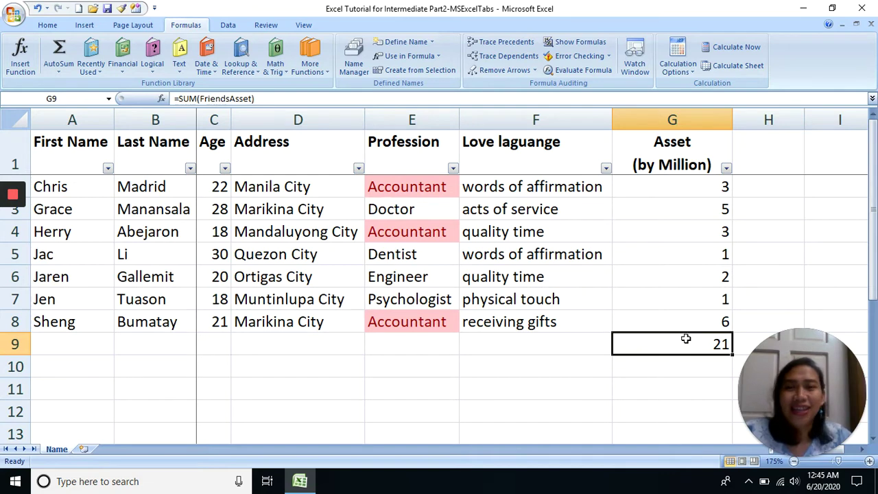
Enter the first name from A5 in E11 as the lookup value and the heading Profession in F10
click(678, 382)
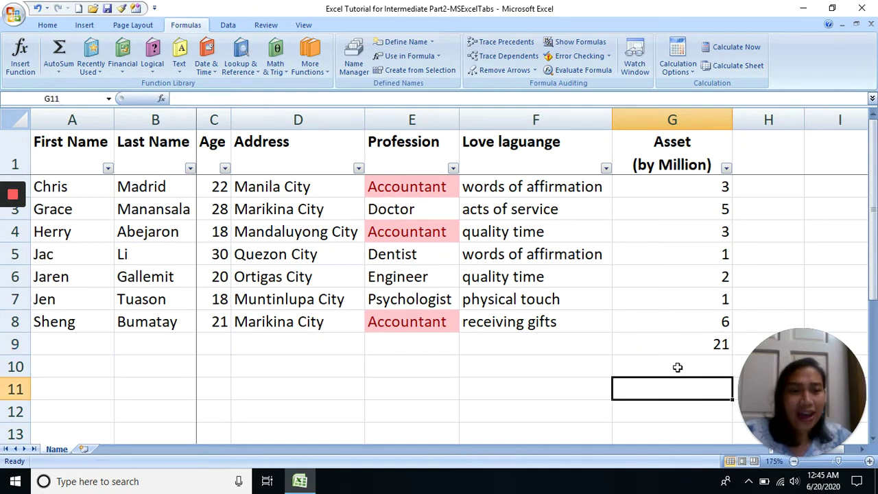
click(581, 366)
click(407, 372)
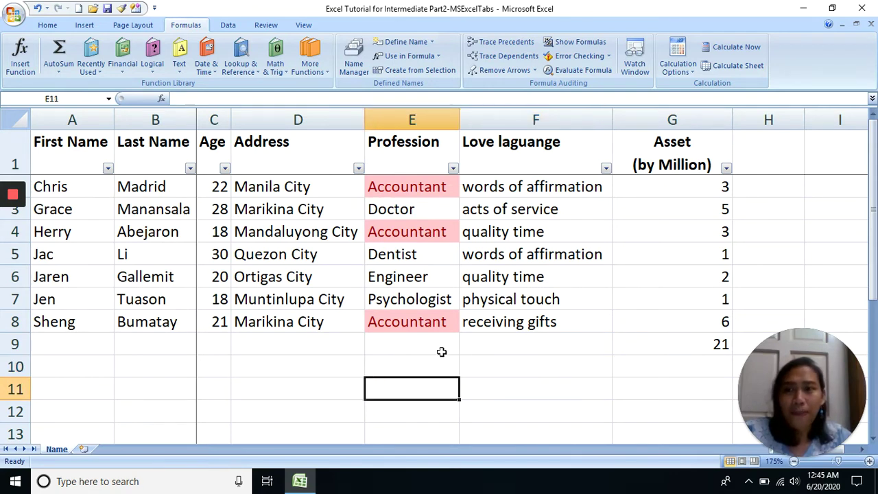
mouse_move(12, 226)
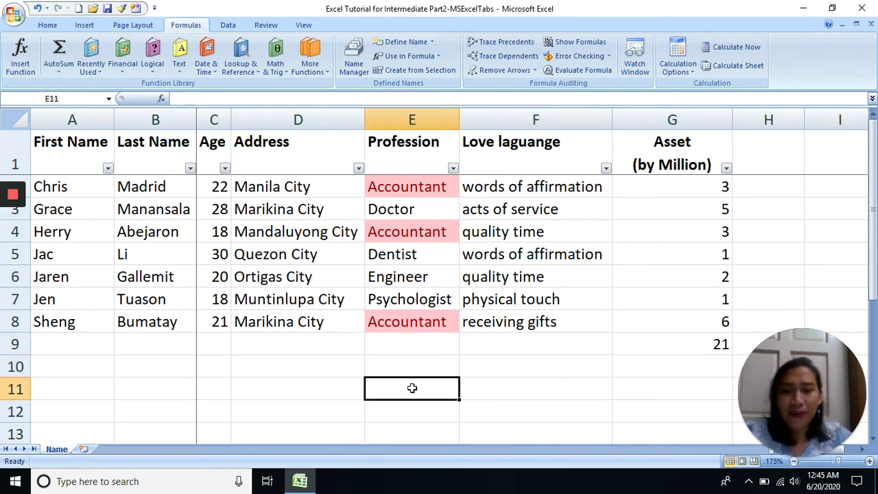
text(Jac)
key(Right)
key(Up)
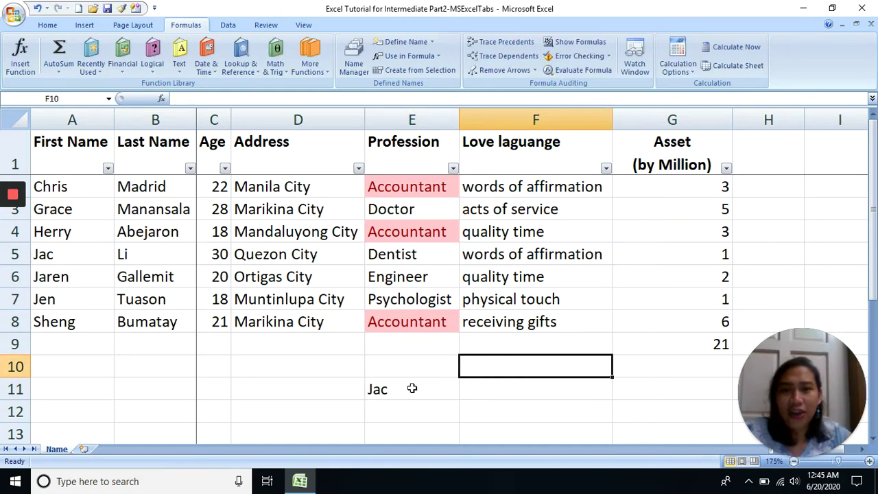
text(Profession)
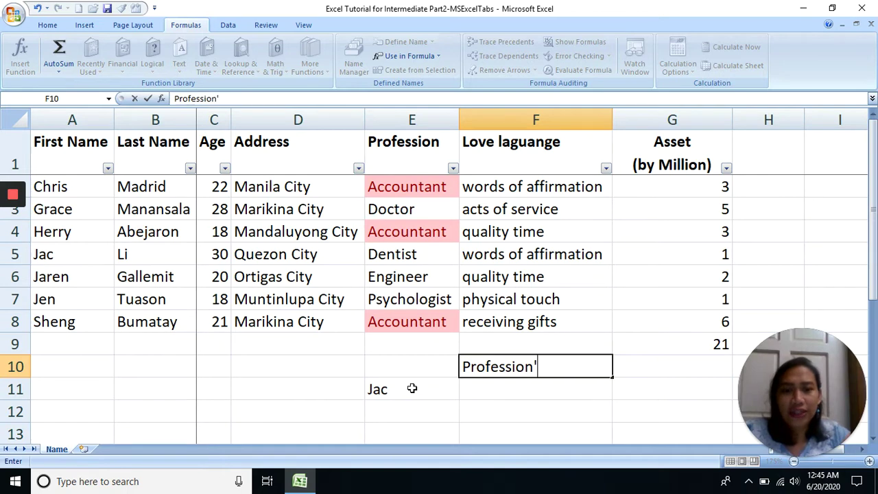
key(Return)
Start a VLOOKUP formula in F11 with E11 as its lookup value
text(=c)
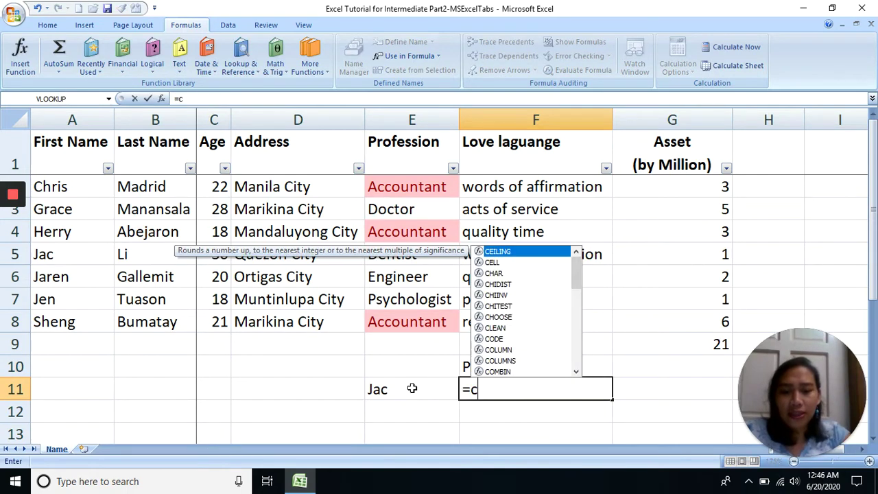
key(BackSpace)
text(vloo)
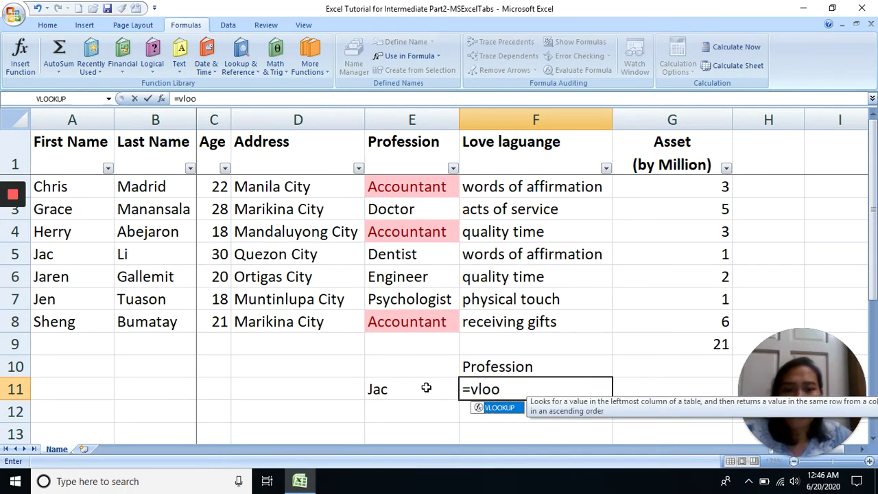
double_click(492, 410)
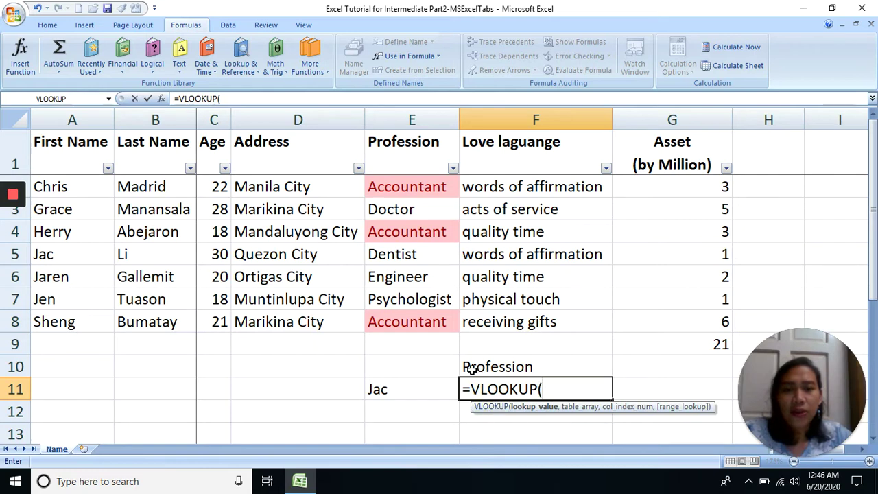
click(392, 389)
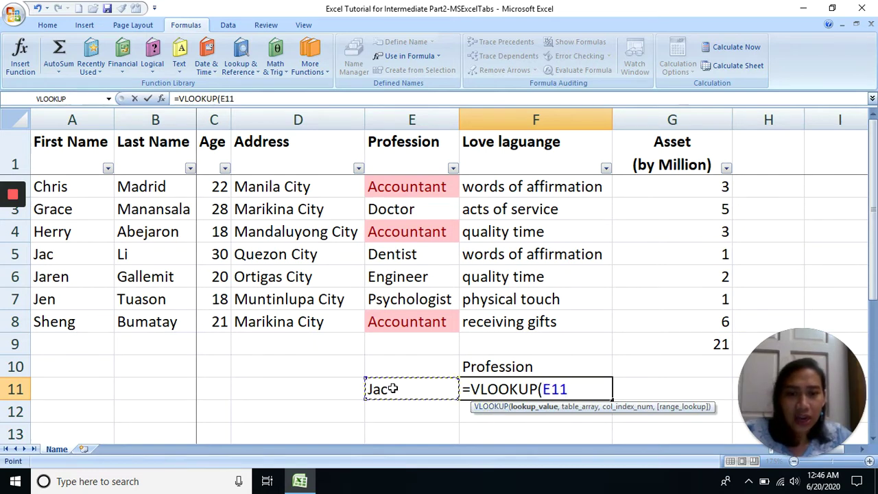
text(,)
Try the whole table A1:G8 and the partial range A1:F7 as the lookup's table array, clearing each reference
drag(644, 322, 66, 156)
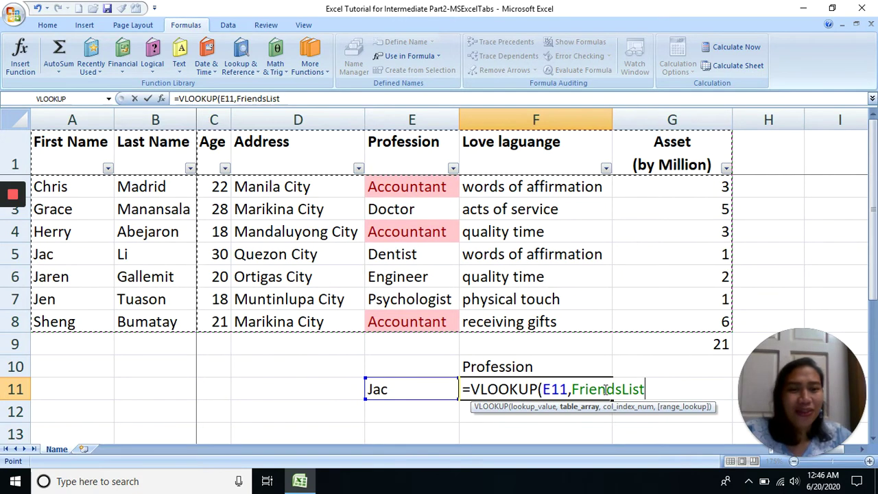
double_click(604, 389)
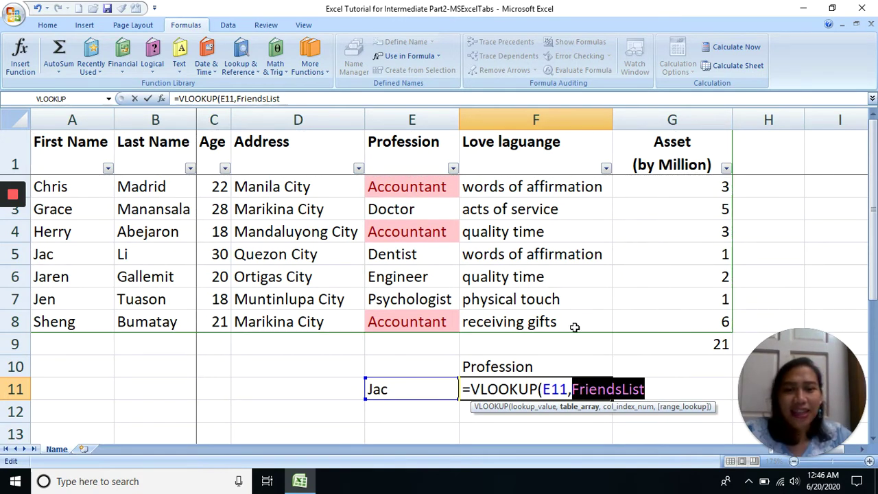
key(BackSpace)
drag(77, 150, 504, 302)
drag(580, 389, 621, 391)
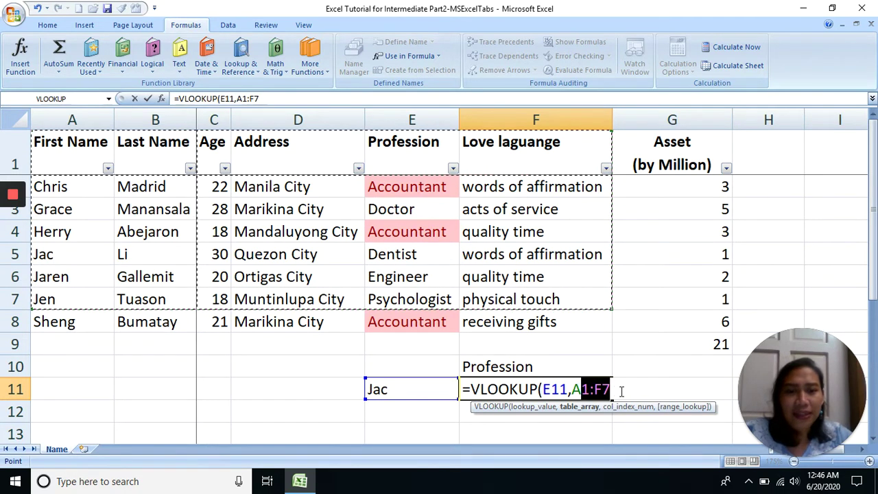
key(BackSpace)
key(BackSpace)
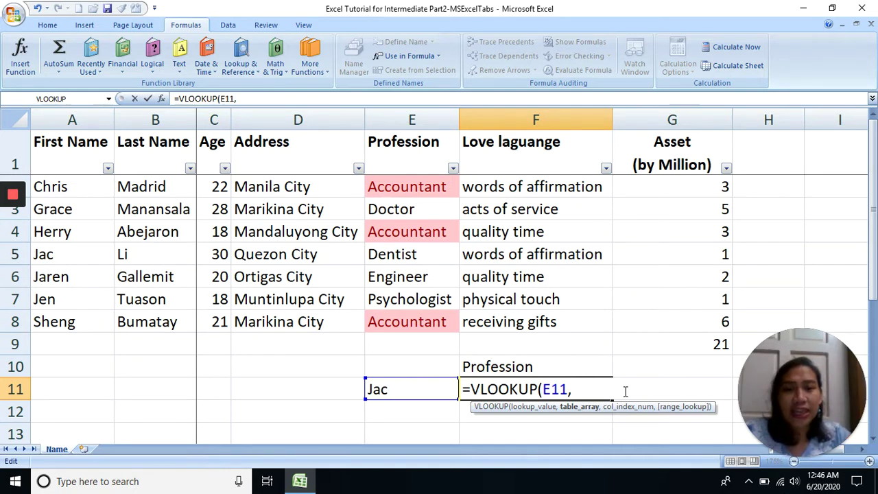
Complete the F11 lookup with FriendsList as the table array, column index 5 and FALSE for an exact match
text(fri)
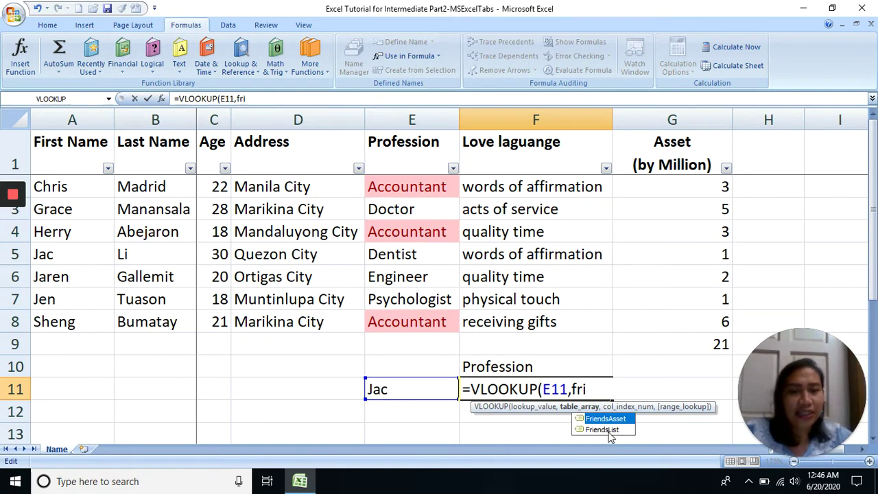
double_click(609, 433)
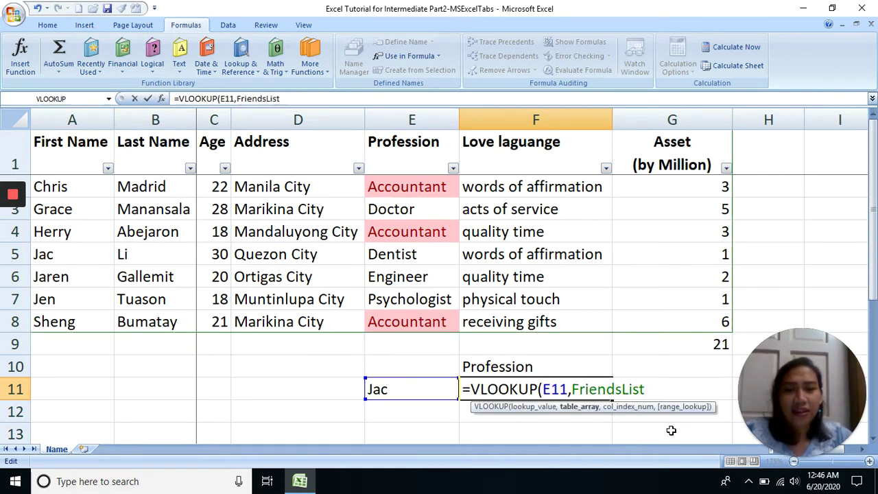
text(,)
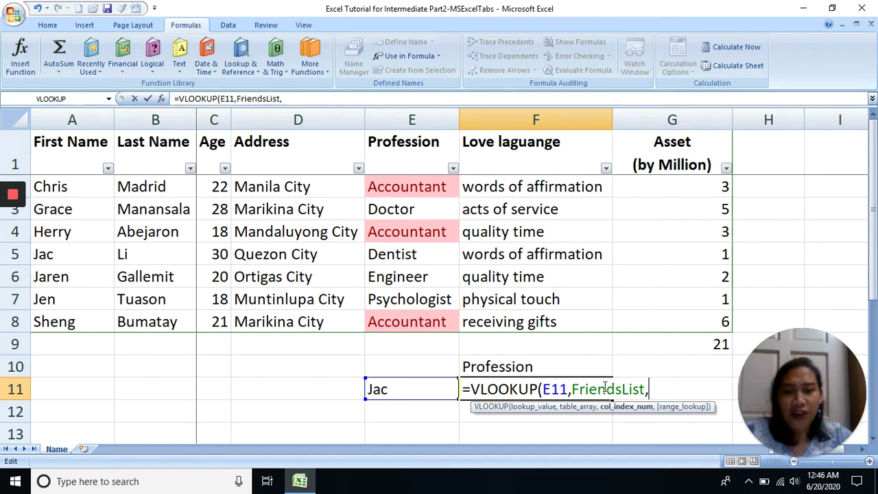
text(5)
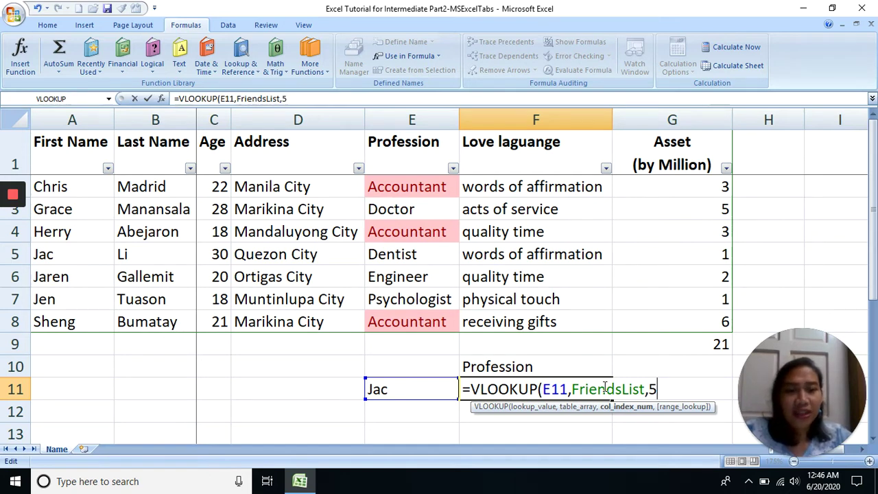
text(,false)
key(Return)
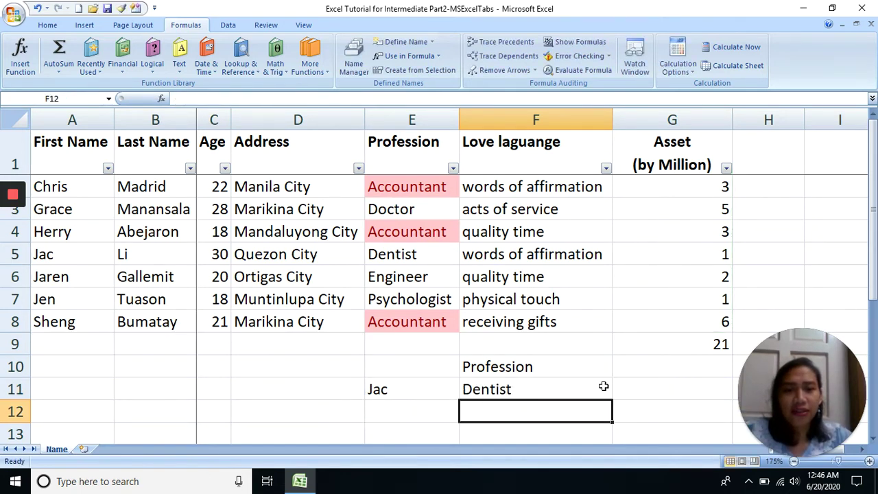
Review the lookup formula in F11 and compare its result with the matching table row, A5:E5
click(603, 386)
double_click(549, 391)
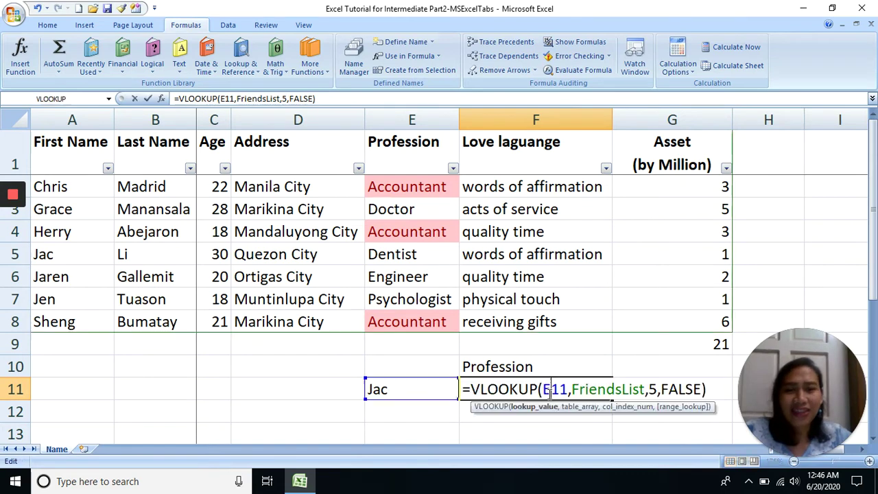
key(Escape)
drag(39, 253, 427, 254)
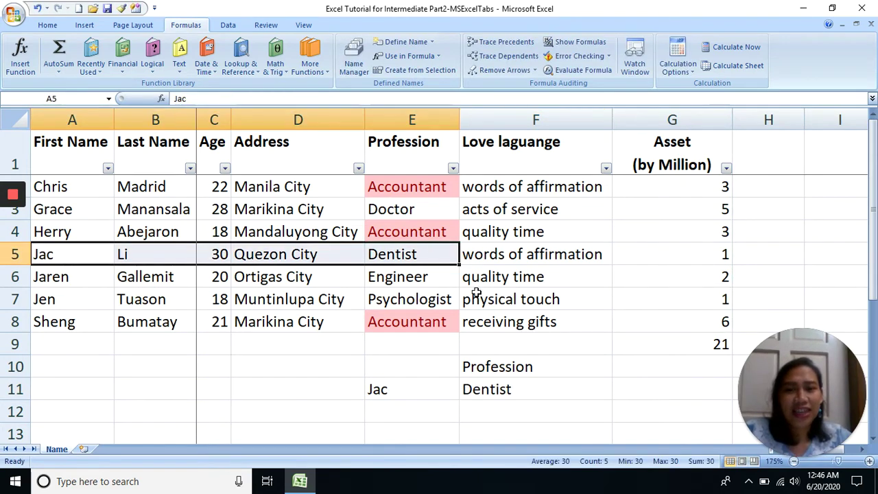
click(515, 391)
Make the Profession heading in F10 and the lookup name in E11 bold
click(513, 372)
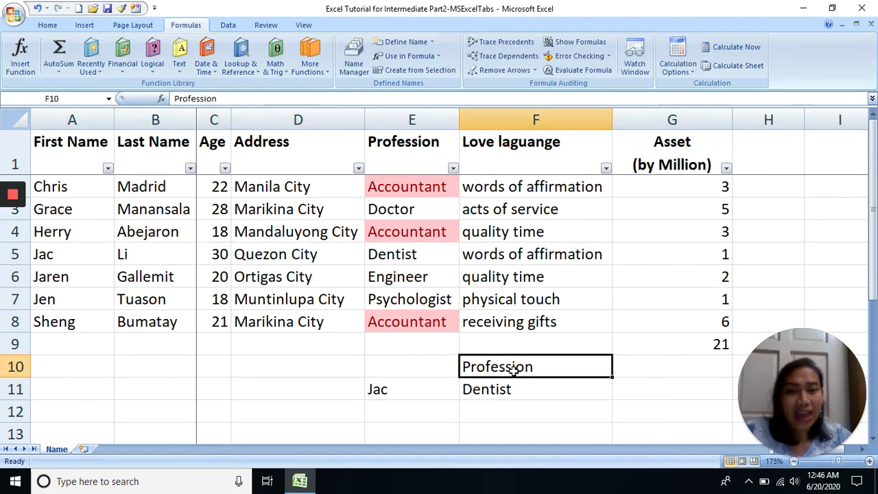
key(ctrl+b)
click(404, 385)
key(ctrl+b)
Review how the formulas in F11 and G9 use the named ranges
click(502, 392)
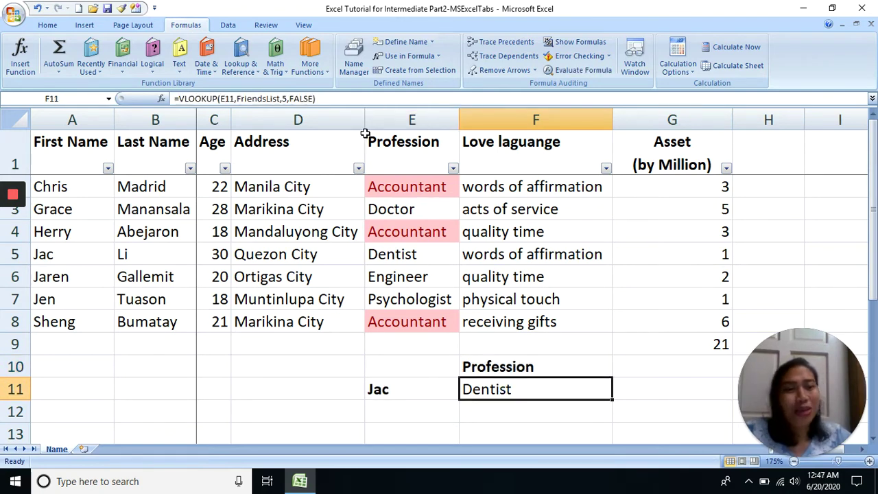
click(662, 345)
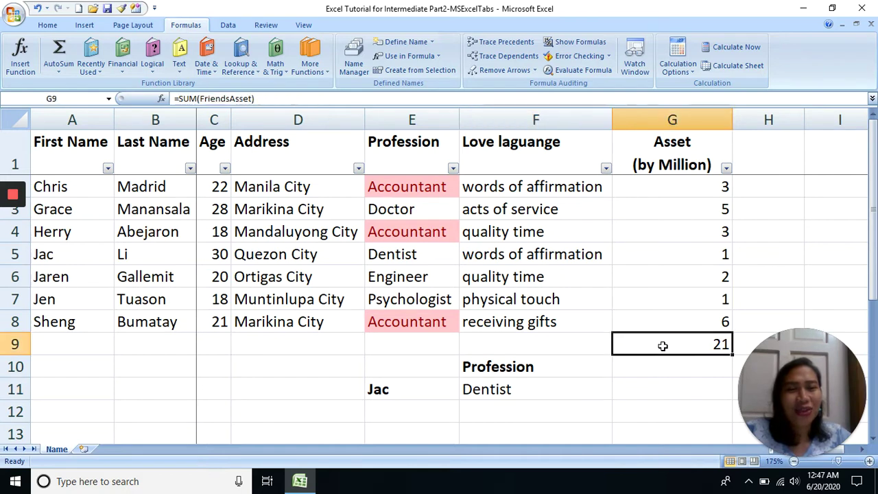
click(502, 387)
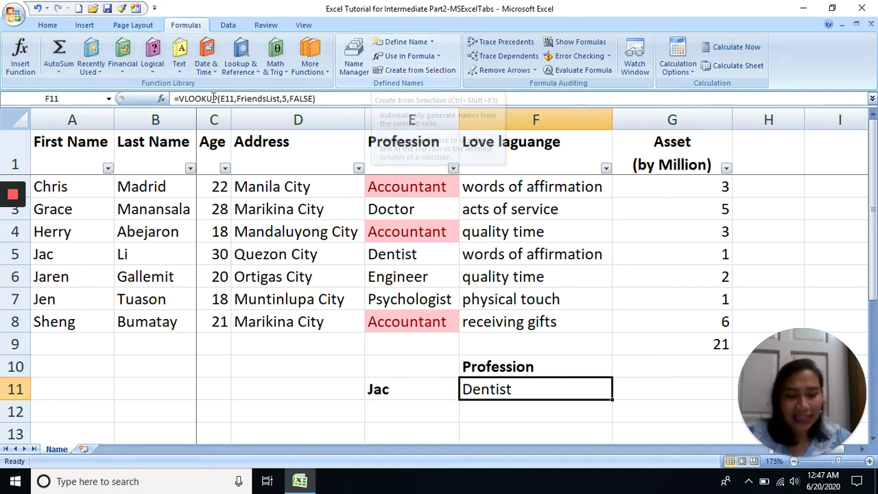
Create a named range from A1:A8 in the friends table, taking the name from the top row
click(101, 235)
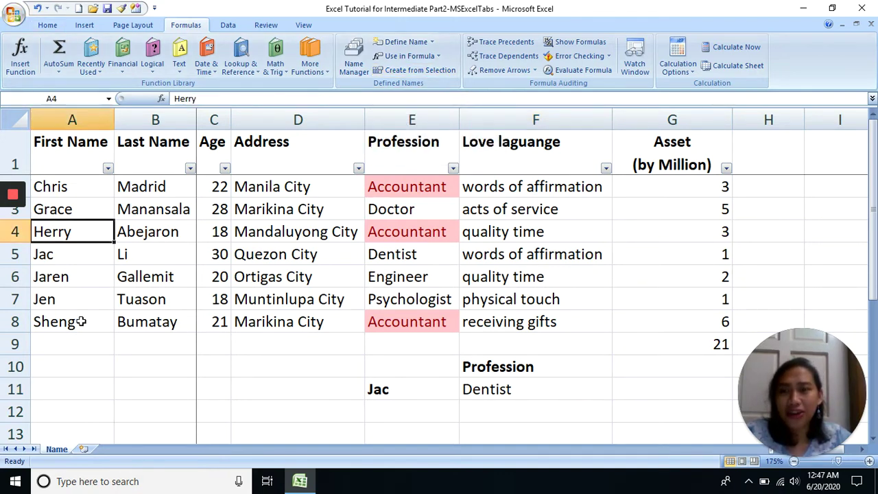
drag(78, 320, 70, 142)
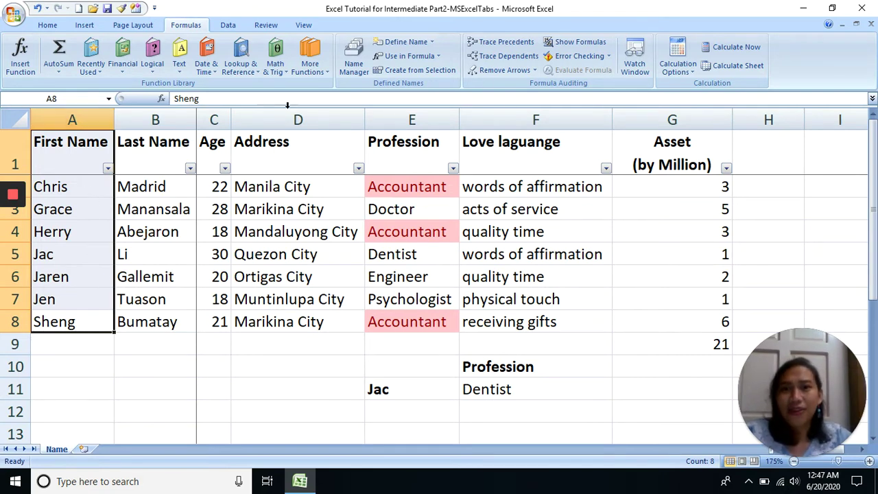
click(407, 72)
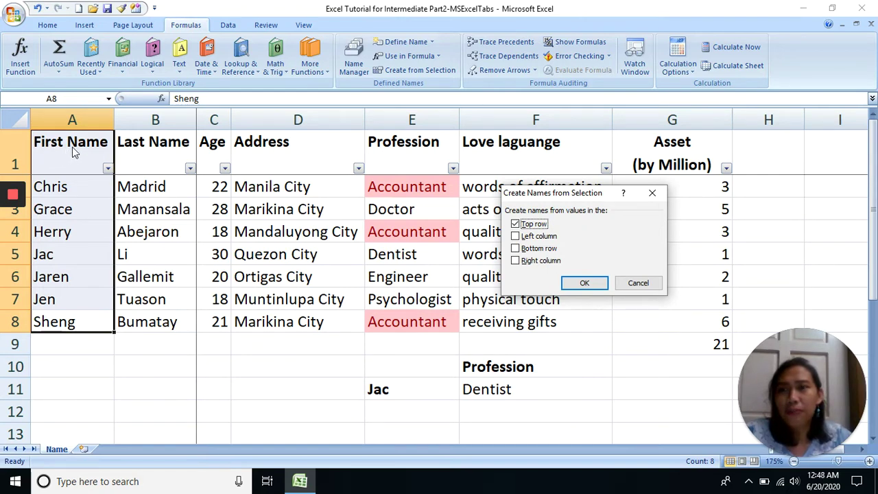
click(586, 283)
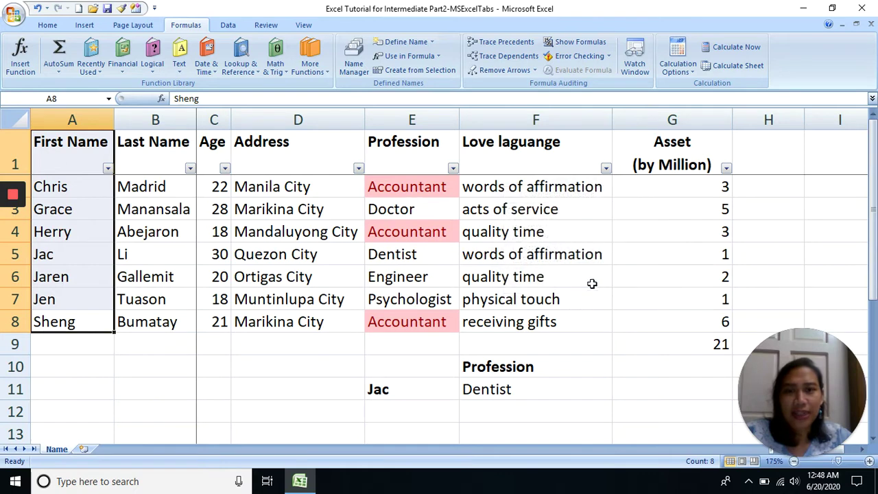
Review the workbook's defined names and the cell ranges they refer to in the Name Manager
click(394, 255)
click(501, 320)
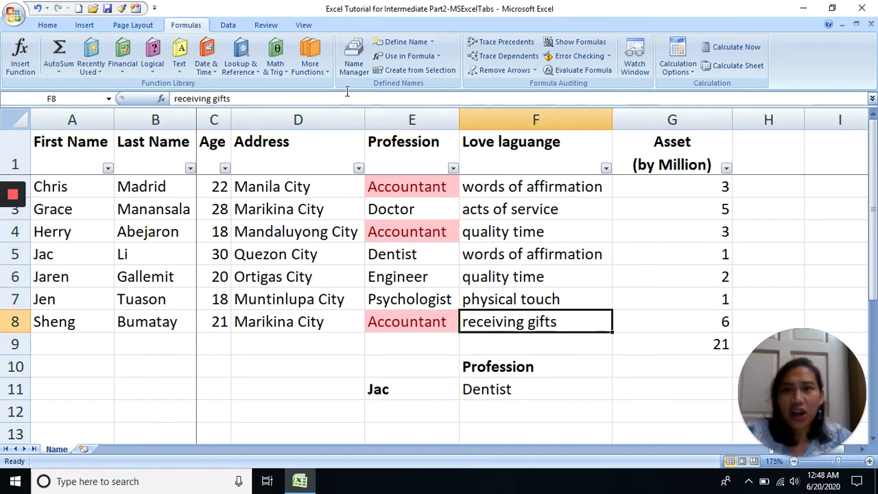
click(353, 69)
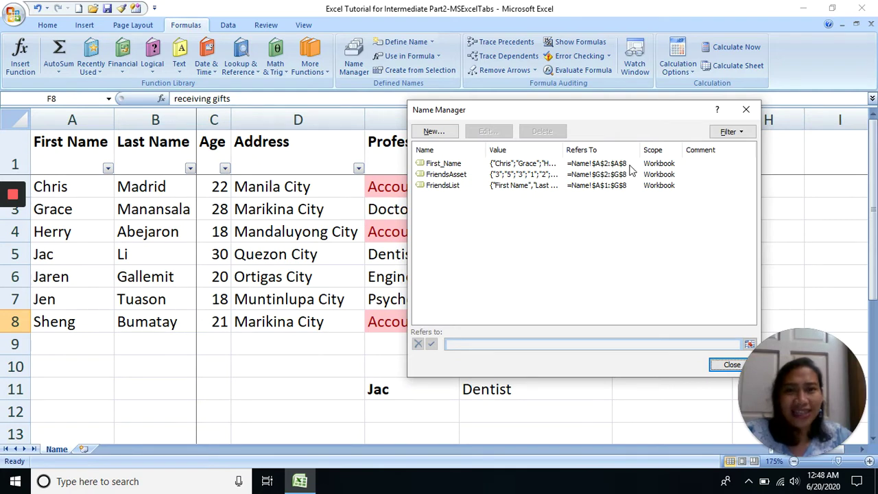
click(745, 110)
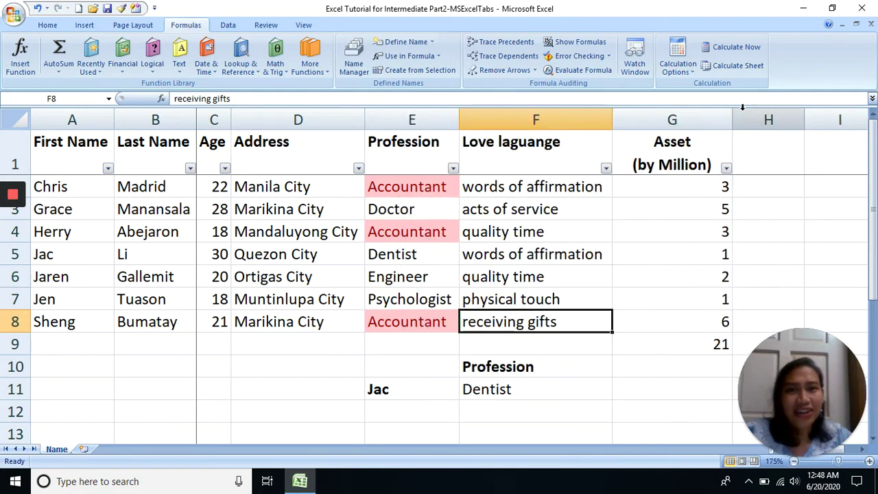
click(576, 209)
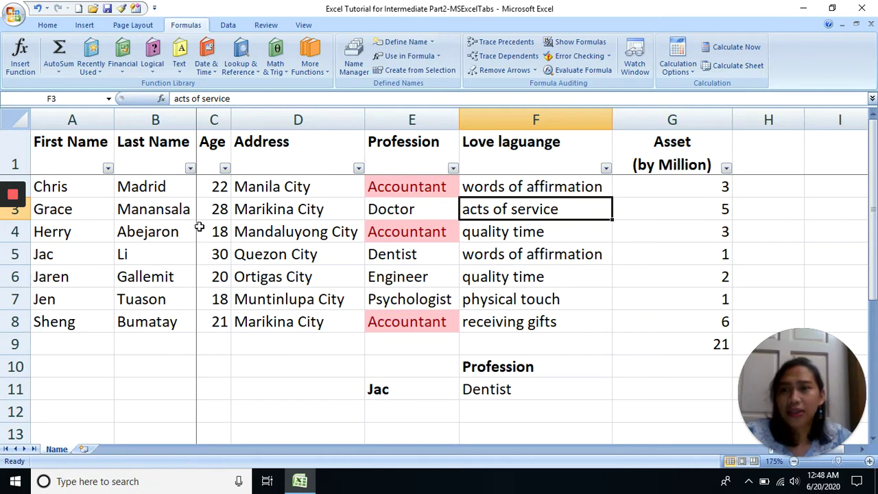
mouse_move(14, 228)
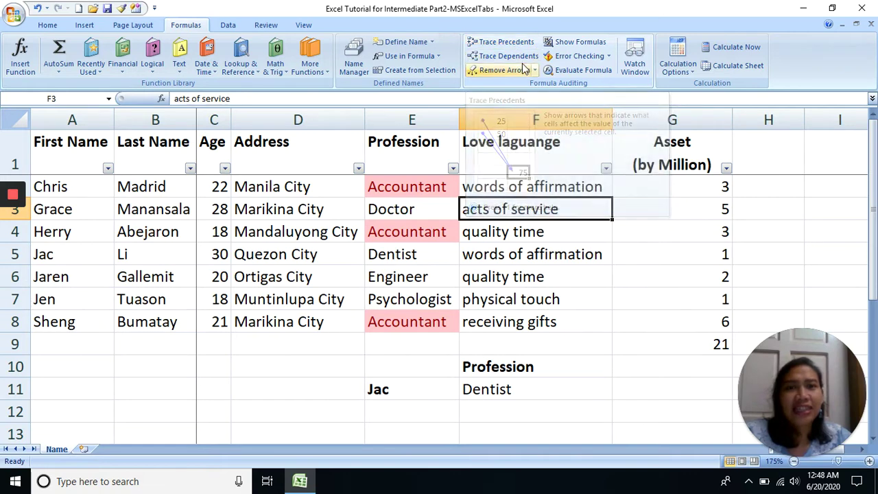
click(648, 259)
click(668, 228)
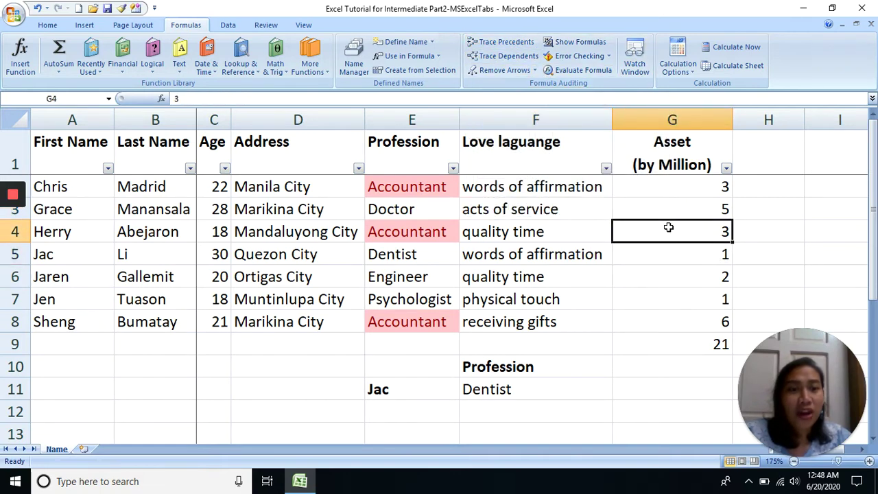
click(671, 186)
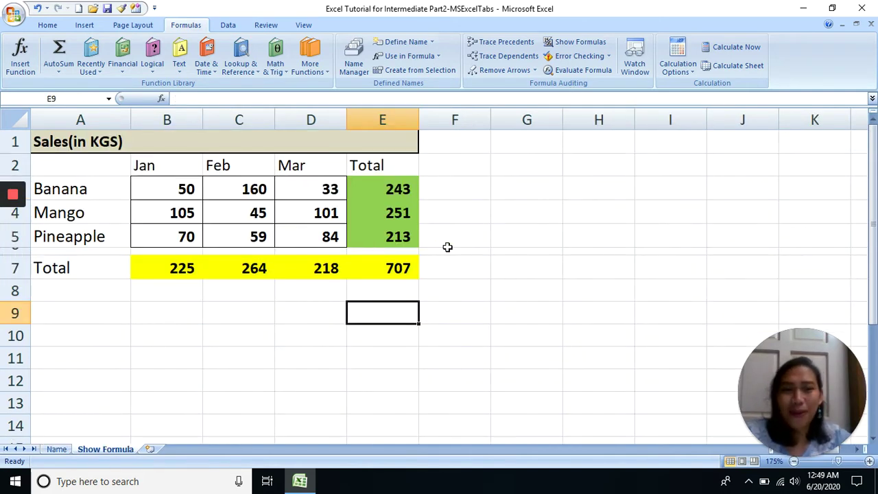
Examine the fruit sales table on the Show Formula sheet, covering its product rows, January to March headings and monthly figures
click(409, 233)
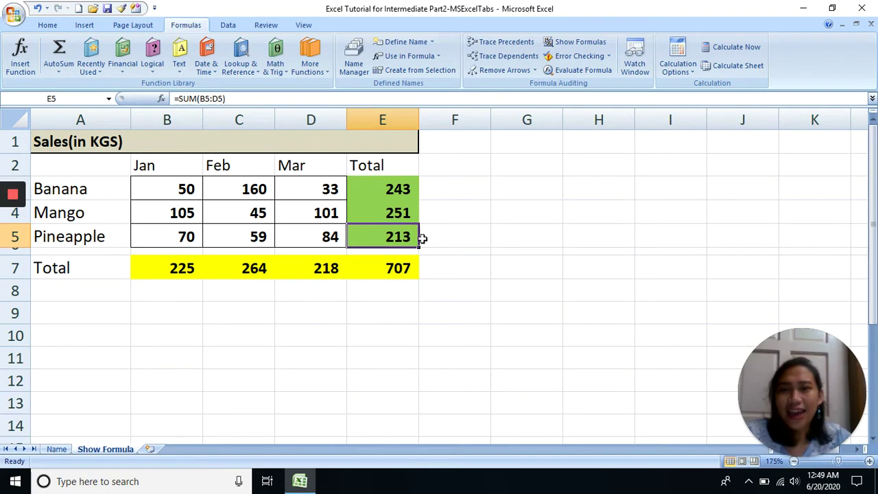
click(198, 143)
drag(177, 164, 301, 235)
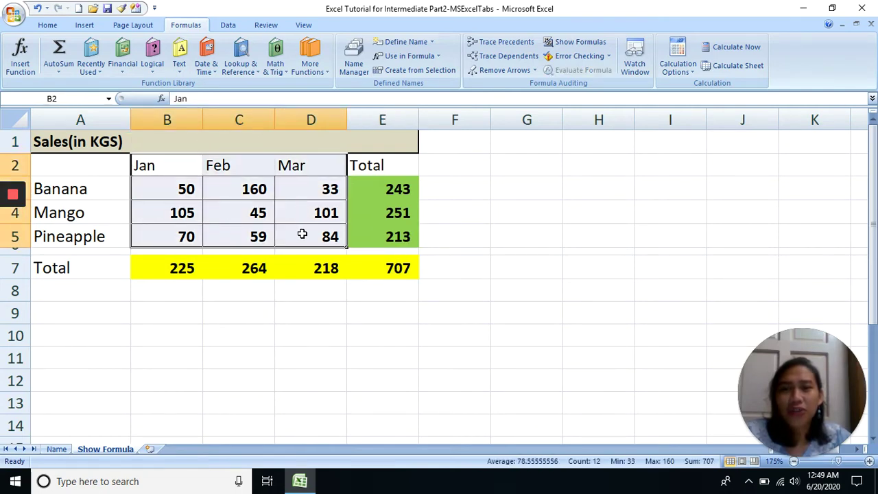
click(98, 193)
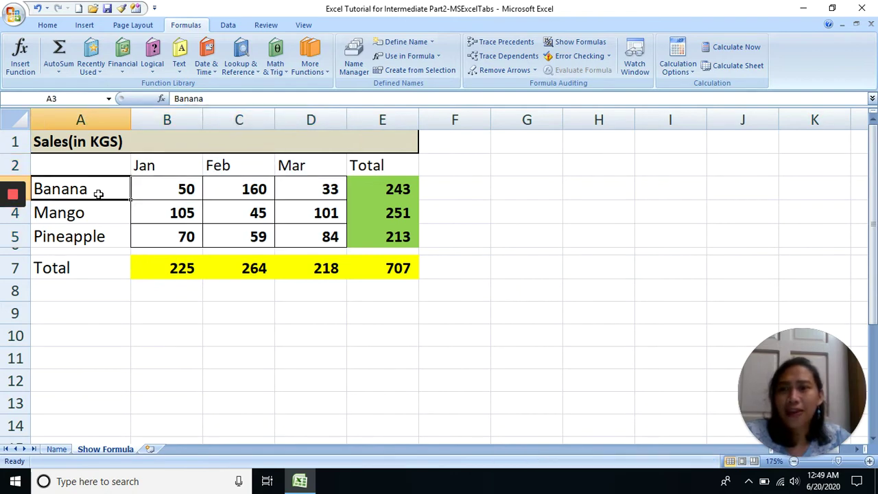
drag(98, 193, 95, 248)
click(358, 247)
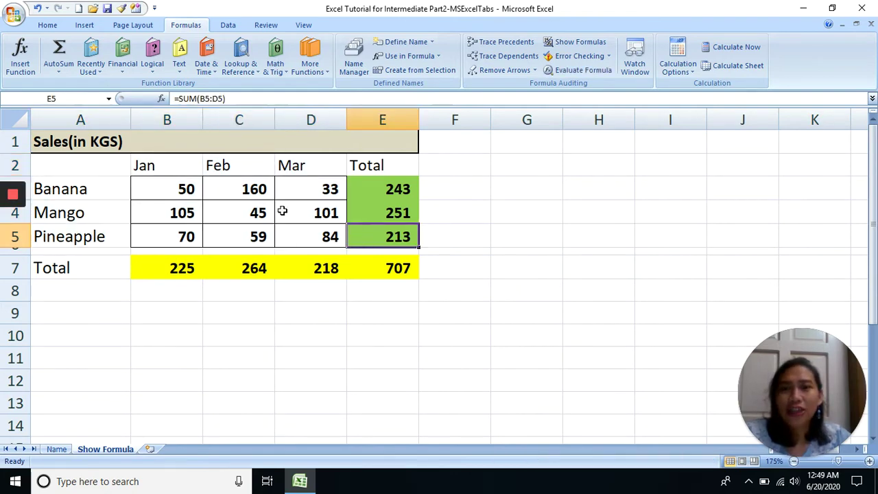
drag(193, 195, 298, 236)
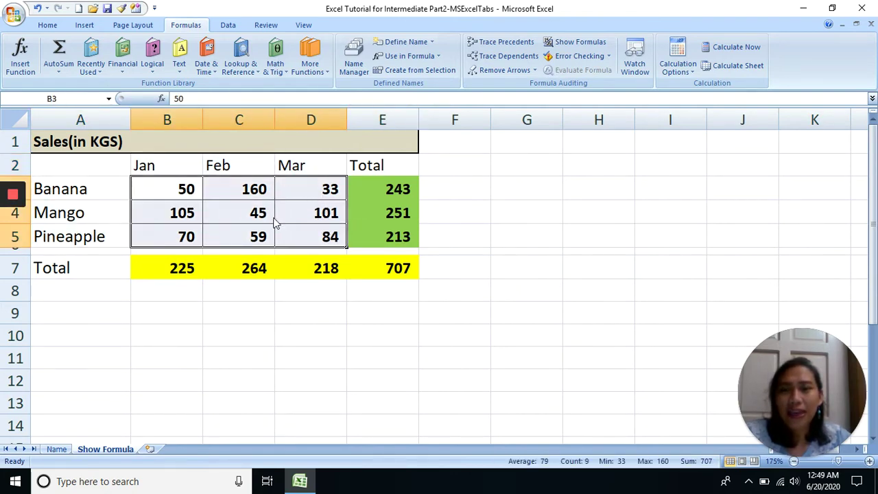
click(303, 188)
click(180, 188)
click(219, 233)
click(167, 238)
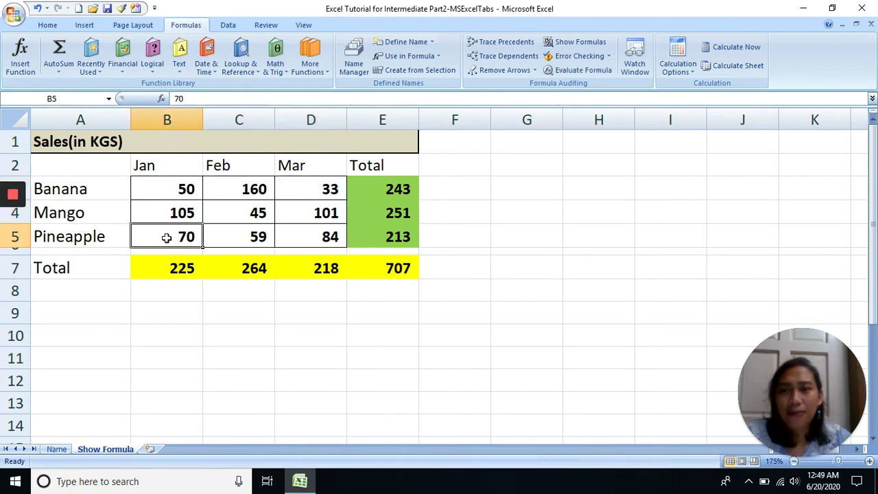
click(303, 235)
click(301, 205)
Inspect the SUM formulas behind the monthly totals in row 7 and the product totals in column E
click(170, 270)
click(236, 270)
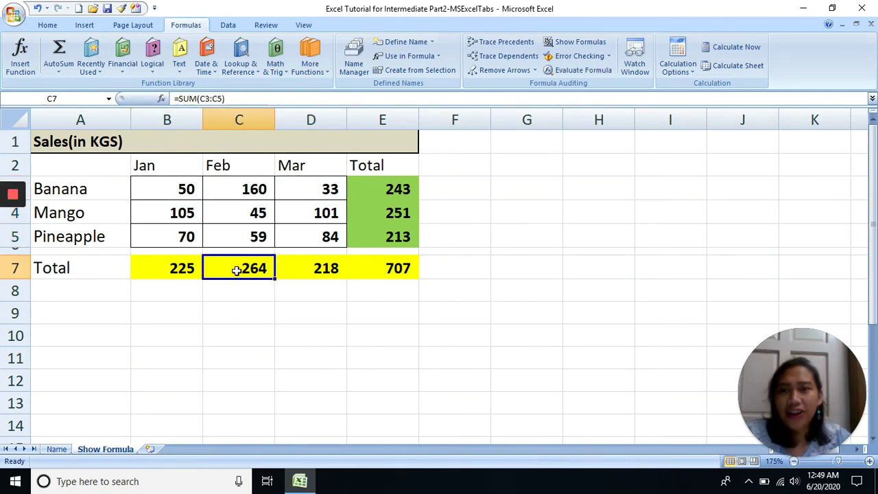
click(313, 269)
click(370, 271)
click(396, 210)
click(389, 191)
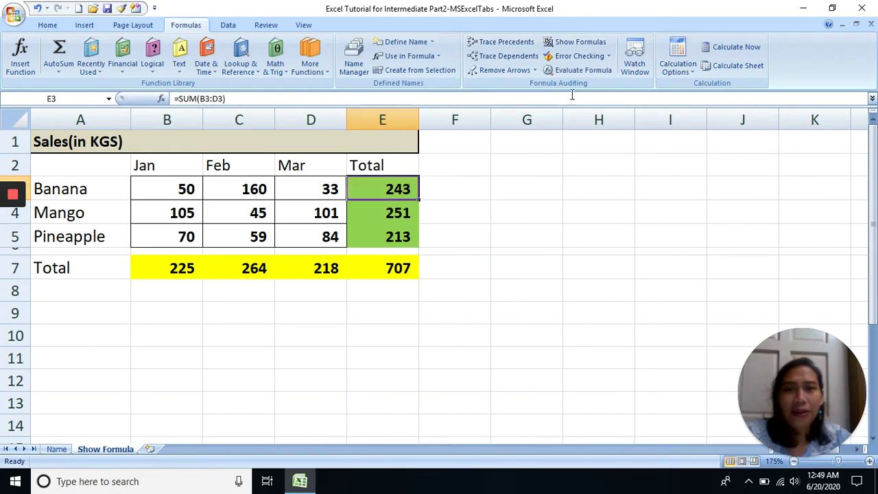
Show the sales sheet's formulas in their cells to review the total ranges, and switch back to the calculated values
click(581, 42)
click(591, 269)
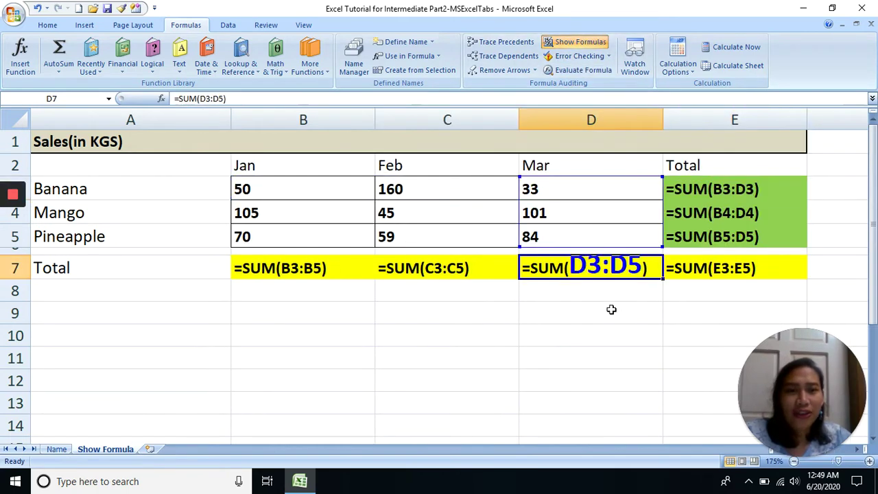
click(608, 322)
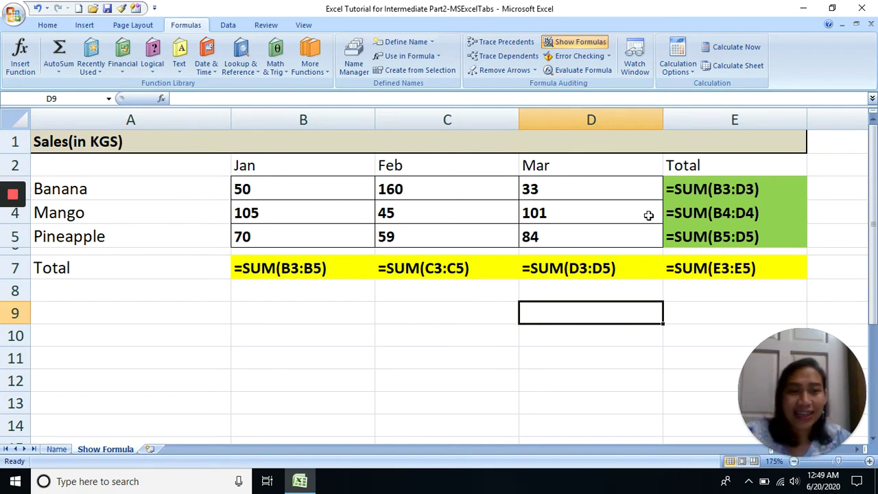
click(475, 305)
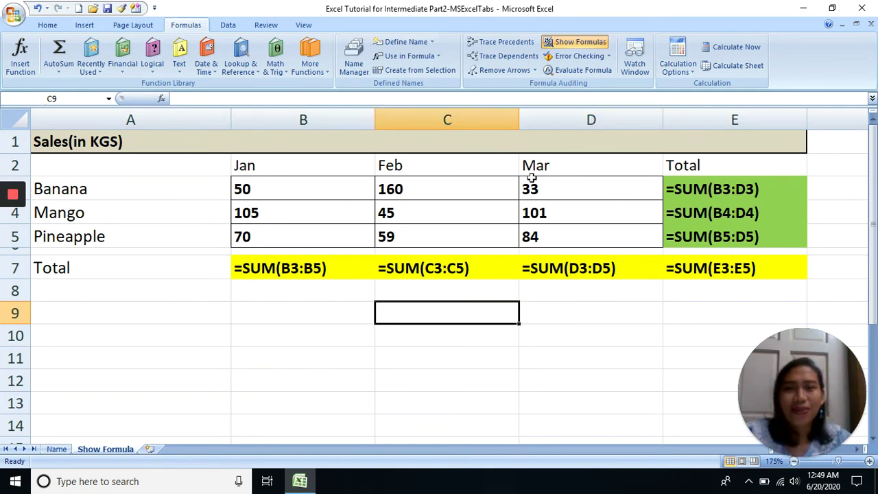
click(546, 236)
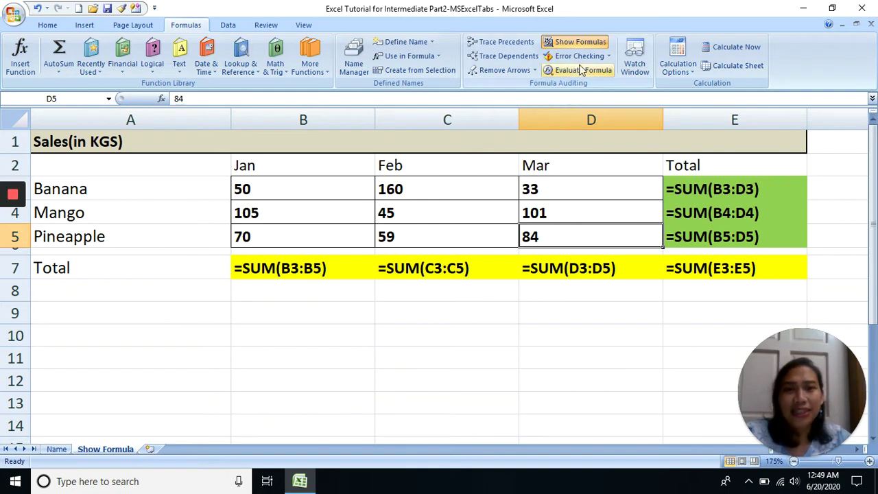
click(576, 41)
click(506, 243)
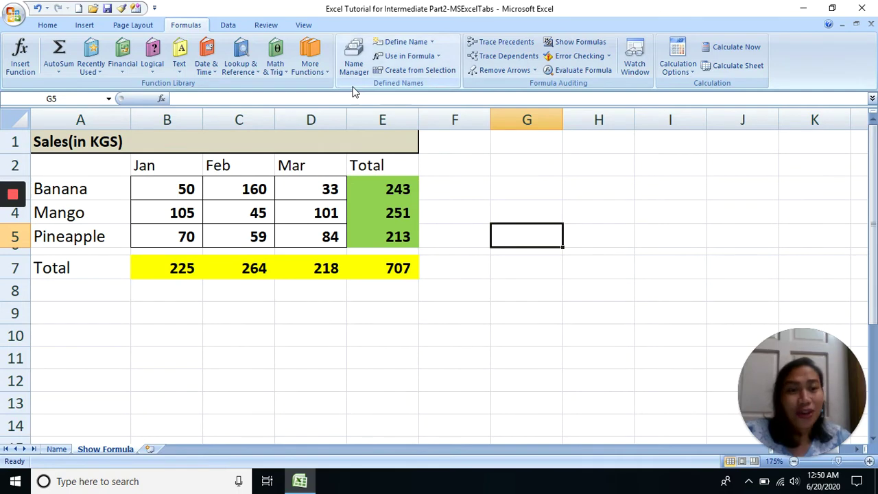
Compare the Sort & Filter options among the data tools with those among the home editing tools
click(229, 25)
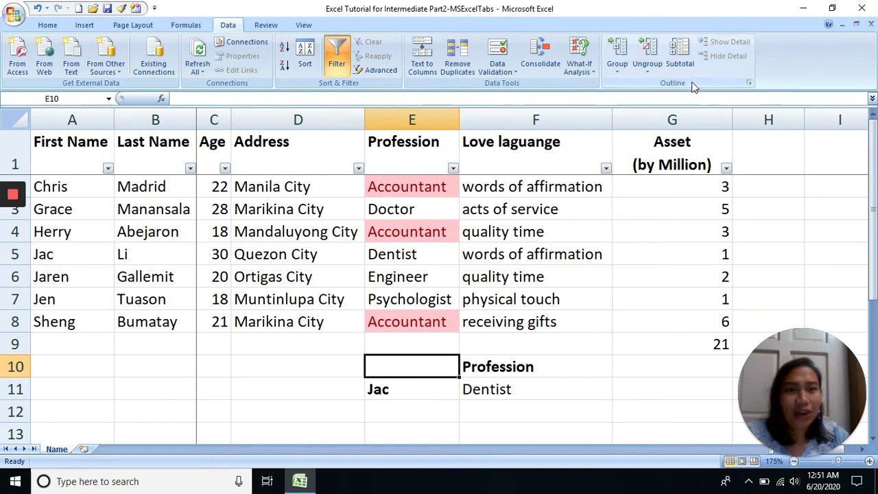
mouse_move(11, 226)
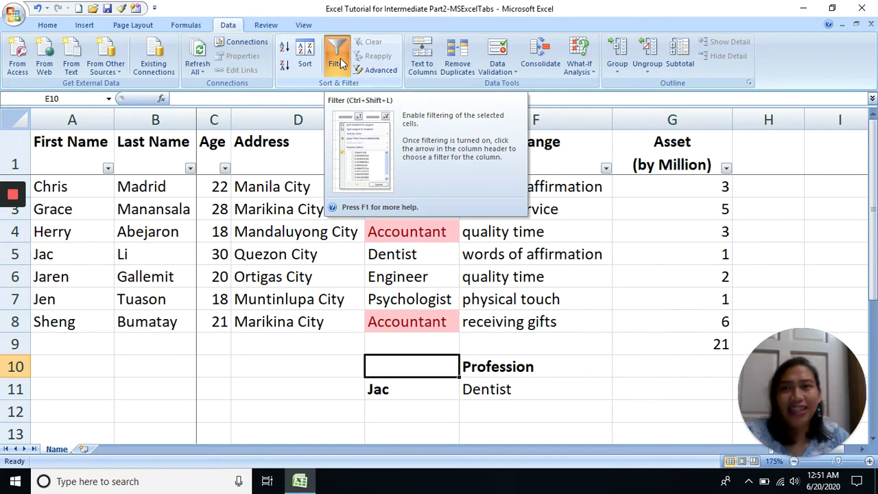
click(47, 25)
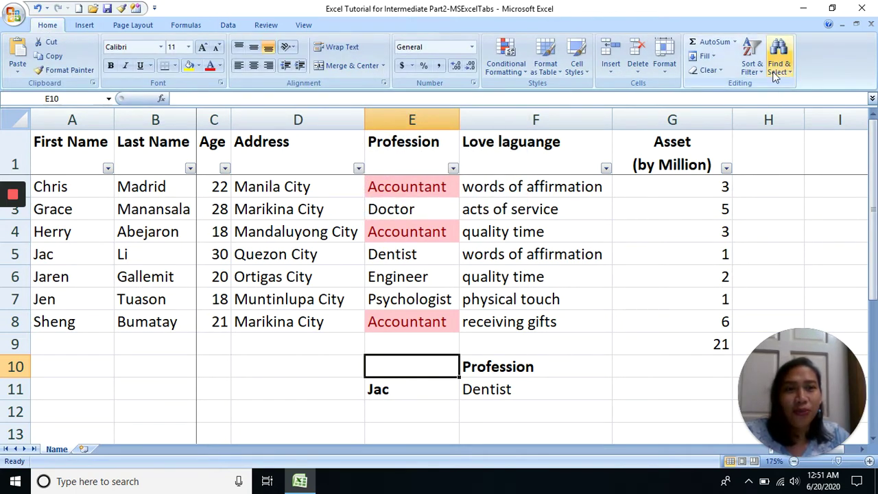
click(753, 69)
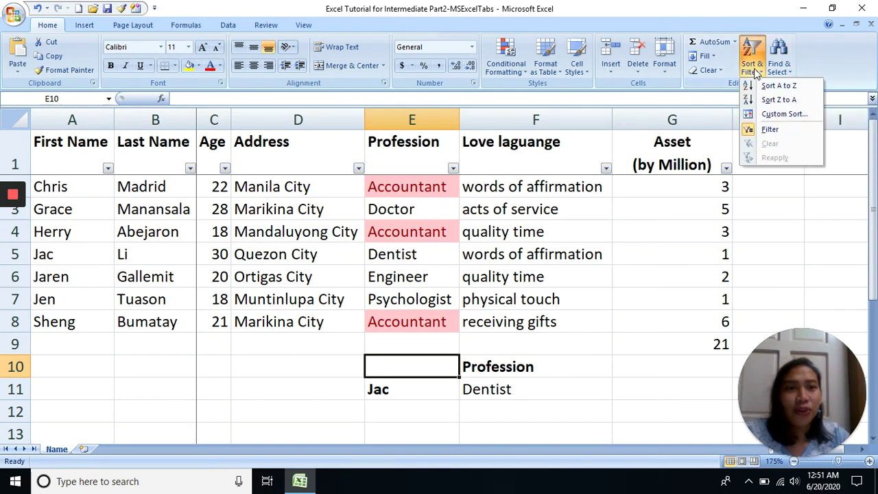
click(829, 61)
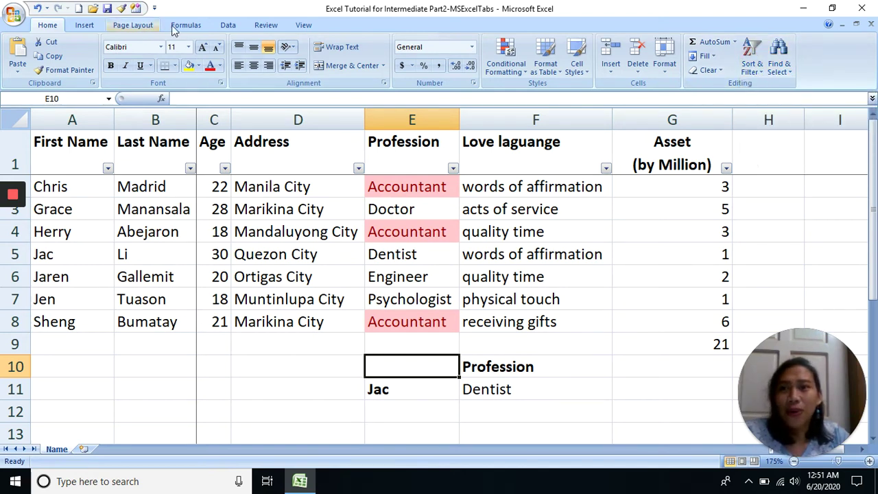
click(229, 26)
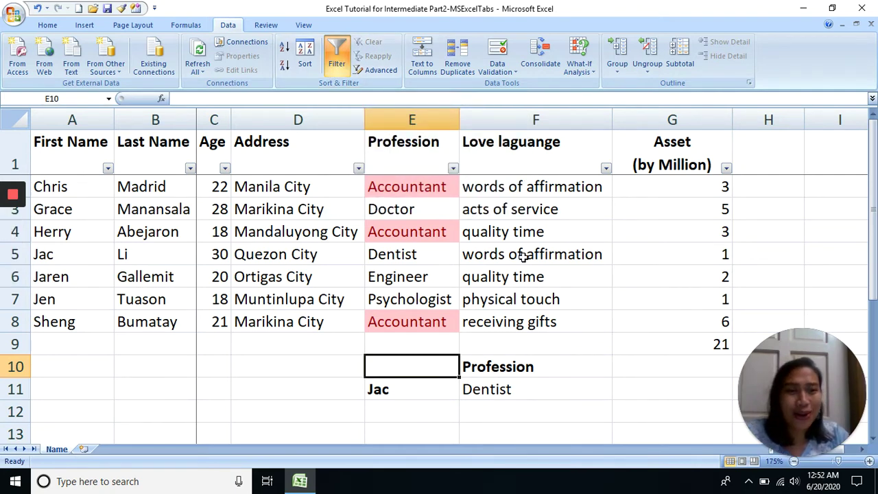
Examine the friends table's header row and data, and view the filter choices for the Profession column
click(414, 257)
click(401, 162)
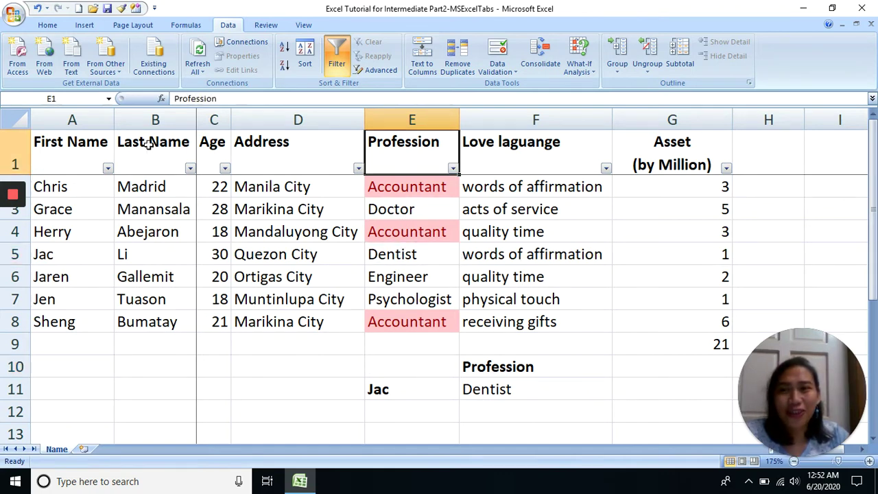
drag(92, 143, 693, 145)
click(584, 232)
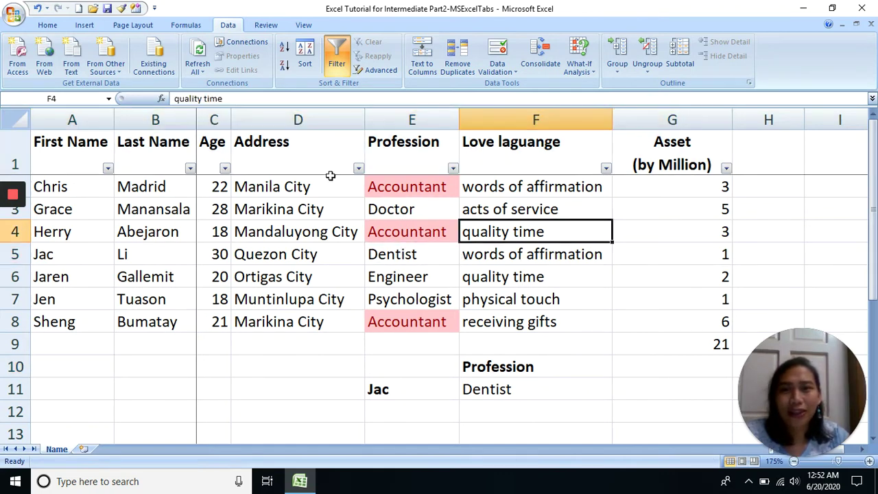
click(313, 218)
drag(316, 277, 523, 228)
click(453, 168)
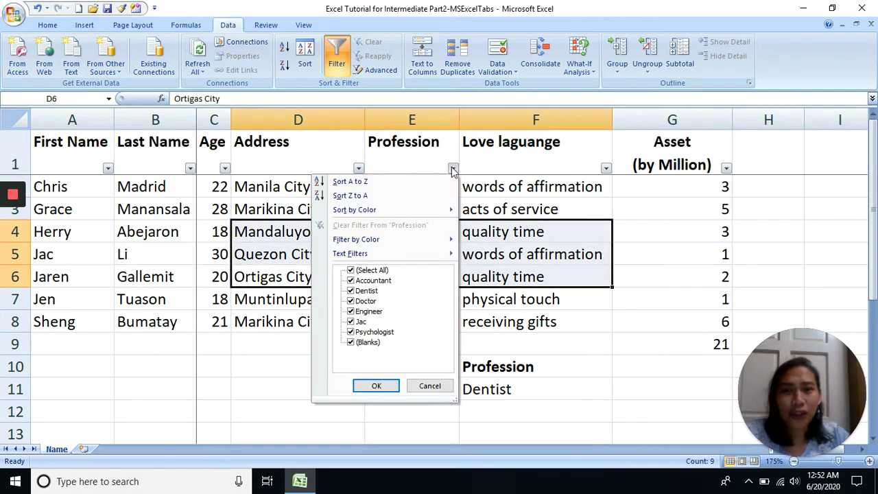
click(499, 156)
click(553, 228)
click(554, 212)
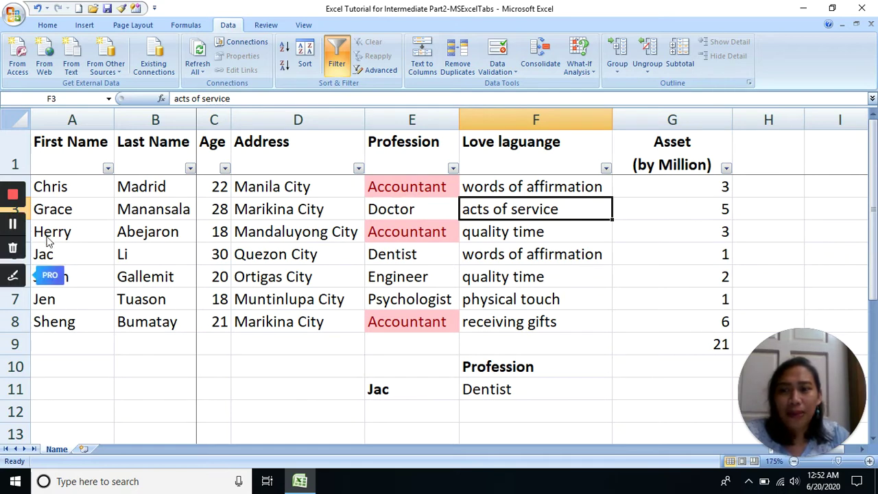
click(439, 325)
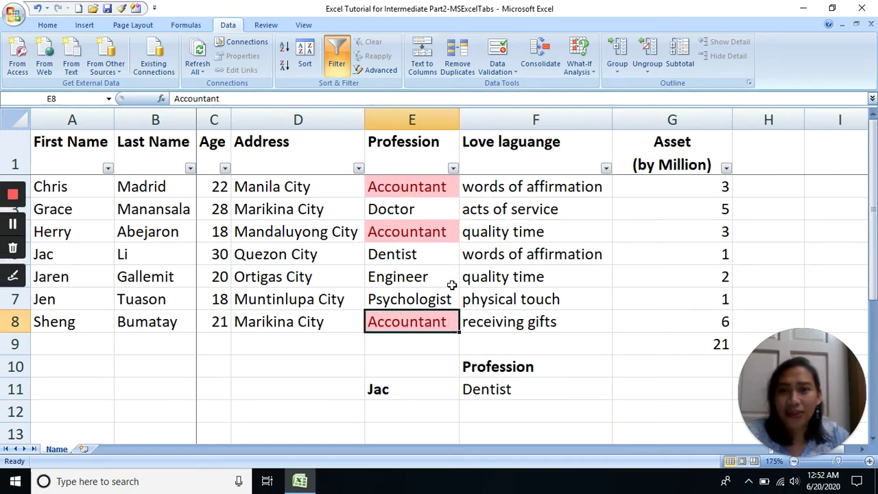
Filter the friends table's Profession column to exclude Dentist and check the remaining rows
click(451, 283)
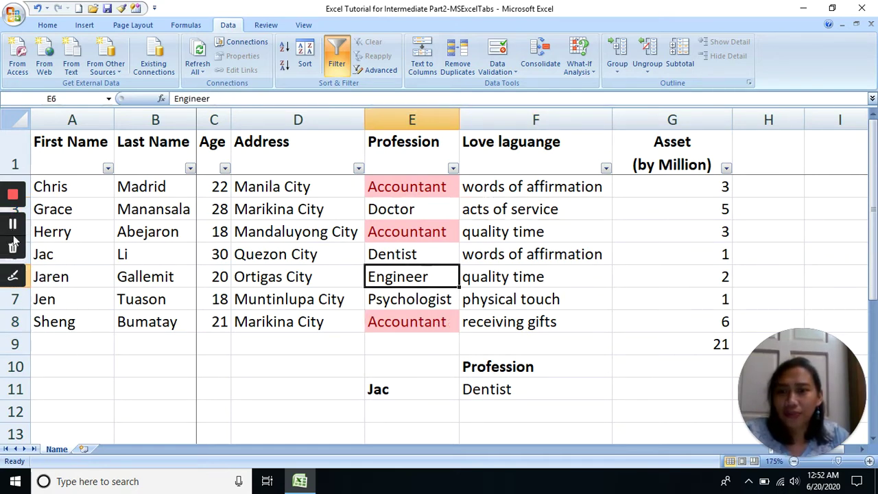
click(162, 229)
click(384, 230)
click(443, 269)
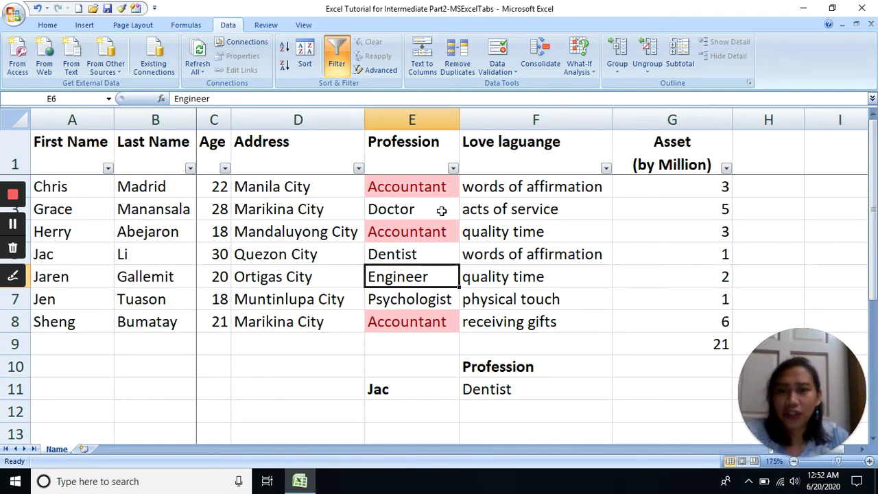
click(453, 168)
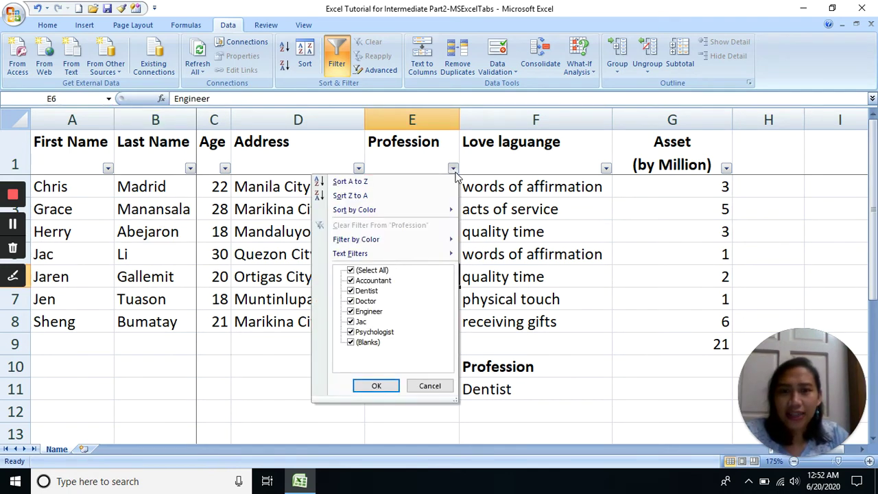
click(366, 291)
click(376, 386)
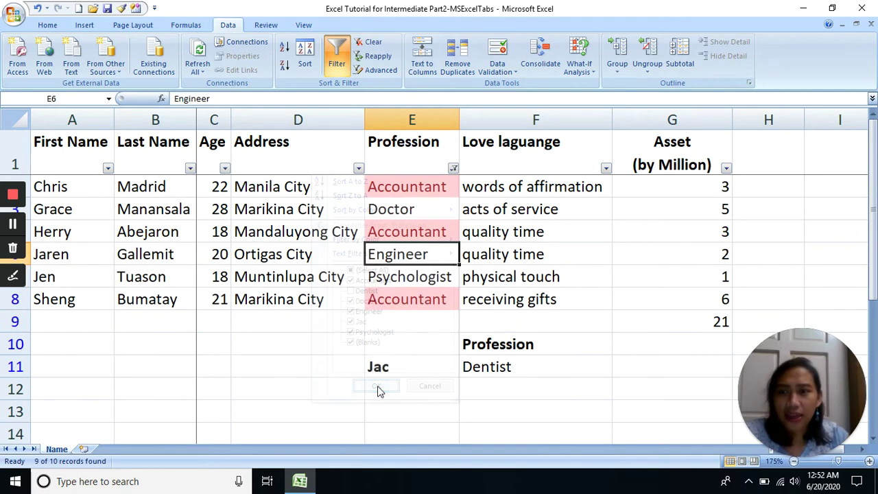
key(Down)
key(Down)
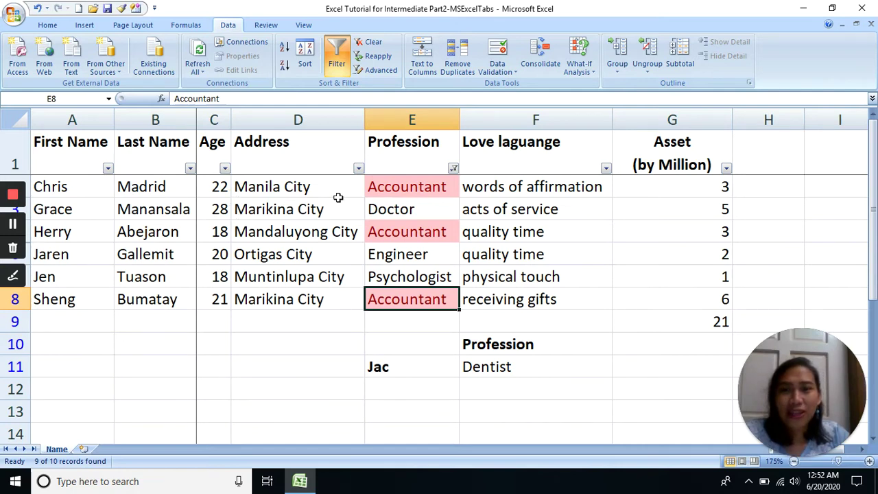
Reselect all values in the Profession filter to bring back every row
click(453, 168)
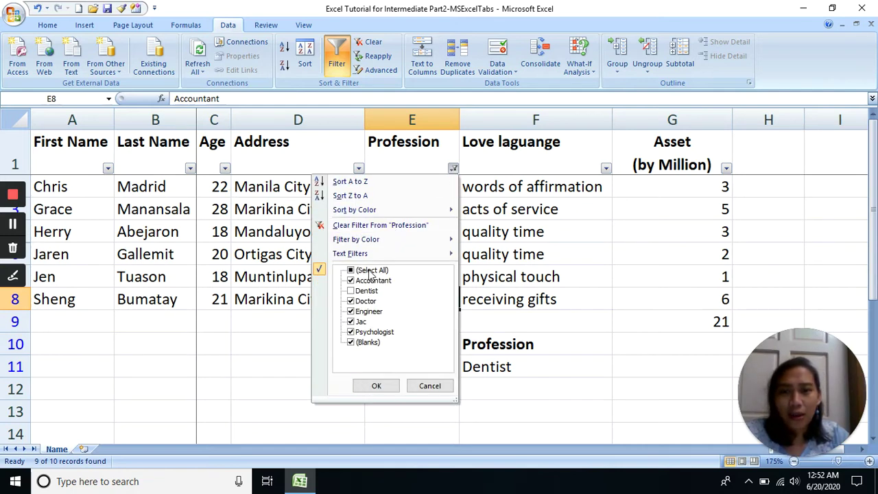
click(371, 270)
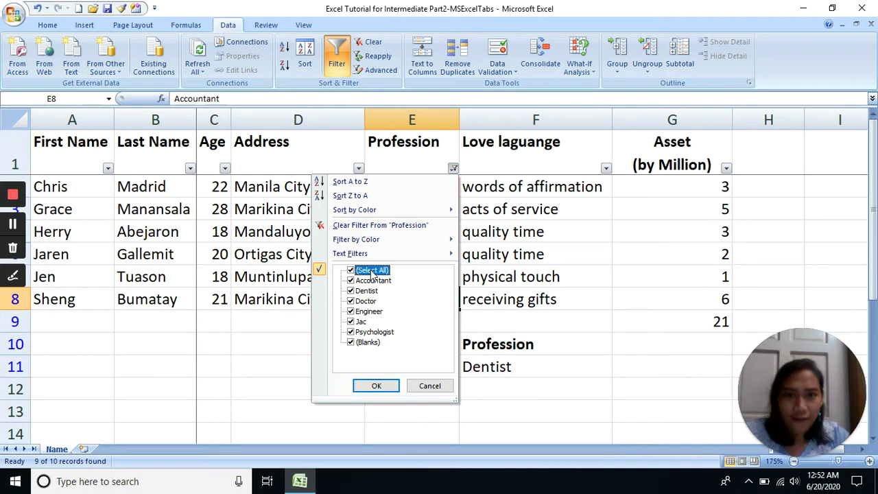
click(367, 385)
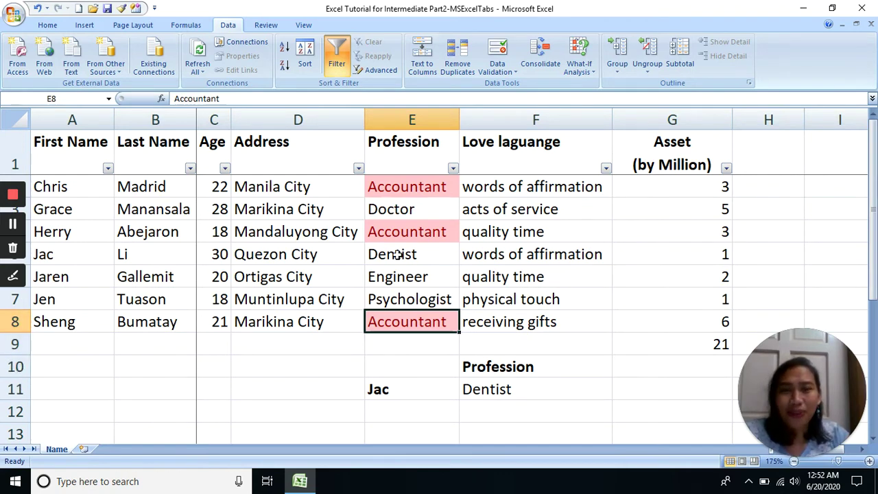
Exclude Dentist from the Profession column's filter again
click(452, 168)
click(364, 291)
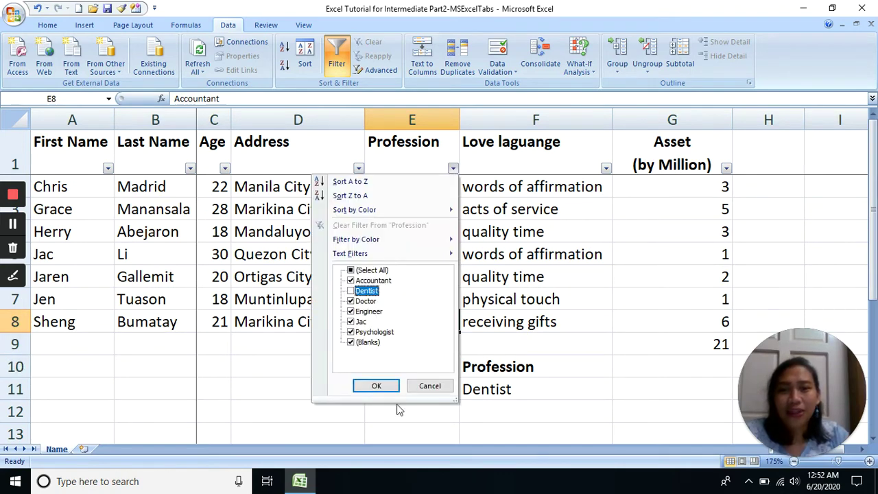
click(376, 385)
click(503, 254)
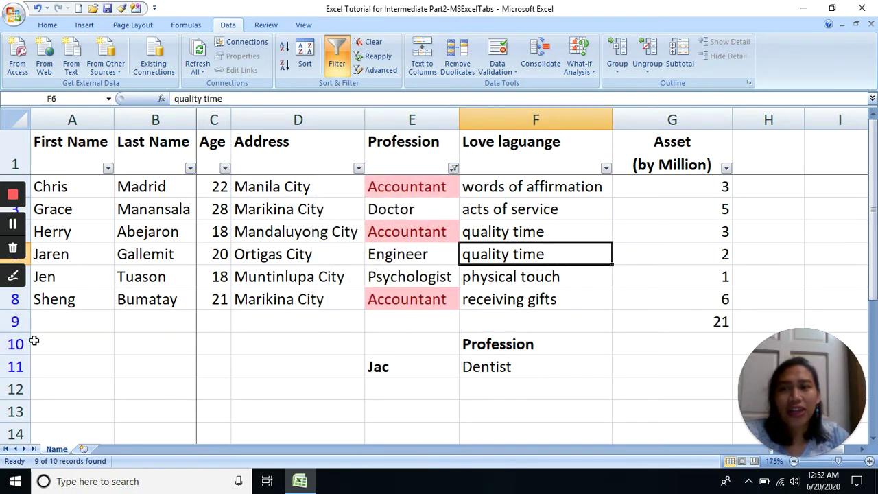
click(247, 208)
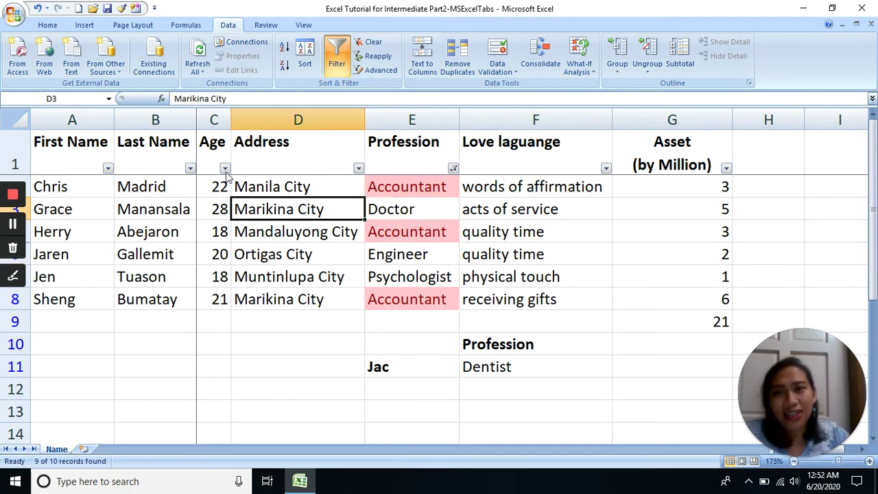
Filter the Age column to exclude the value 20
click(225, 168)
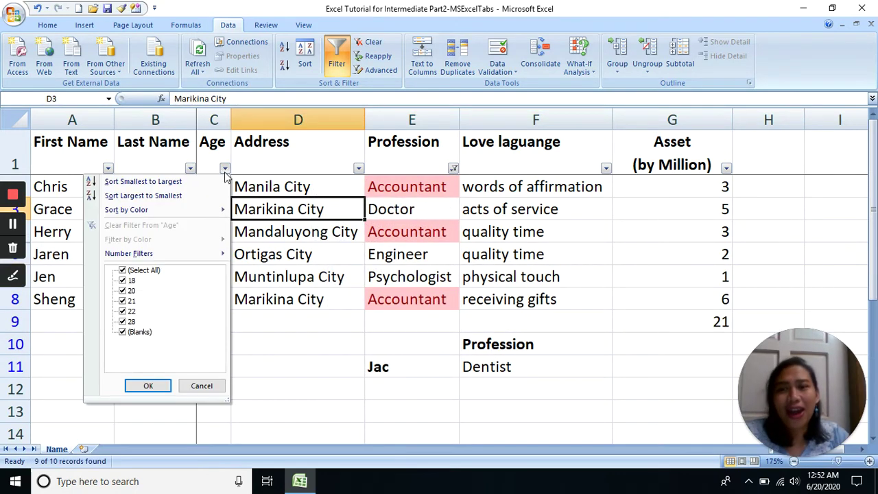
click(126, 291)
click(148, 385)
click(513, 232)
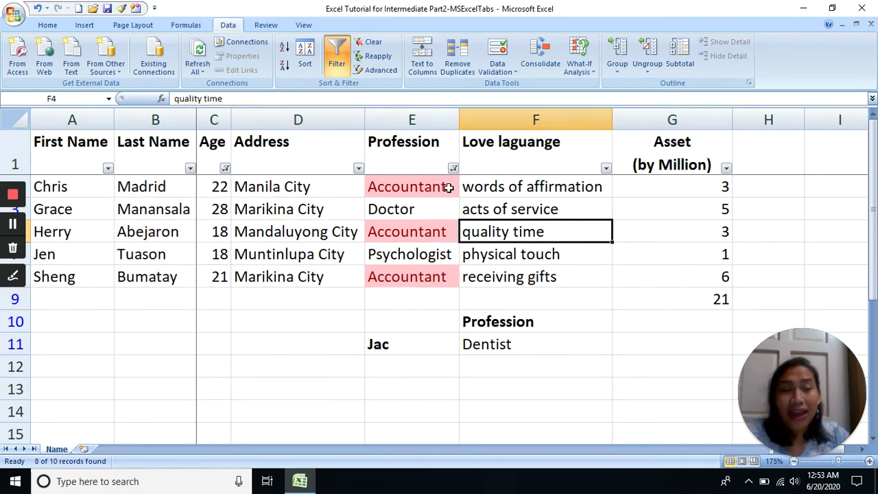
Reselect all values in the Age filter, leaving the Profession filter in place
click(225, 168)
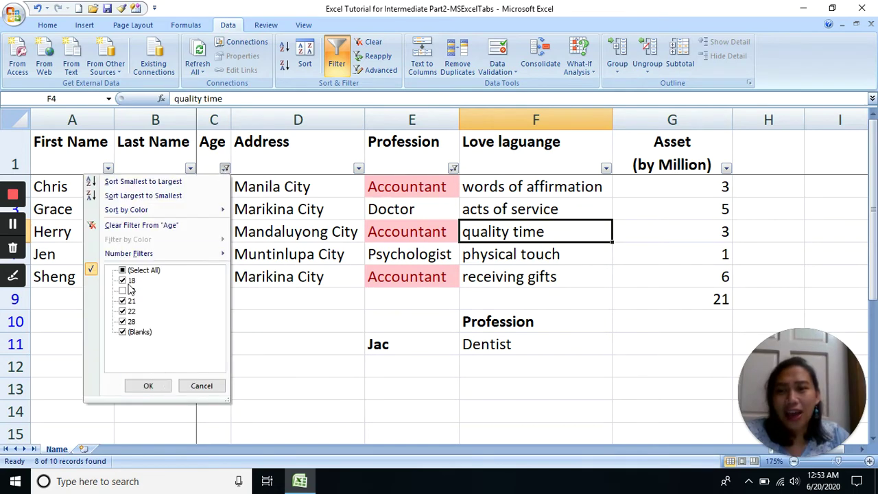
click(137, 271)
click(148, 386)
click(306, 259)
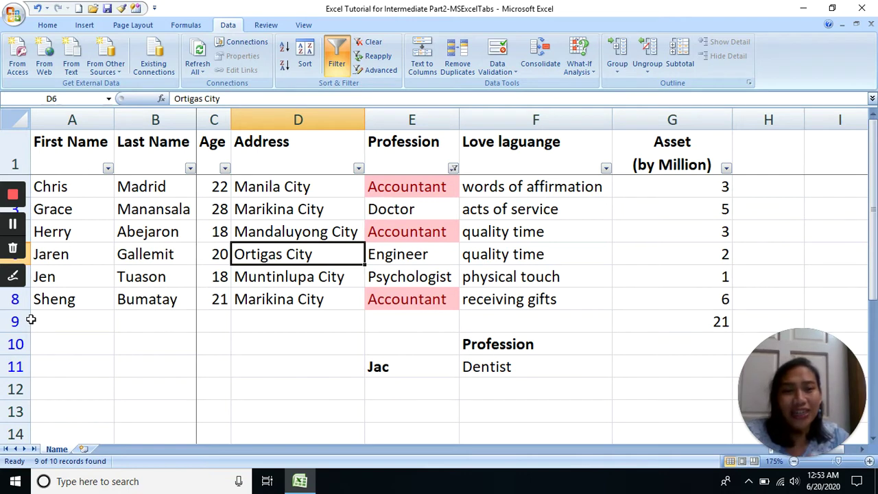
Examine the row 3 record across the Address, Profession, Love laguange and Asset columns
click(294, 210)
click(408, 211)
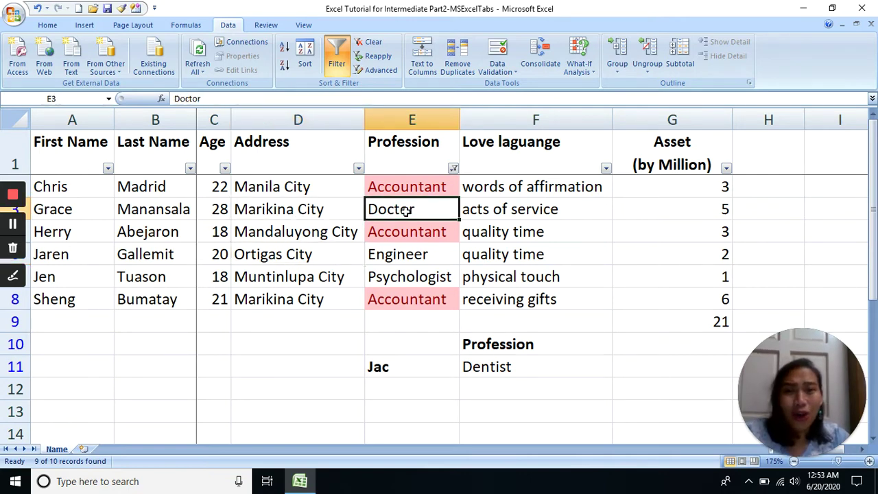
click(402, 149)
click(509, 204)
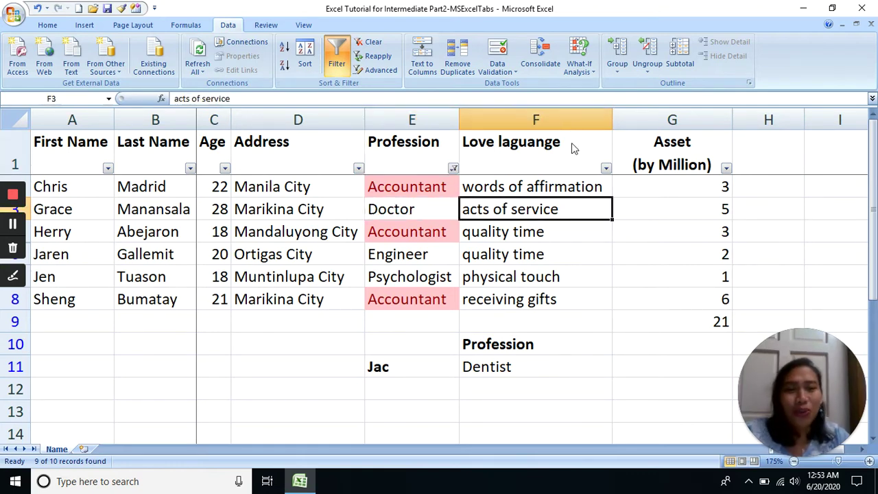
click(639, 209)
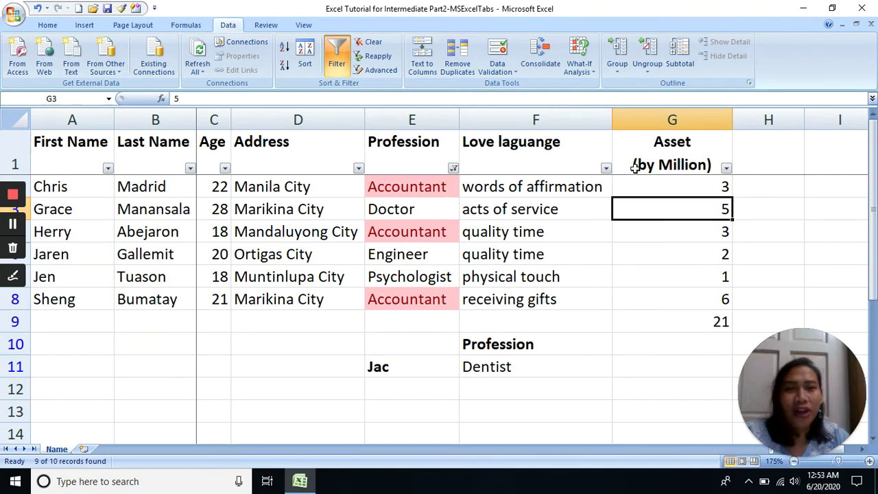
Remove the filter from the header row of the friends table
click(19, 162)
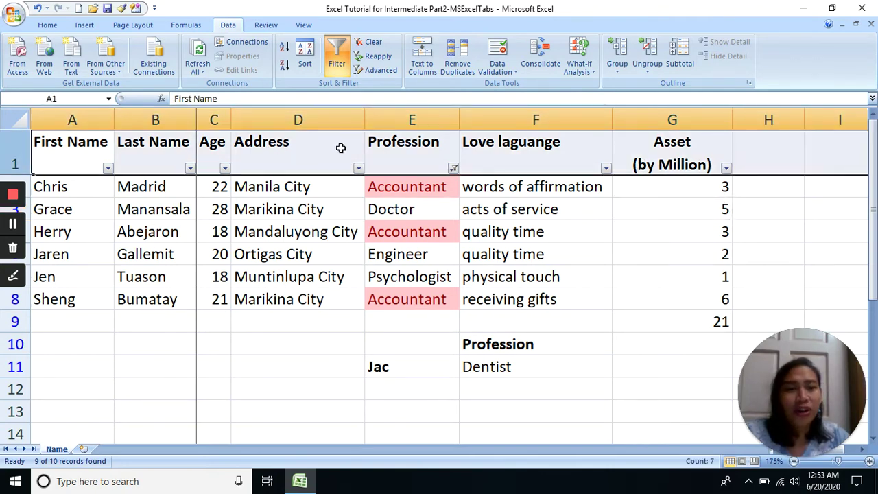
click(337, 56)
click(466, 229)
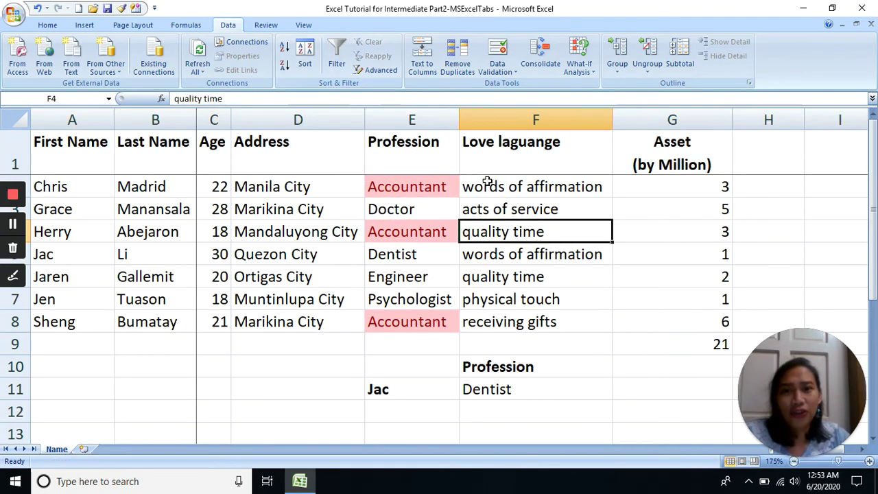
click(486, 182)
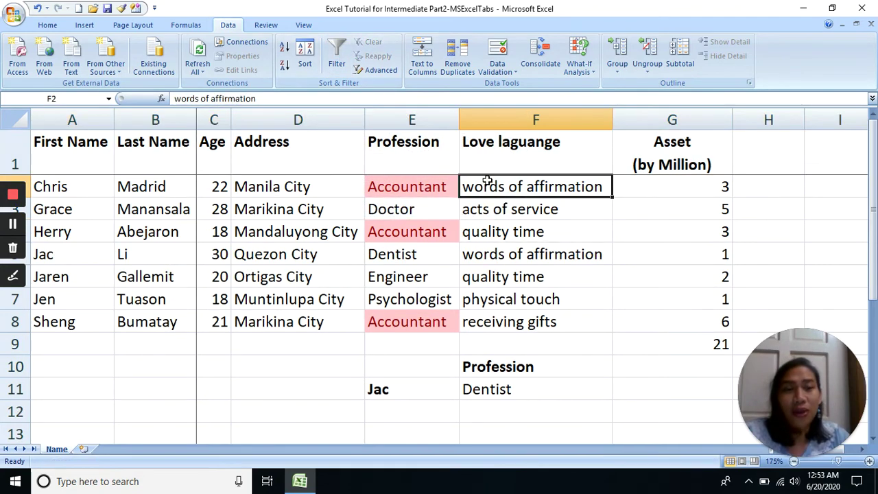
Apply the filter to the whole header row 1 of the friends table
click(437, 169)
click(14, 157)
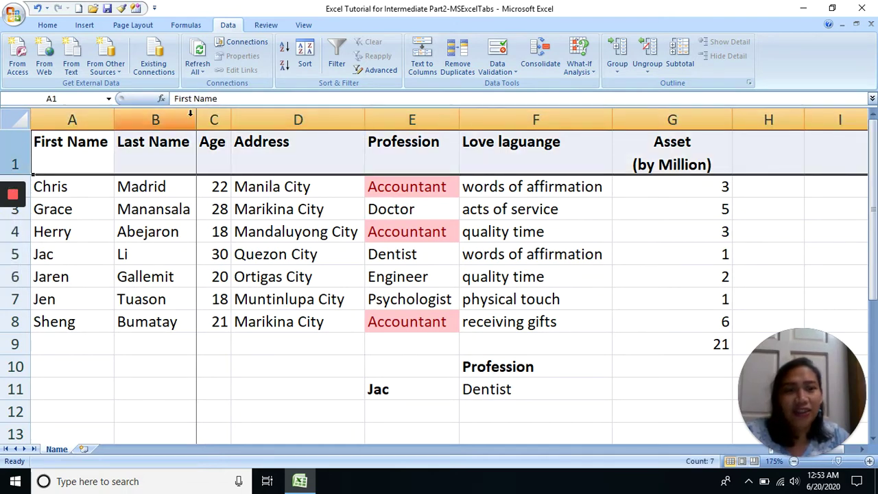
click(341, 62)
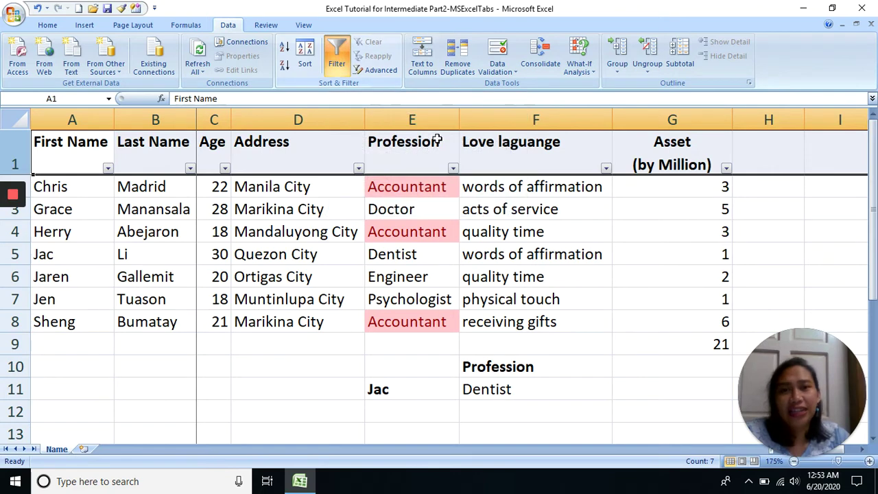
click(548, 195)
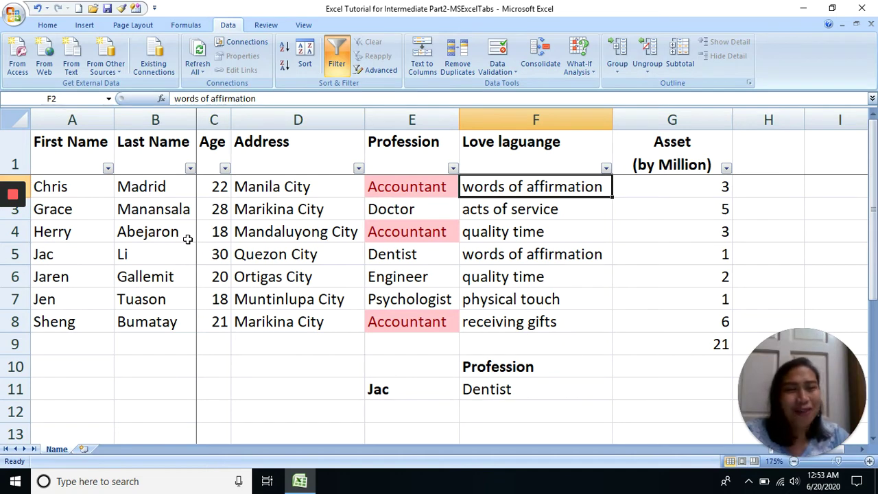
click(305, 161)
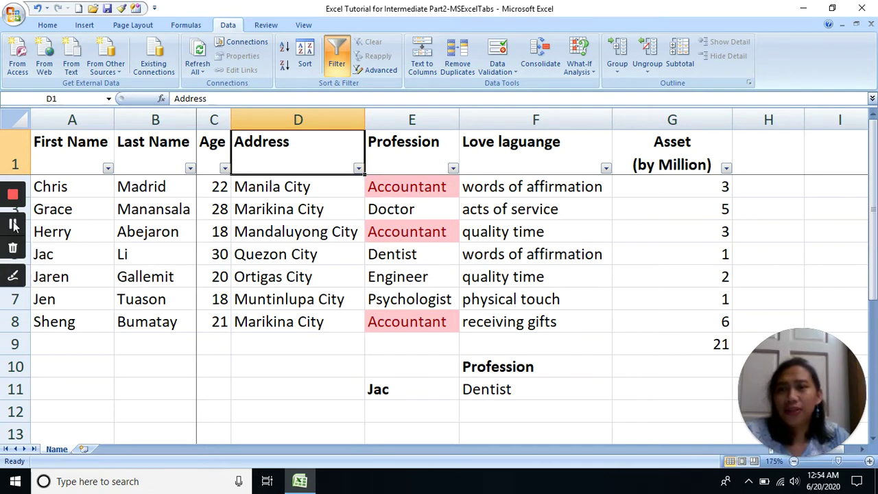
click(15, 160)
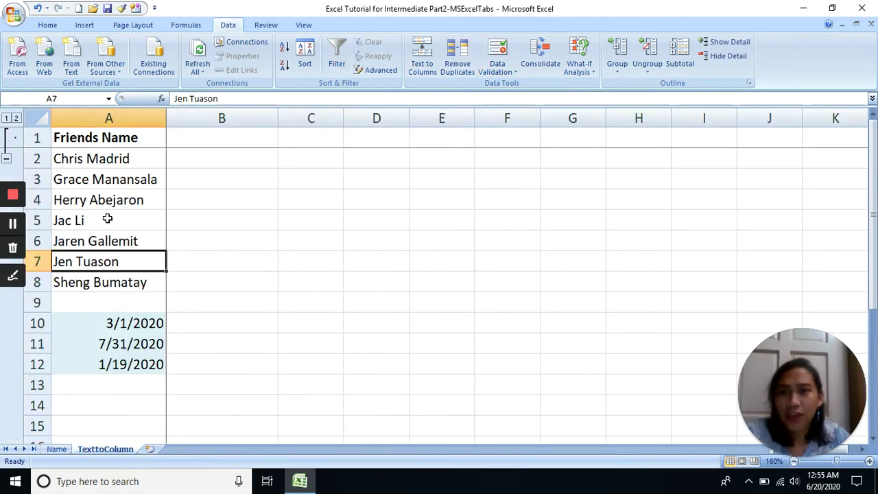
Try to run Text to Columns on the TexttoColumn sheet with the empty cell B2 selected
click(329, 211)
click(224, 160)
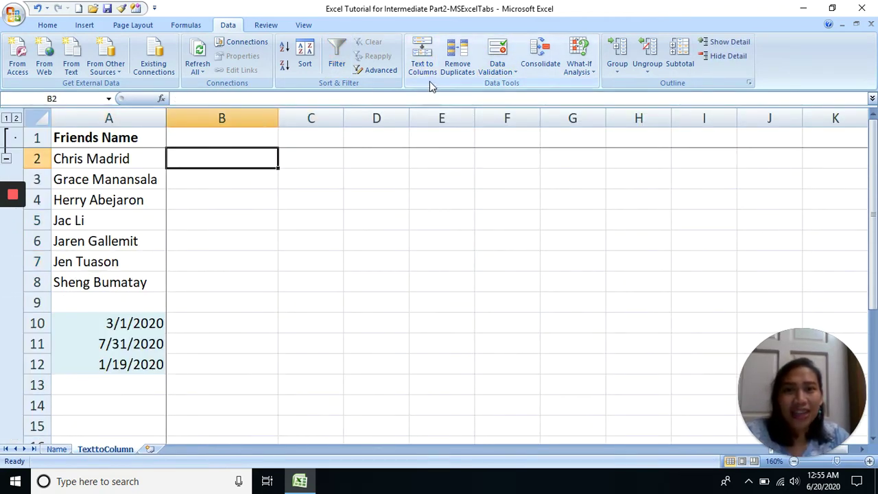
click(426, 54)
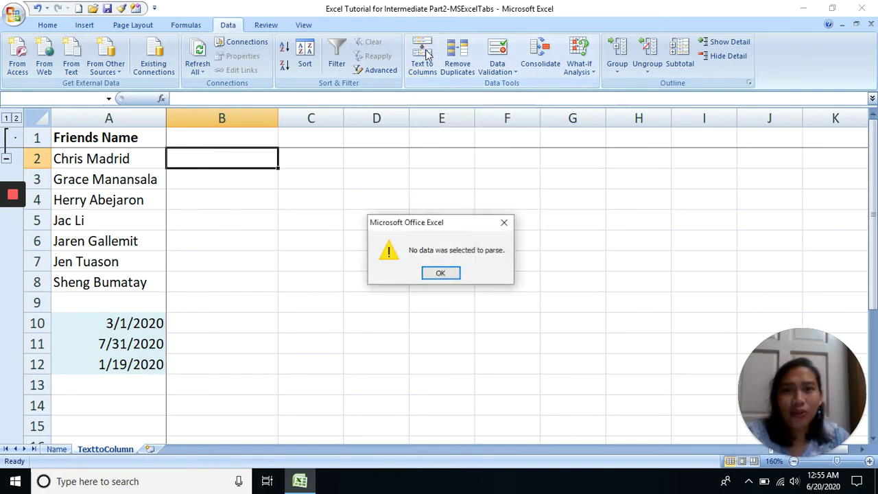
click(505, 222)
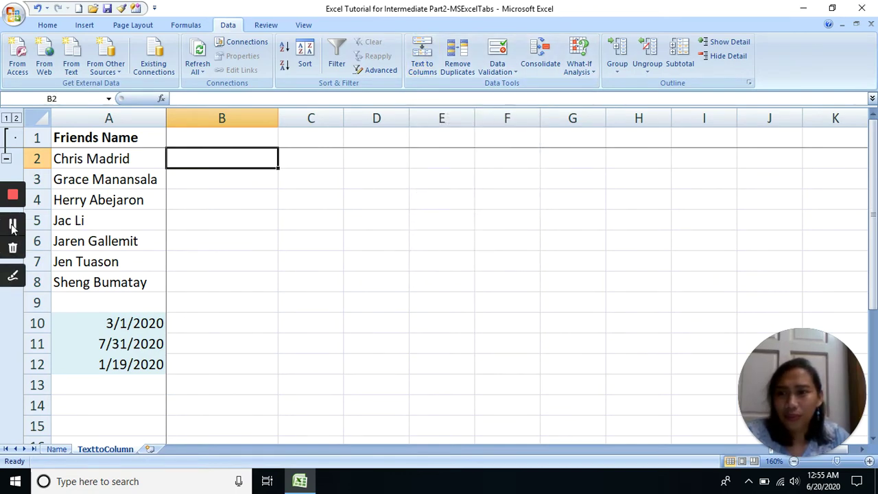
Split the full names in A2:A8 into separate first and last name columns using Text to Columns, delimited by Space only
drag(103, 158, 102, 282)
click(425, 55)
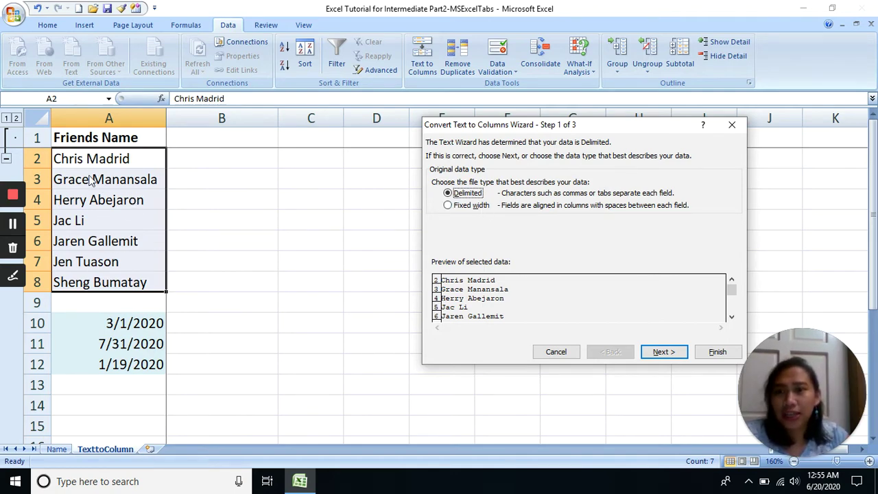
click(672, 349)
click(436, 179)
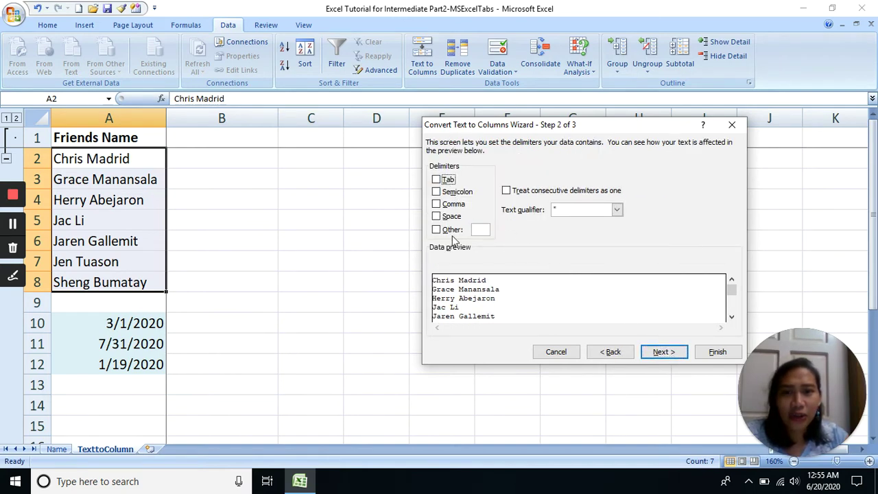
click(437, 217)
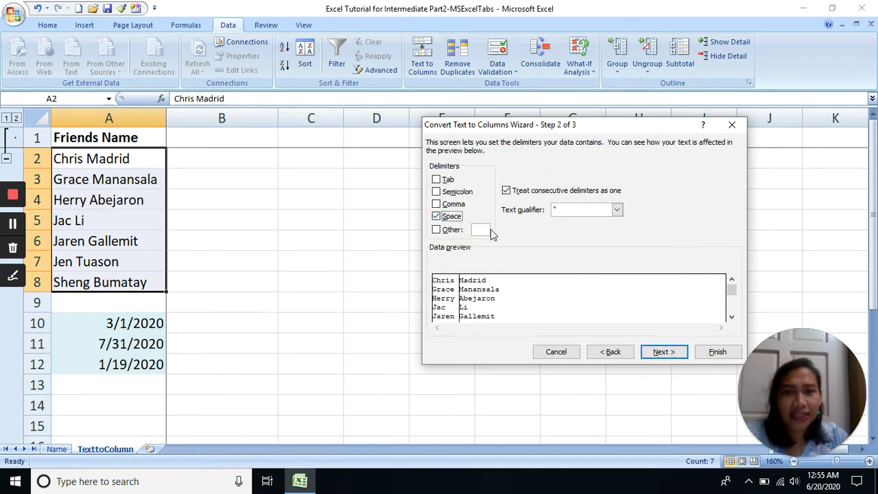
click(662, 351)
click(717, 352)
click(573, 264)
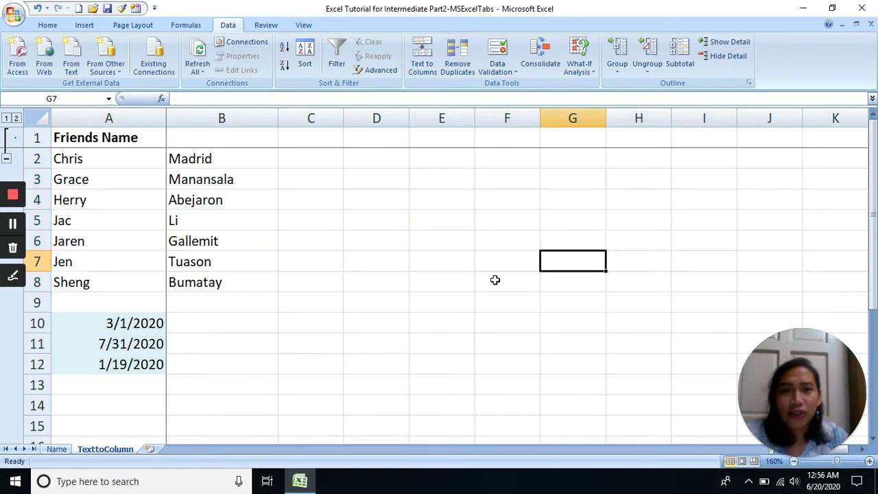
drag(124, 162, 198, 273)
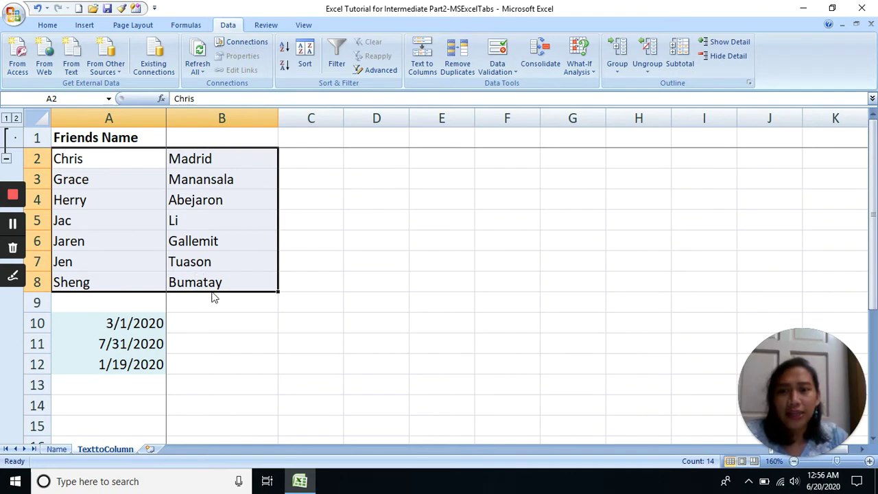
click(220, 282)
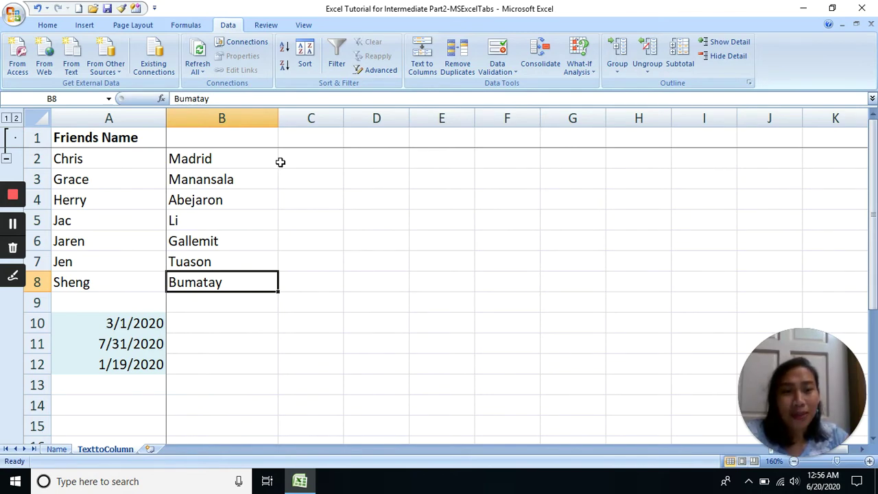
Split the dates in A10:A12 into three columns with Text to Columns, using / as the only delimiter
drag(131, 323, 137, 358)
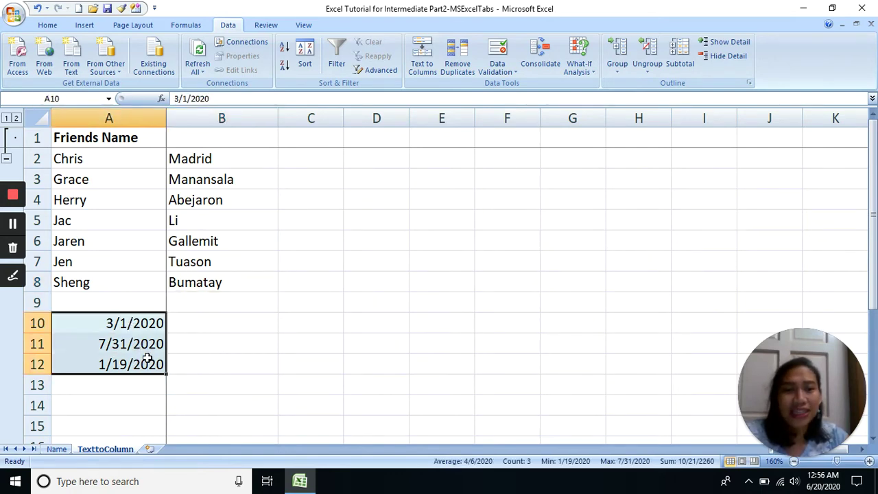
click(423, 67)
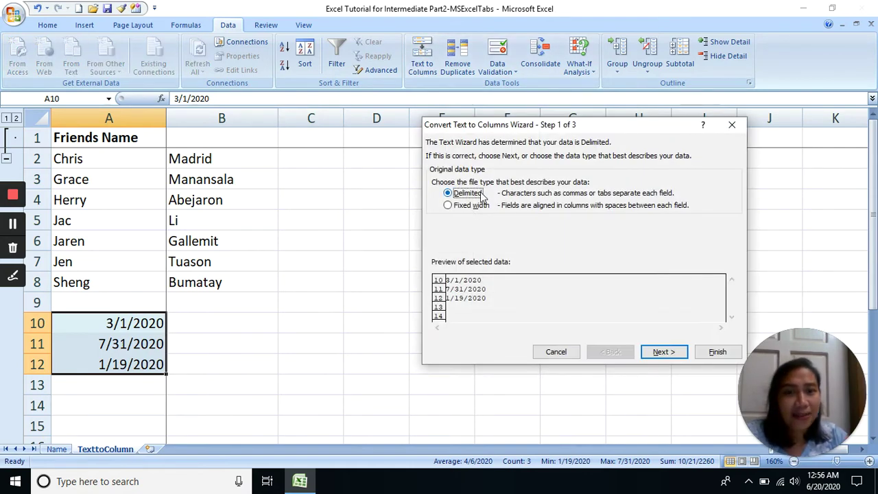
click(663, 351)
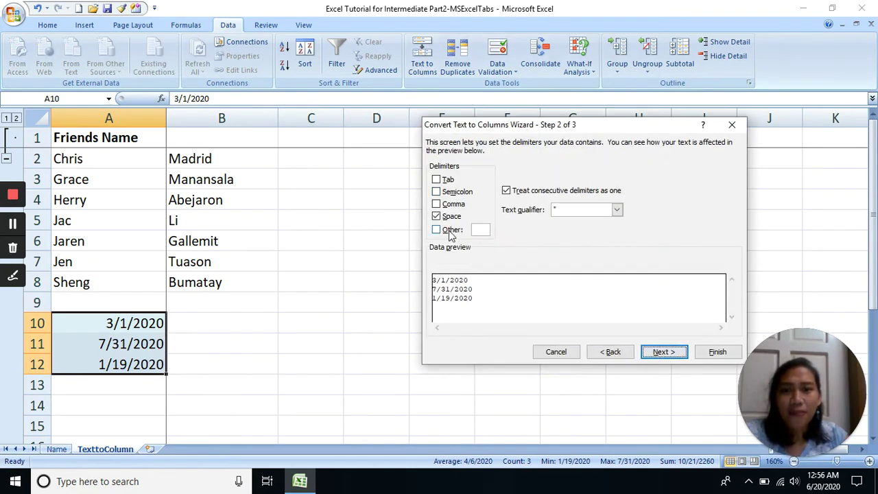
click(449, 218)
click(446, 230)
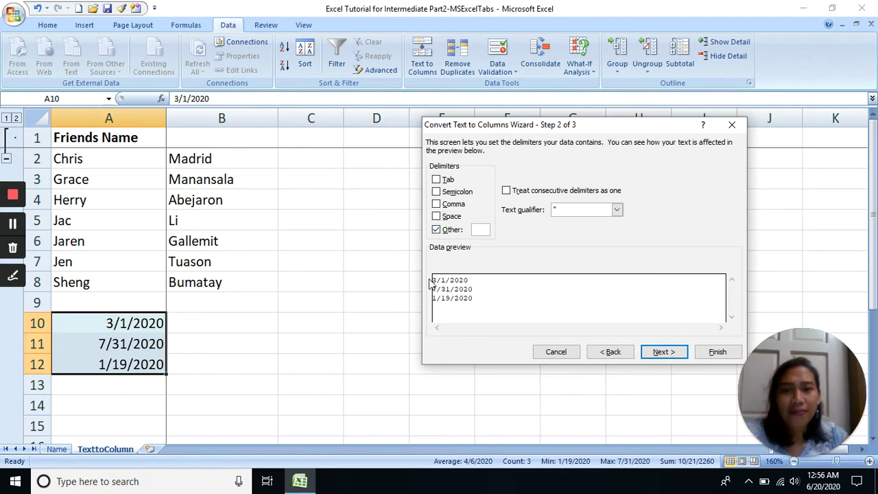
text(/)
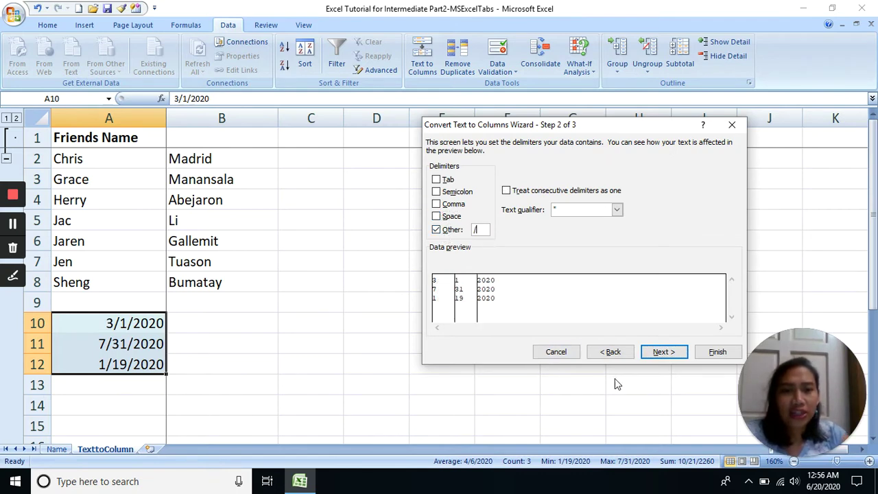
click(663, 352)
click(720, 352)
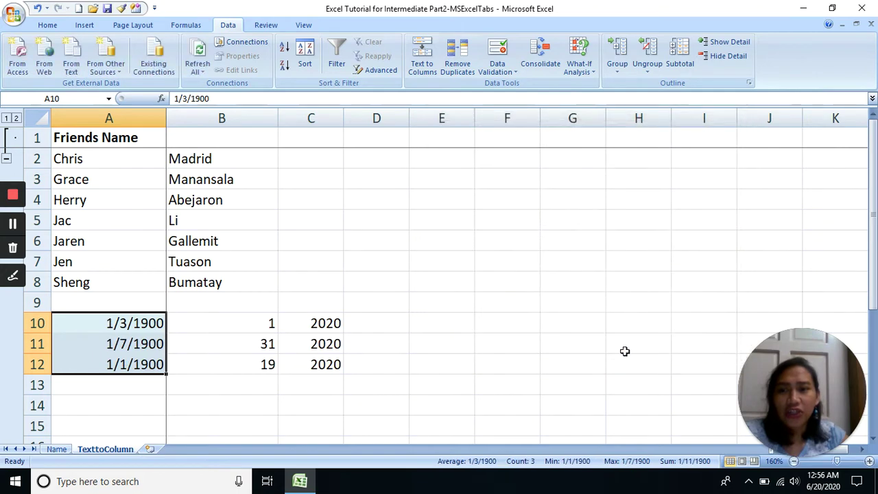
Format the date-formatted values in A10:A12 as numbers with no decimal places
right_click(137, 343)
click(270, 376)
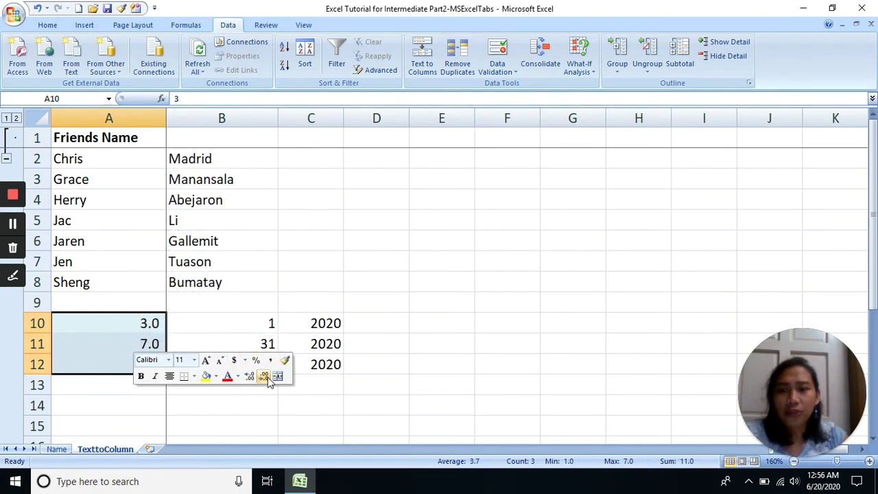
click(270, 375)
click(343, 279)
Examine the separated month, day and year values of each date in A10:C12
click(220, 323)
click(137, 327)
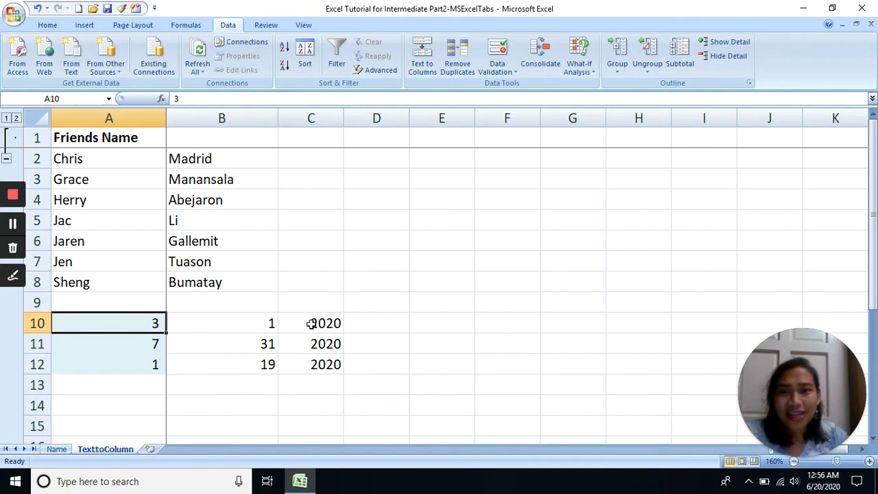
click(225, 323)
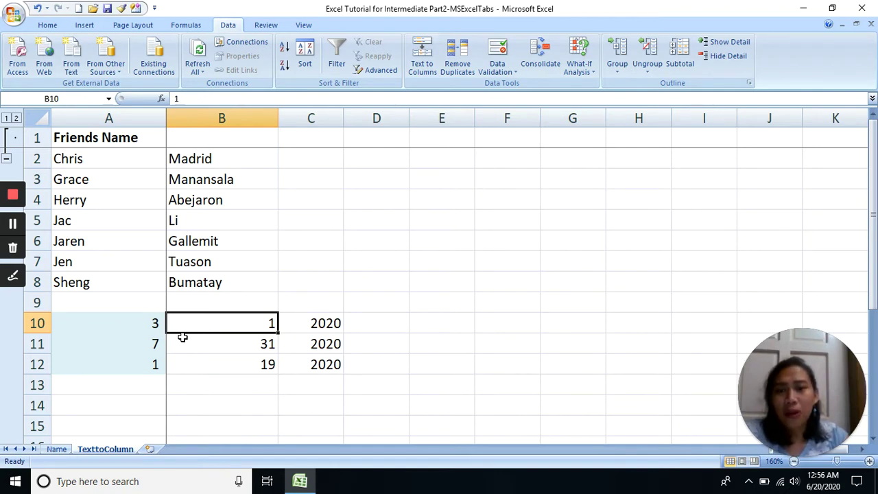
click(121, 327)
click(270, 321)
click(302, 322)
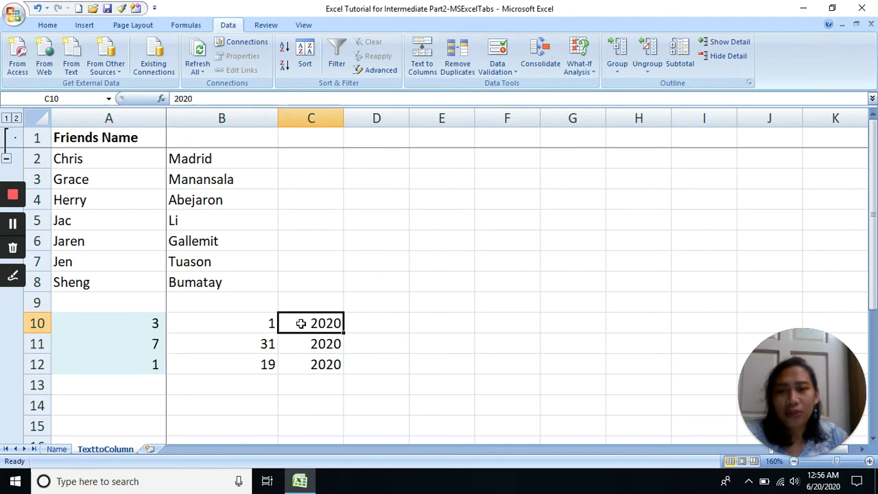
click(148, 345)
click(221, 346)
click(349, 343)
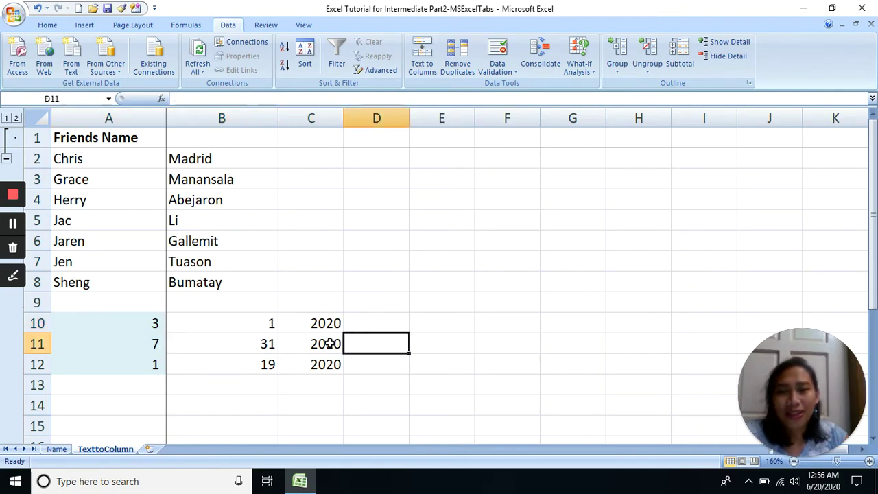
click(330, 343)
click(144, 366)
click(242, 364)
click(323, 364)
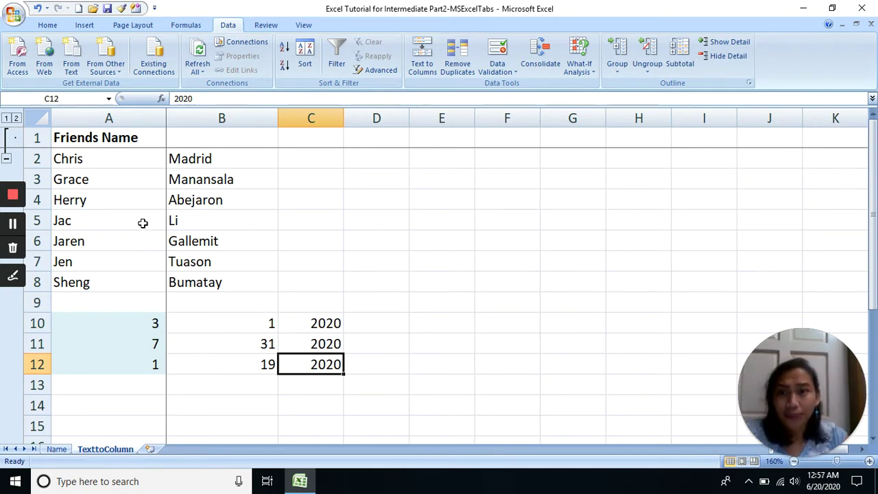
drag(116, 171, 137, 284)
click(432, 72)
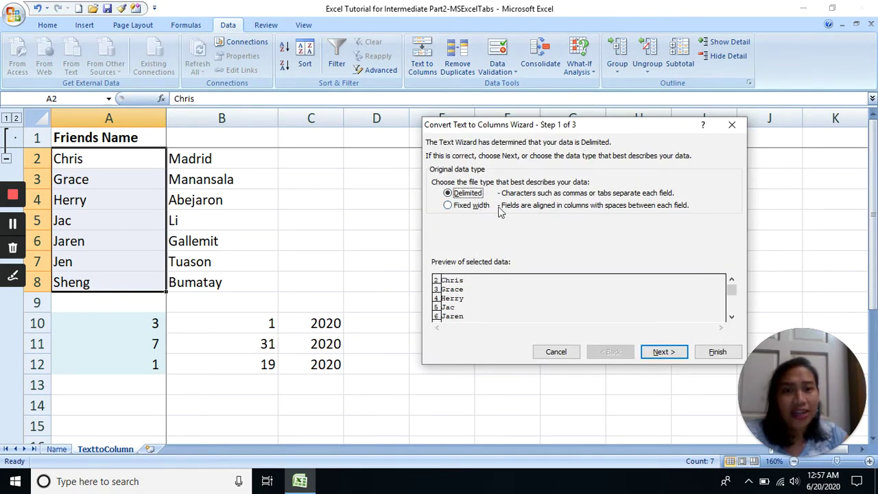
click(732, 124)
click(304, 235)
scroll(305, 234, down, 4)
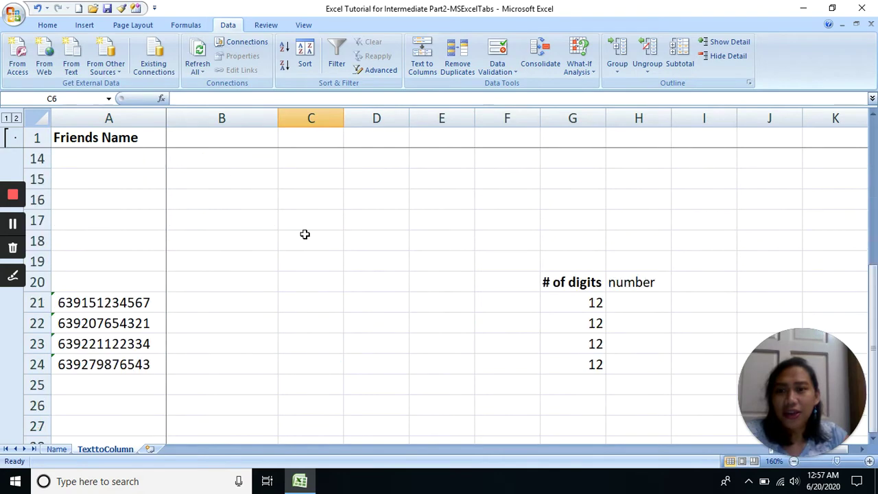
scroll(305, 234, down, 1)
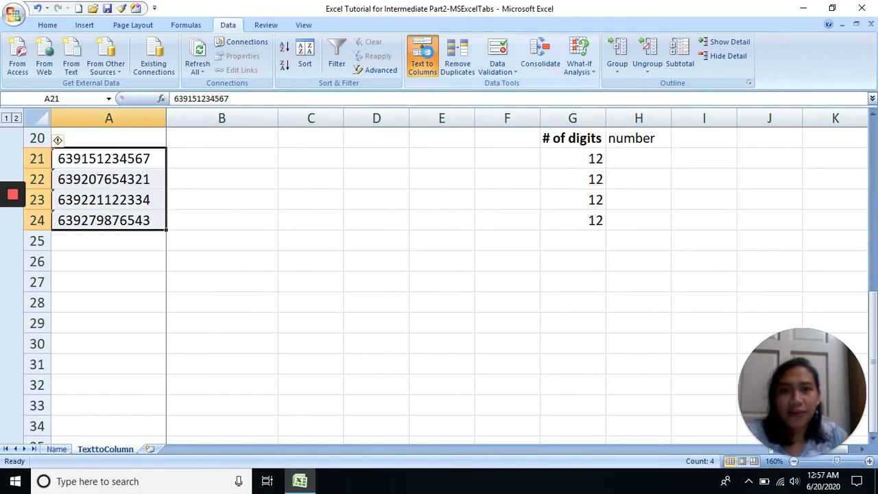
click(421, 56)
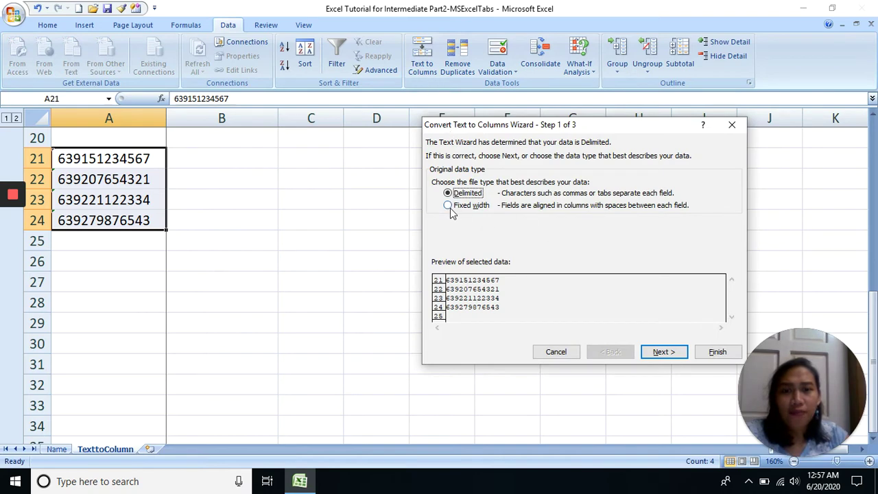
click(448, 206)
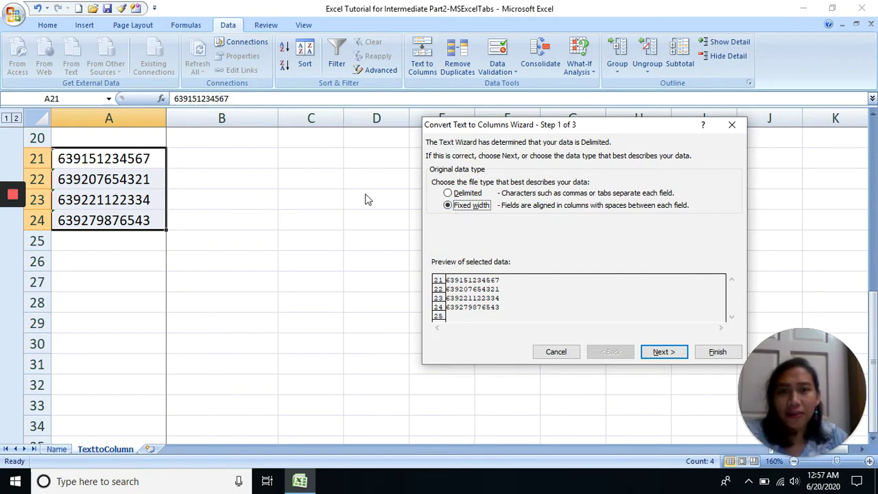
drag(542, 131, 513, 185)
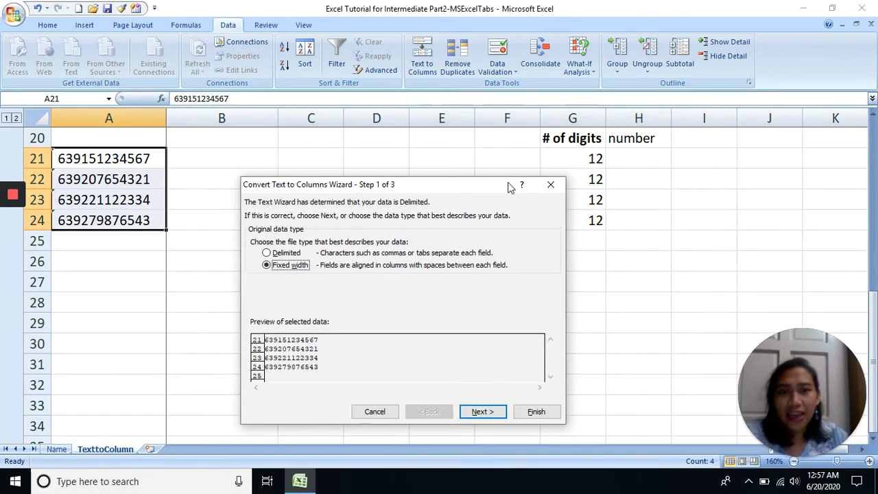
click(554, 187)
Examine the LEN formulas in G21:G24 that count the digits of the numbers in A21:A24
click(593, 160)
drag(128, 160, 122, 220)
click(582, 158)
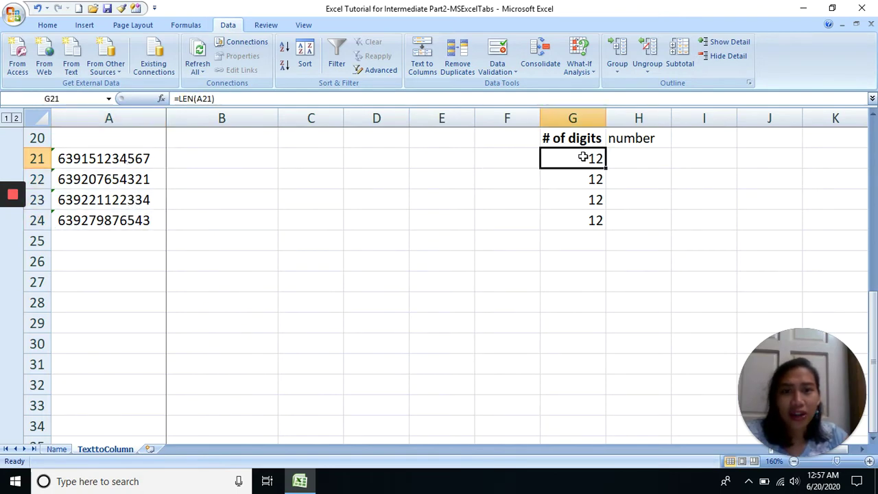
double_click(582, 158)
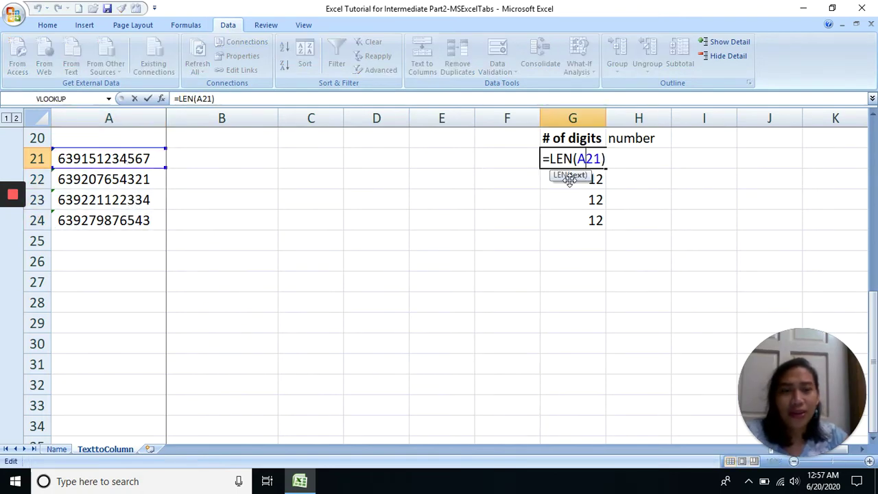
key(Escape)
click(568, 177)
double_click(570, 179)
click(564, 219)
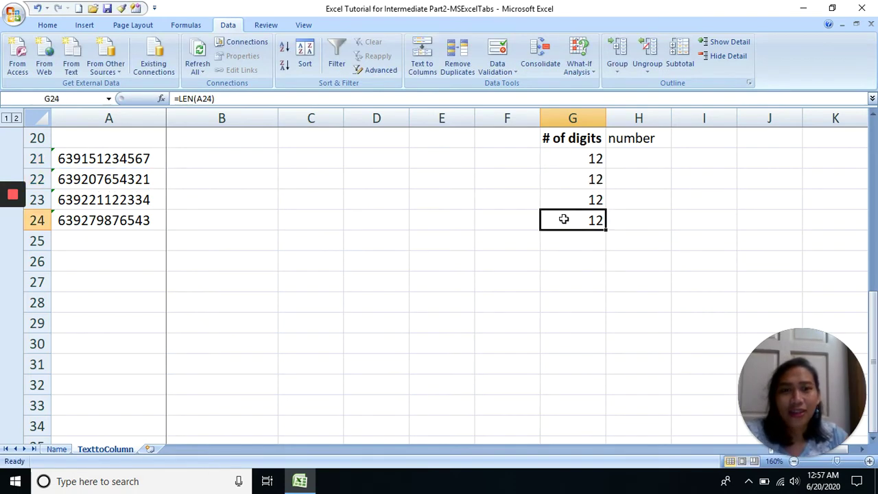
click(578, 139)
drag(578, 159, 575, 218)
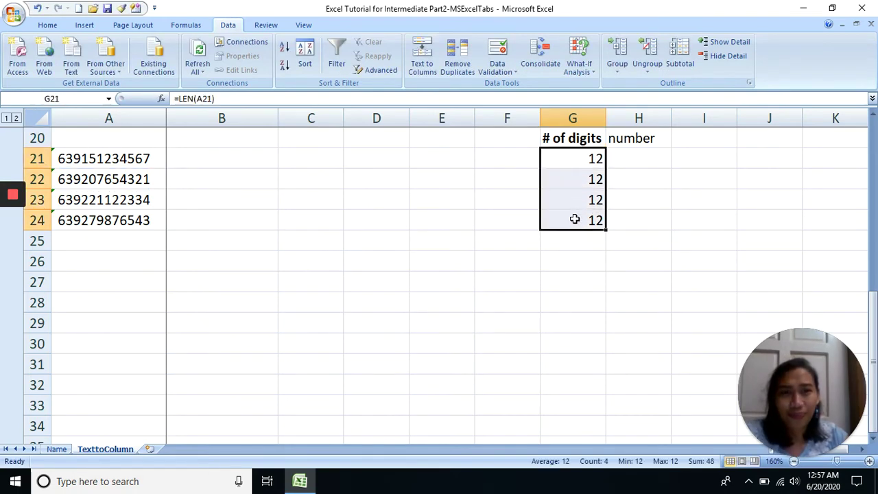
double_click(575, 221)
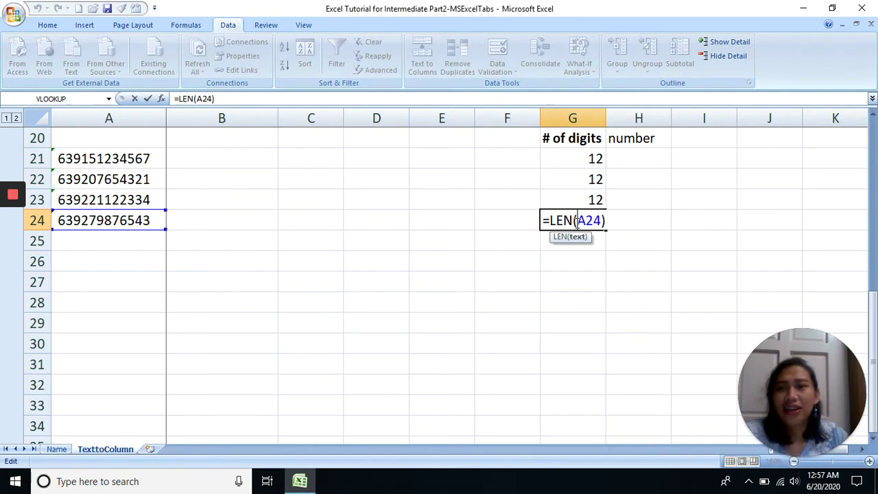
key(Escape)
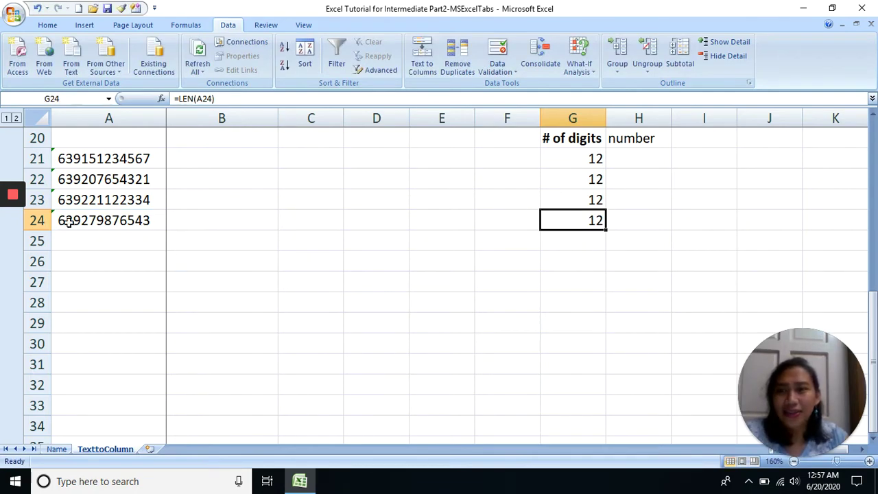
Split the phone numbers in A21:A24 with fixed-width Text to Columns, placing breaks after the second and fifth digits
mouse_move(12, 228)
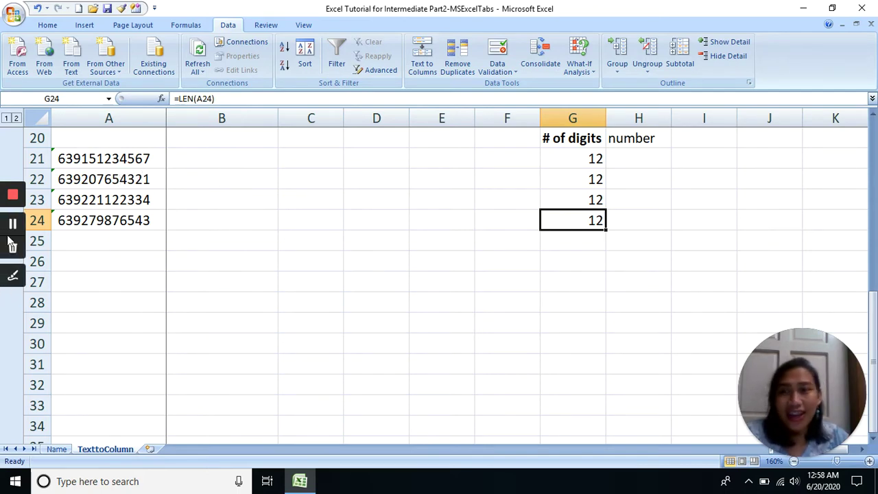
click(215, 193)
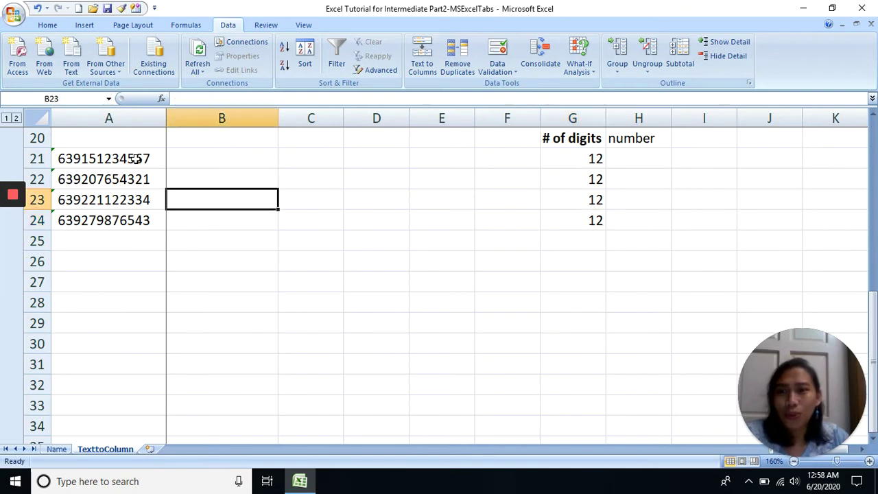
drag(135, 158, 137, 220)
click(422, 63)
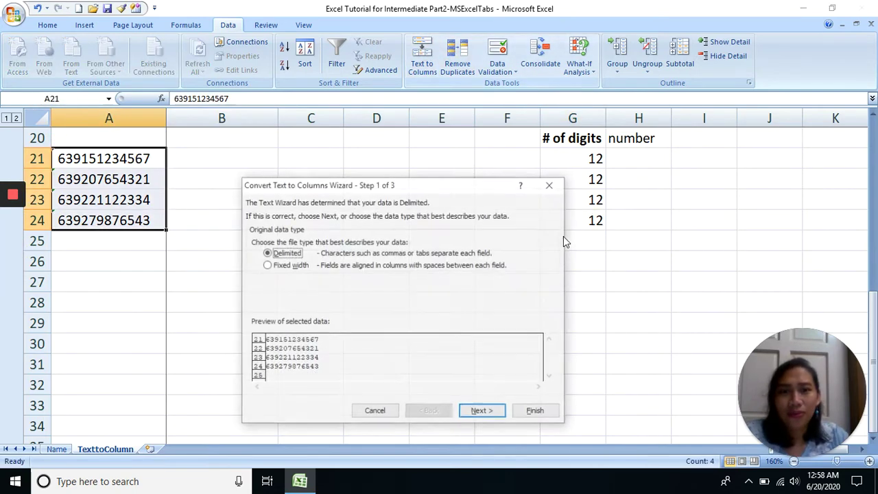
click(267, 265)
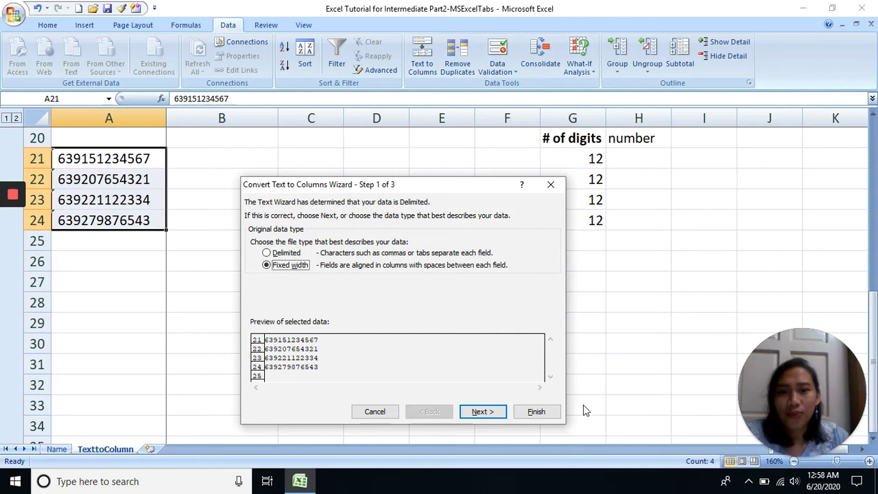
click(480, 412)
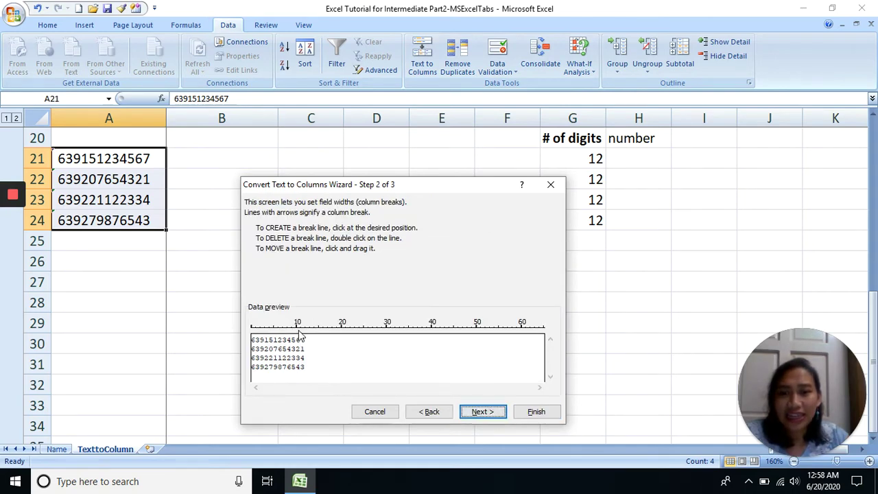
drag(298, 328, 260, 332)
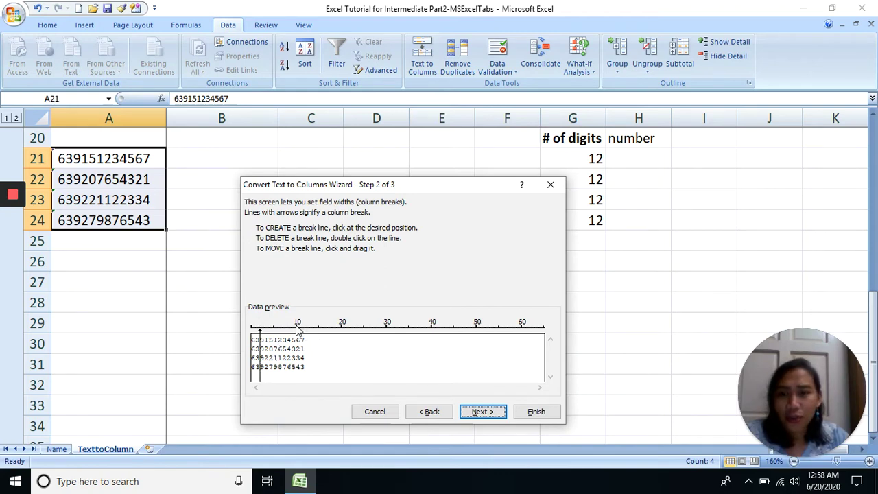
drag(294, 331, 276, 334)
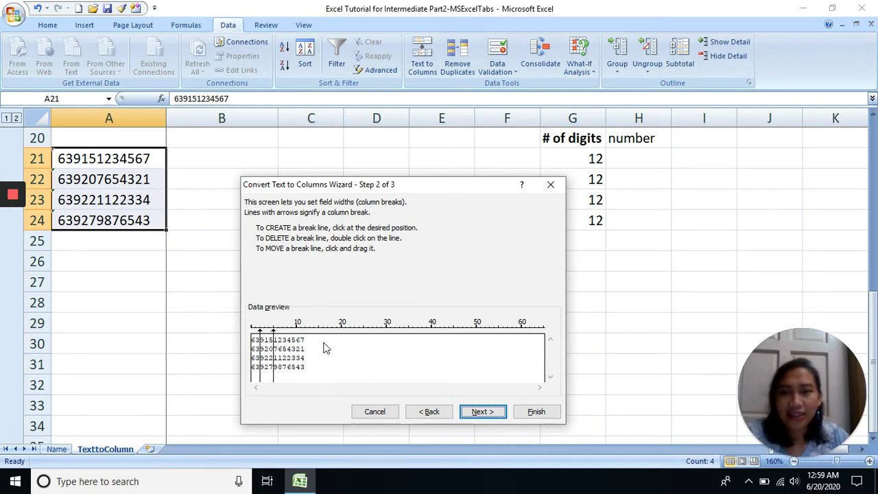
click(483, 411)
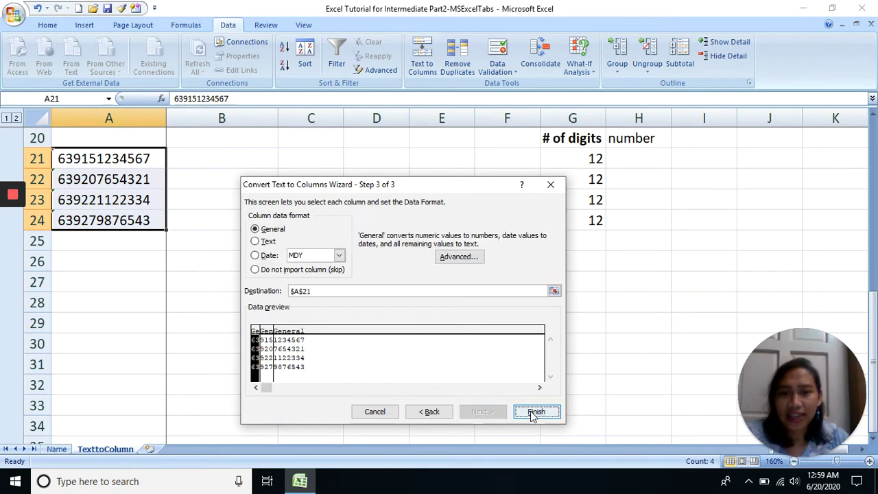
click(535, 411)
click(507, 343)
click(309, 243)
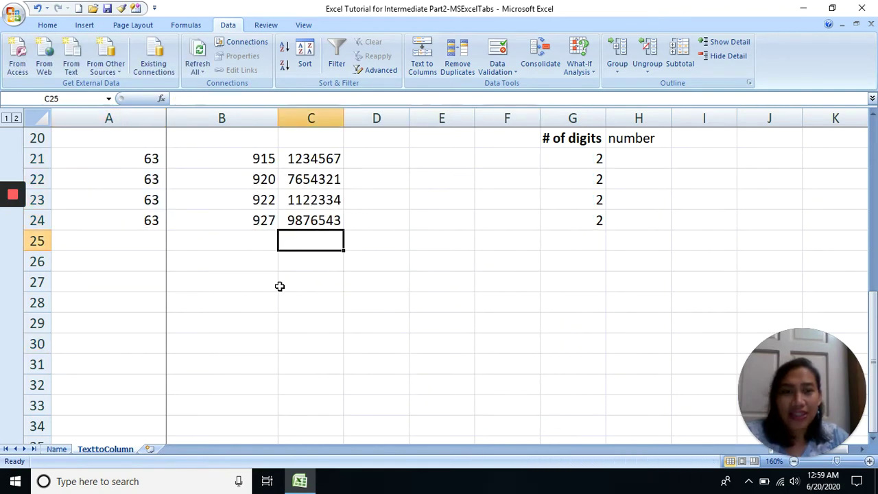
Run fixed-width Text to Columns on the country codes in A21:A24 without adding any column breaks
drag(135, 160, 144, 221)
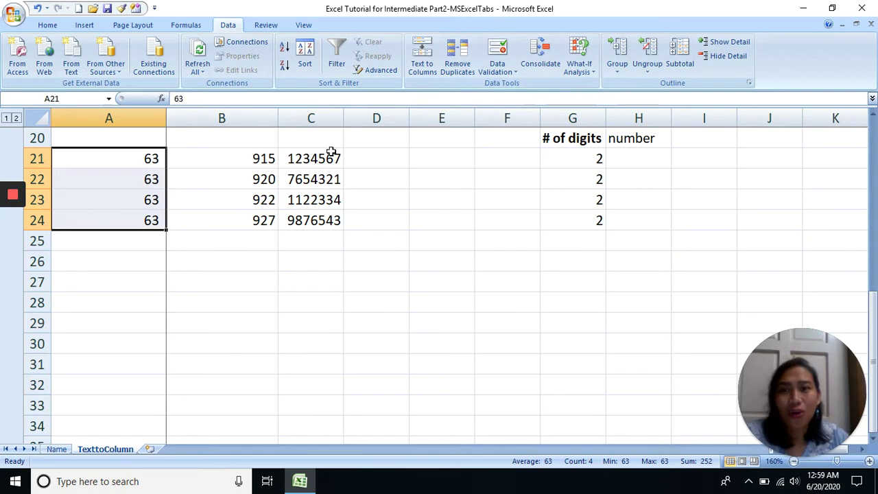
click(417, 72)
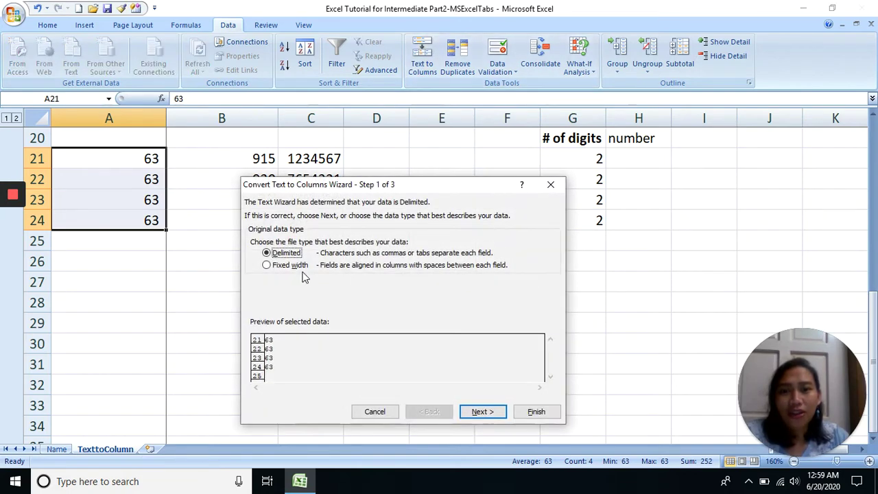
click(272, 269)
click(491, 410)
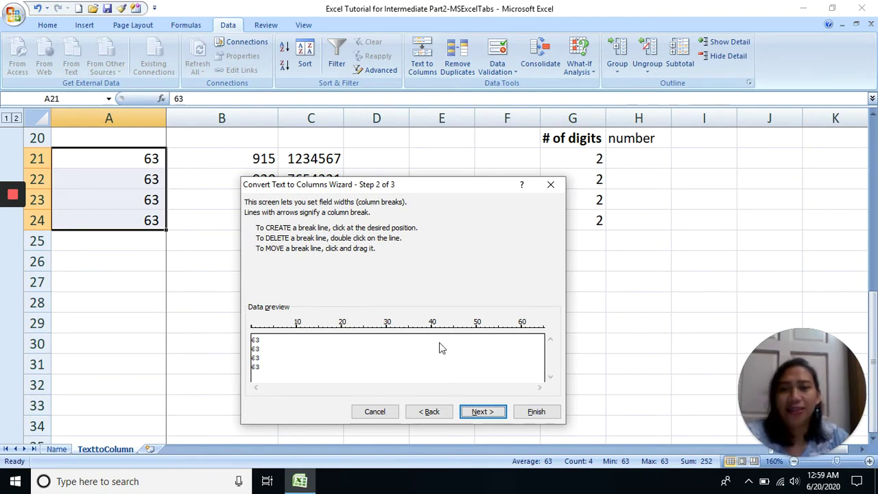
click(526, 412)
click(502, 315)
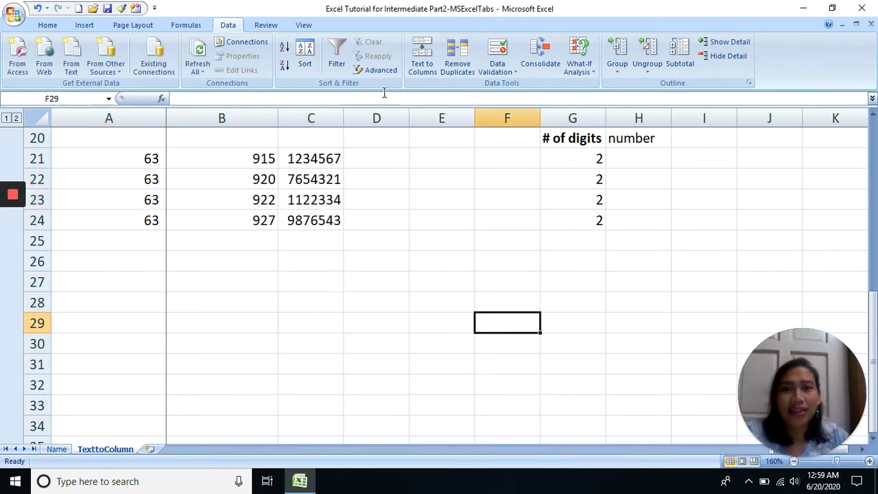
click(421, 62)
click(510, 225)
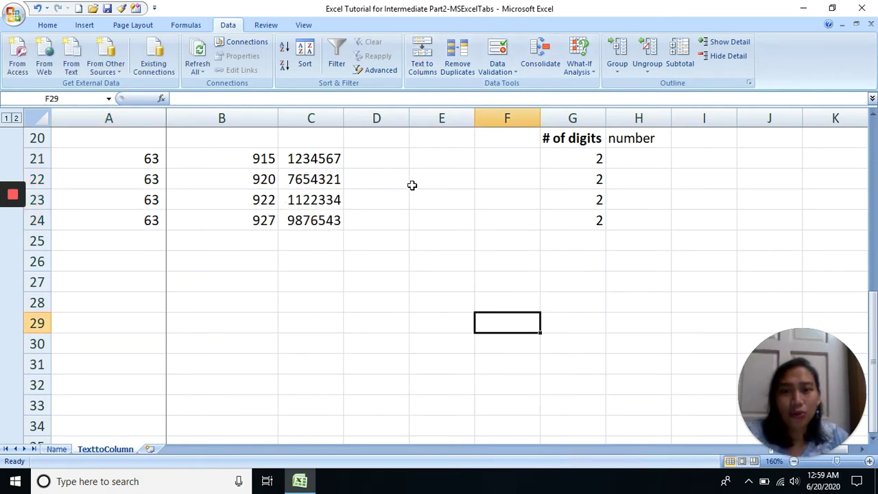
drag(326, 159, 322, 226)
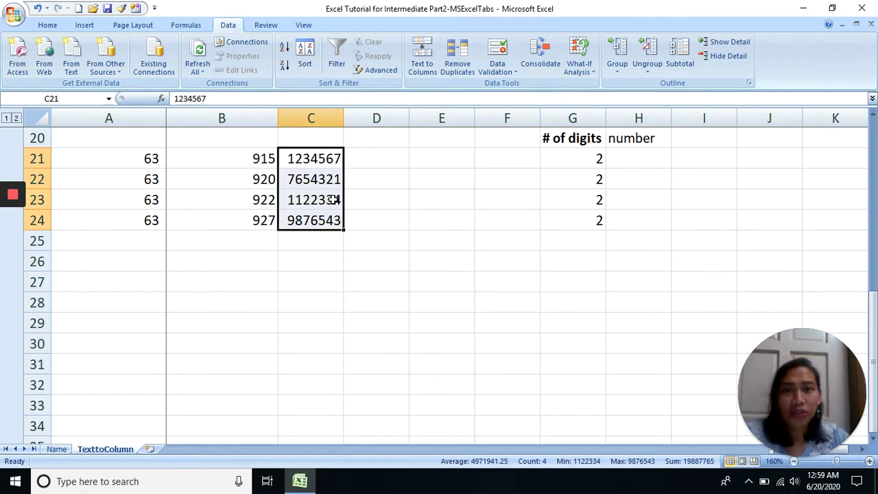
scroll(454, 200, up, 2)
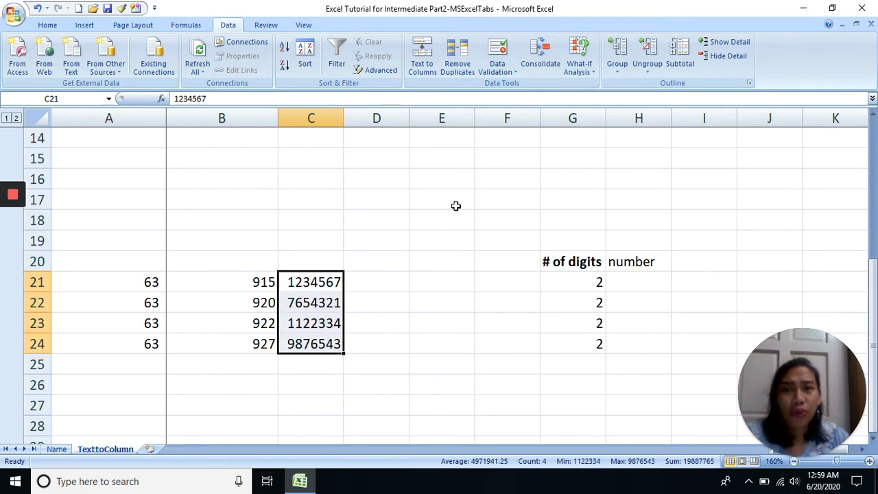
scroll(456, 206, down, 1)
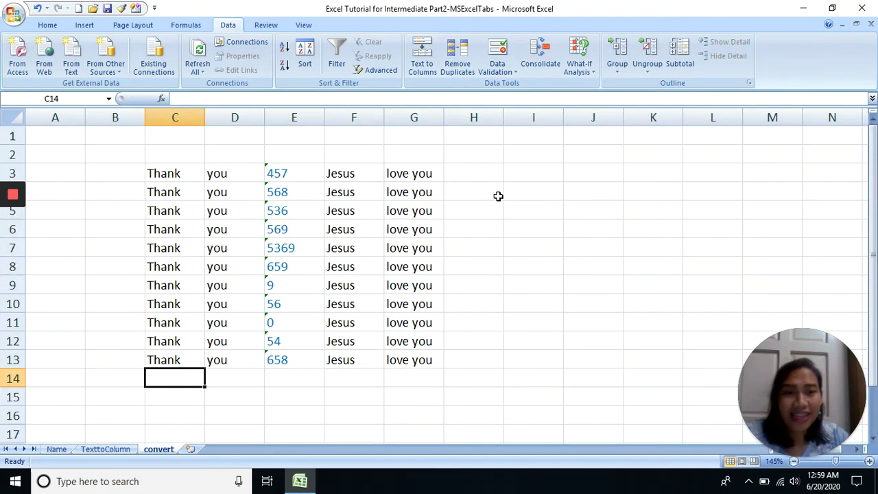
Examine the numbers stored as text in E3:E13 and the error-checking options offered for converting them
click(538, 199)
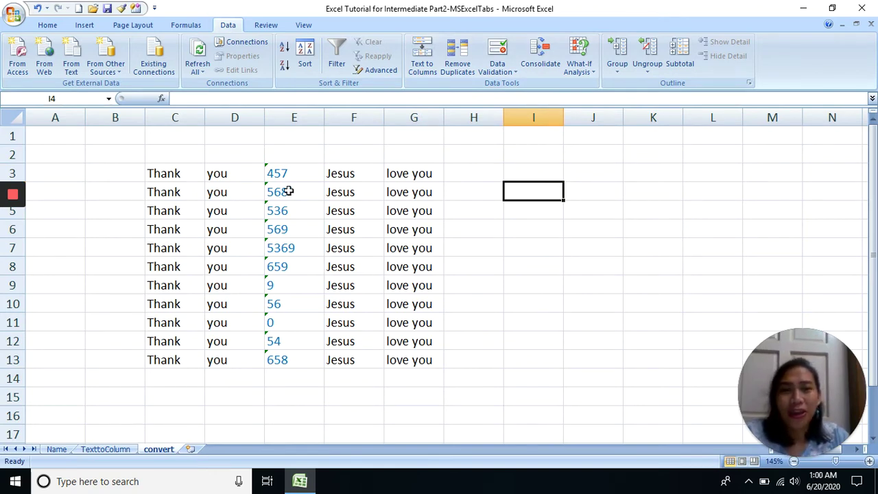
drag(297, 179, 294, 360)
click(292, 361)
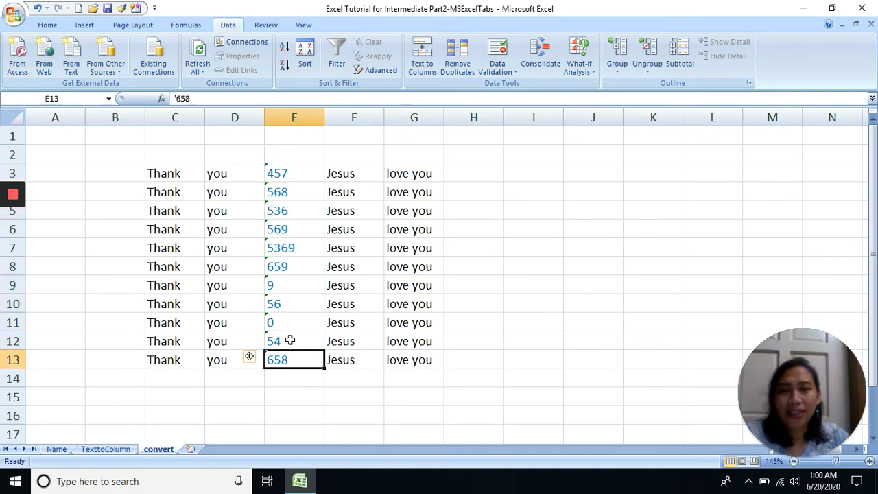
drag(303, 172, 301, 350)
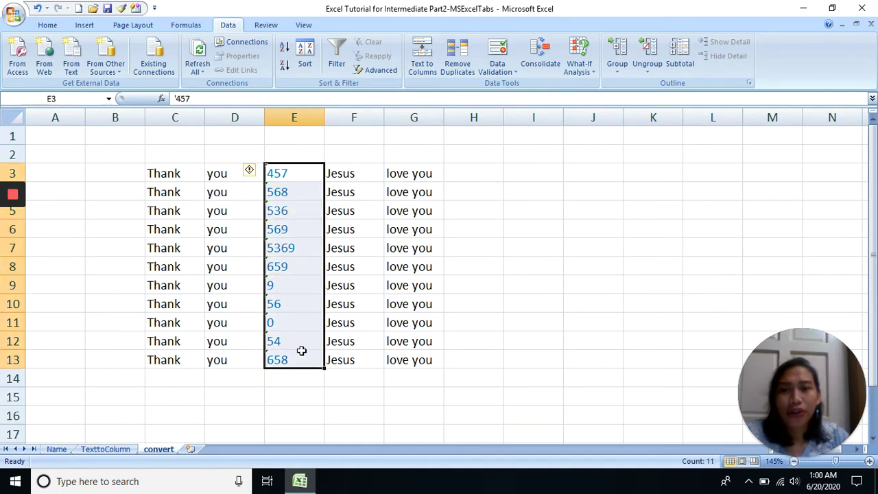
click(292, 177)
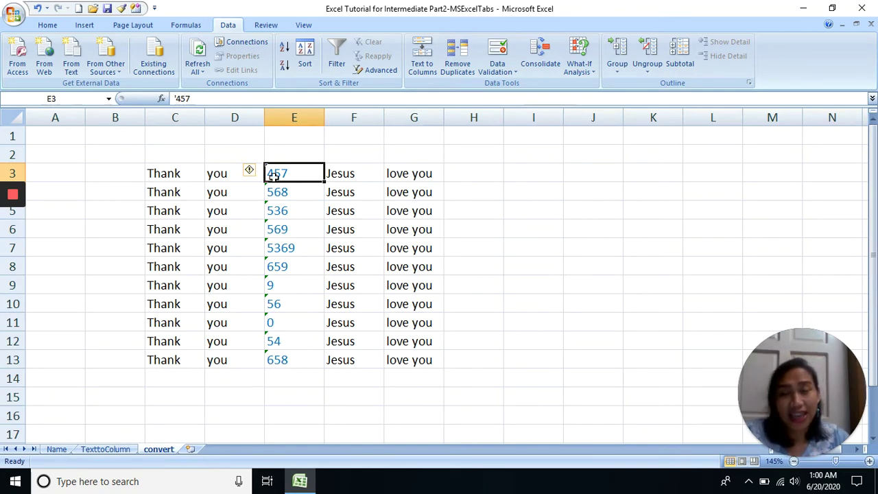
drag(300, 176, 302, 355)
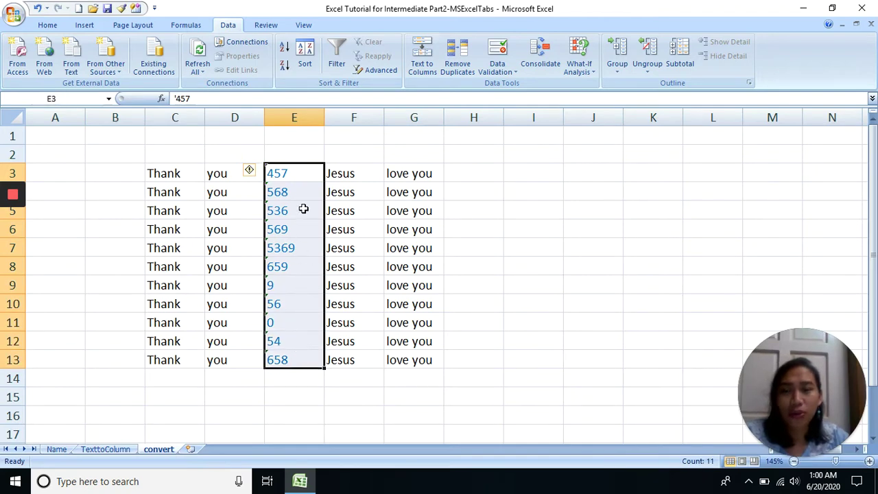
click(301, 174)
drag(301, 173, 297, 353)
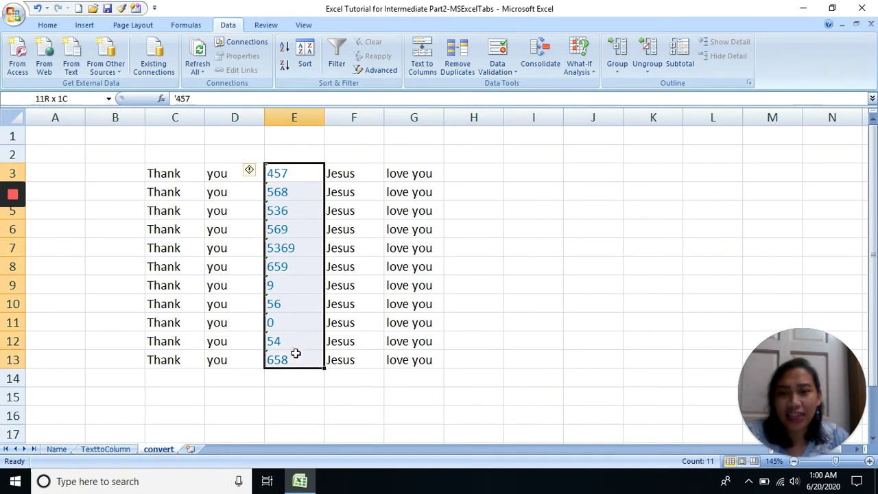
click(252, 173)
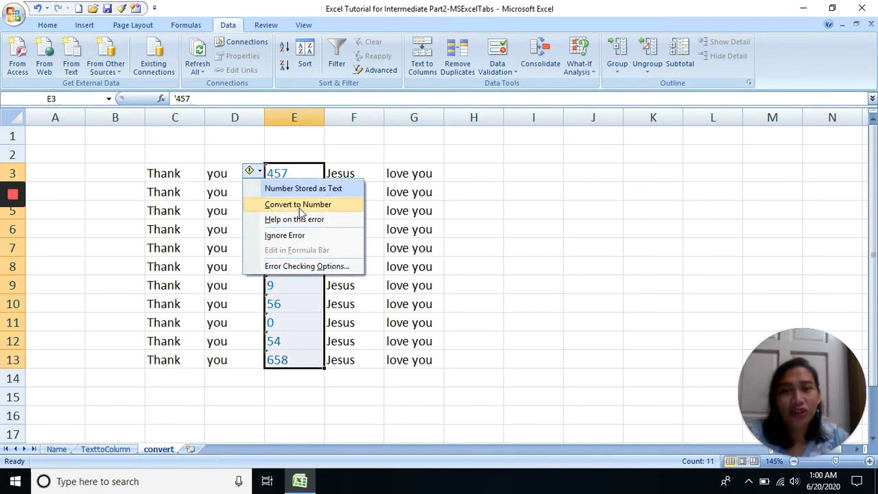
click(458, 193)
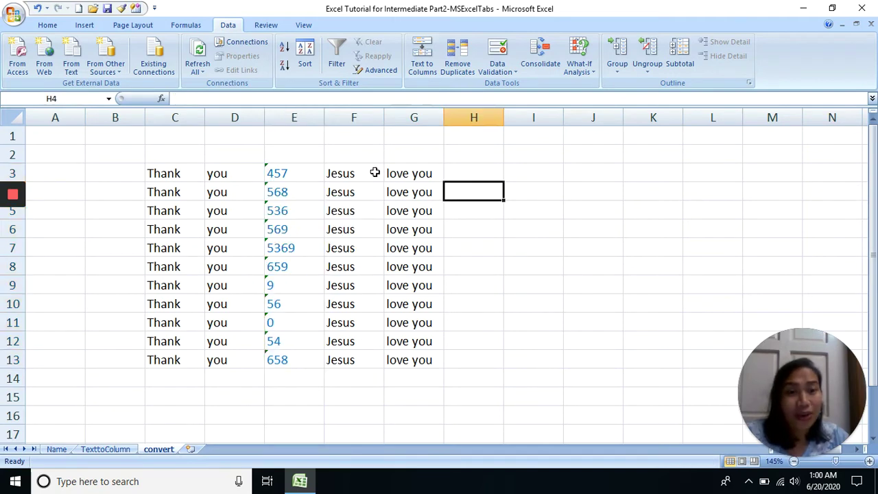
Convert the text-stored numbers in column E to real numbers with Text to Columns, keeping the wizard's default settings
click(299, 117)
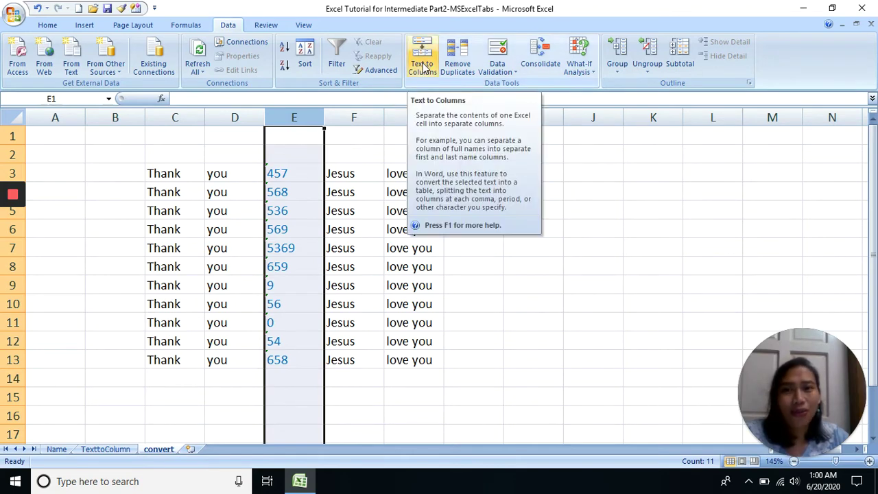
click(353, 176)
click(299, 113)
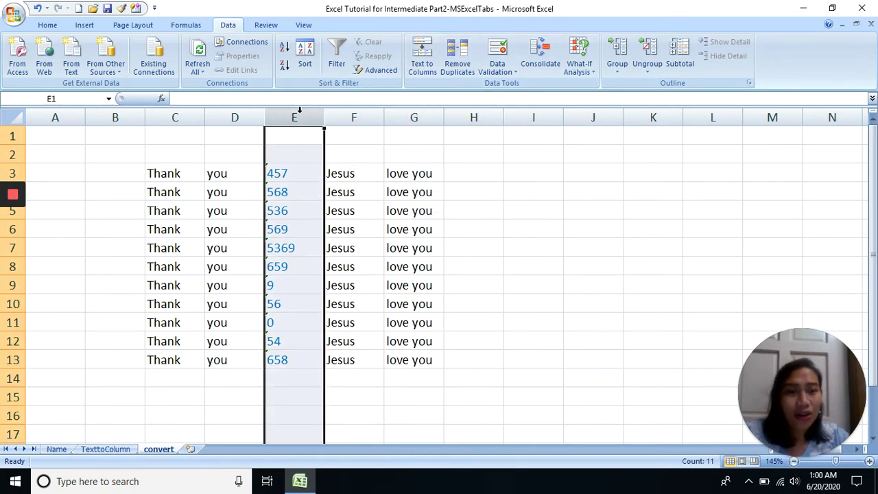
click(422, 58)
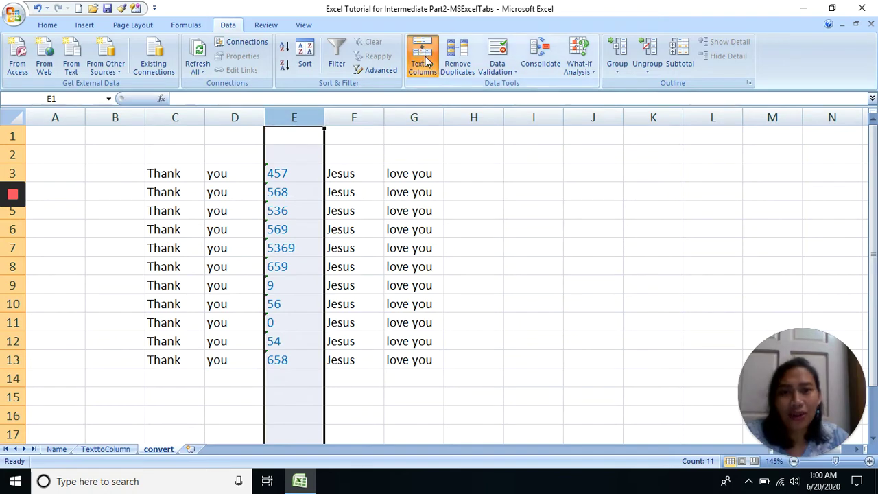
click(538, 411)
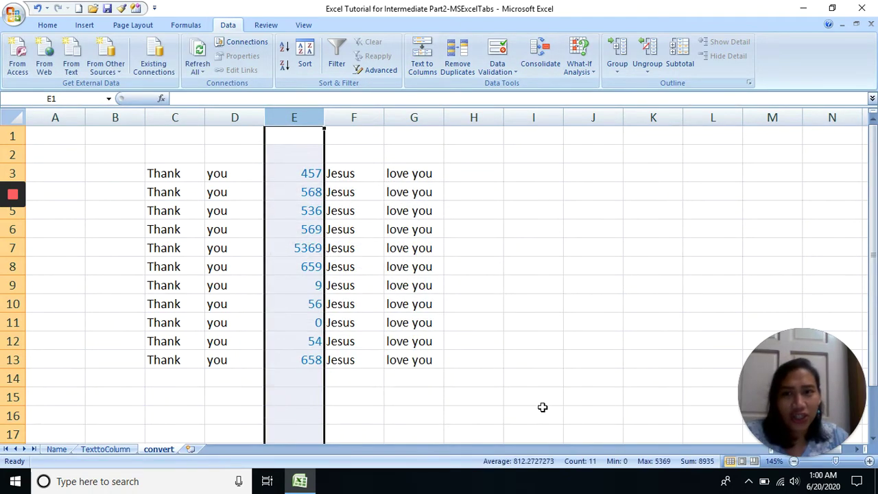
click(593, 248)
Examine the converted numbers in E3:E13 and the neighbouring cells of the convert sheet
drag(284, 156, 284, 325)
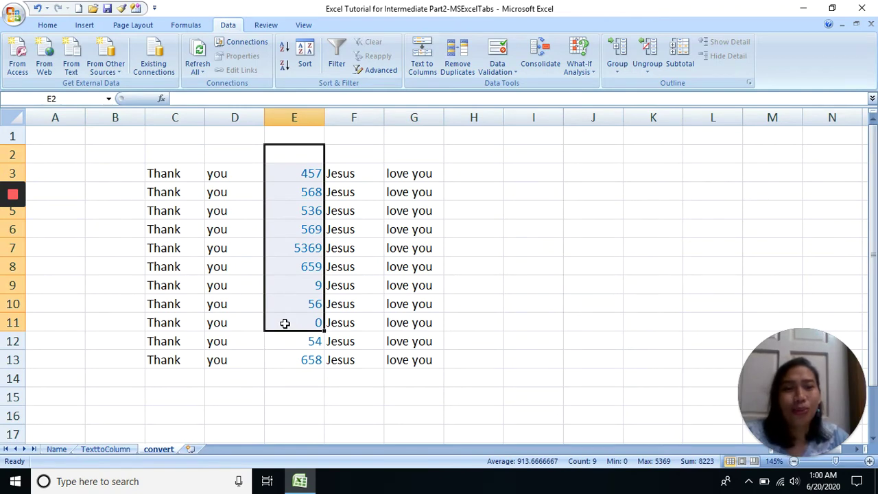
click(357, 231)
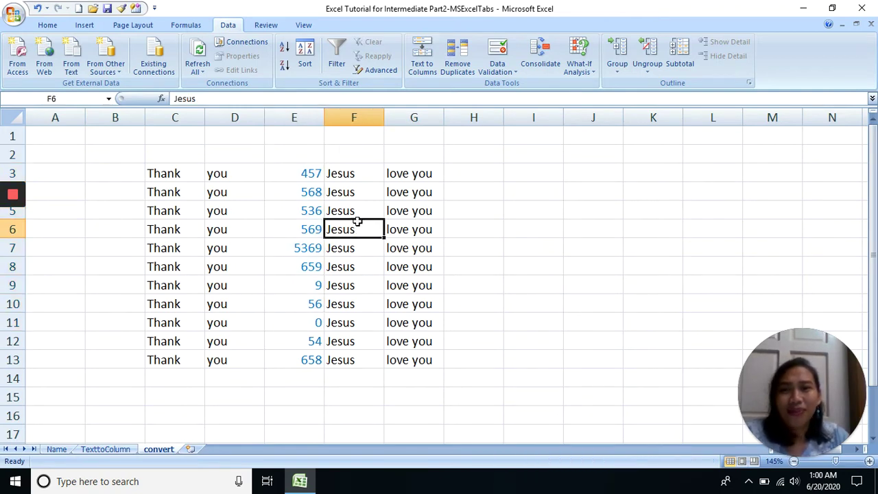
click(354, 192)
click(346, 173)
click(318, 153)
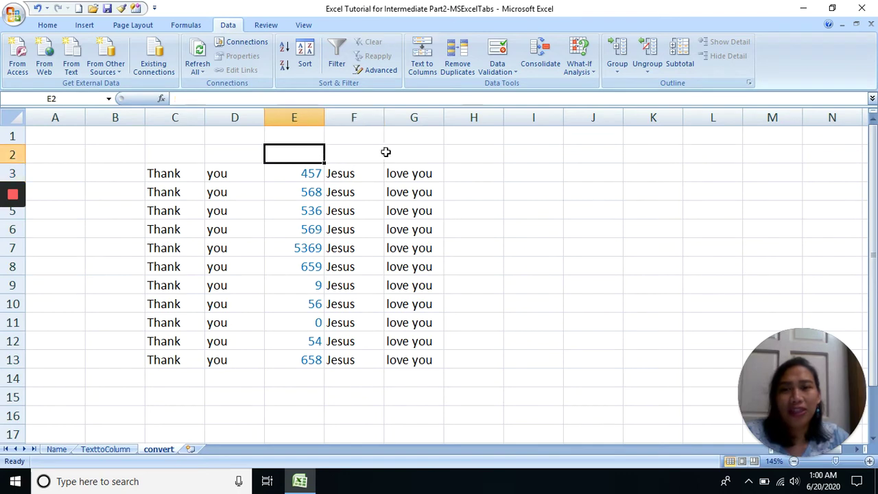
drag(459, 154, 113, 140)
click(274, 153)
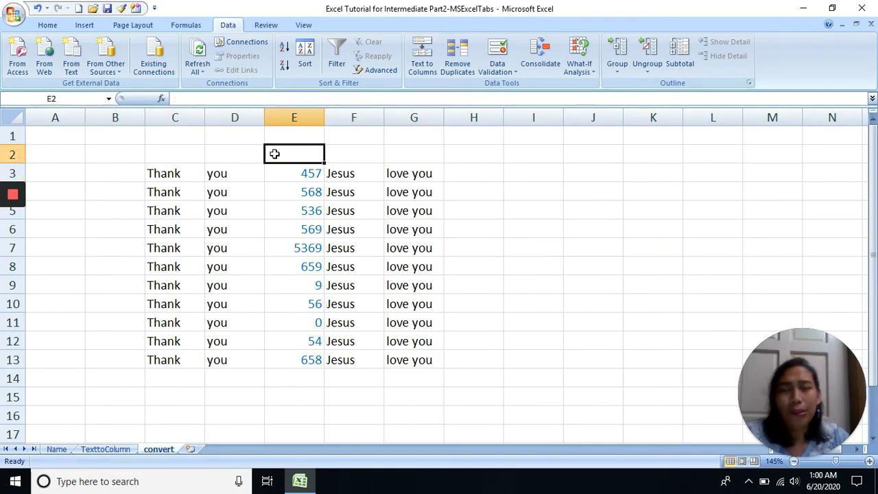
drag(349, 151, 284, 137)
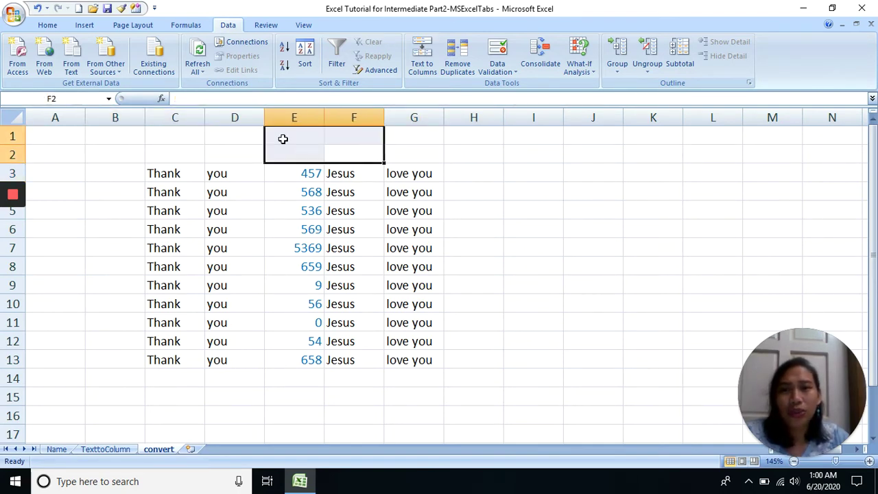
click(328, 142)
click(308, 173)
click(311, 118)
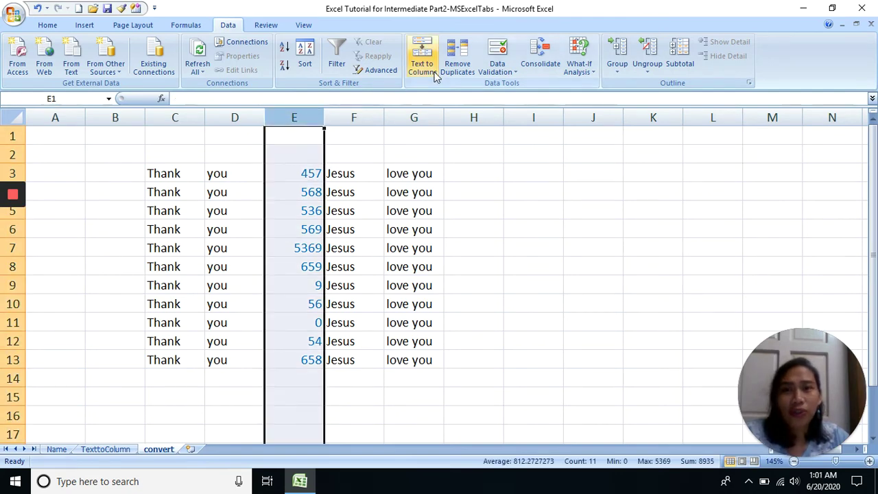
click(306, 172)
click(304, 152)
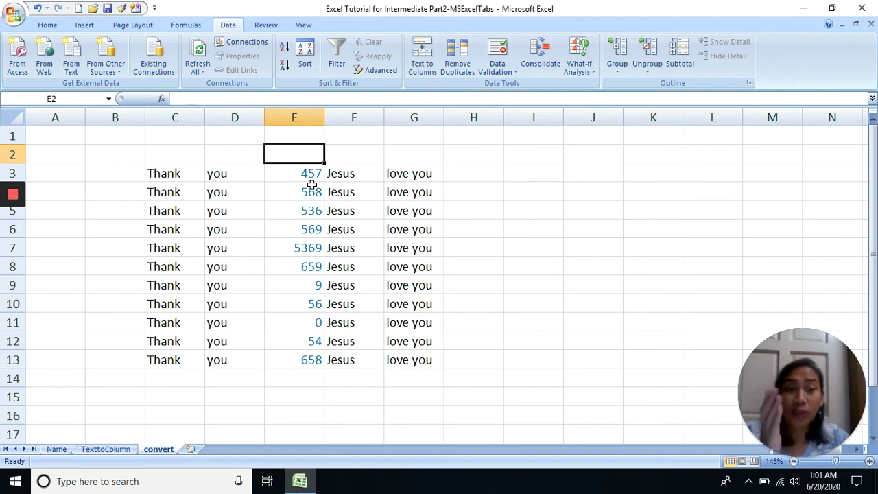
click(341, 204)
click(304, 179)
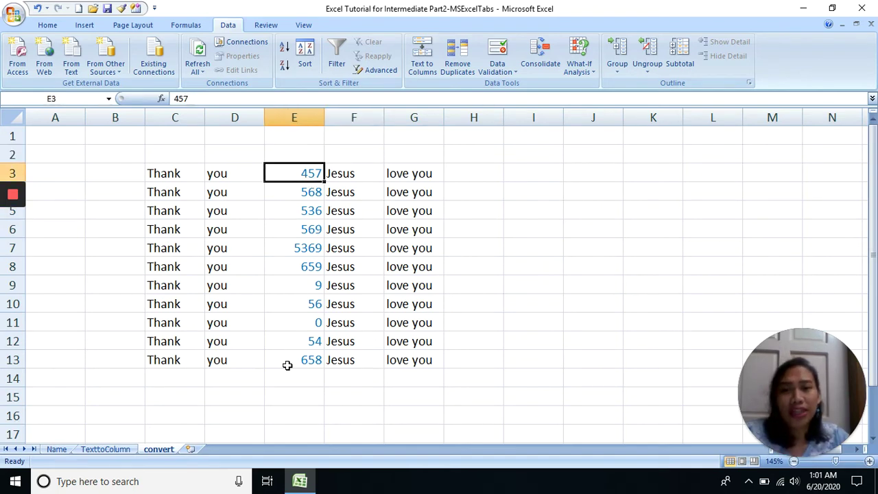
drag(288, 365, 299, 176)
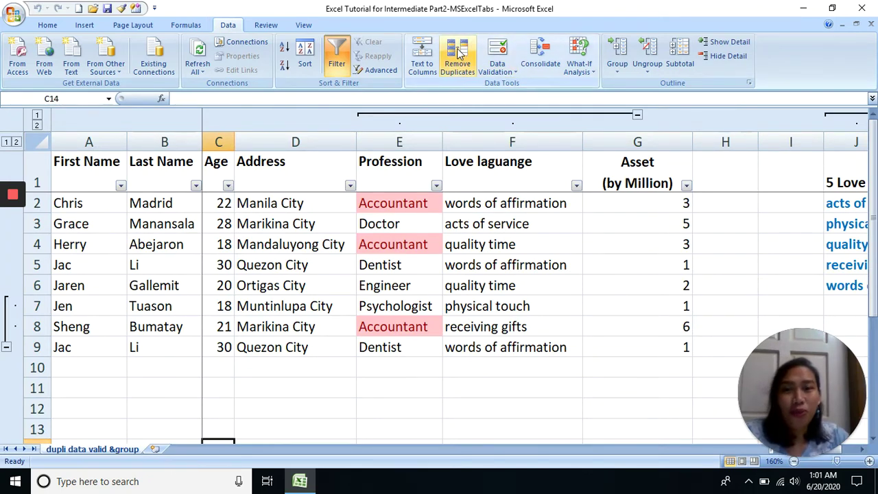
Highlight duplicate first names in A2:A9 with a Duplicate Values conditional formatting rule using Light Red Fill with Dark Red Text
click(408, 265)
click(415, 224)
click(418, 203)
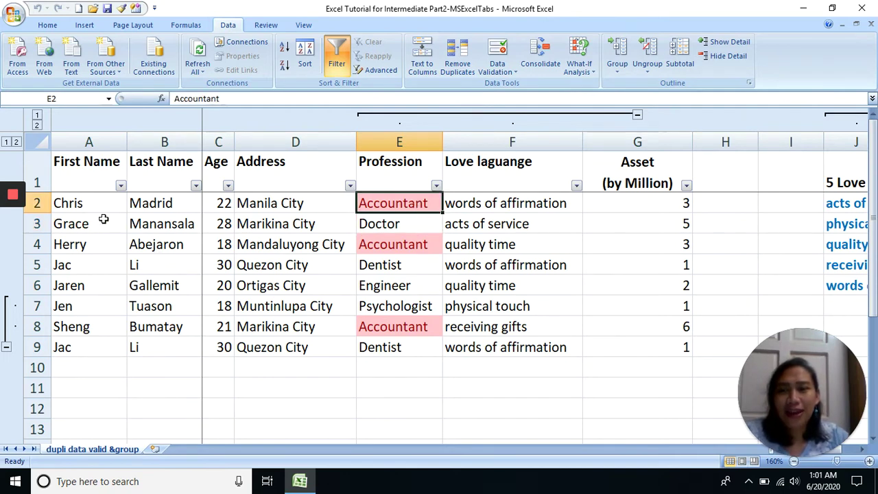
drag(100, 203, 108, 341)
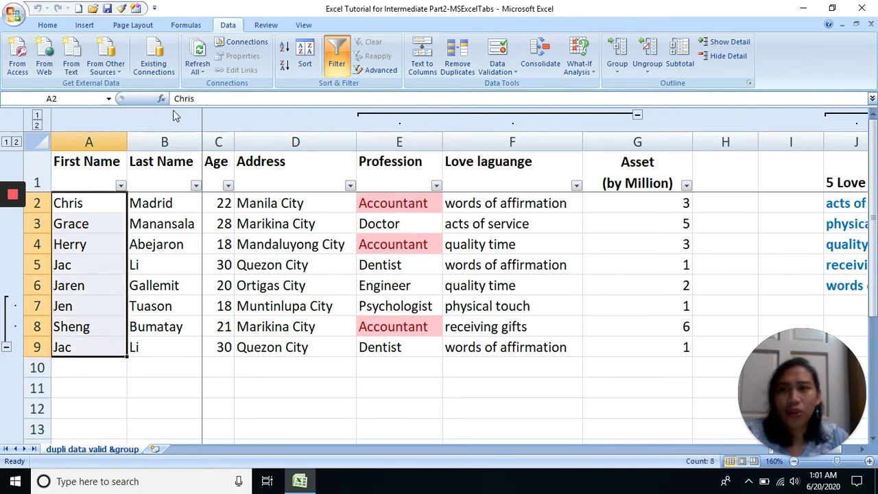
click(47, 25)
click(506, 59)
mouse_move(549, 93)
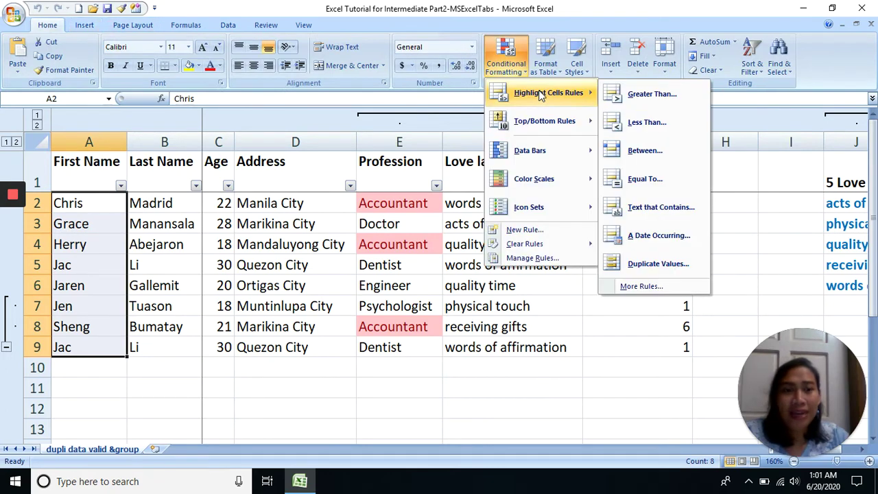
click(662, 266)
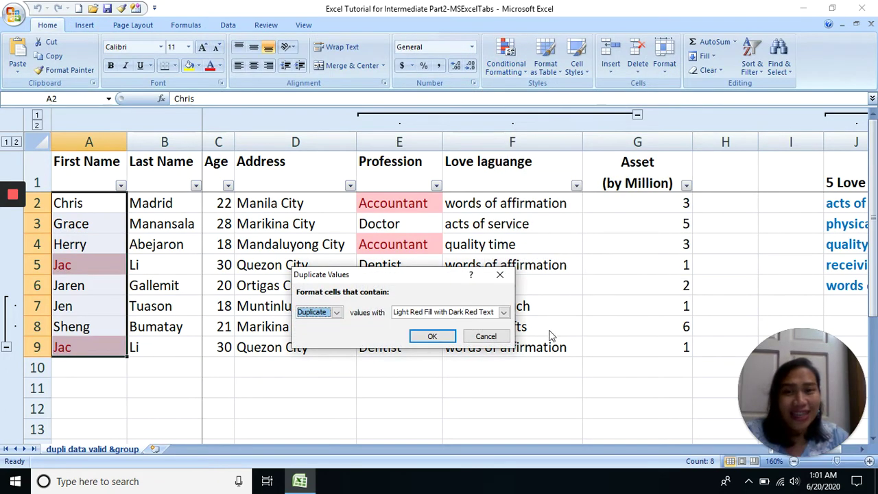
click(432, 336)
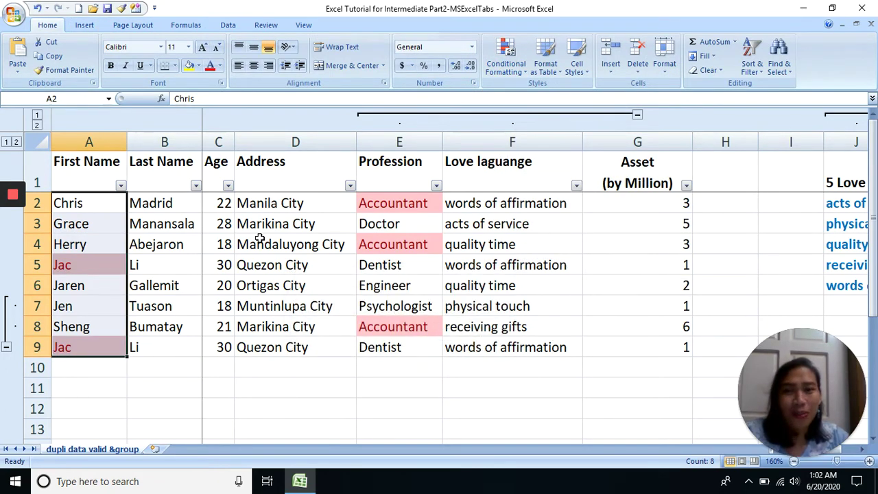
click(334, 223)
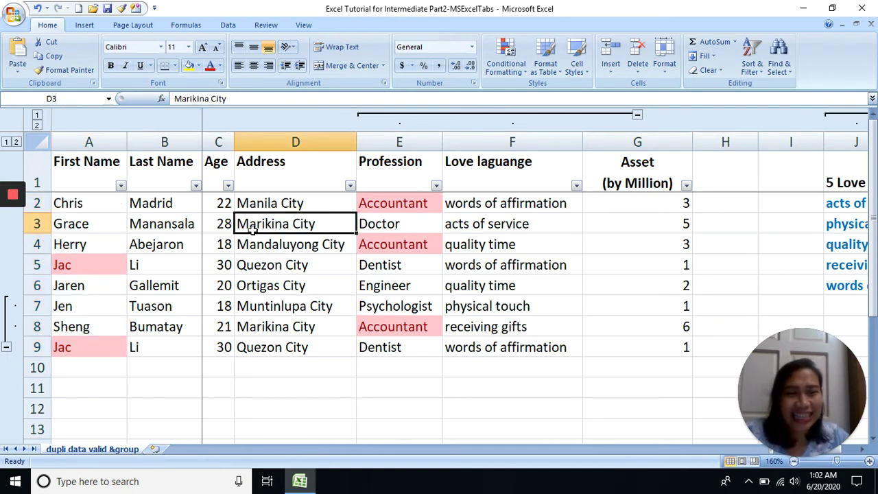
Examine the highlighted duplicate first-name entries in A5 and A9, comparing rows 5 and 9 across all columns of the table
click(505, 241)
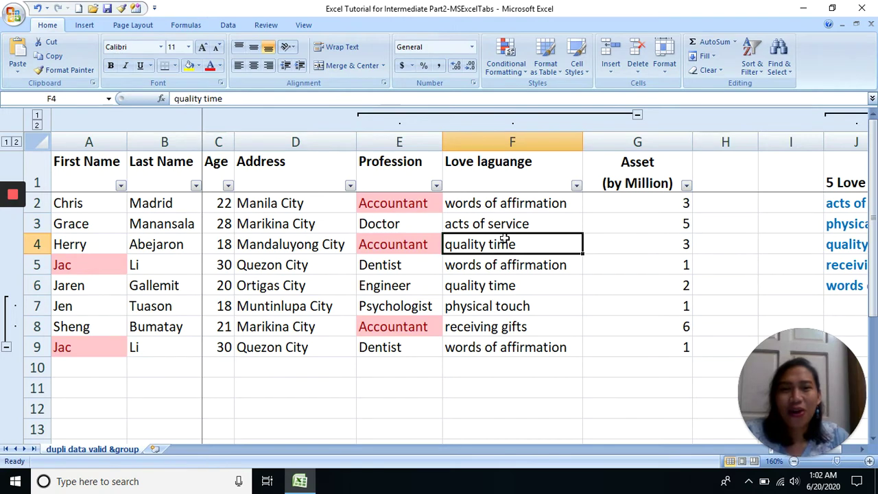
click(313, 261)
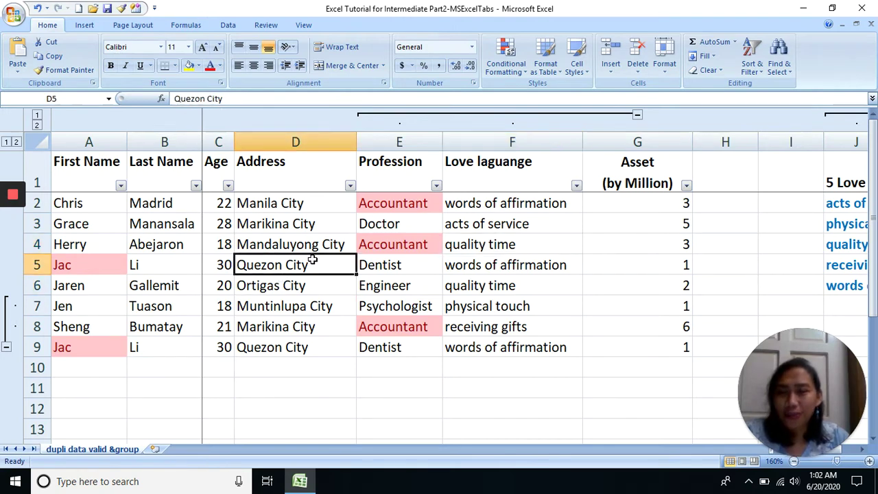
click(107, 273)
click(109, 348)
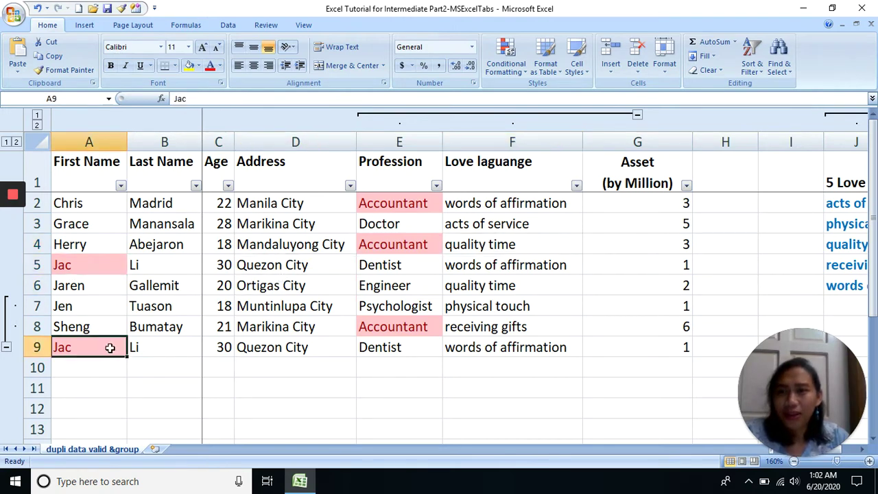
click(96, 264)
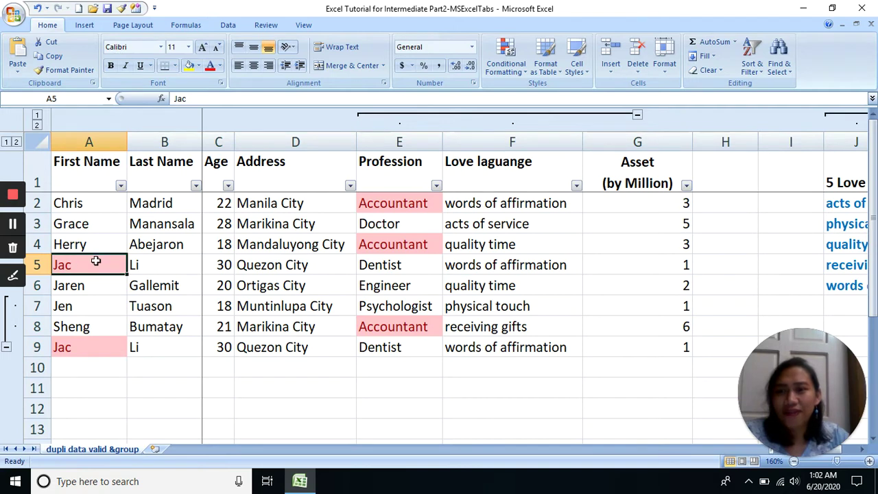
drag(94, 258, 621, 258)
drag(72, 348, 652, 356)
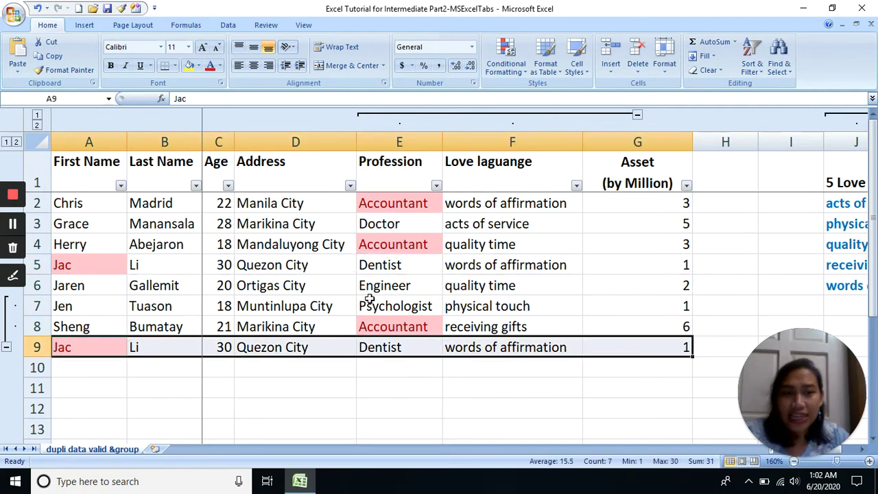
drag(96, 203, 645, 347)
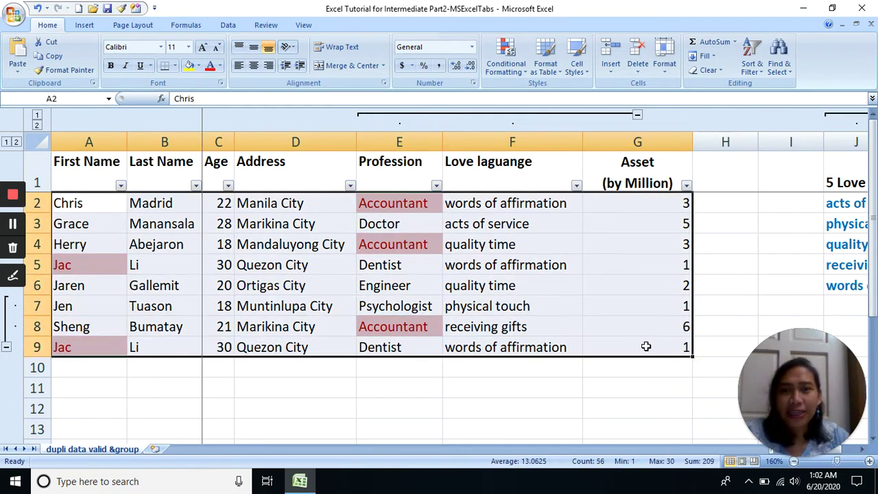
click(180, 286)
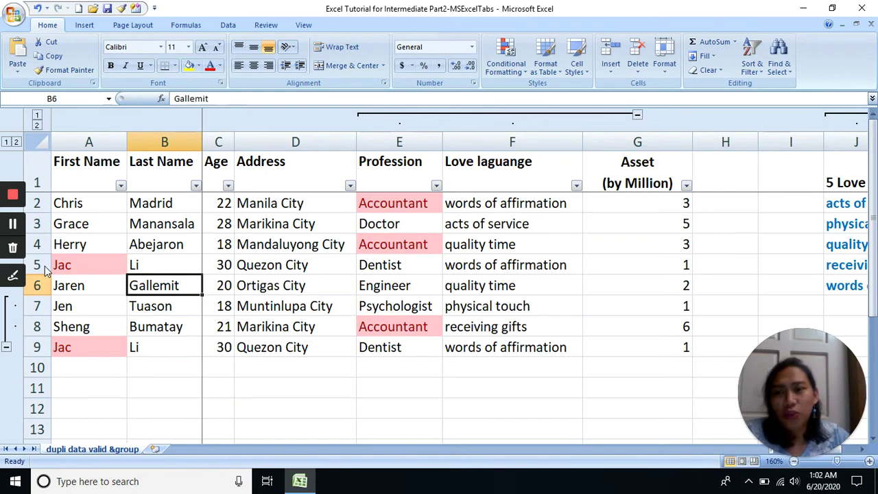
click(447, 248)
click(264, 285)
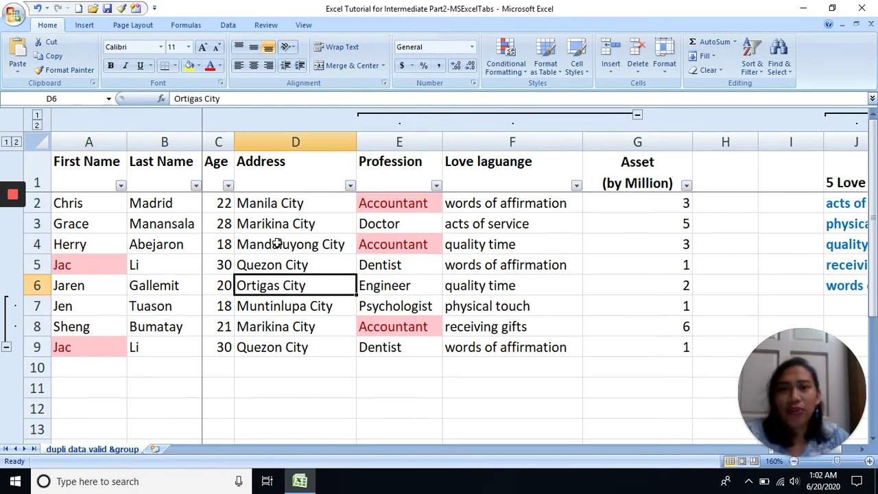
Try to remove duplicates from the table's data rows, A2:G9, on the sheet with grouped rows and columns
drag(121, 203, 620, 315)
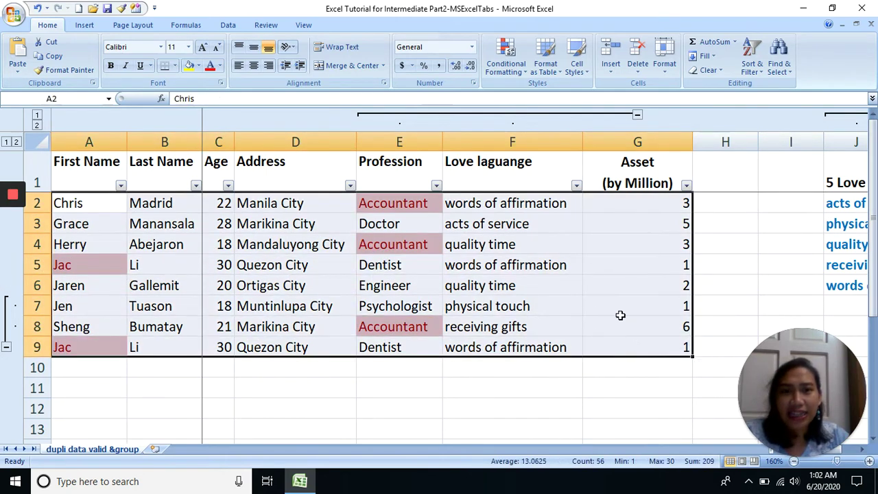
click(225, 26)
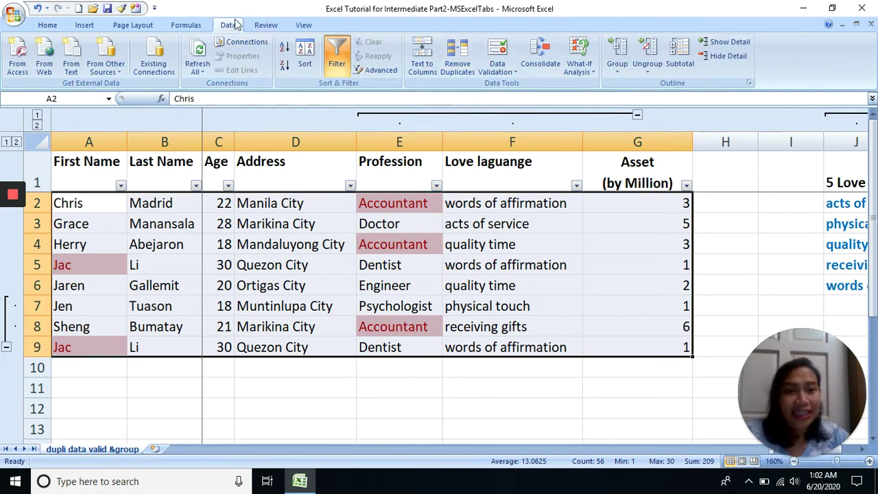
click(461, 63)
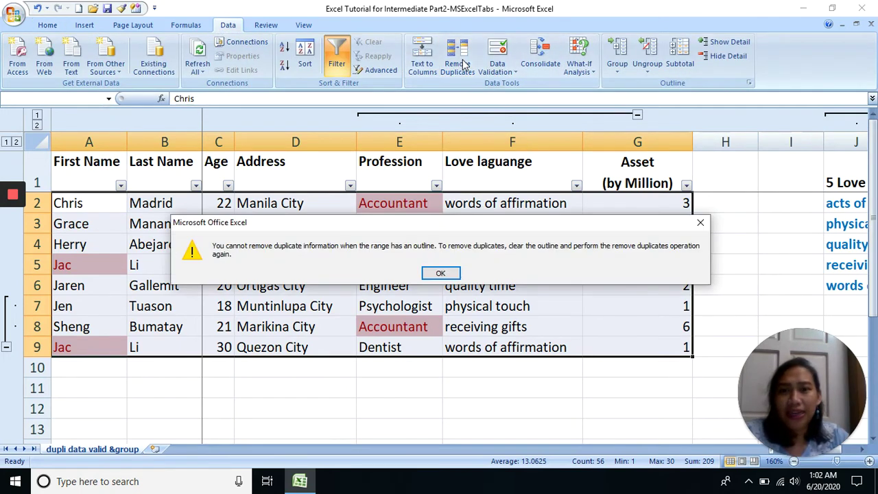
click(700, 222)
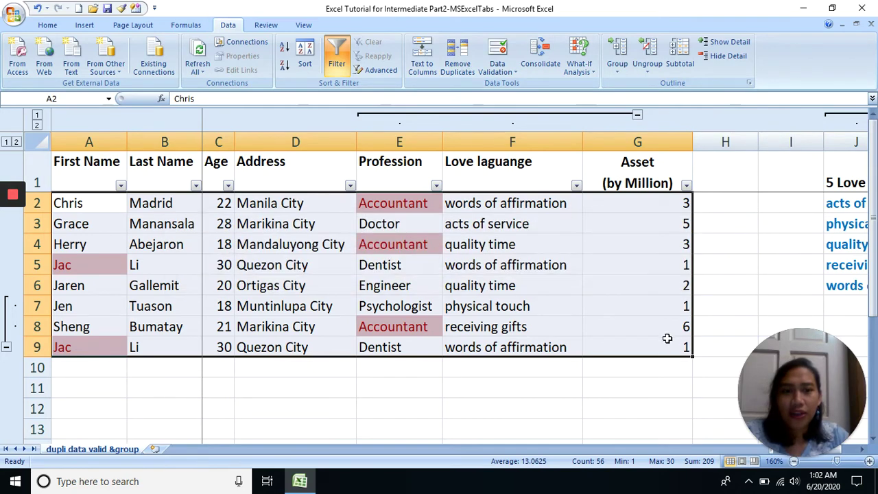
Try to remove duplicates again with the header row included in the range, A1:G9
click(663, 346)
mouse_move(663, 345)
mouse_down()
mouse_move(89, 190)
mouse_move(89, 166)
mouse_up()
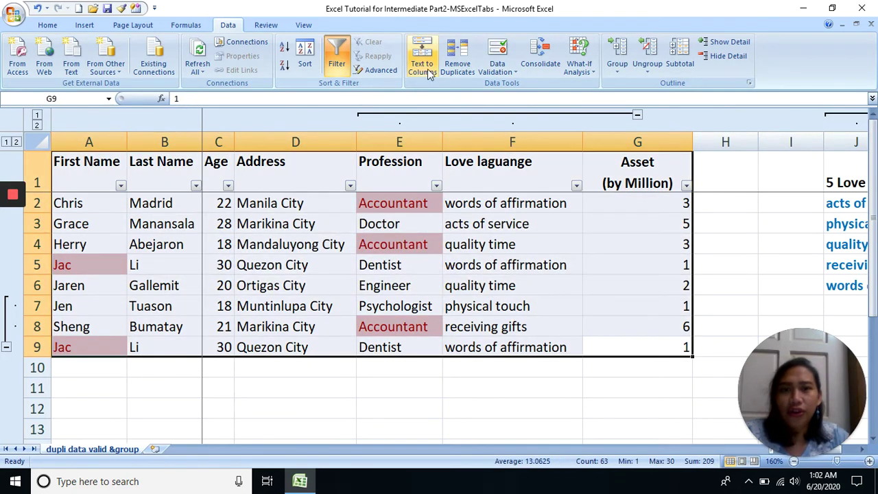
click(461, 64)
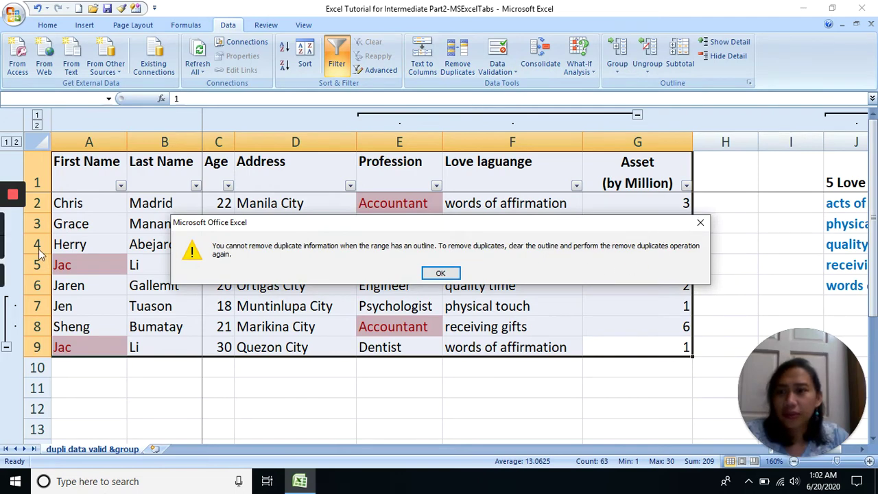
click(13, 227)
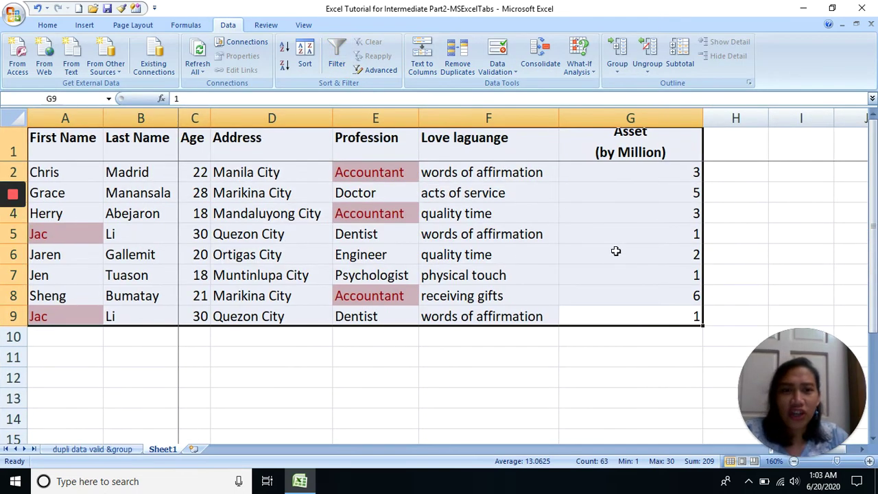
Remove duplicate rows from A1:G9 on Sheet1, with headers included and only the First Name column compared
click(615, 251)
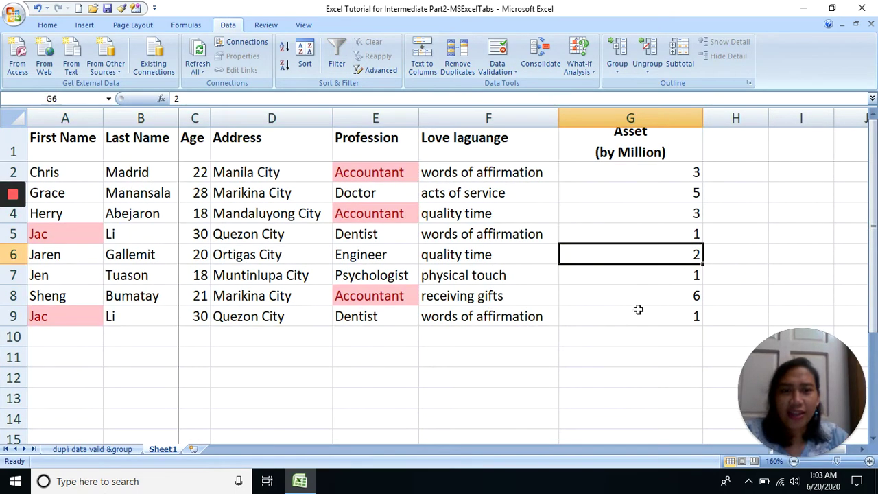
drag(637, 312, 74, 84)
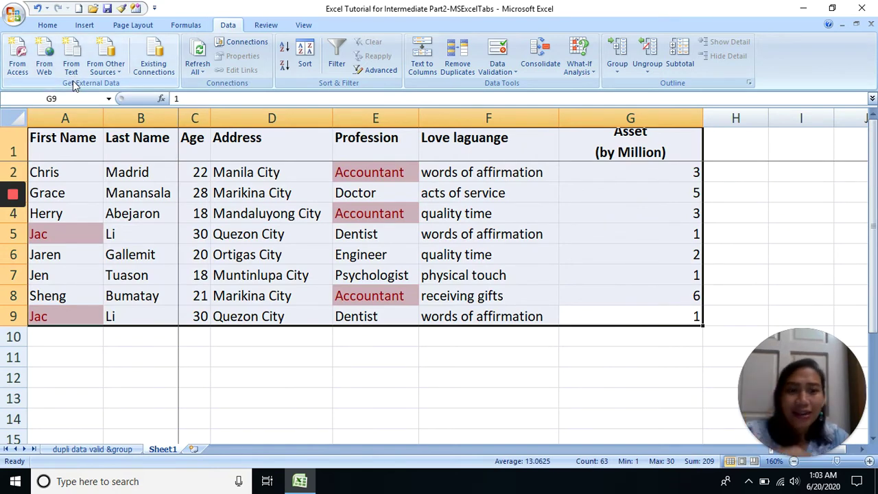
click(457, 56)
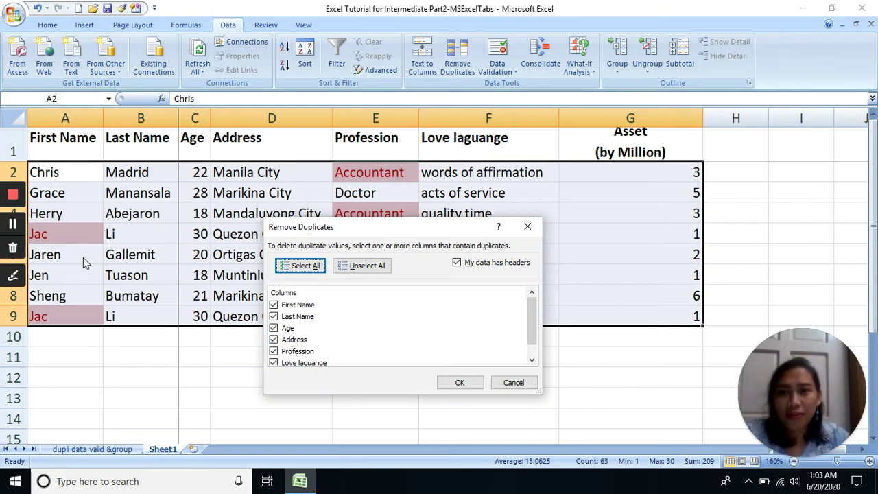
click(371, 268)
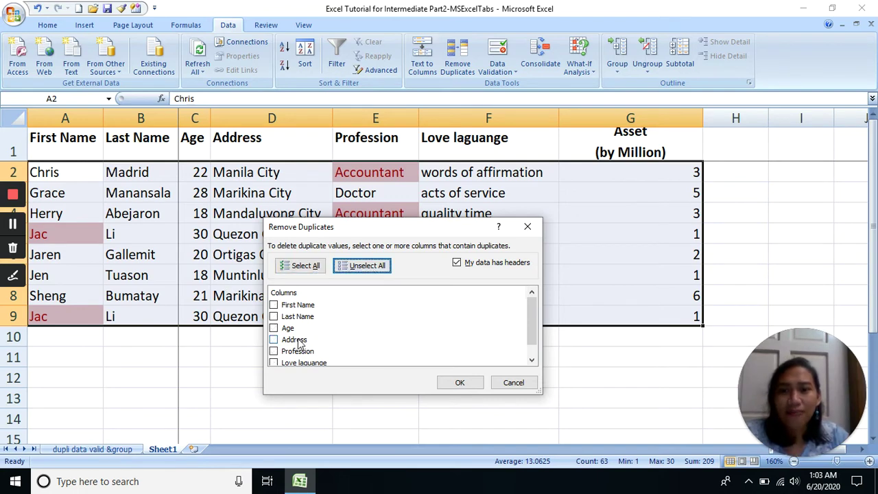
click(273, 305)
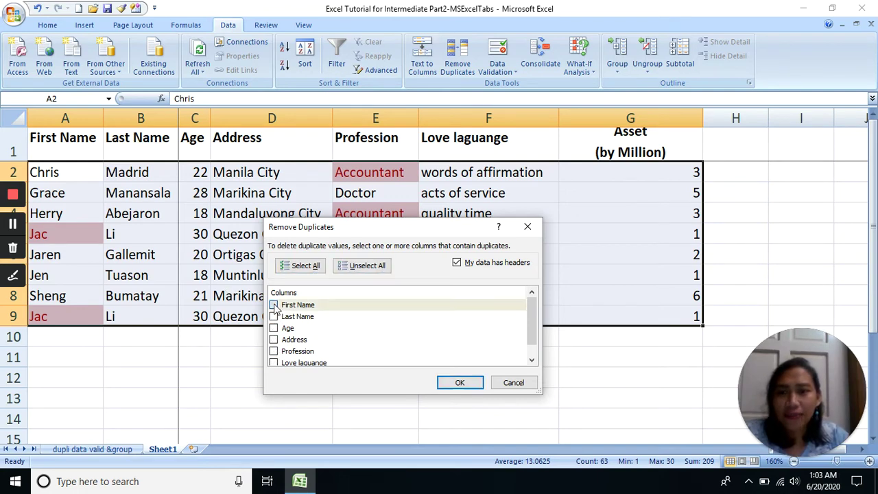
click(459, 382)
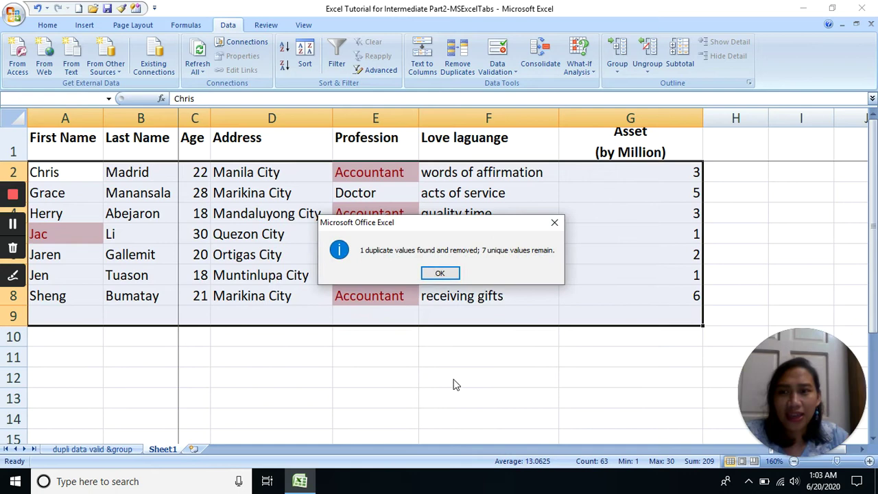
click(439, 273)
click(349, 281)
drag(96, 317, 689, 315)
click(86, 314)
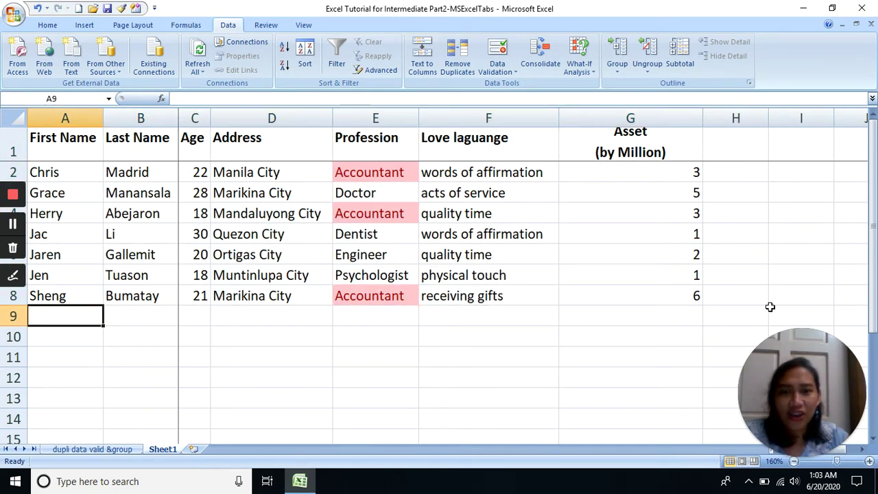
click(670, 315)
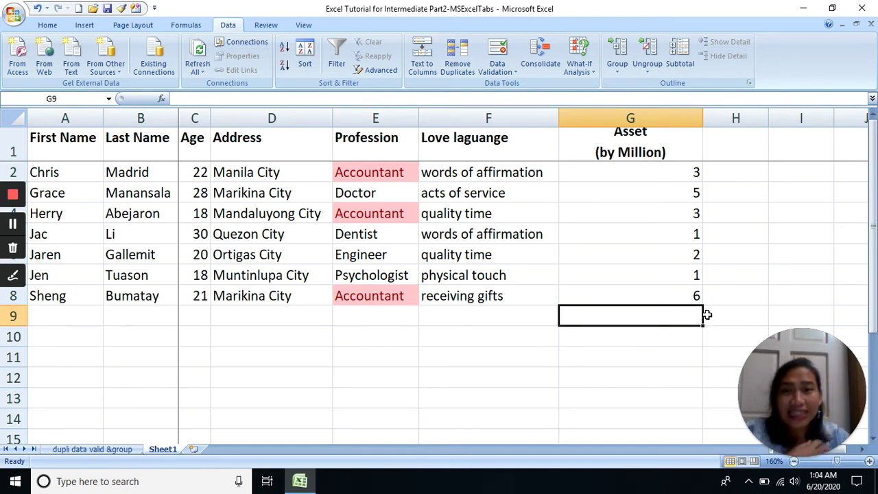
Examine the repeated Accountant entries in the Profession column (E2, E4 and E8) and the first names in the same rows
click(391, 172)
click(389, 216)
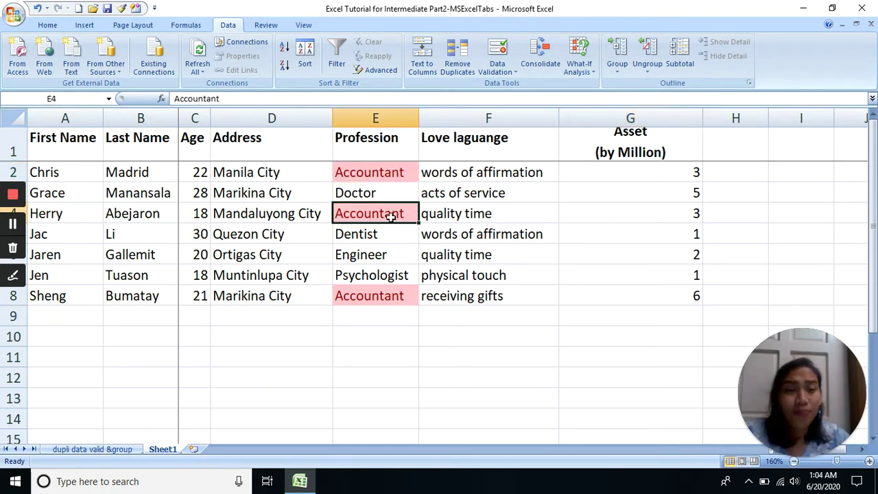
click(379, 302)
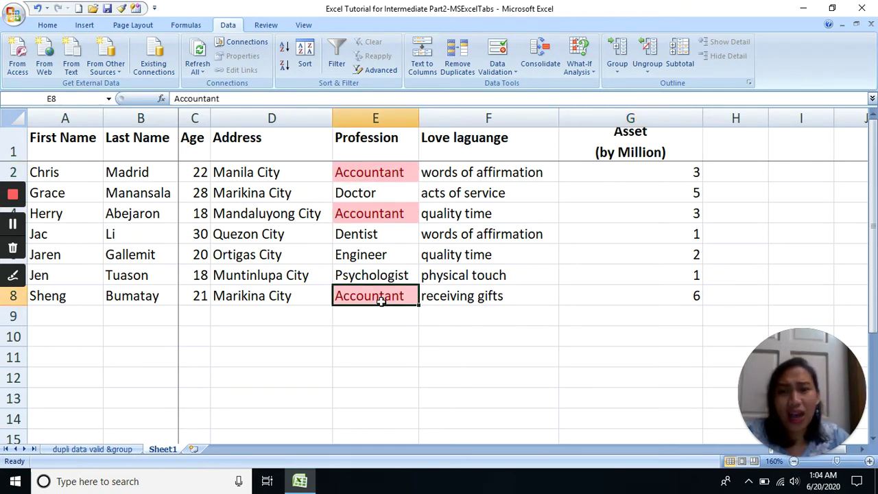
click(383, 214)
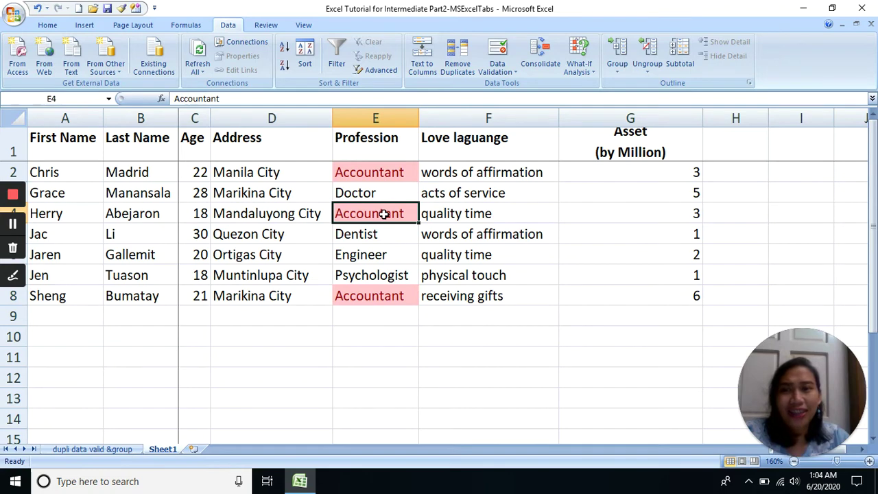
click(370, 176)
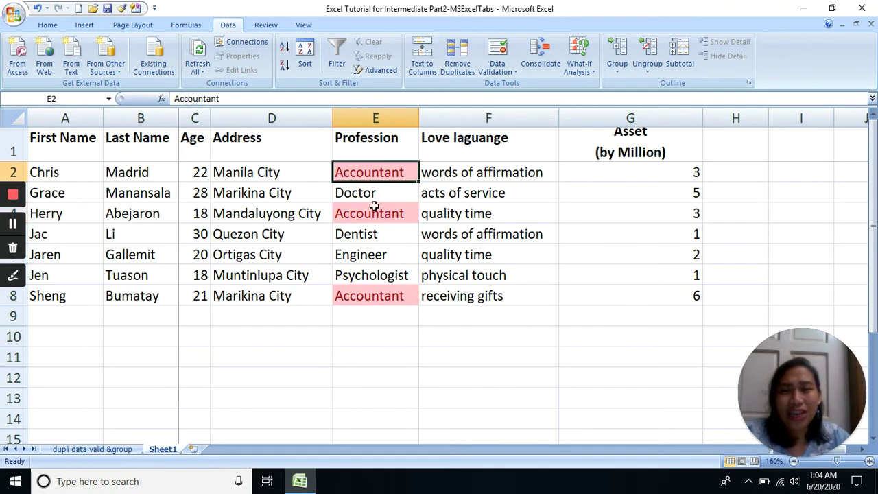
click(373, 207)
click(368, 291)
click(372, 151)
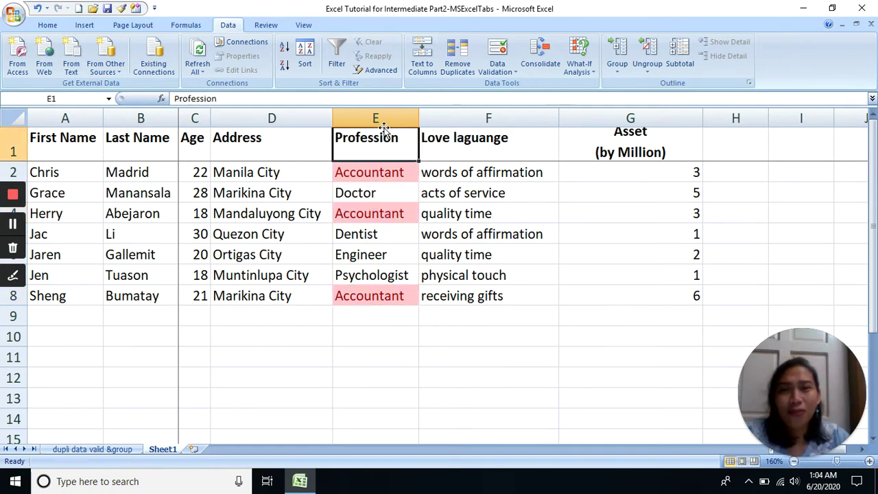
key(ctrl+space)
click(362, 175)
click(73, 172)
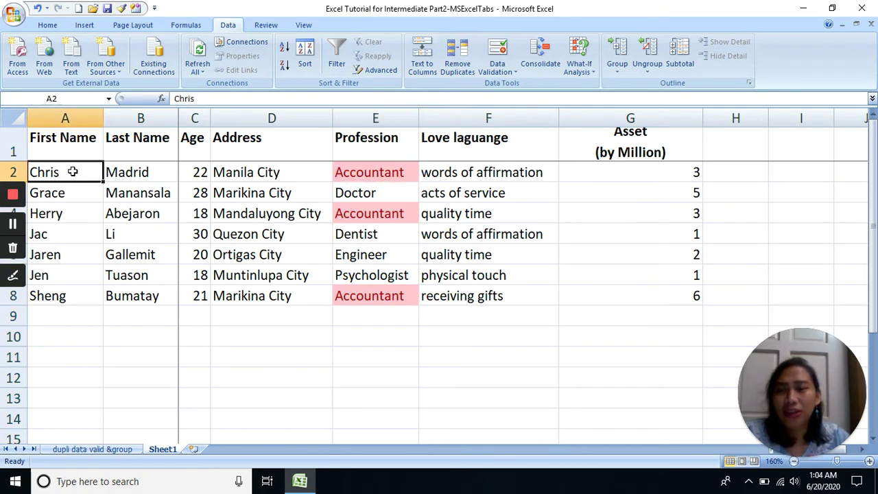
click(85, 217)
click(84, 296)
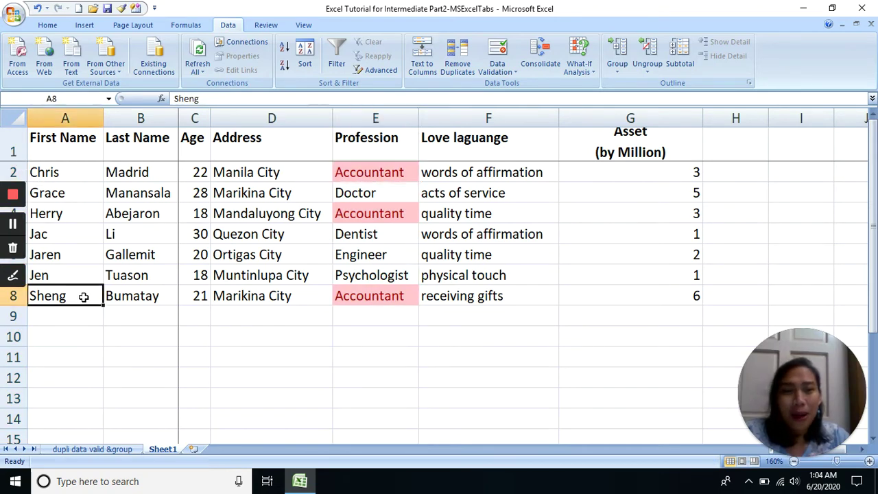
click(90, 212)
click(88, 174)
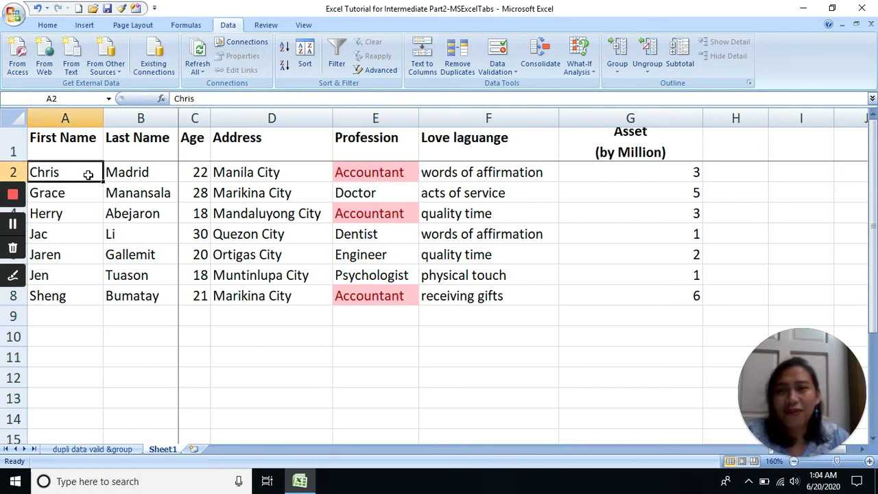
click(370, 173)
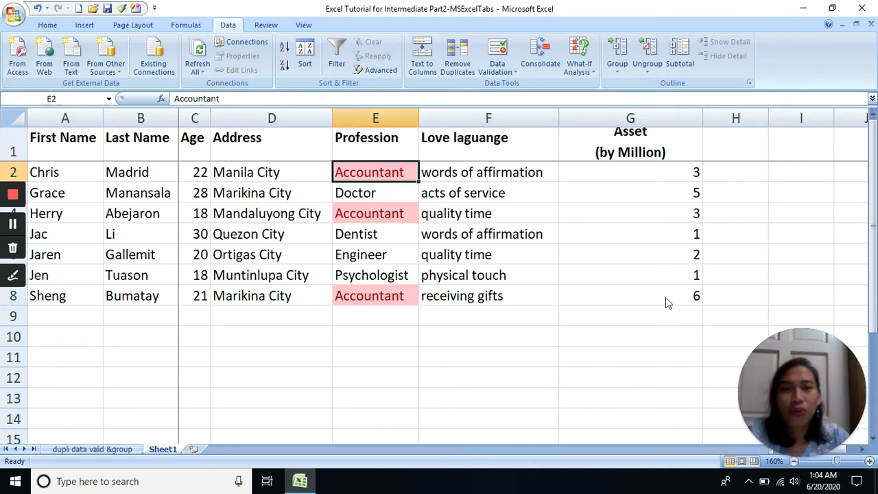
Remove the rows with duplicate professions from A1:G8, comparing only the Profession column
drag(665, 297, 65, 146)
click(458, 58)
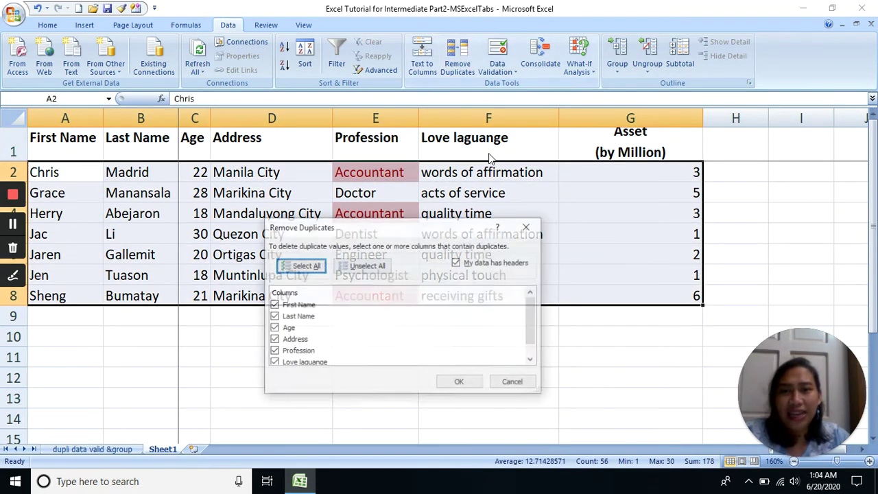
click(306, 352)
click(449, 385)
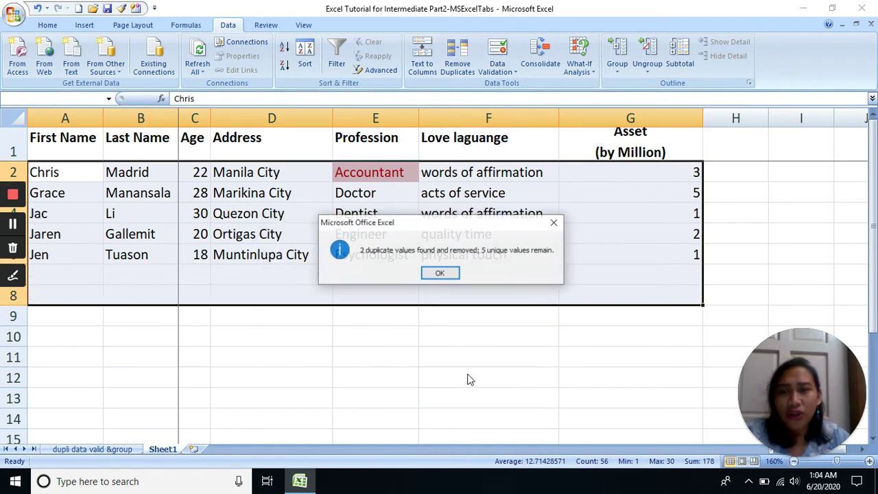
click(443, 272)
click(473, 250)
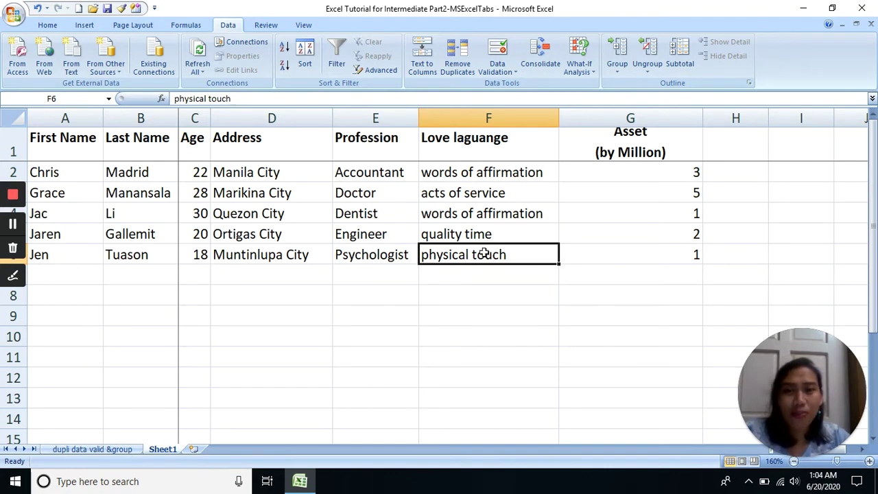
Undo the removal of the rows with duplicate professions on Sheet1
click(484, 215)
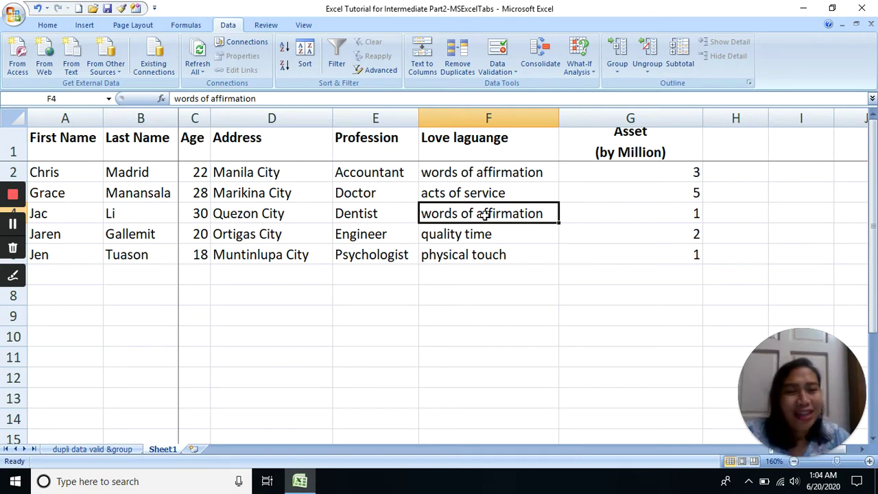
click(38, 9)
click(379, 177)
click(396, 231)
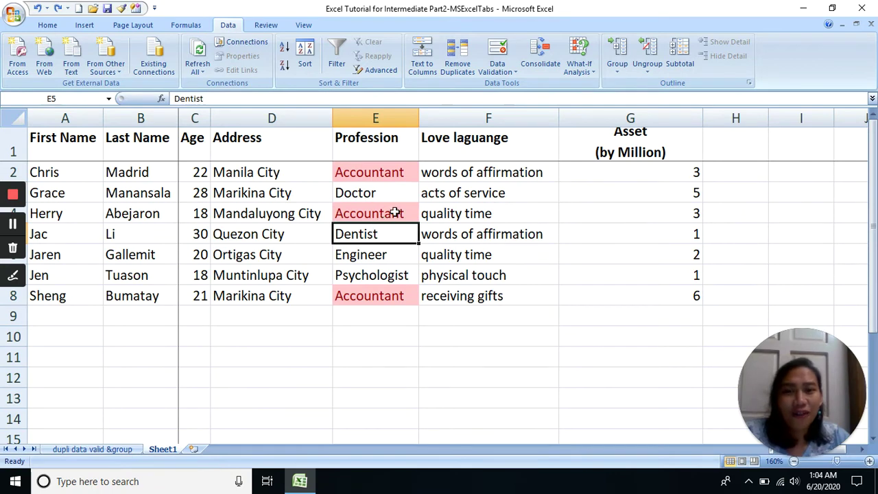
click(396, 213)
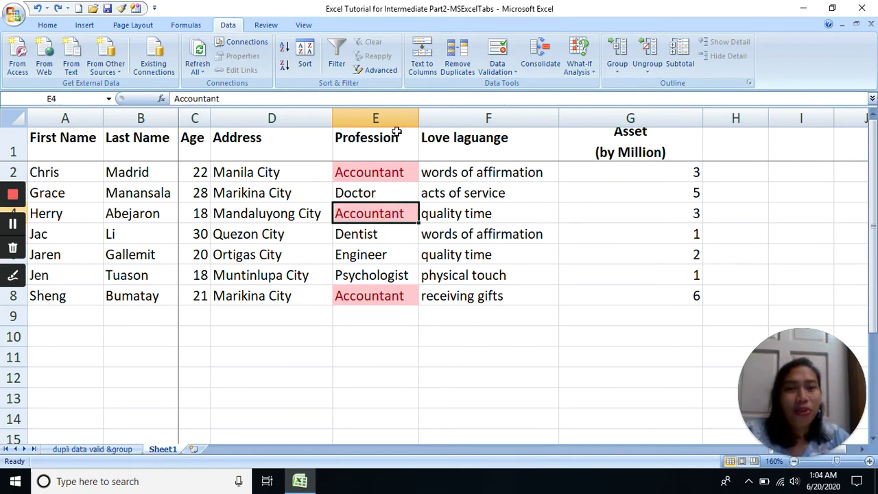
click(519, 235)
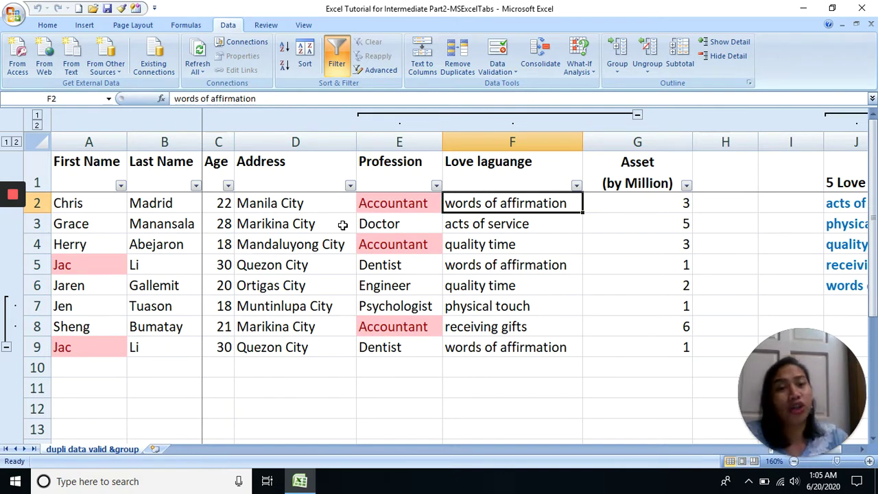
Clear the contents of row 9, the repeated entry, on the dupli data valid &group sheet
click(523, 237)
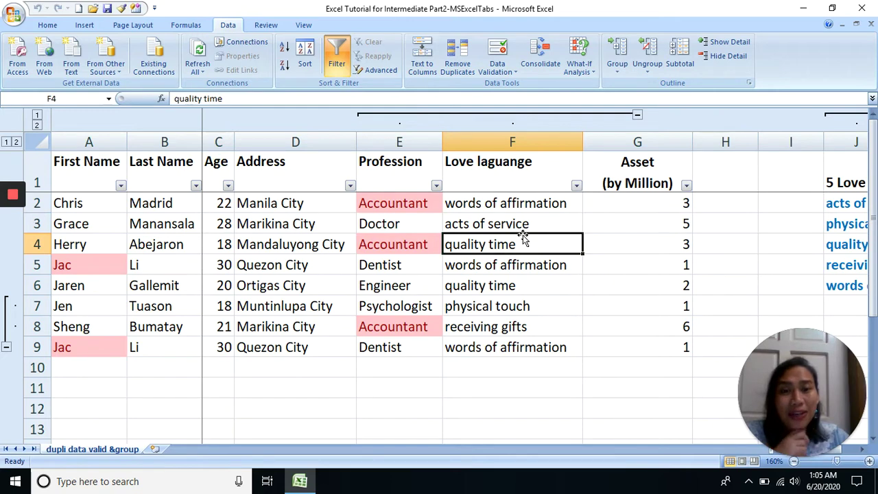
right_click(34, 344)
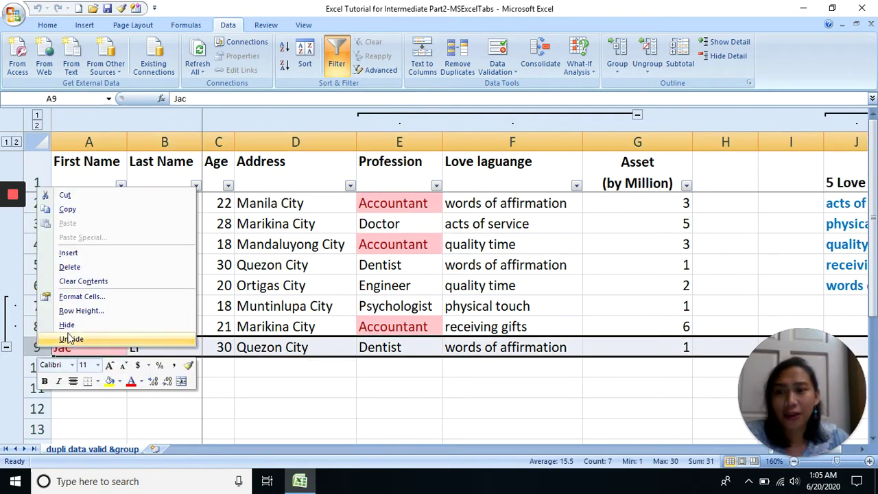
click(96, 281)
click(544, 239)
click(525, 207)
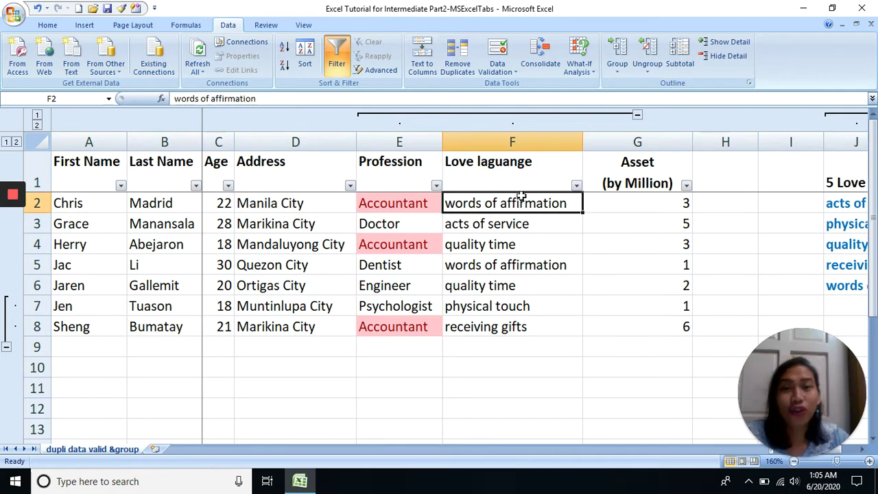
Hide column I and narrow column H to bring the whole 5 Love language list beside the table
click(739, 220)
right_click(792, 143)
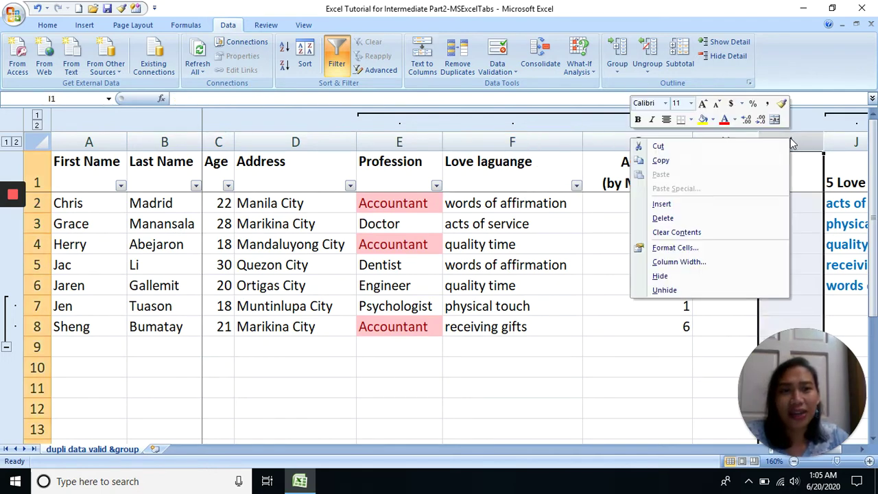
click(709, 277)
click(722, 246)
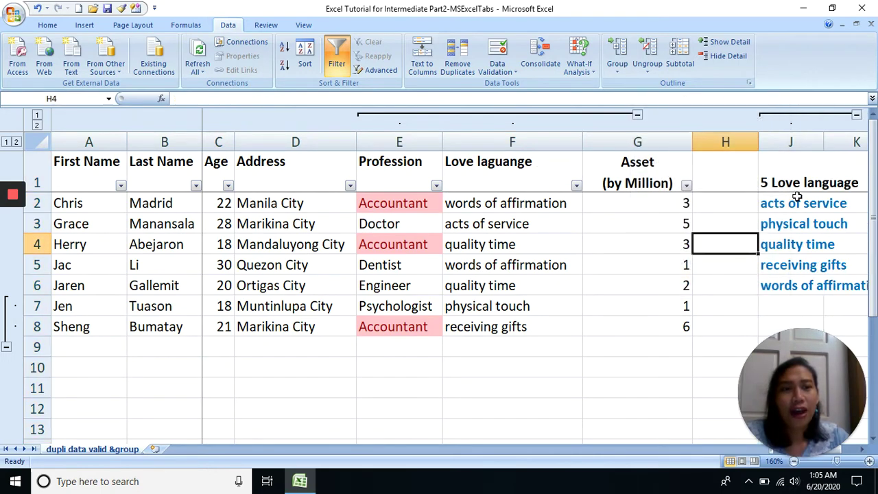
click(794, 205)
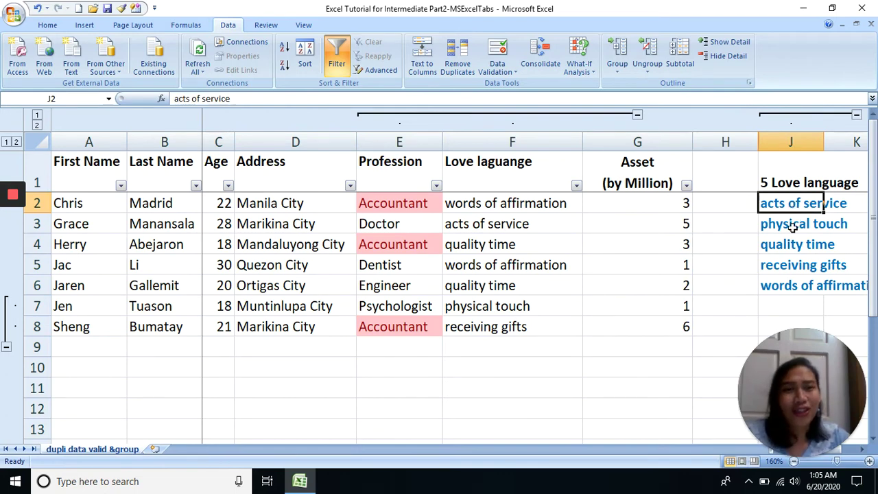
click(789, 230)
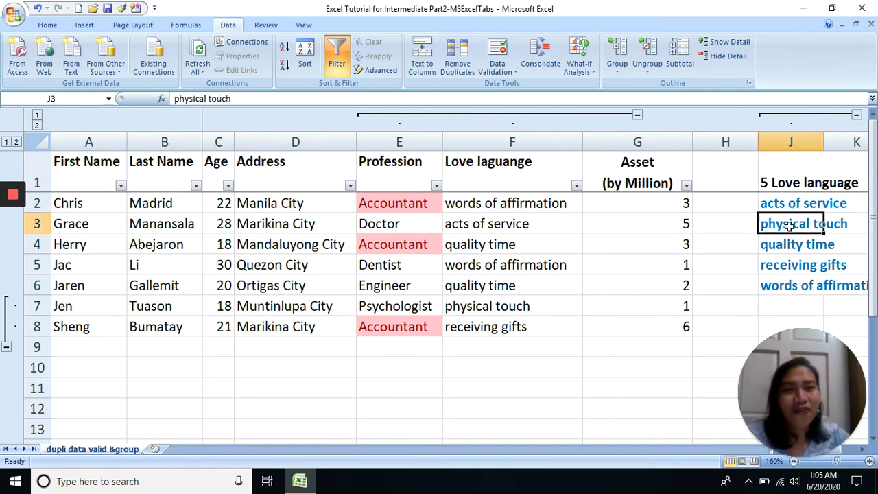
click(785, 285)
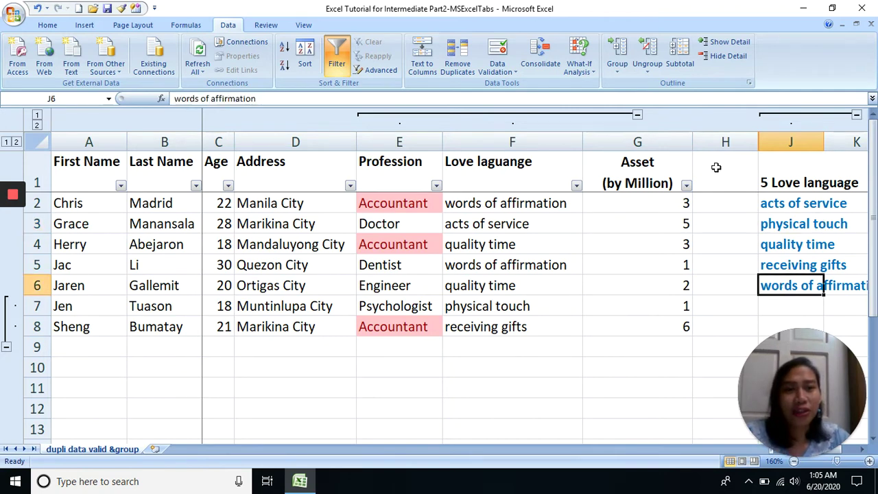
drag(757, 141, 715, 141)
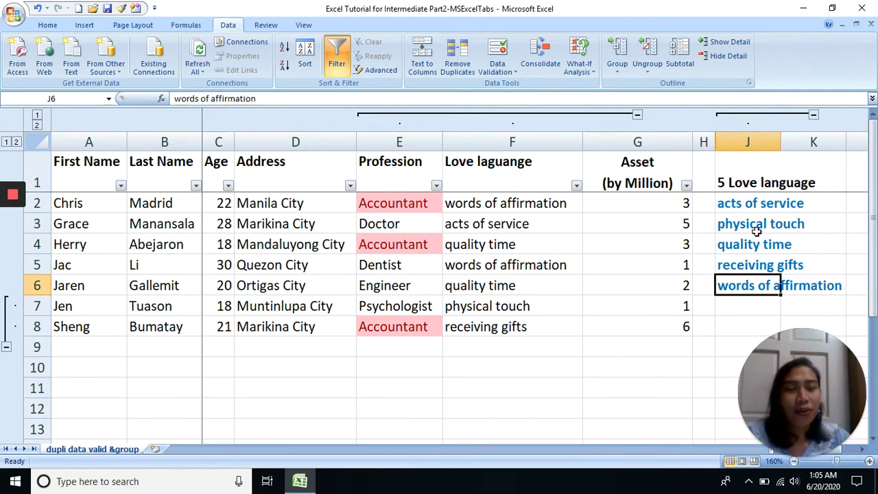
click(754, 203)
click(541, 203)
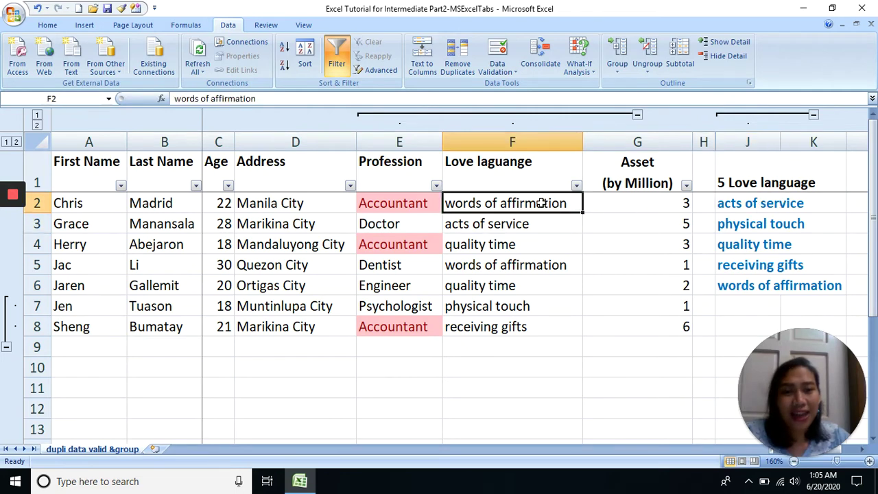
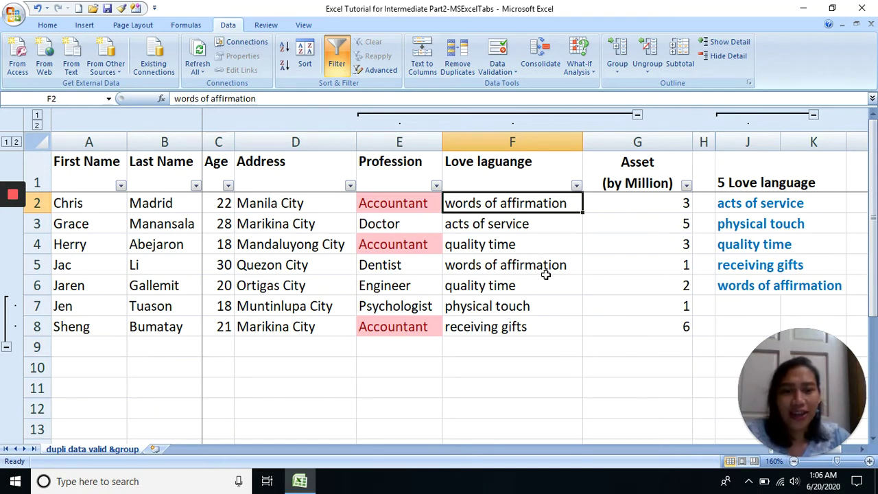
Apply data validation to cell F2, allowing a List with the source =$J$2:$J$6
click(505, 244)
click(521, 202)
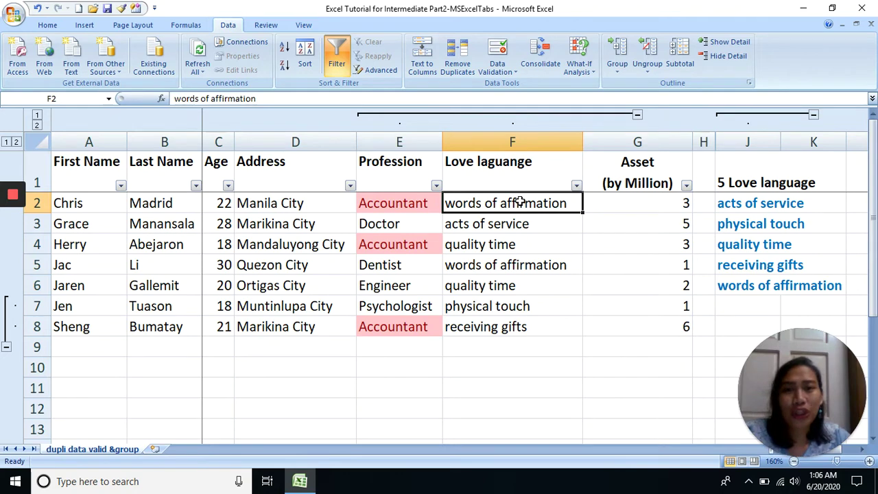
click(500, 58)
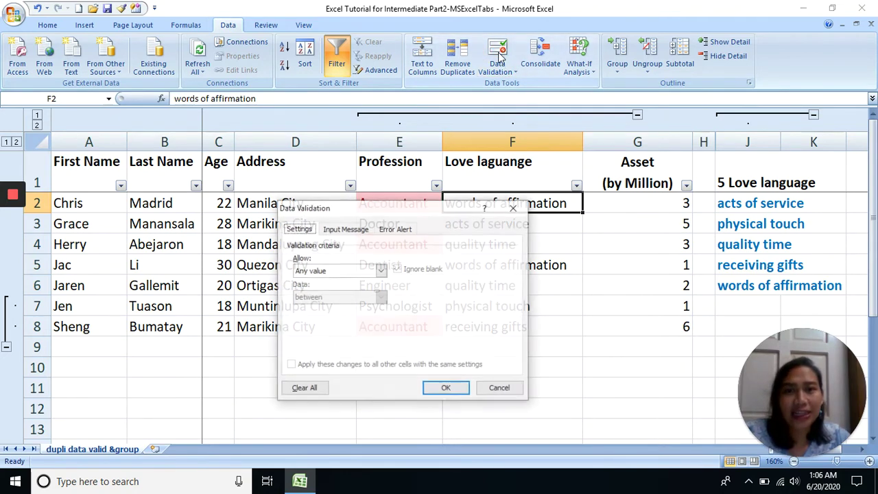
click(381, 271)
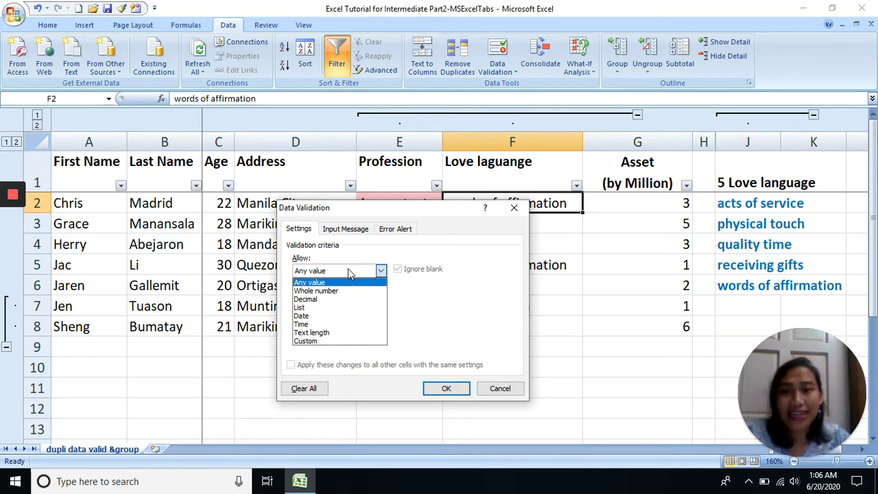
click(334, 308)
click(449, 321)
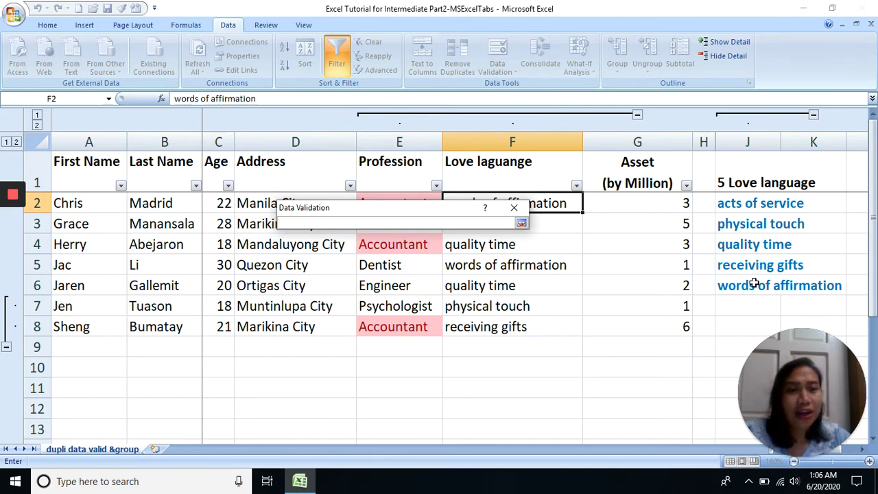
drag(753, 286, 745, 204)
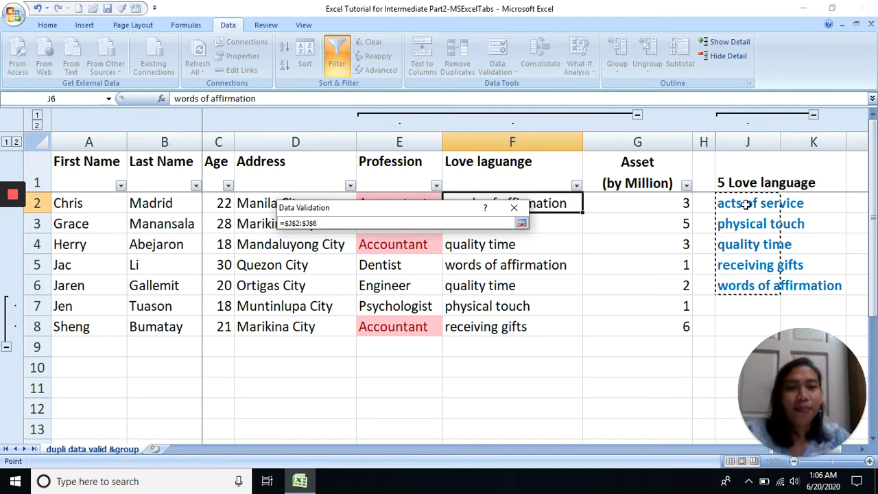
click(521, 222)
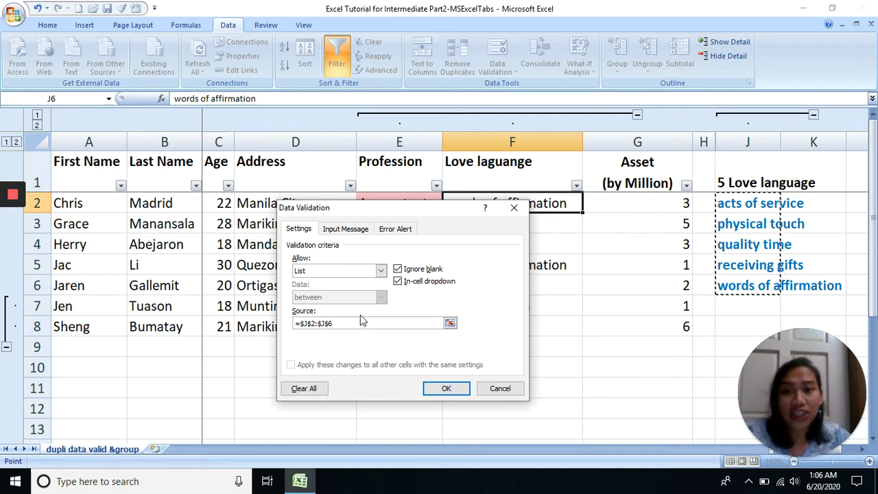
click(445, 387)
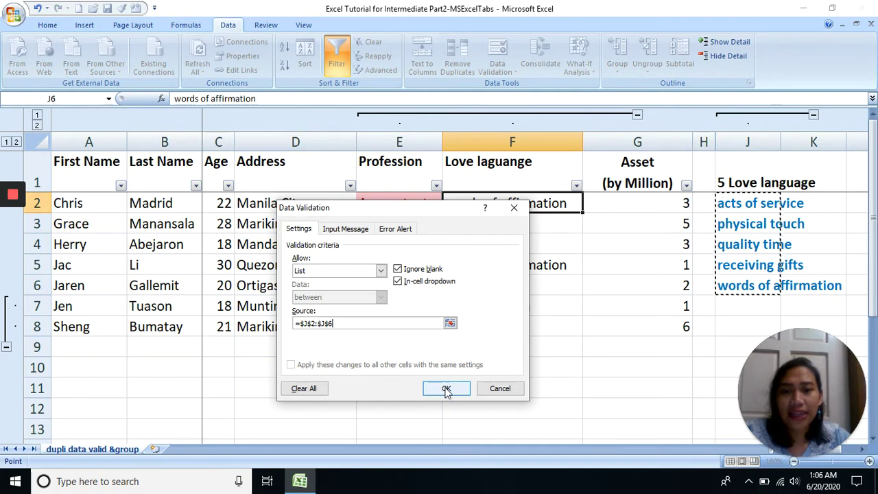
Examine the love language options offered by the validation drop-down in F2 and compare it with the cells below
click(588, 207)
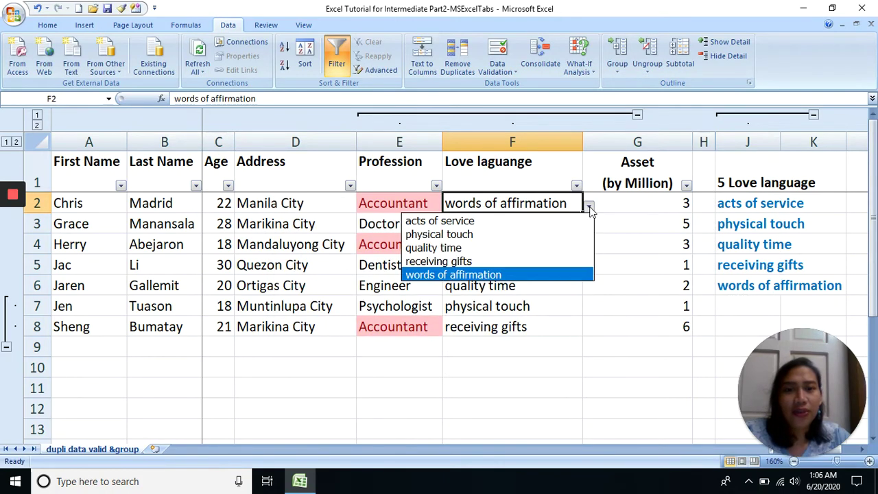
click(550, 206)
click(529, 241)
click(531, 204)
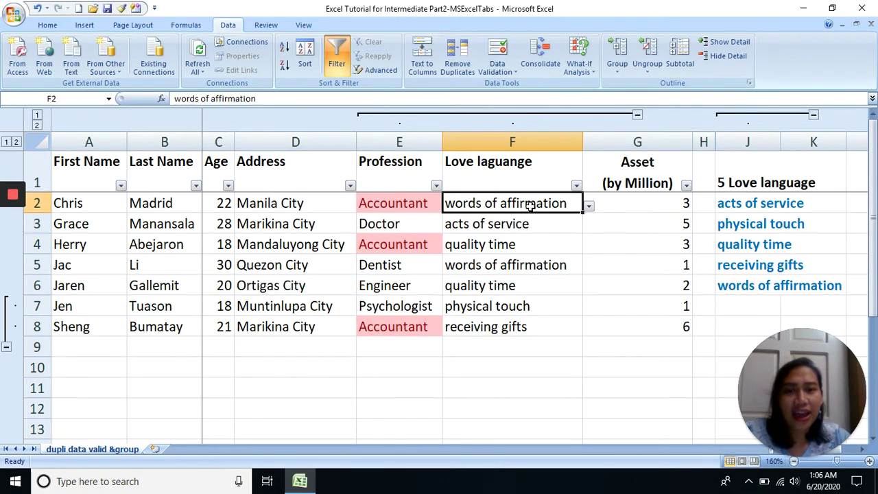
click(588, 206)
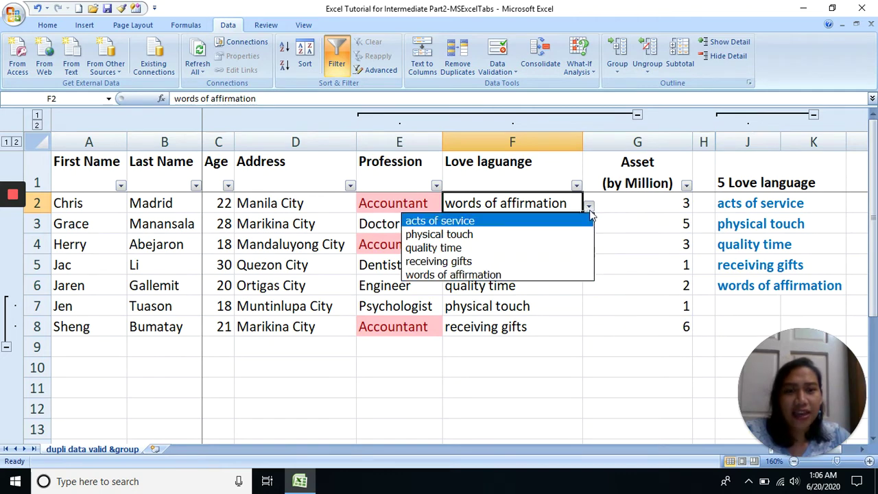
click(600, 219)
click(562, 225)
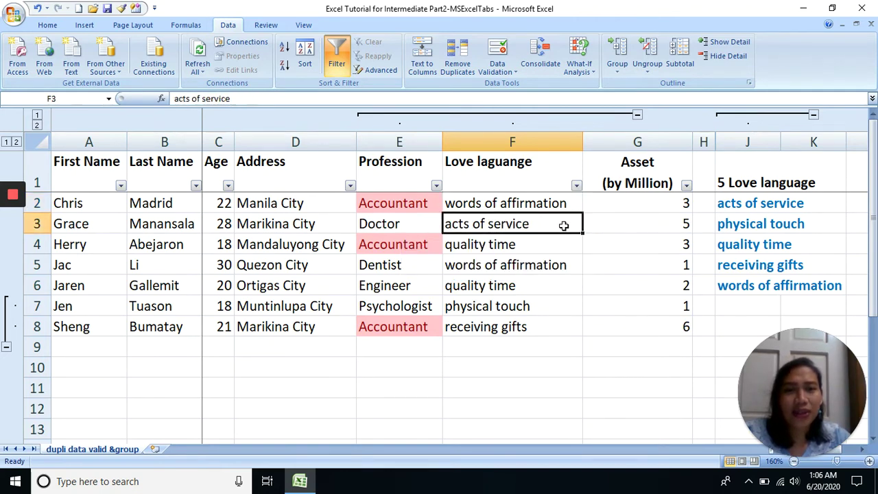
click(562, 201)
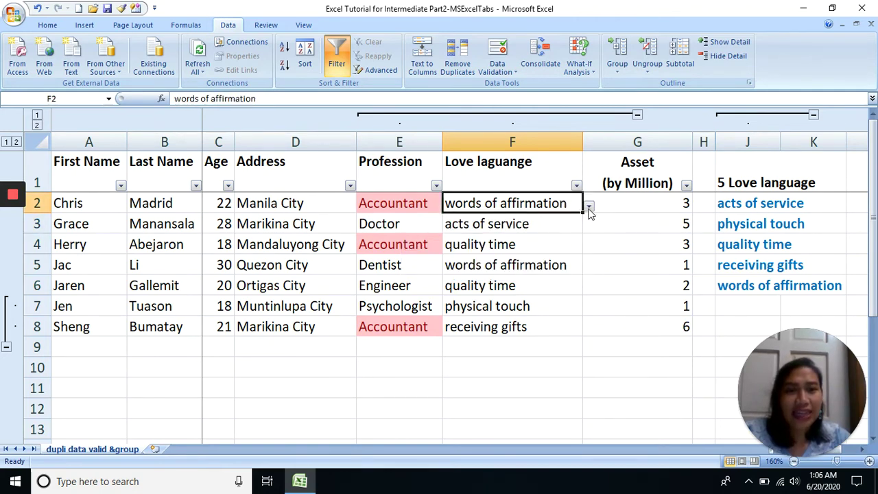
click(588, 207)
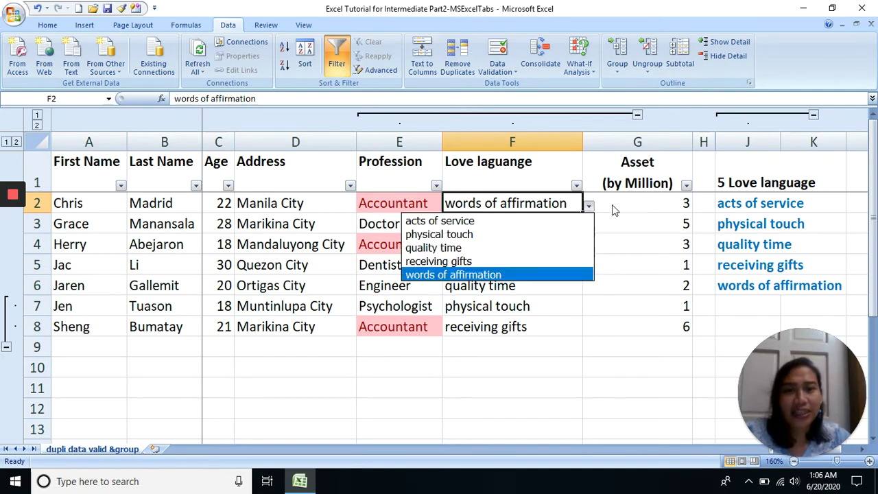
click(588, 207)
click(578, 237)
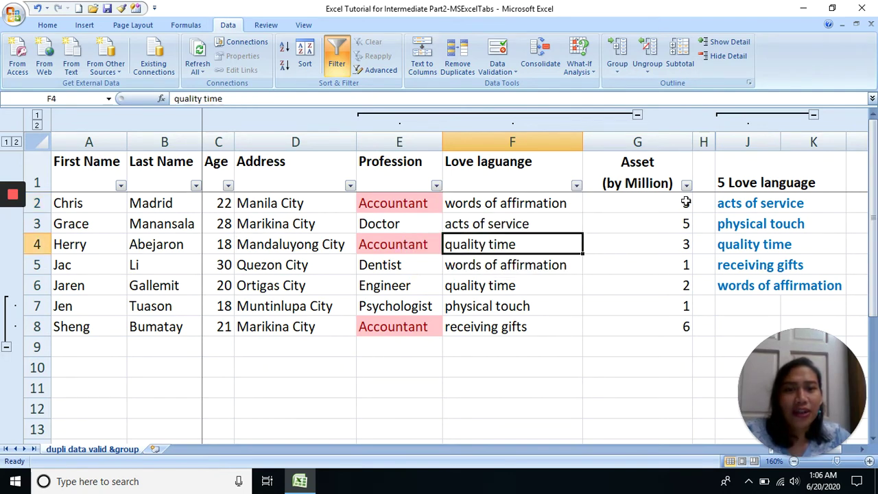
Unhide column I between columns H and J
drag(704, 142, 718, 142)
right_click(718, 144)
click(750, 293)
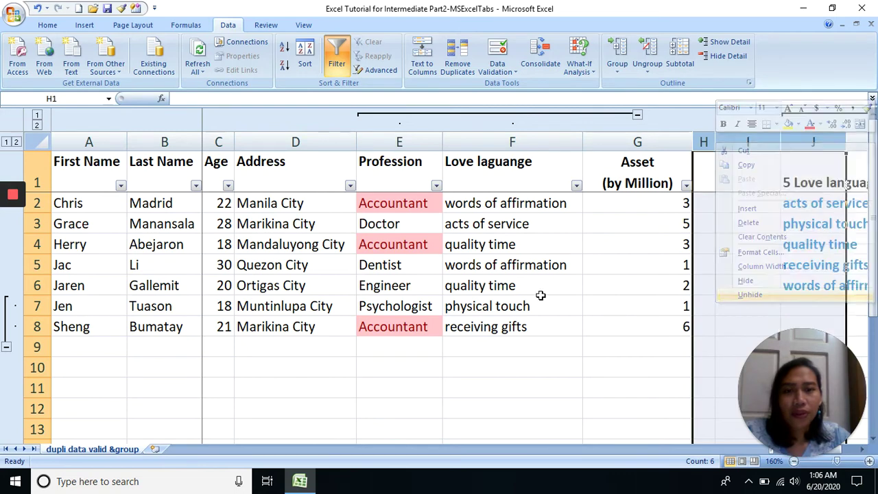
Move the love languages in F3:F8 to H3:H8 in red font, leaving the original cells empty
drag(511, 306, 512, 285)
drag(515, 221, 512, 332)
key(ctrl+c)
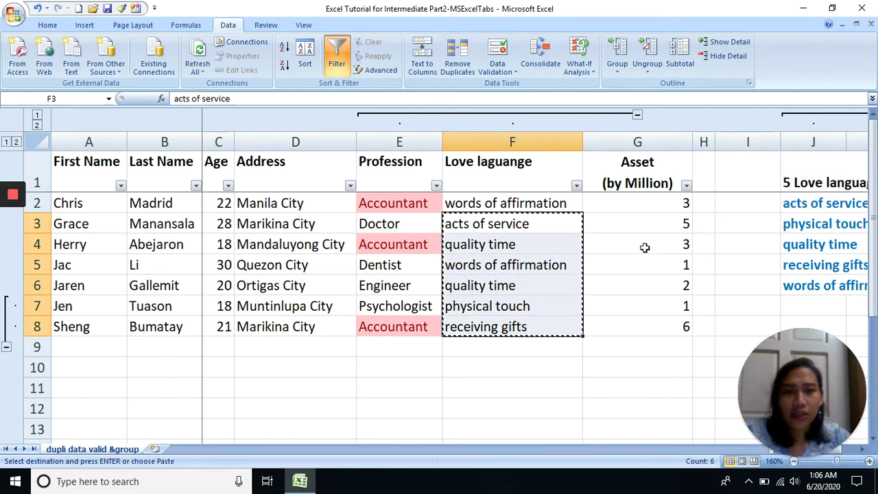
click(704, 221)
right_click(715, 219)
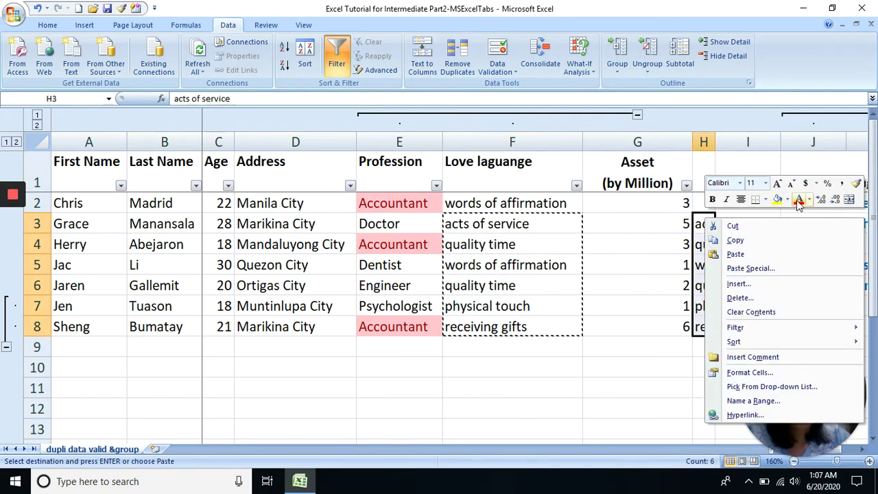
click(734, 254)
drag(487, 226, 494, 337)
key(Delete)
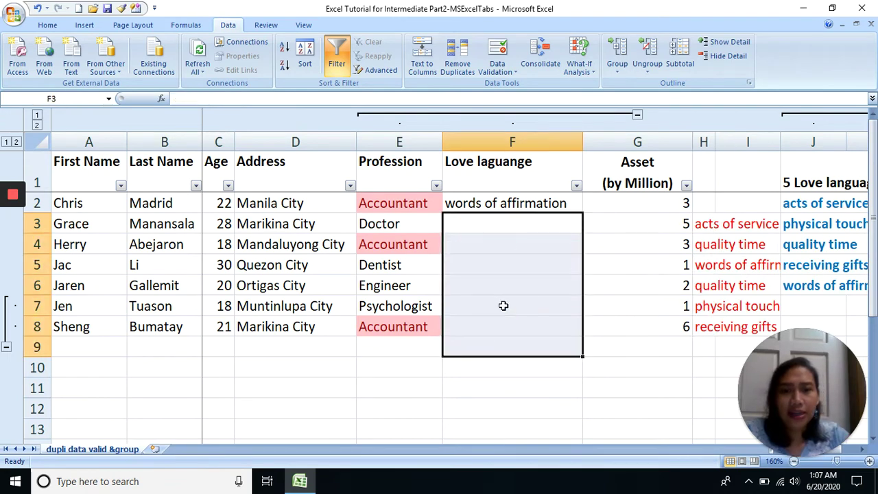
Copy F2 with its list validation to F3:F8 and clear the pasted text
click(557, 203)
key(ctrl+c)
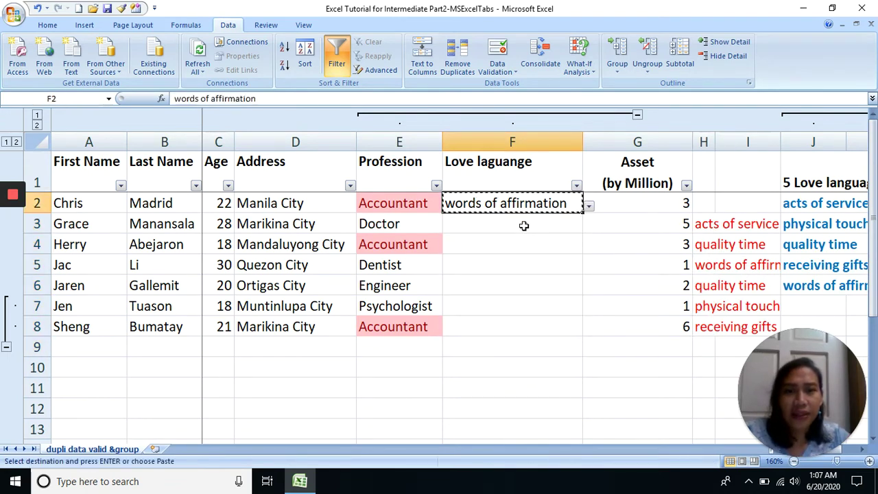
drag(523, 225, 523, 322)
key(ctrl+v)
key(Delete)
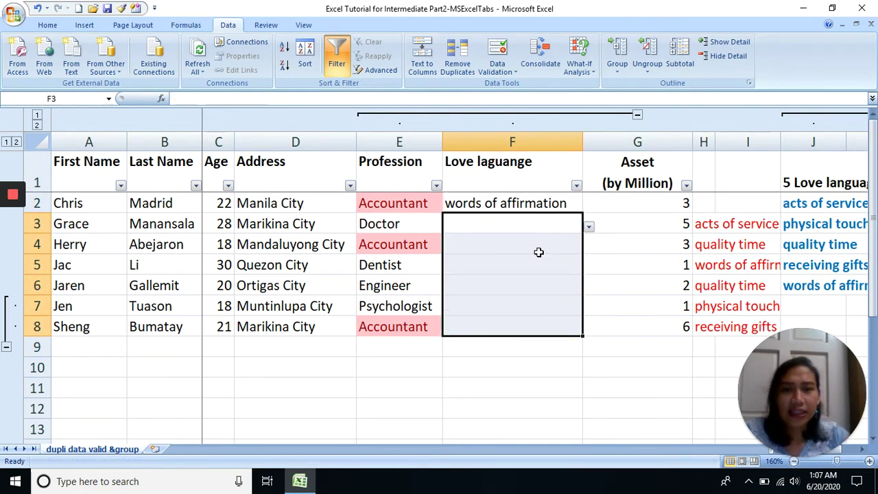
Choose "acts of service" for F3 and "quality time" for F4 from their validation lists
click(521, 221)
click(588, 227)
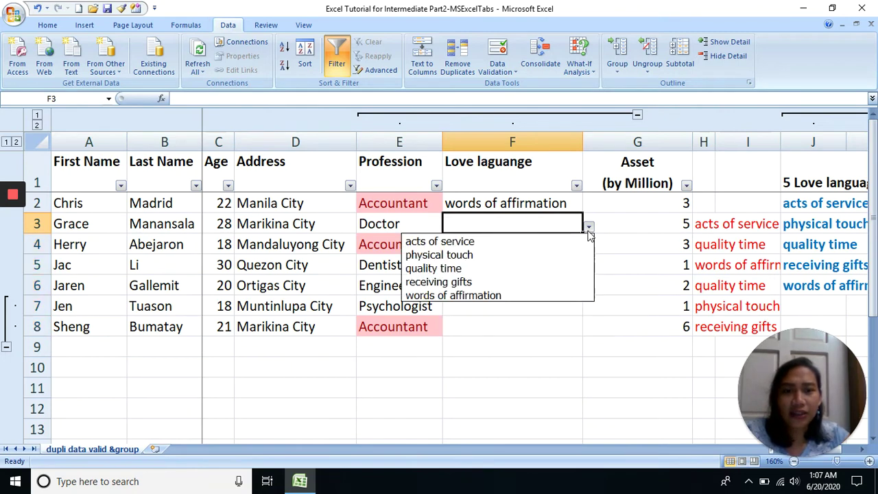
click(545, 241)
click(529, 243)
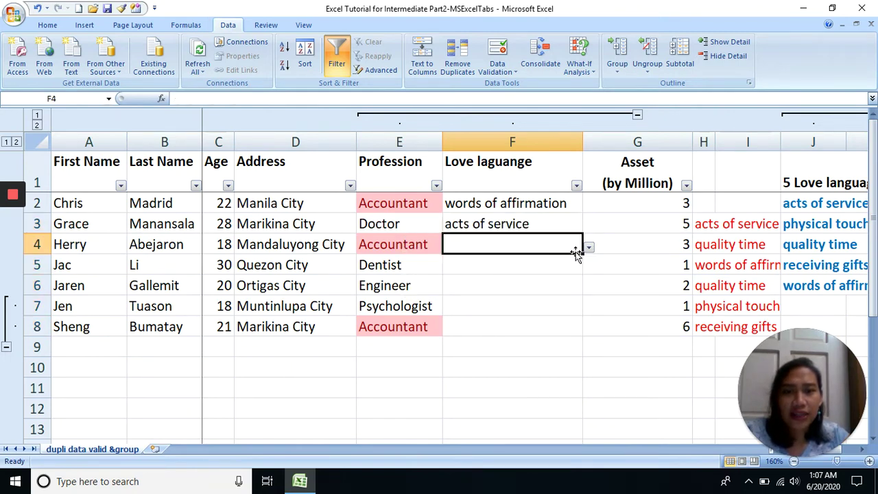
drag(576, 254, 580, 247)
key(Escape)
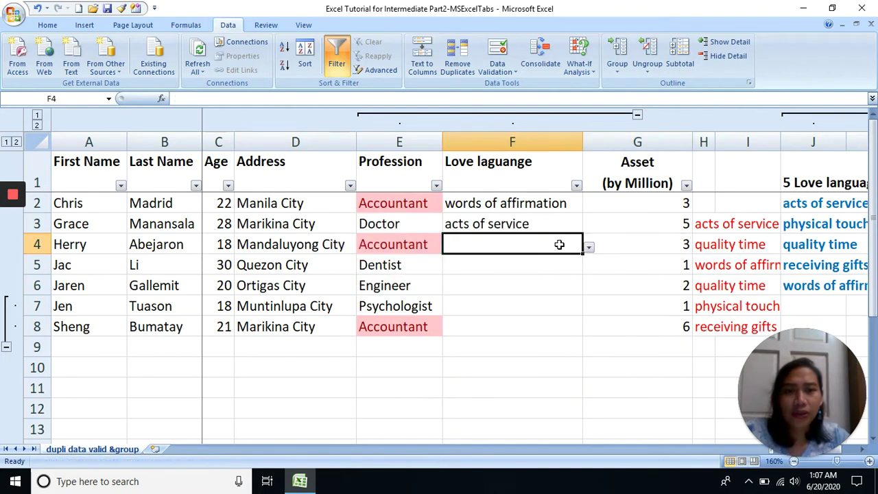
click(588, 248)
click(493, 288)
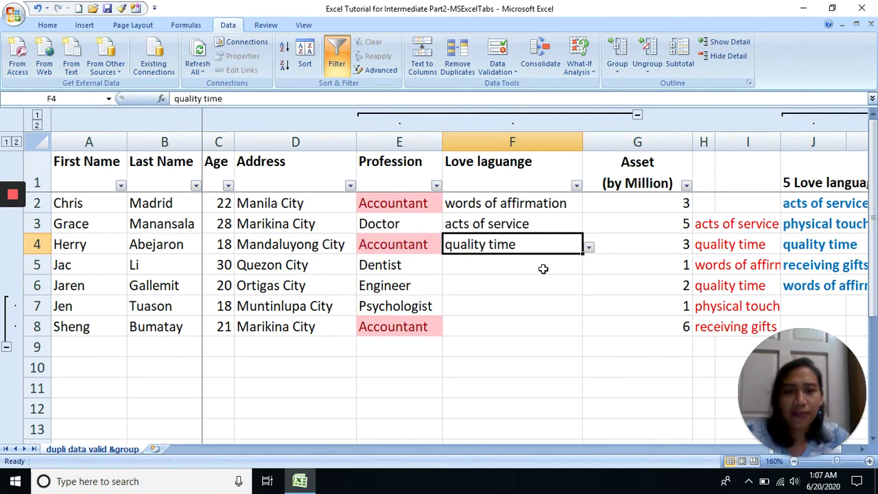
Choose "words of affirmation" for F5 and "quality time" for F6 from their validation lists
click(543, 268)
click(588, 268)
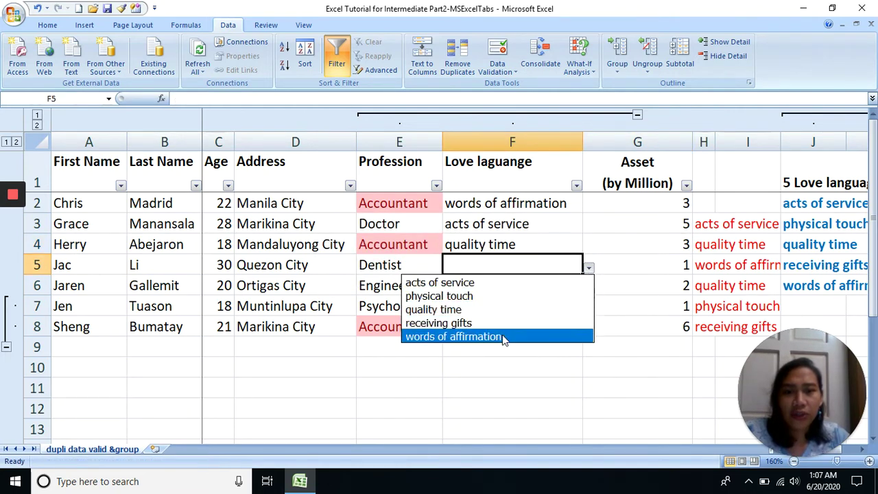
click(479, 337)
click(501, 281)
click(589, 288)
click(518, 330)
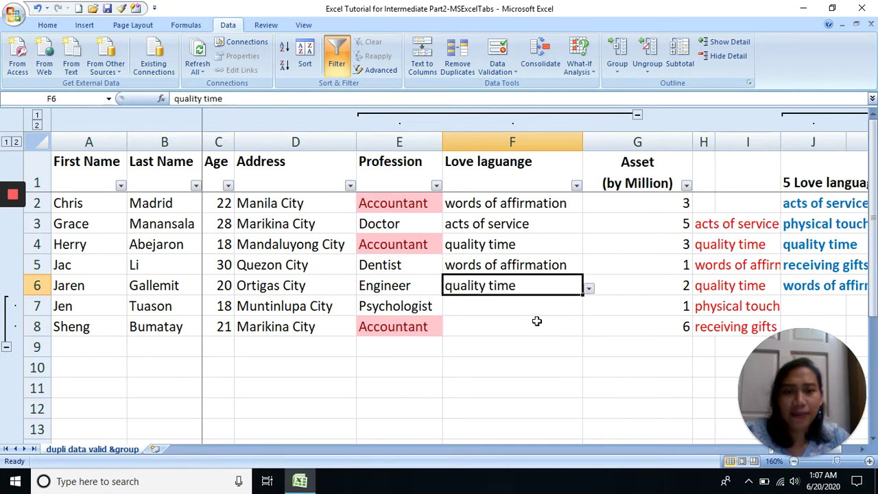
Choose "physical touch" from the validation list in F7
click(561, 306)
click(589, 308)
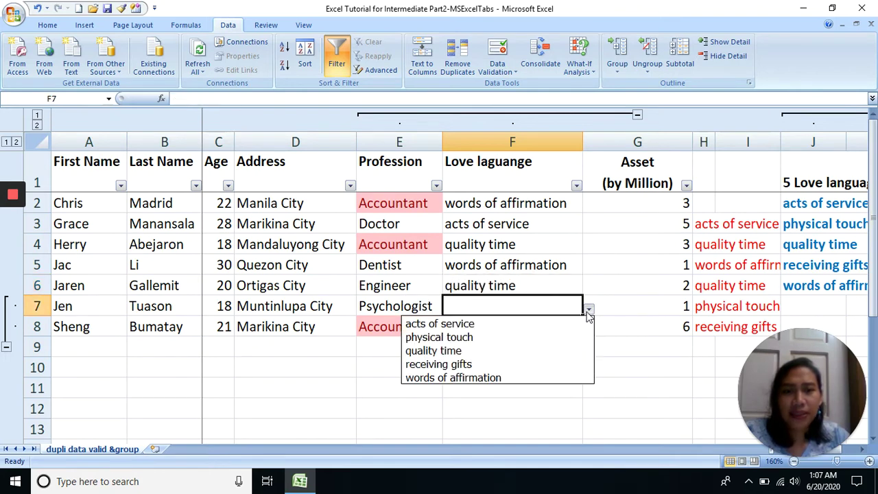
click(526, 343)
Enter "acts of service" manually in F8 instead of choosing it from the validation list
click(535, 333)
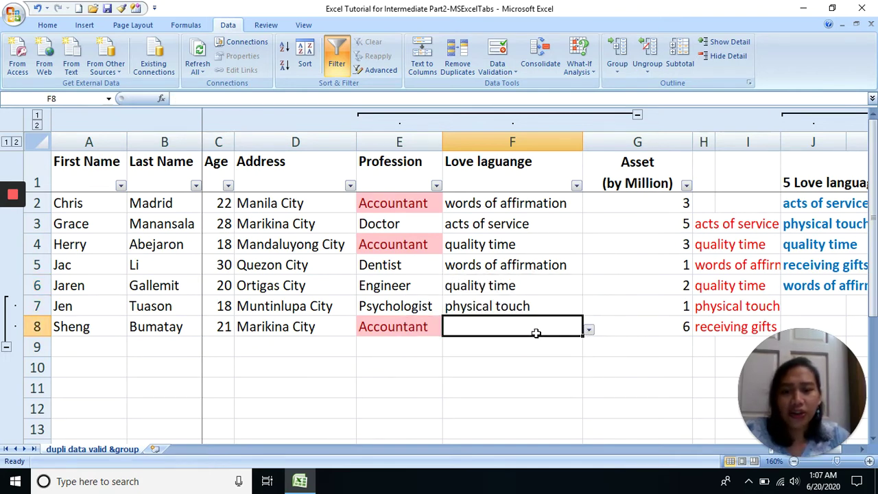
text(acts)
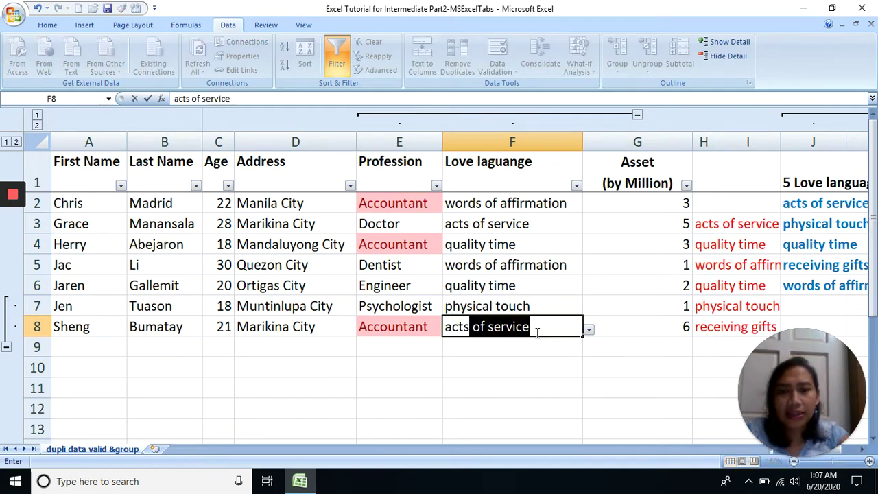
text( of s)
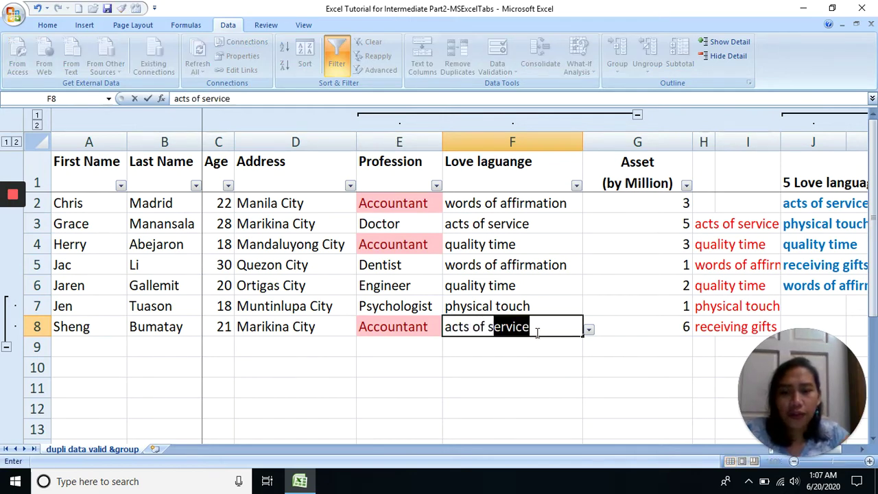
text(erv)
key(Return)
click(537, 332)
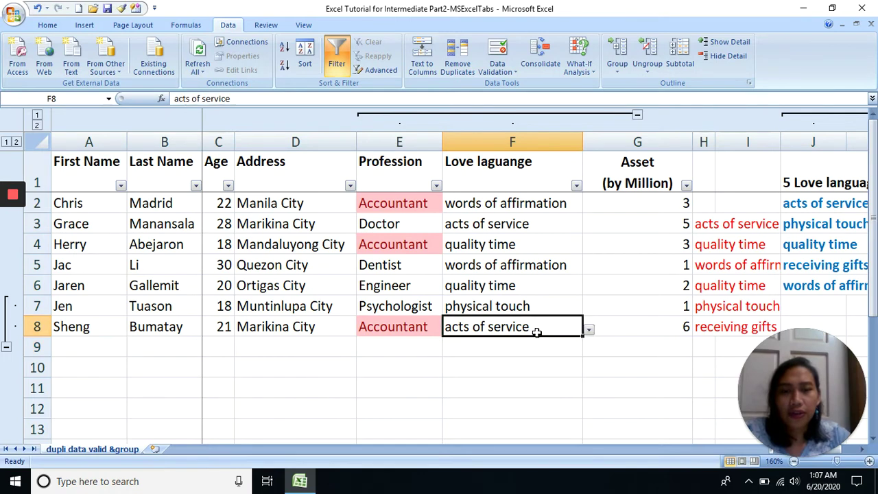
Try to change the entry in F8 to the unlisted text "acts of ss", then discard the edit
double_click(537, 332)
drag(537, 331, 500, 334)
text(s)
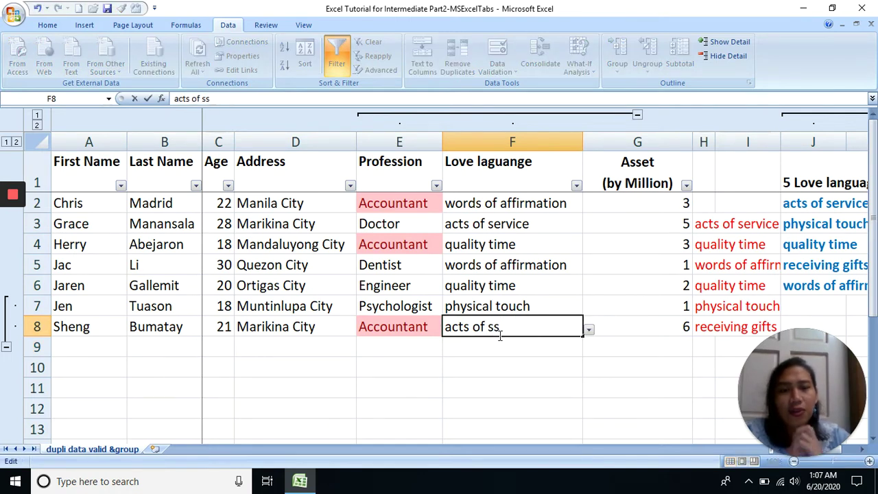
key(Return)
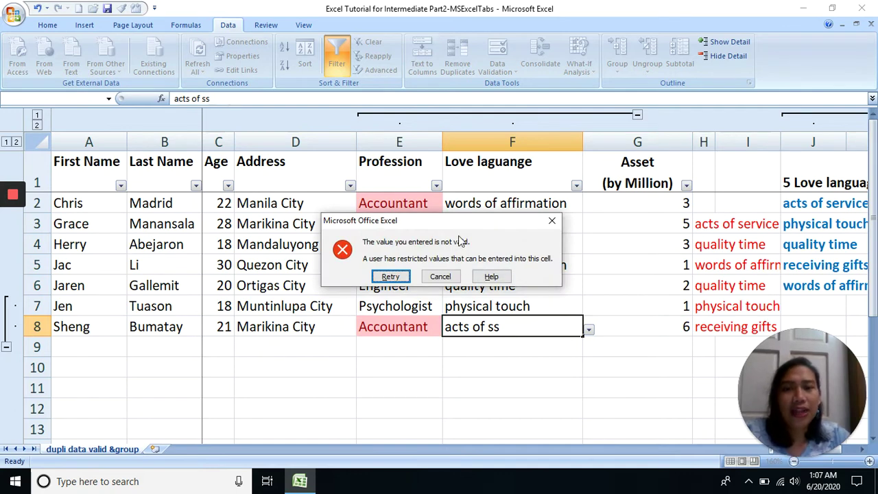
click(551, 221)
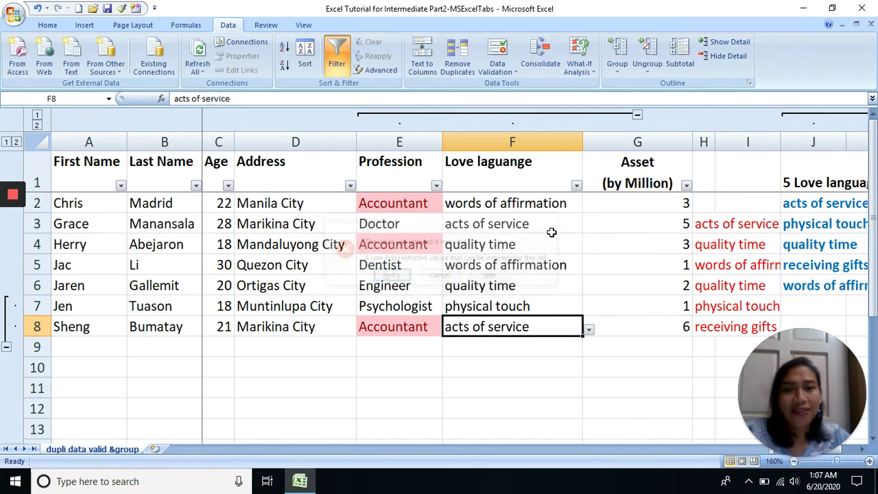
Choose "receiving gifts" from the validation list in F8
click(588, 329)
click(470, 384)
click(540, 303)
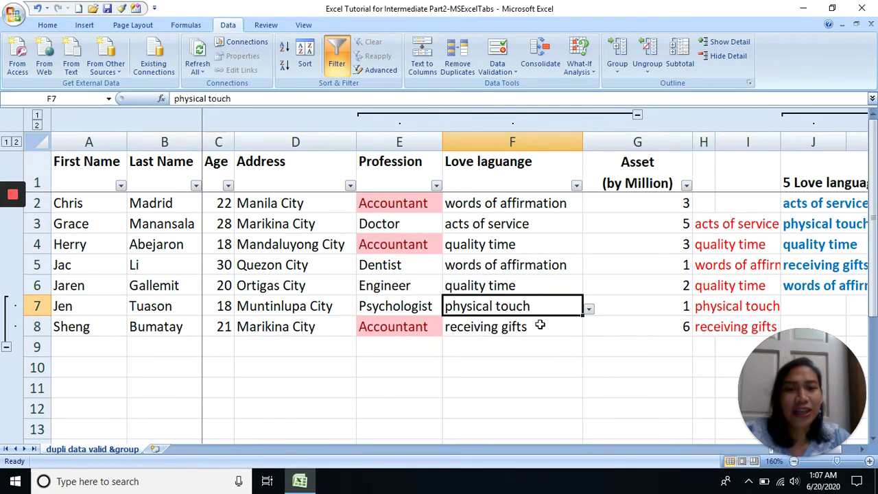
Clear the red love language copies in H3:H8
click(540, 325)
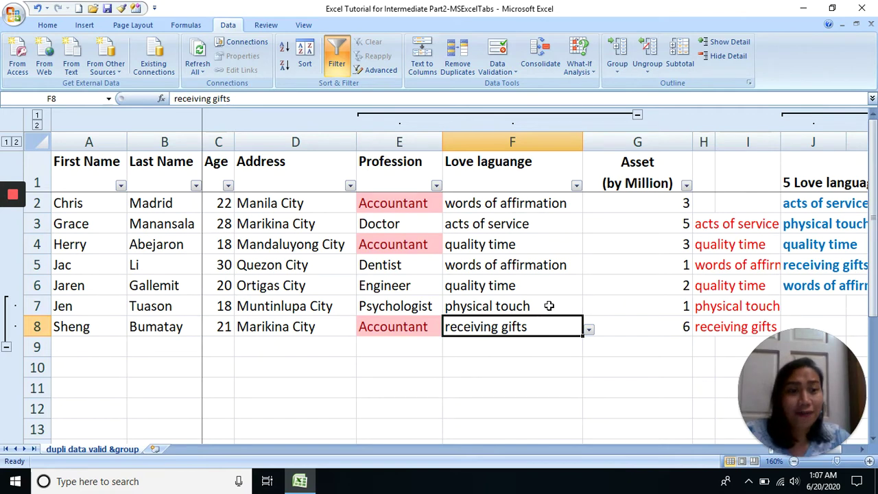
drag(706, 225, 712, 337)
key(Delete)
Hide the empty column I
click(720, 142)
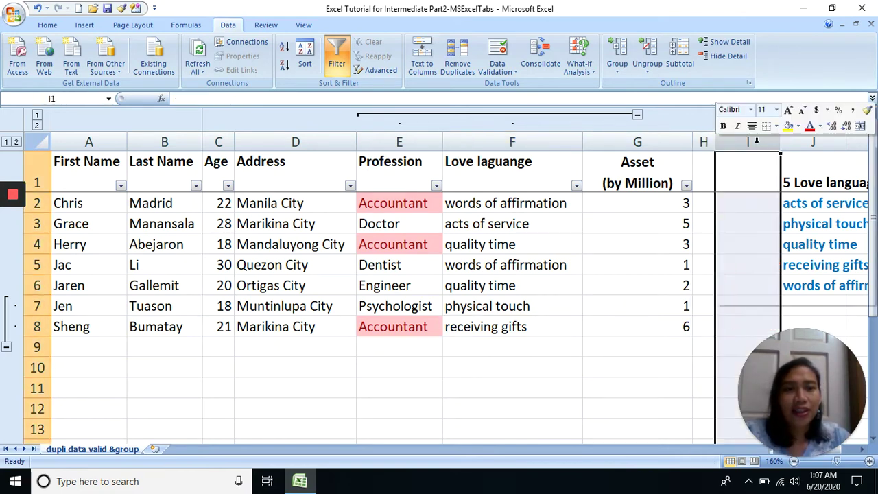
right_click(718, 142)
click(746, 283)
drag(745, 180, 751, 288)
Autofit columns H through J, including hidden column I, to show the full 5 Love language list
drag(703, 141, 747, 141)
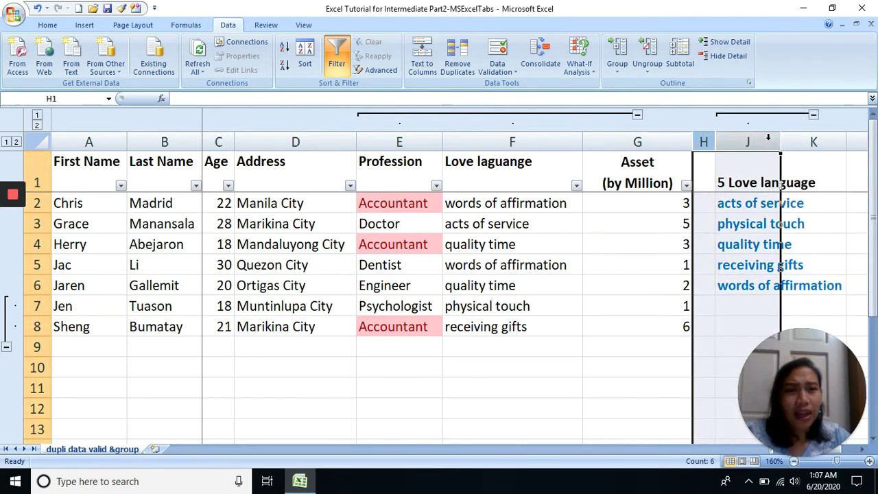
double_click(780, 141)
click(754, 166)
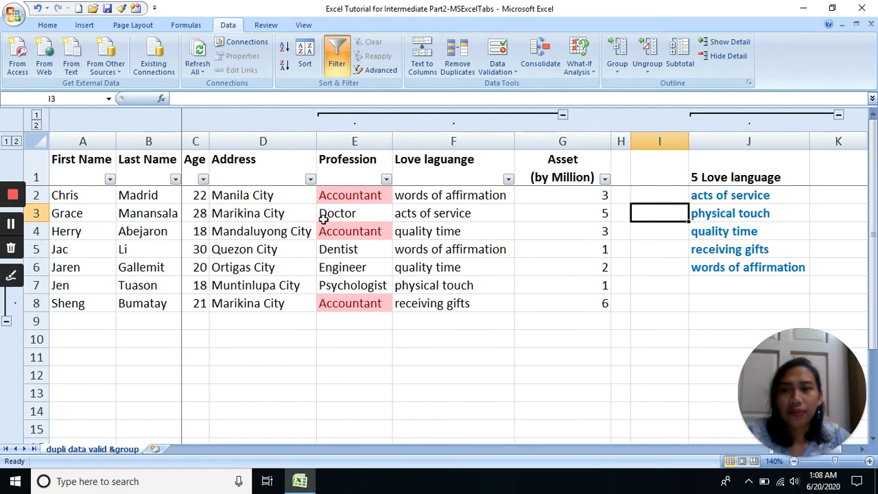
Hide column J, which holds the 5 Love language source list
click(764, 159)
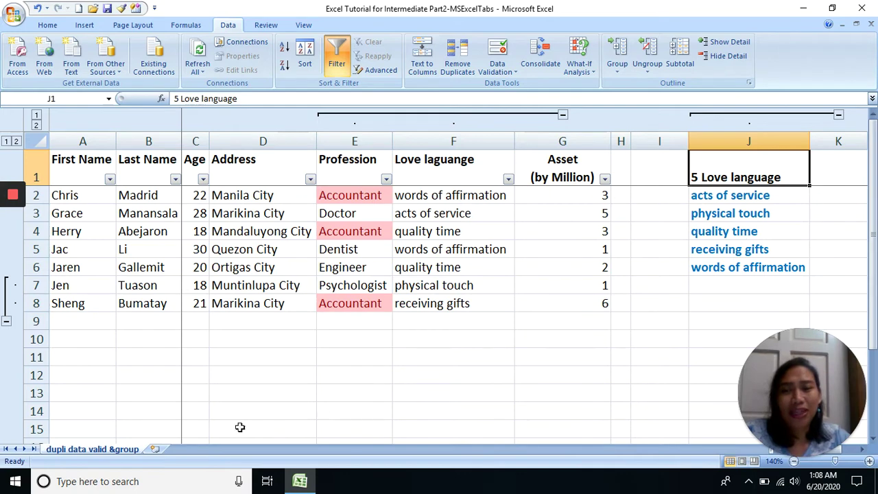
click(679, 301)
click(731, 214)
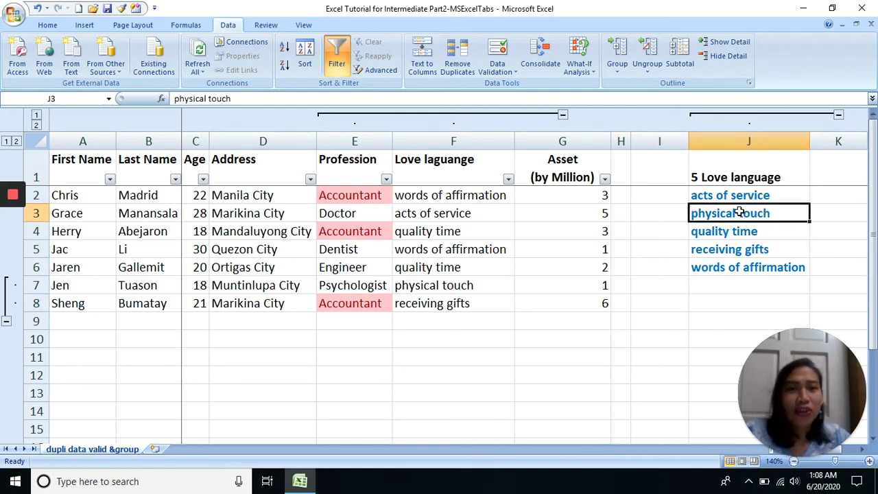
right_click(786, 146)
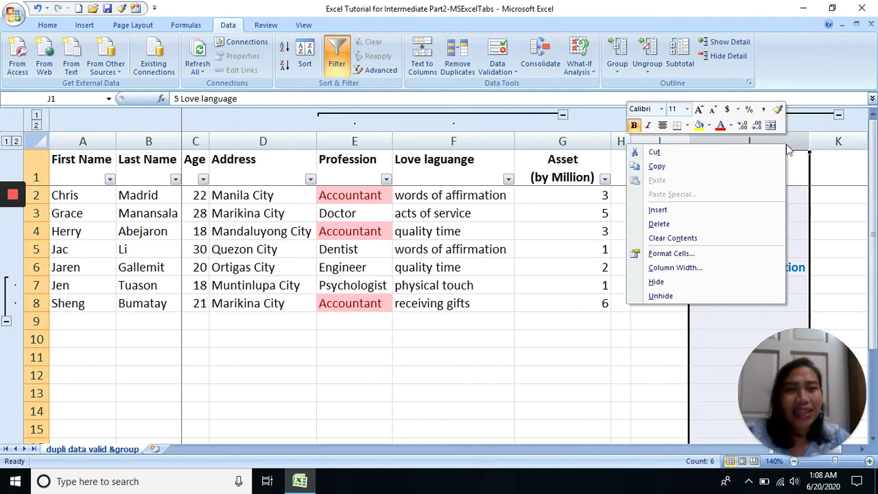
click(668, 281)
click(711, 199)
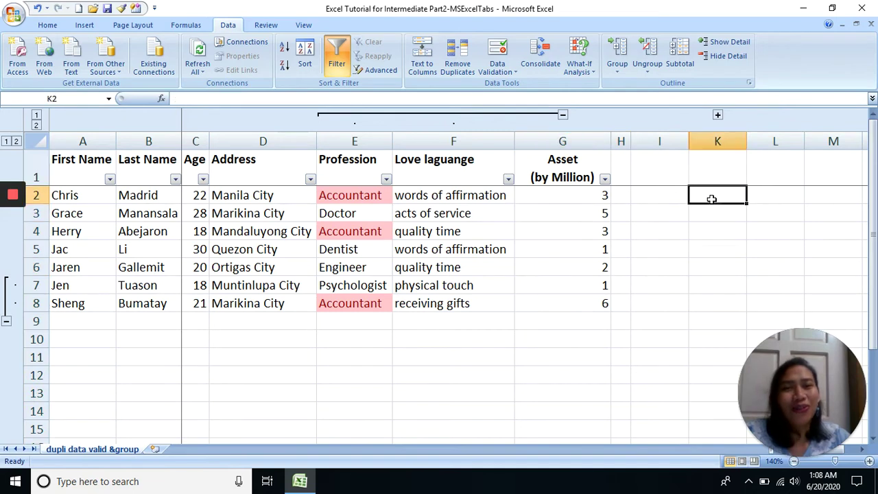
Check the list source in the Data Validation settings of F2 and close them without changes
click(411, 199)
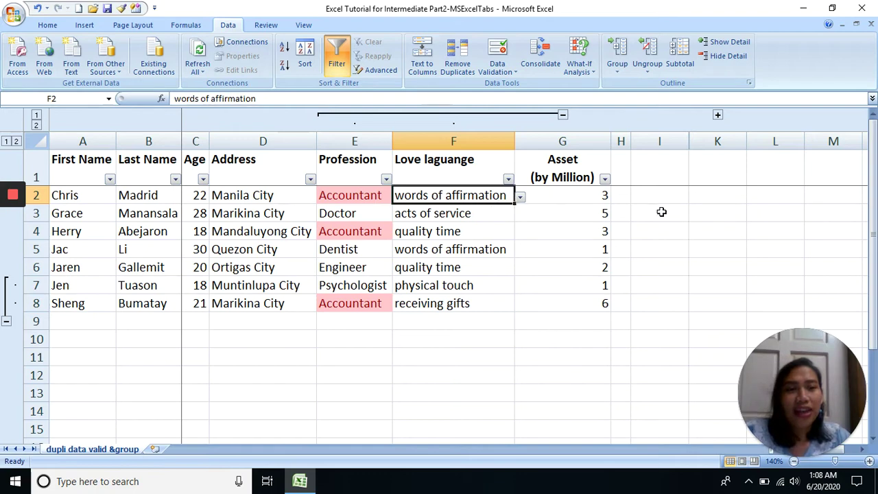
click(713, 215)
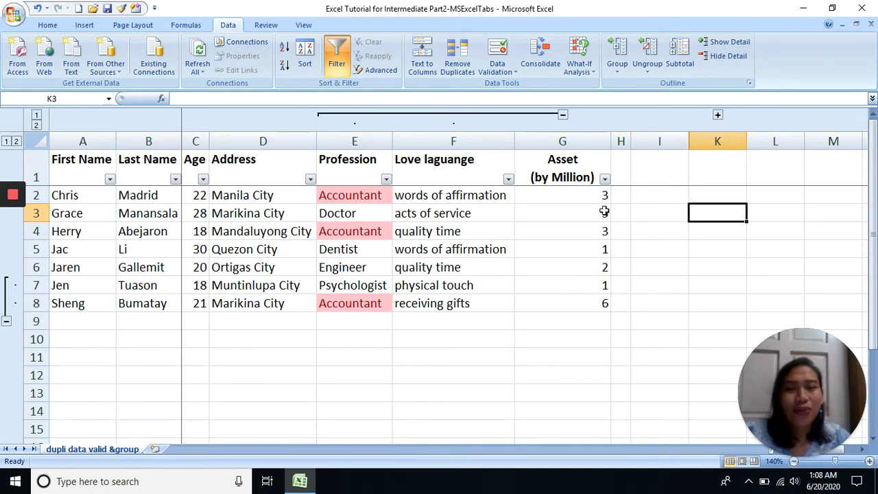
click(487, 195)
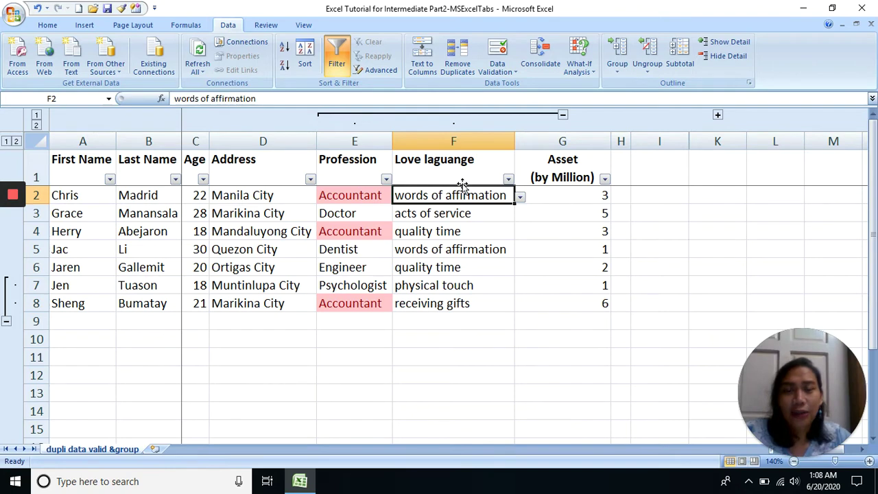
click(499, 55)
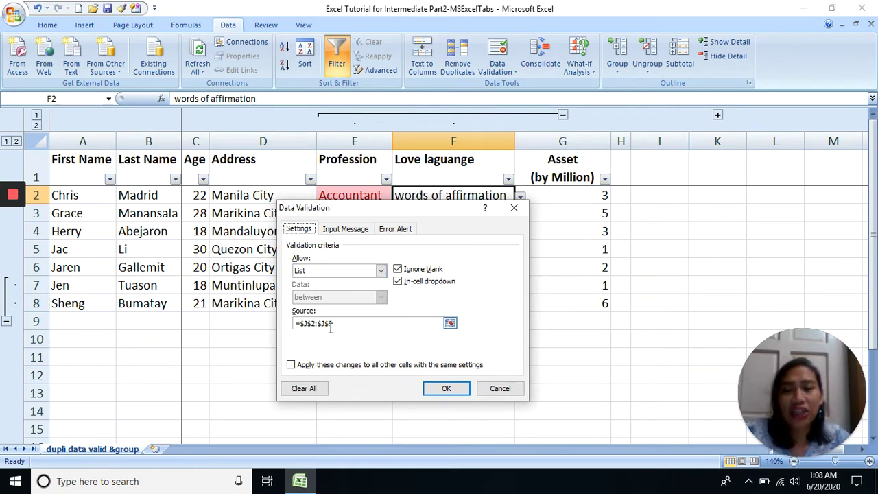
click(513, 207)
Unhide column J between columns I and K to show the 5 Love language list again
drag(775, 249, 775, 231)
drag(683, 135, 717, 140)
right_click(718, 141)
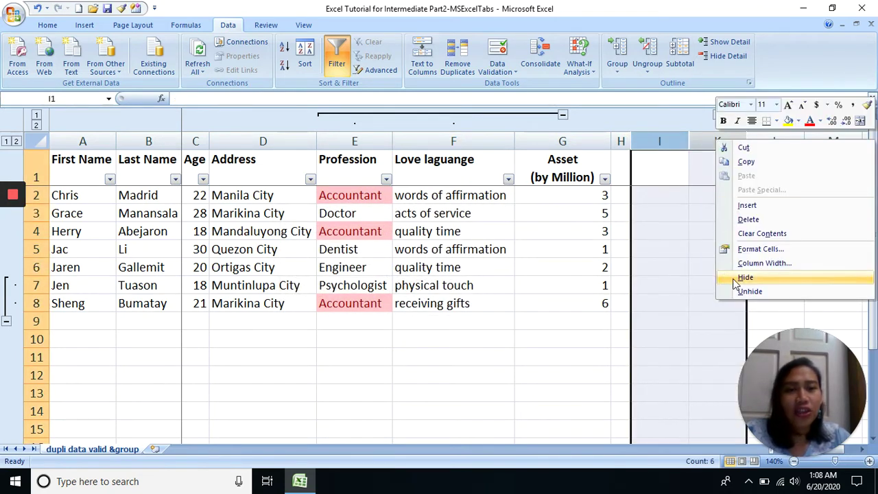
click(751, 293)
click(731, 213)
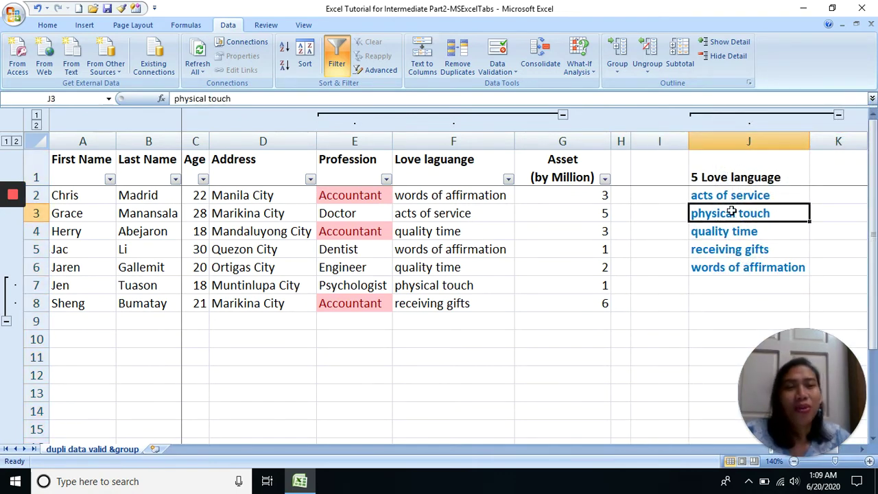
Review the 5 Love language source entries in J2:J6 alongside the table and the validated cell F2
click(580, 236)
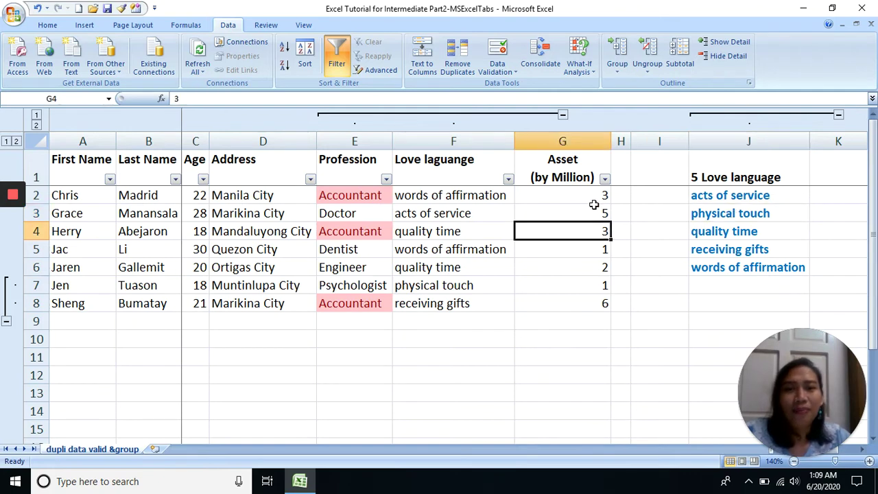
click(595, 208)
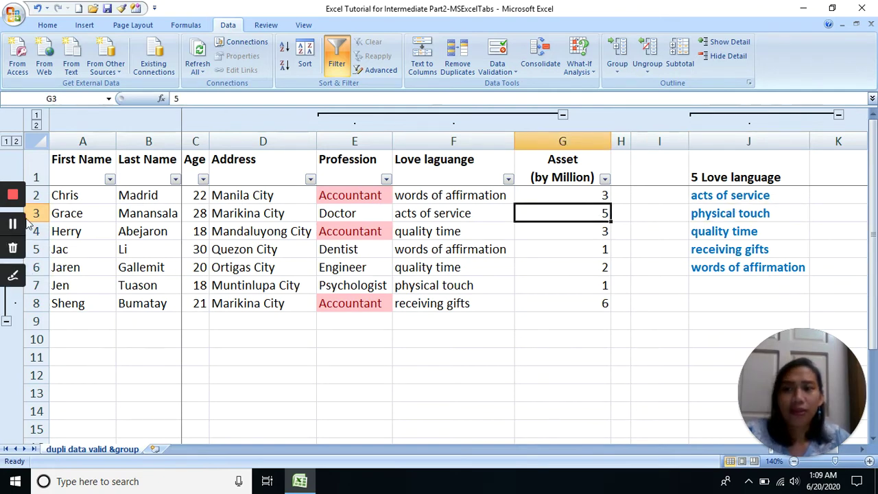
click(718, 267)
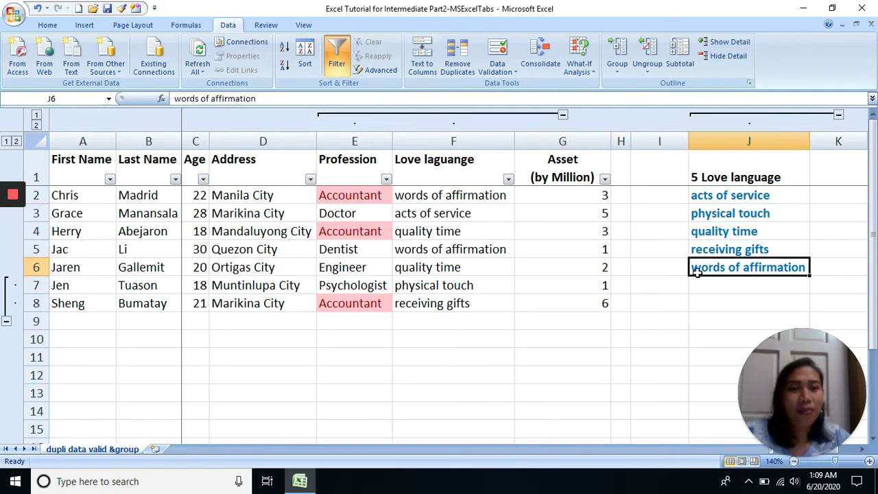
drag(744, 231, 750, 272)
click(749, 291)
click(747, 248)
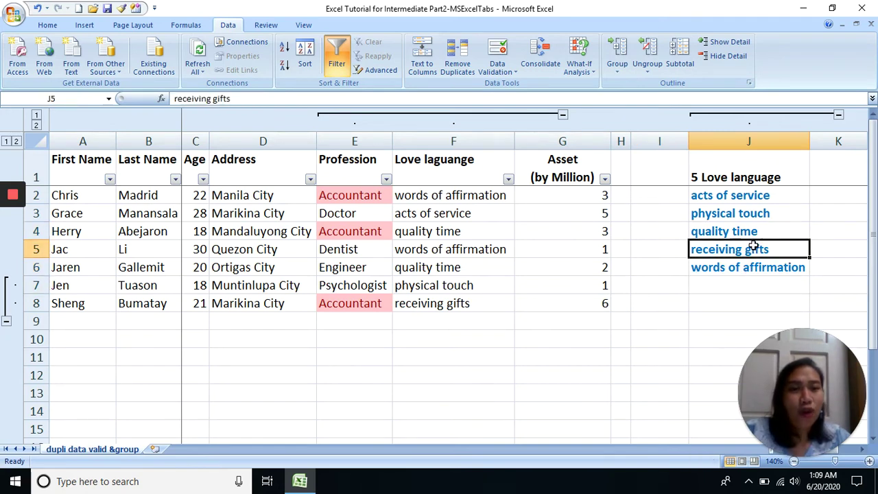
click(753, 286)
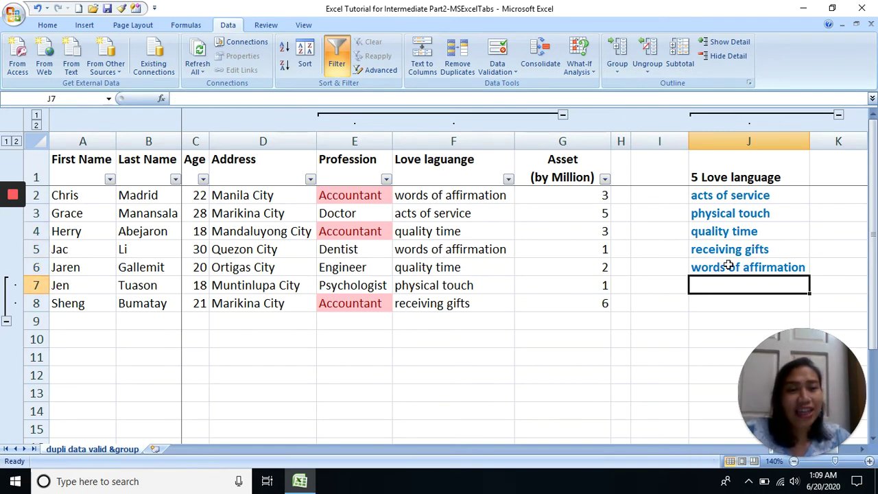
click(441, 196)
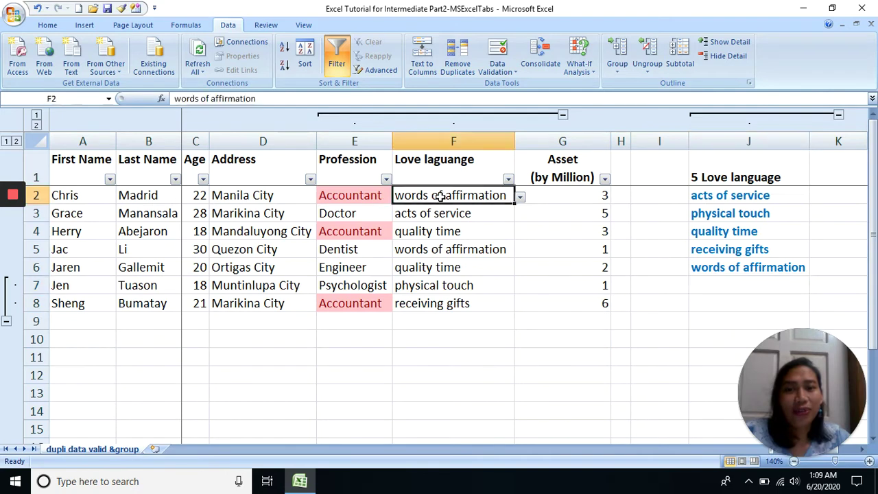
Extend the list source in cell F2's Data Validation to =$J$2:$J$10
click(495, 61)
click(336, 323)
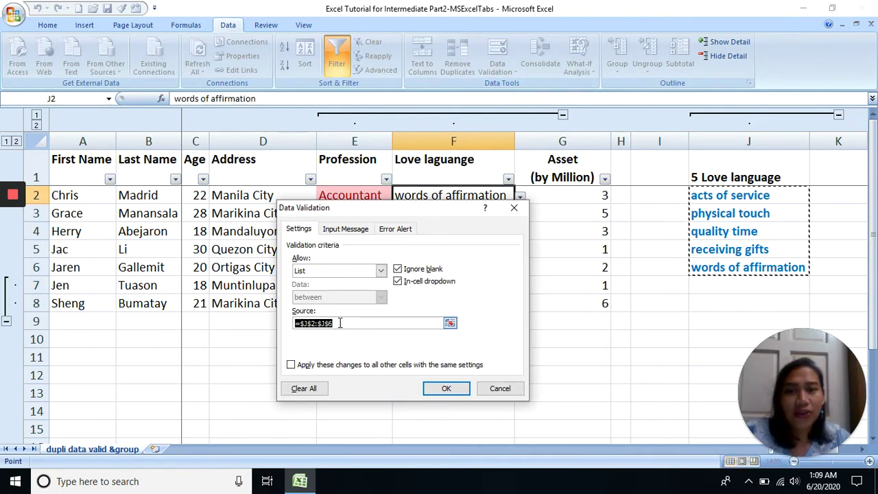
click(334, 324)
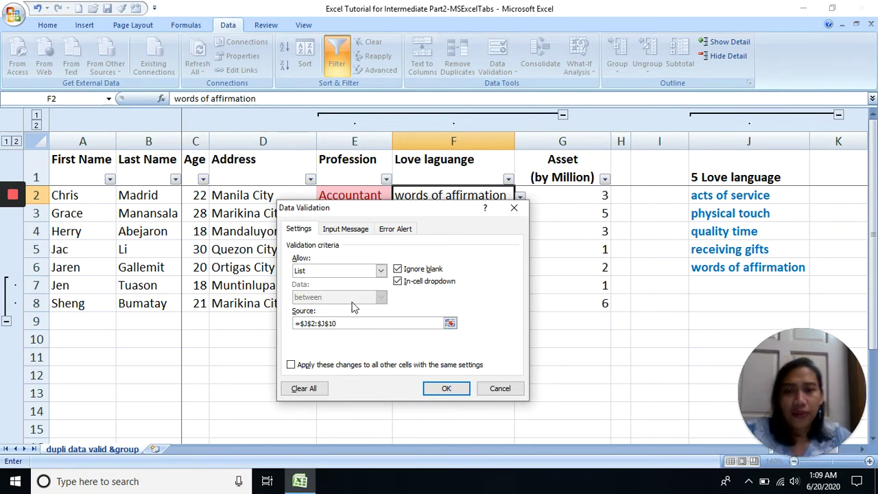
click(442, 388)
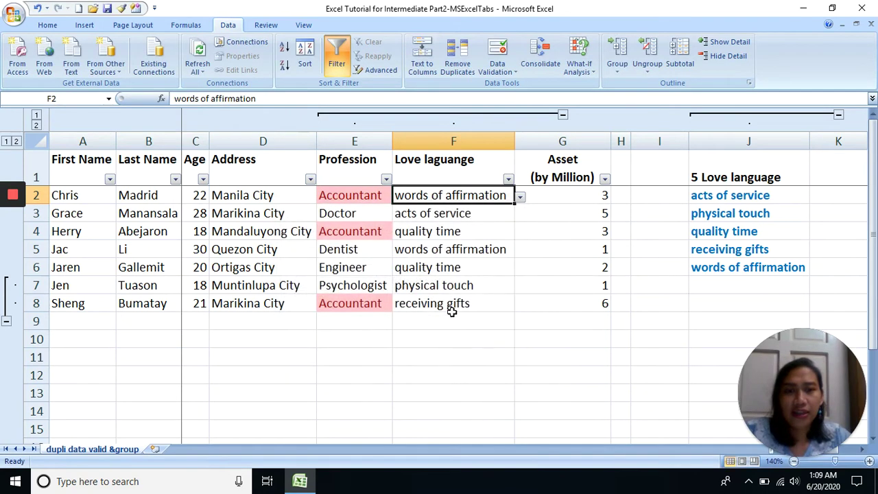
Review the source range in the Data Validation settings of F2 and close them without changes
click(497, 54)
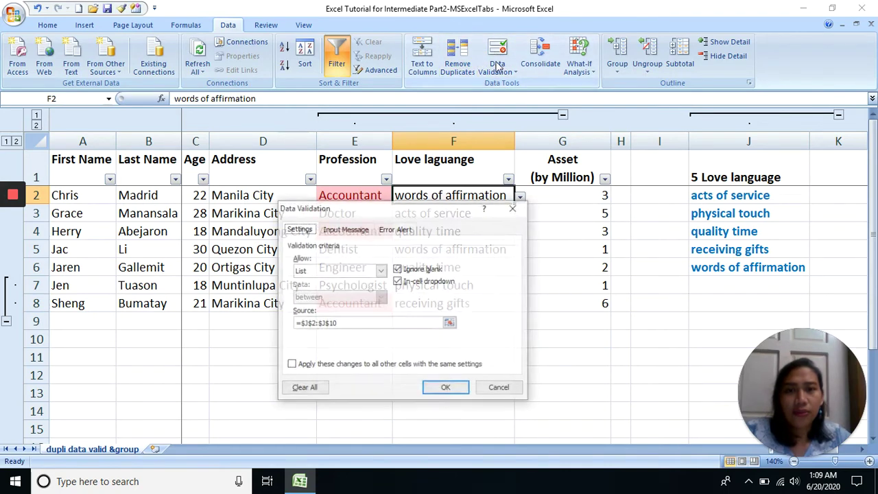
click(359, 325)
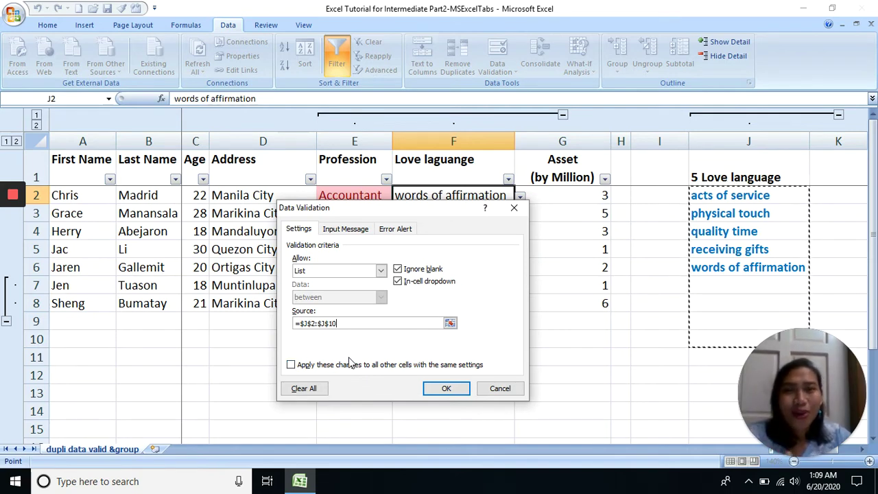
click(514, 392)
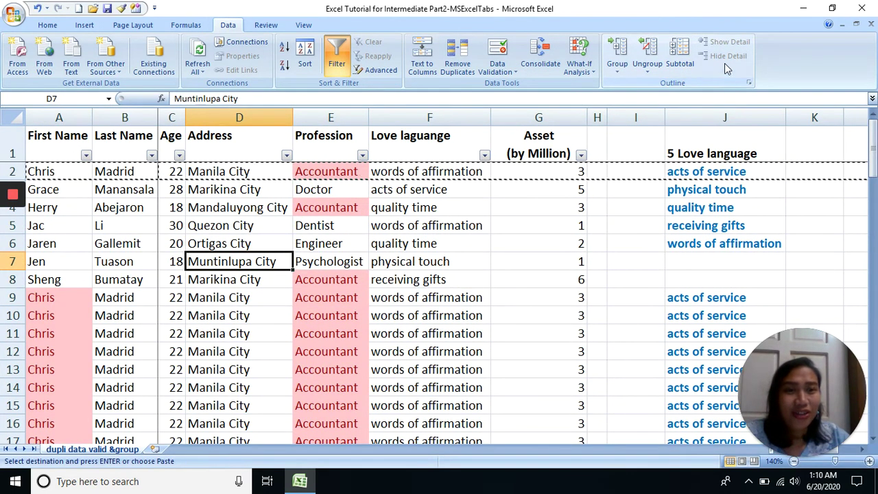
Select the validated love language cell F7 in the Psychologist row
click(473, 261)
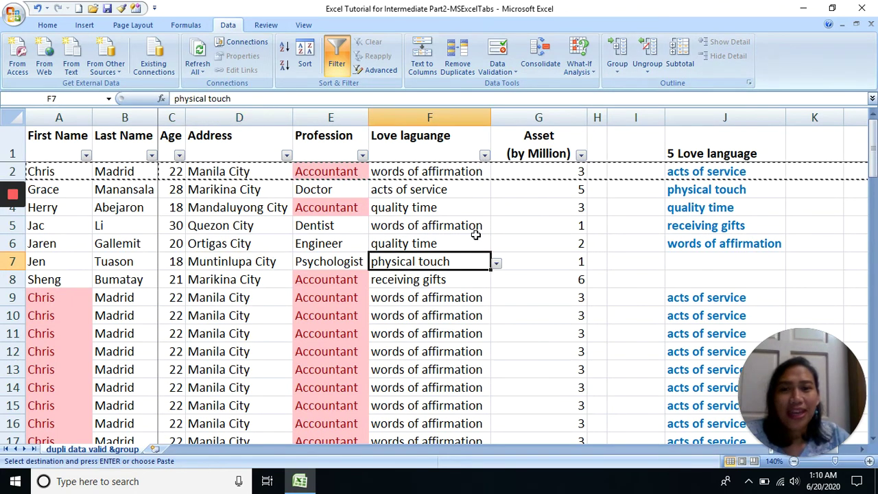
Group the Profession and Love language columns (E and F) into a collapsible outline
click(472, 218)
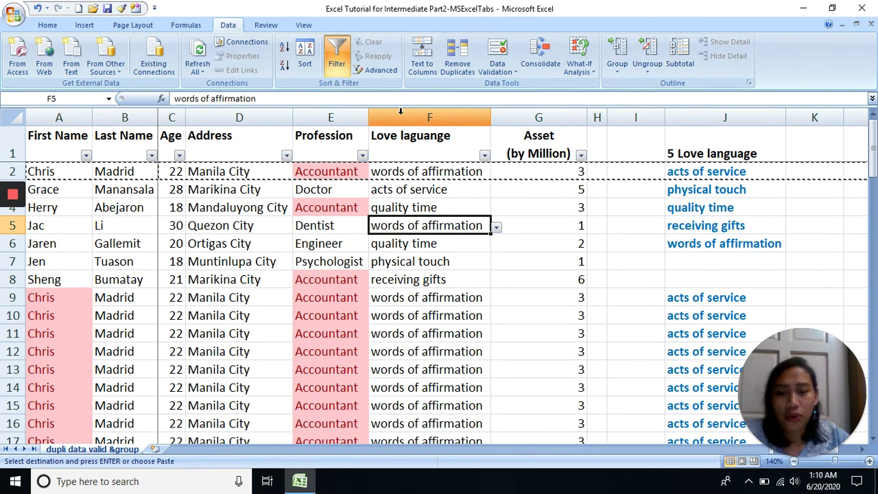
mouse_move(402, 111)
mouse_down()
mouse_move(489, 113)
mouse_move(446, 115)
mouse_up()
click(458, 230)
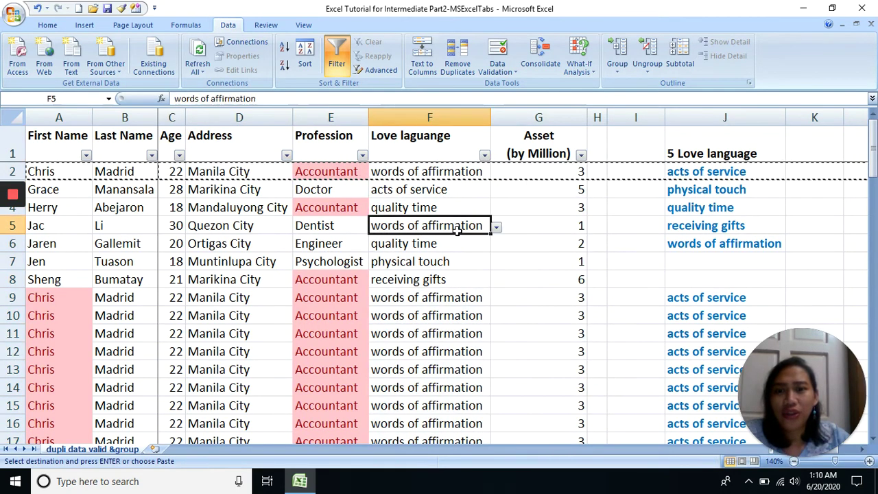
drag(336, 112, 418, 115)
click(385, 170)
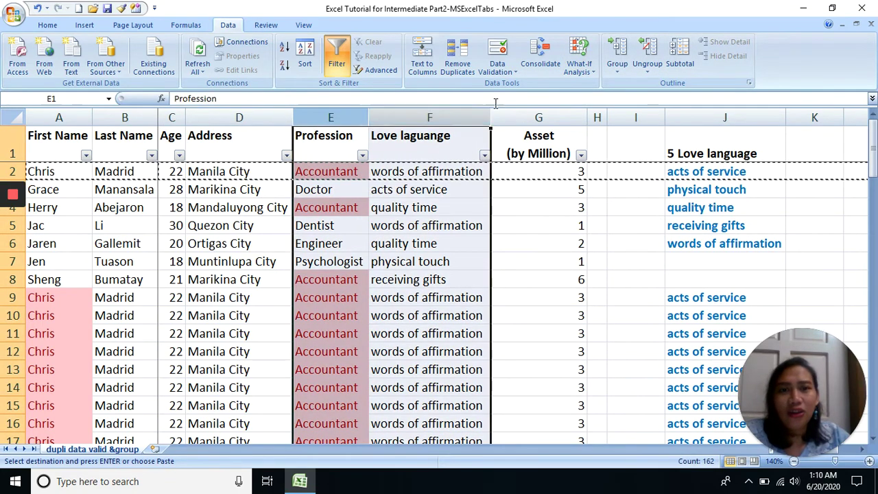
click(621, 46)
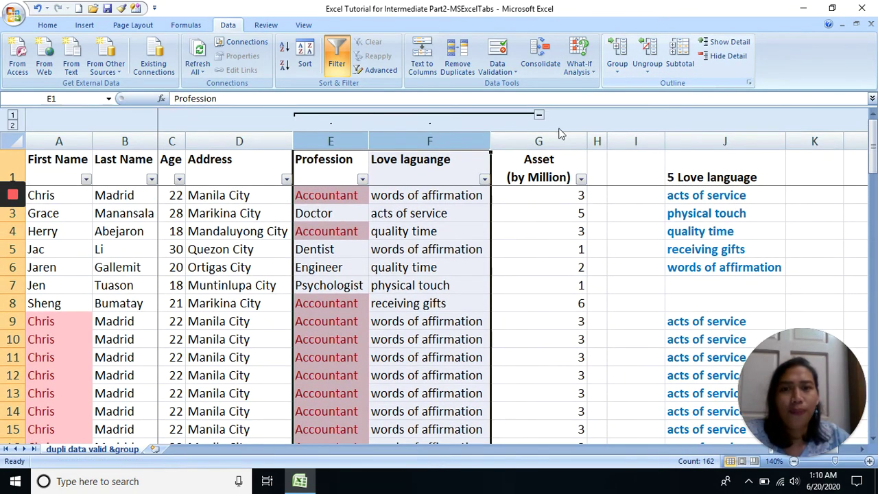
click(423, 231)
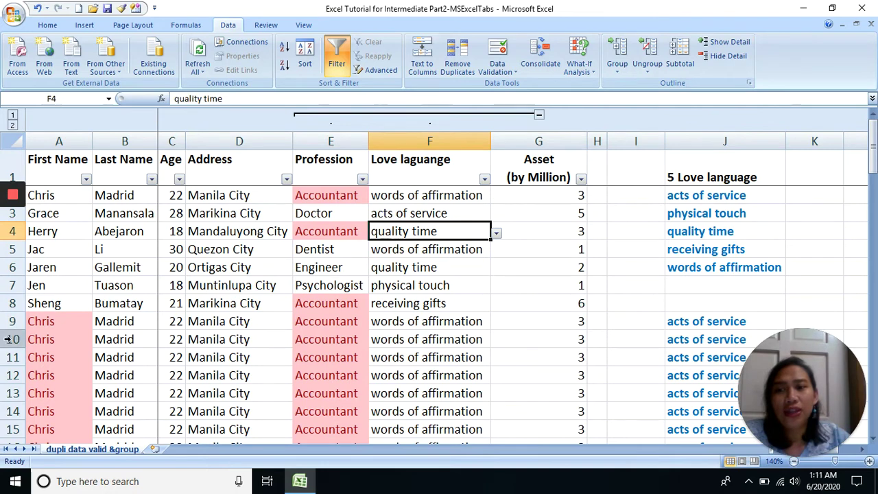
Group rows 10 to 13 into a collapsible outline
drag(9, 339, 13, 393)
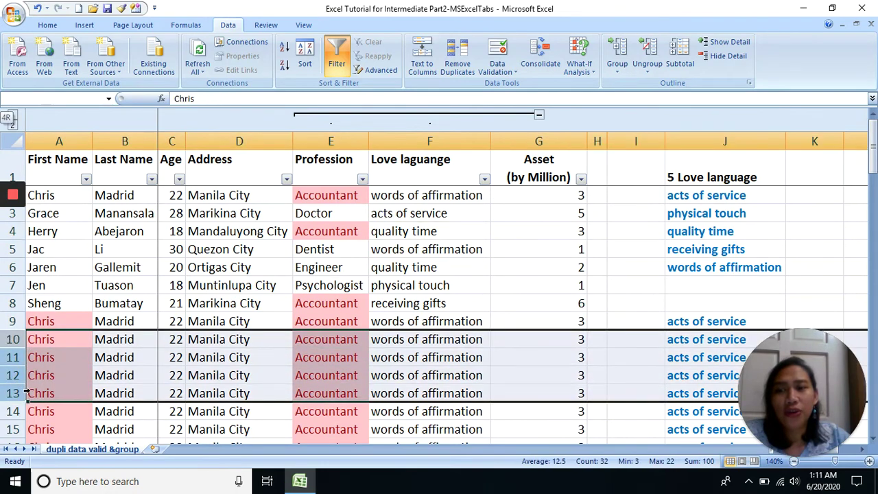
click(621, 48)
click(537, 250)
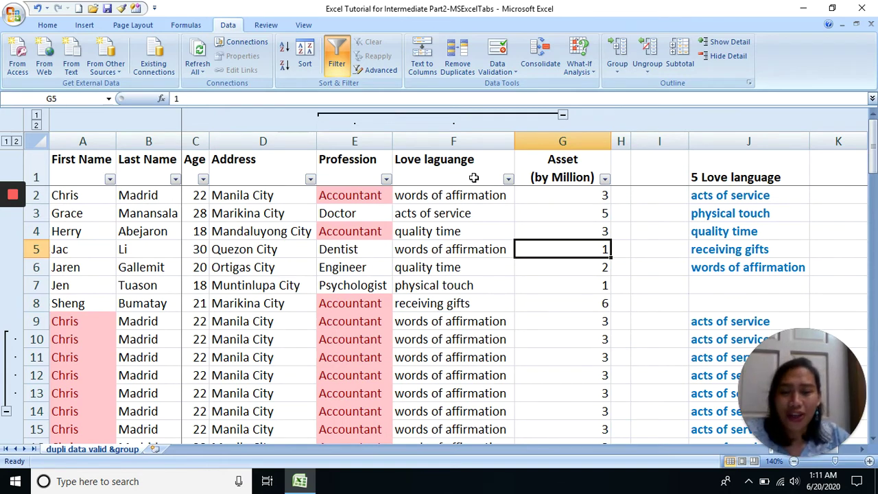
click(466, 216)
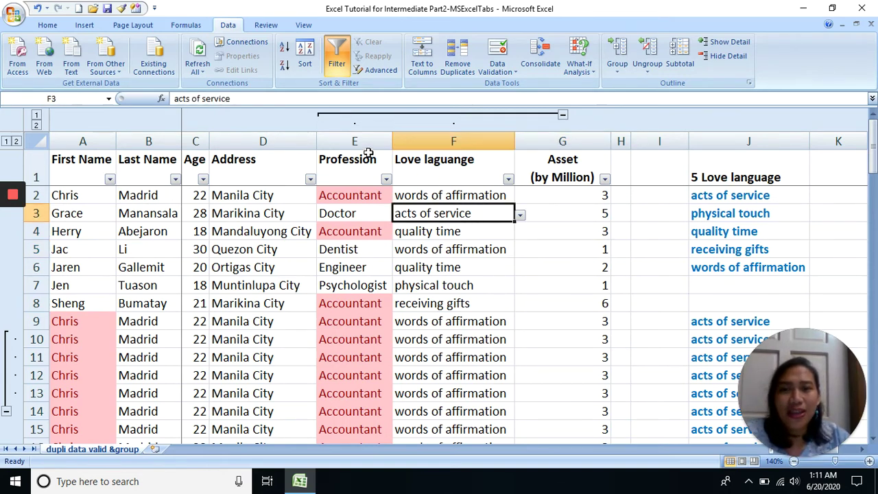
Collapse and re-expand the grouped Profession and Love language columns twice
drag(364, 143, 466, 143)
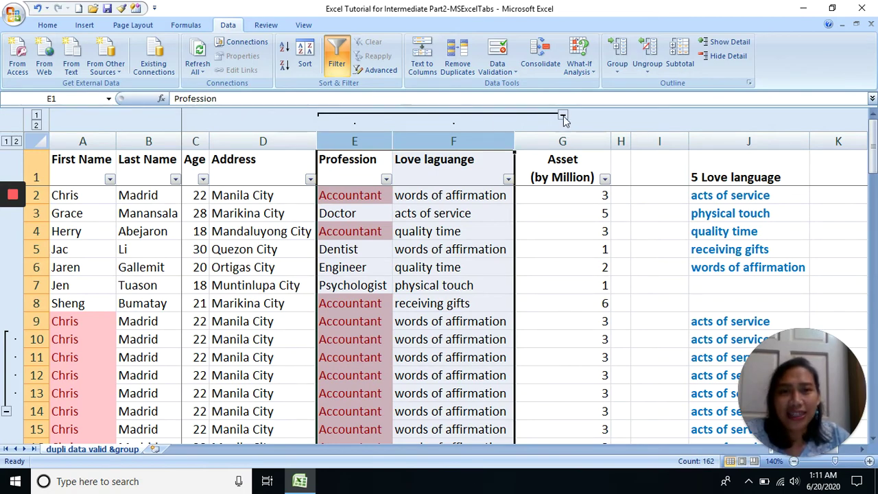
click(562, 114)
click(369, 116)
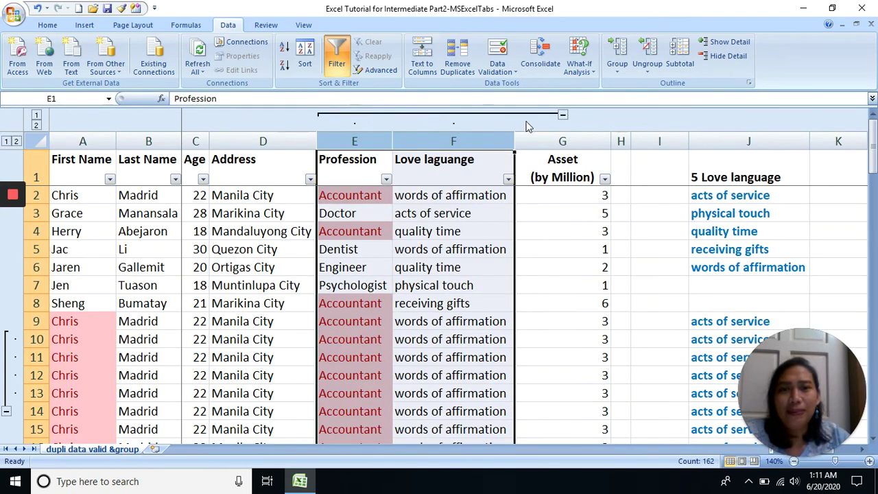
click(562, 114)
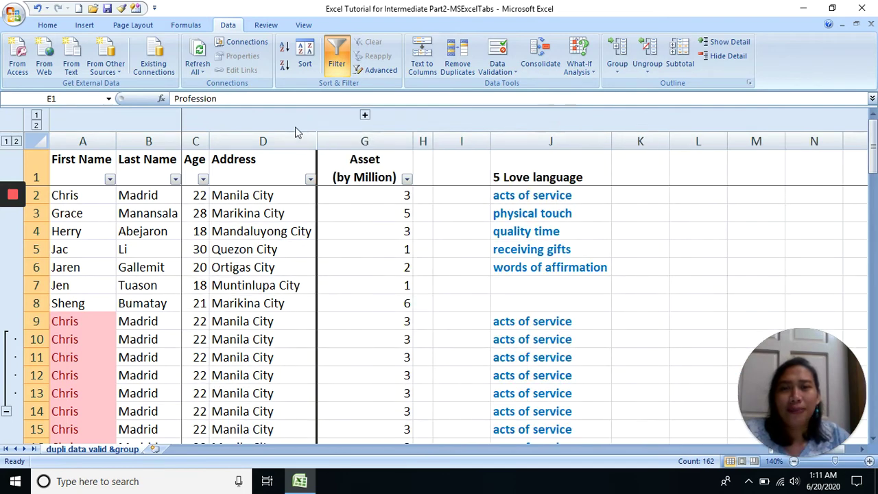
click(365, 115)
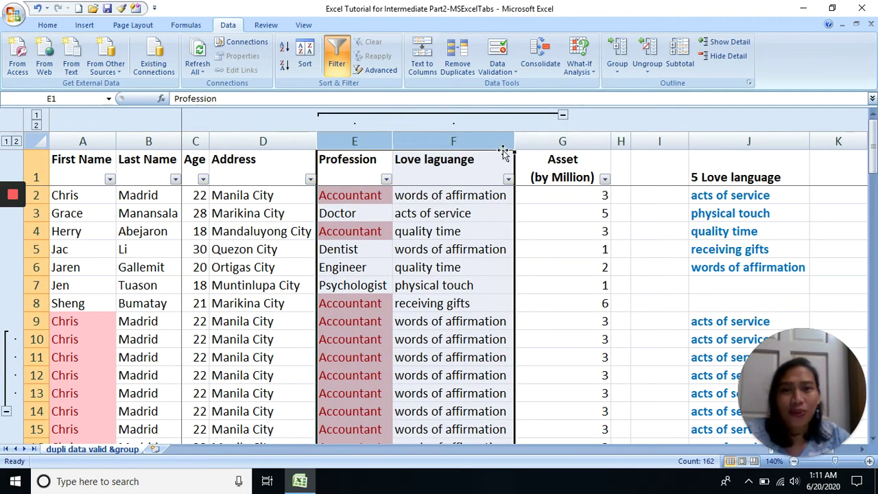
Collapse the grouped rows 10 to 13 and expand them again
click(6, 412)
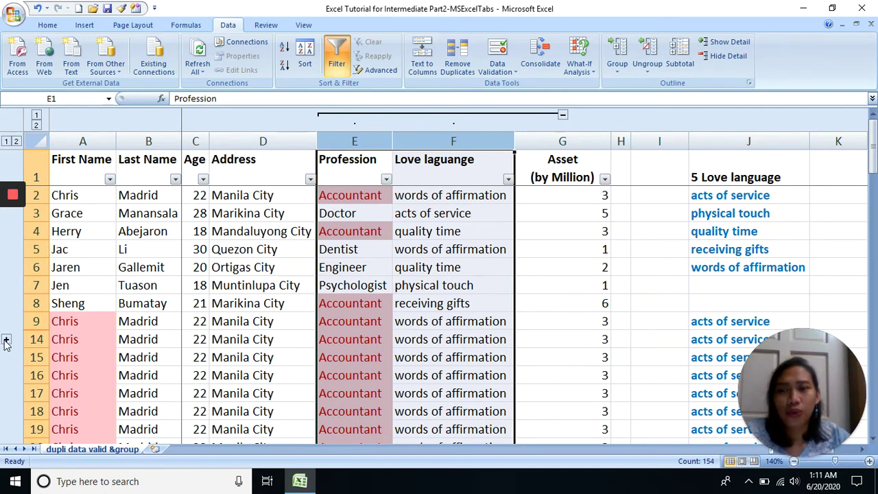
click(6, 339)
click(415, 269)
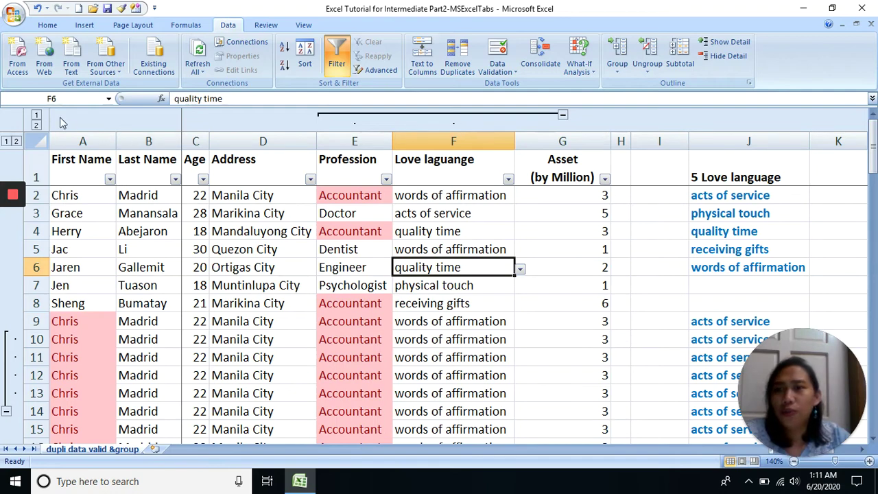
Switch the column outline and the row outline each to level 1 and back to level 2
click(37, 118)
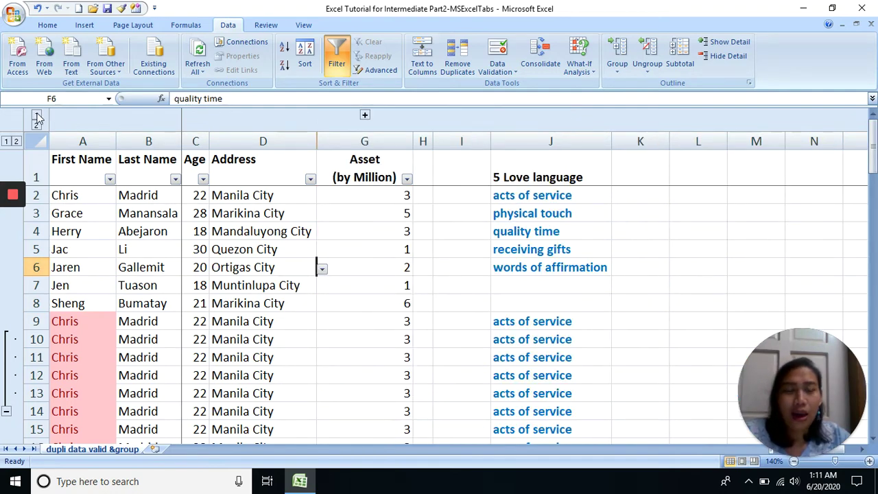
click(37, 125)
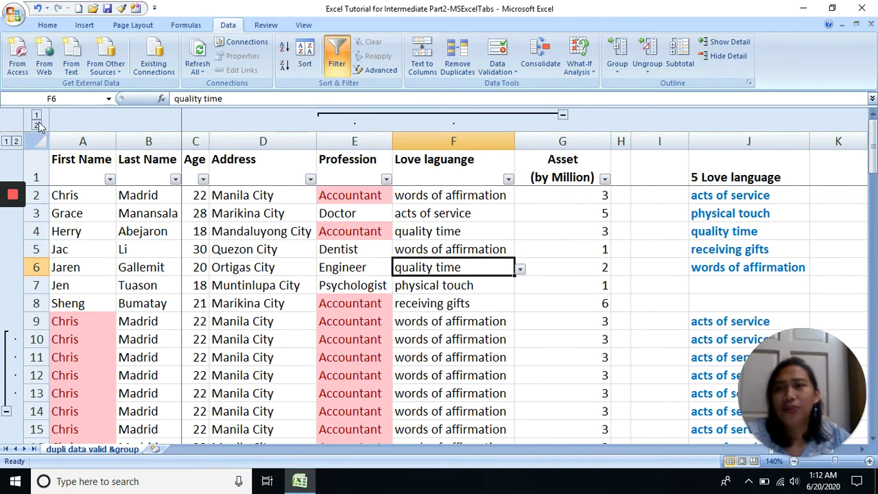
click(7, 142)
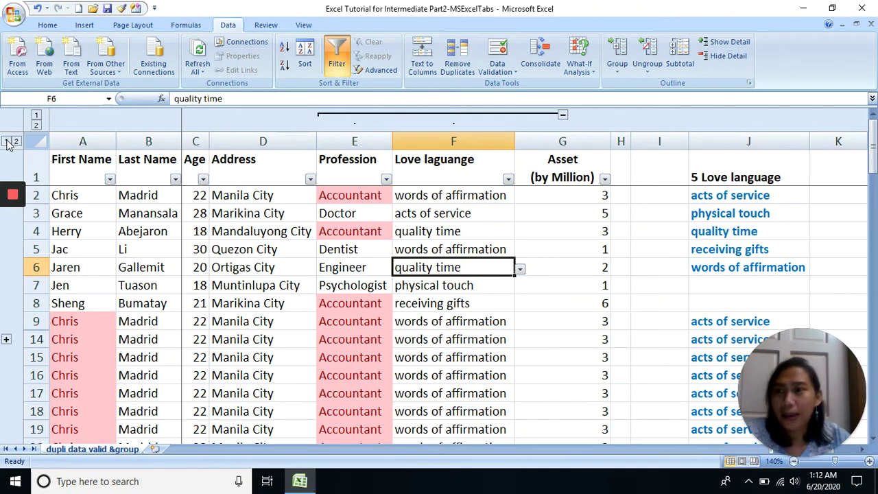
click(16, 141)
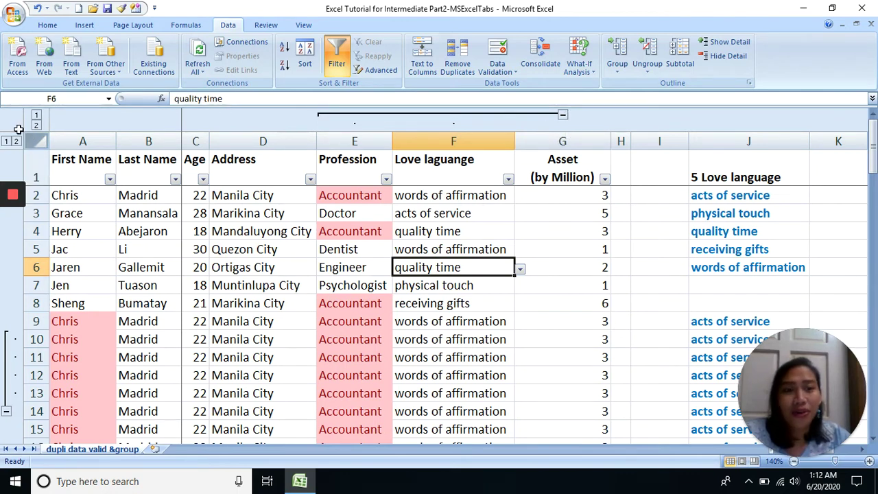
mouse_move(12, 227)
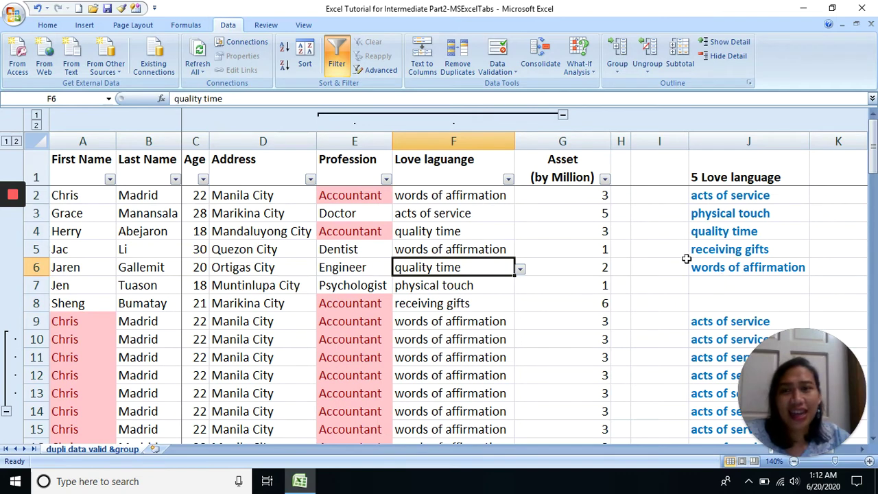
Hide the Age column (C)
click(199, 142)
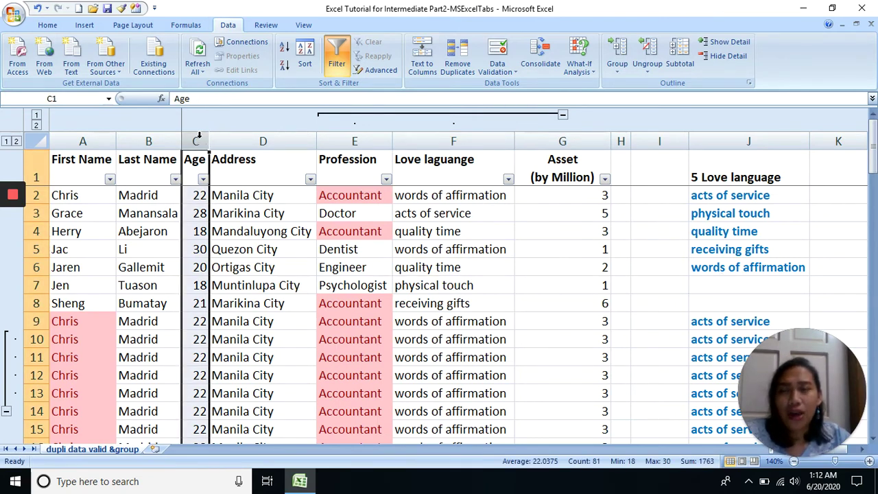
right_click(199, 138)
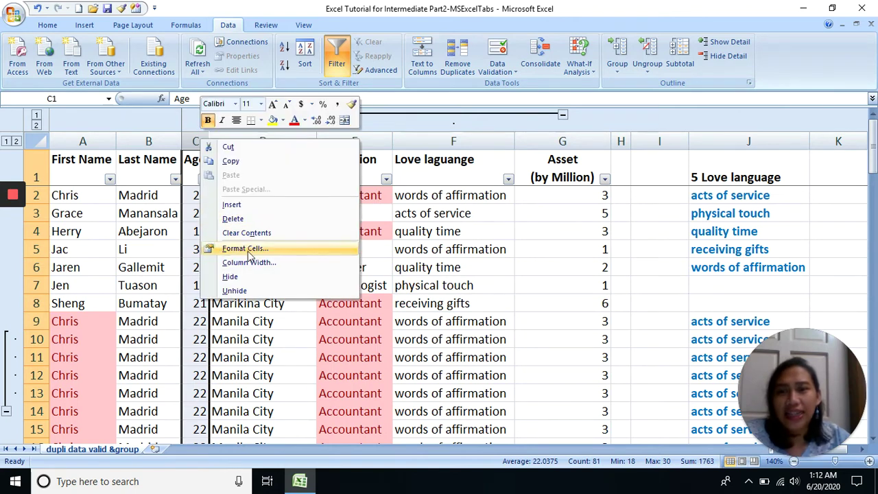
mouse_move(23, 220)
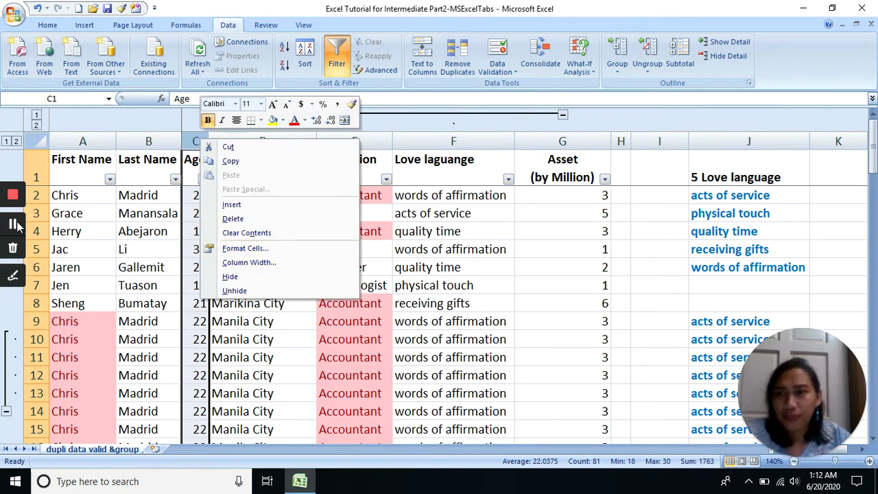
key(Escape)
right_click(193, 137)
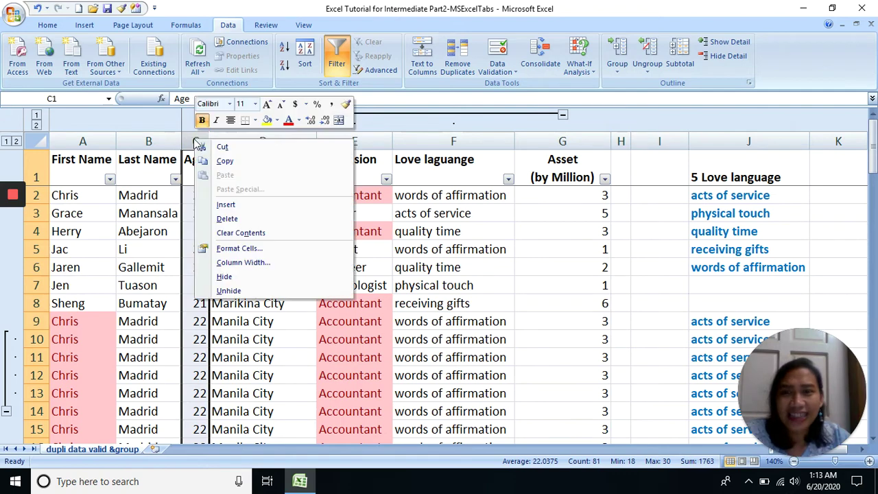
click(251, 276)
click(241, 231)
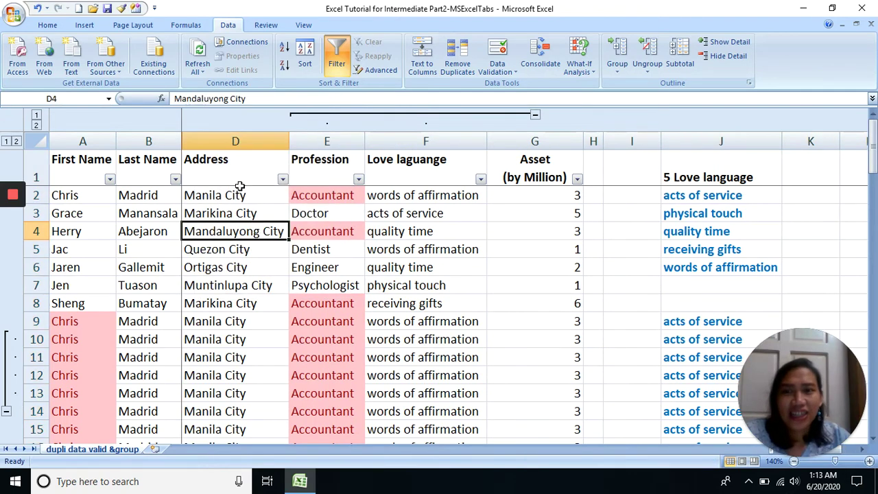
click(239, 179)
Hide the Last Name column (B) and undo that hiding
right_click(158, 141)
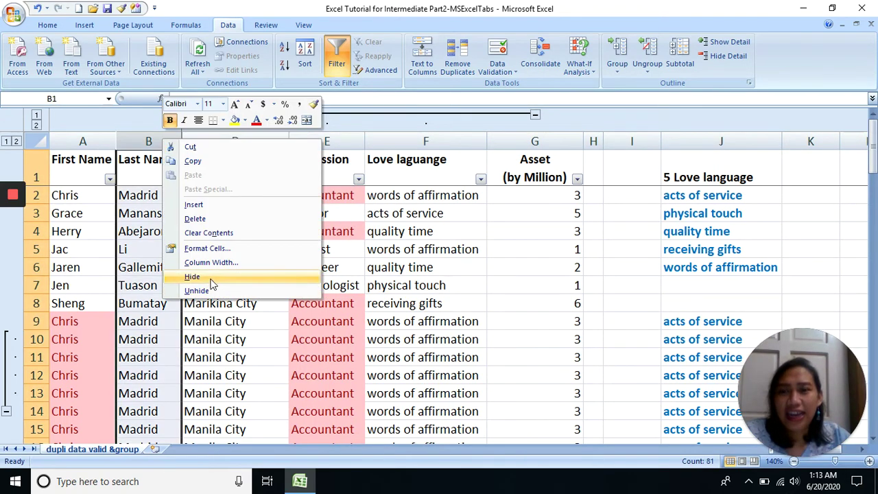
click(214, 283)
click(213, 246)
click(46, 9)
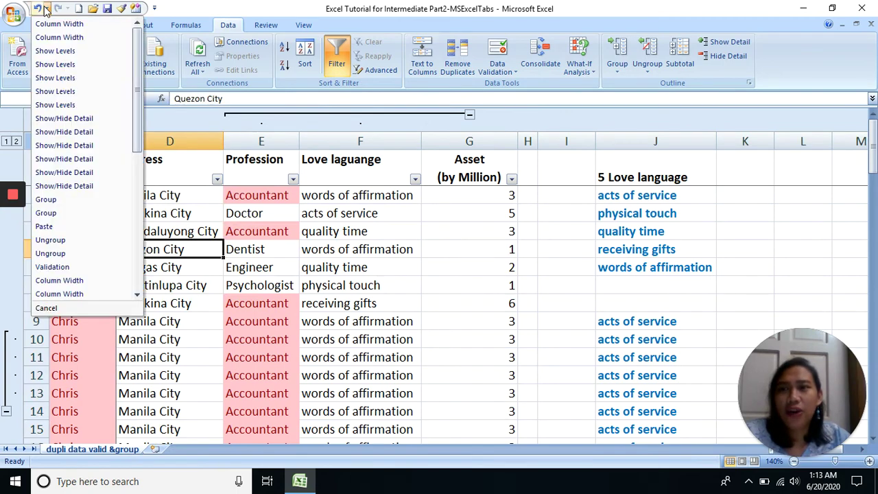
click(55, 21)
click(218, 249)
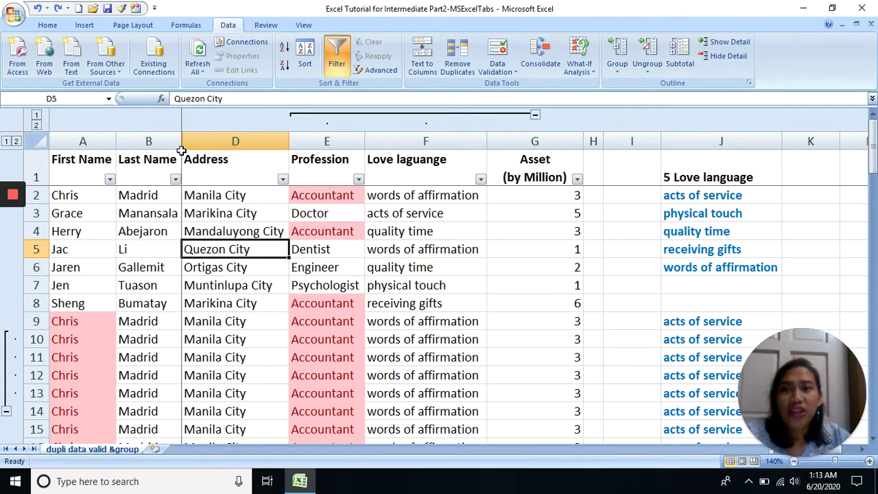
Unhide the Age column between the Last Name and Address columns
click(233, 143)
drag(148, 141, 197, 139)
click(217, 198)
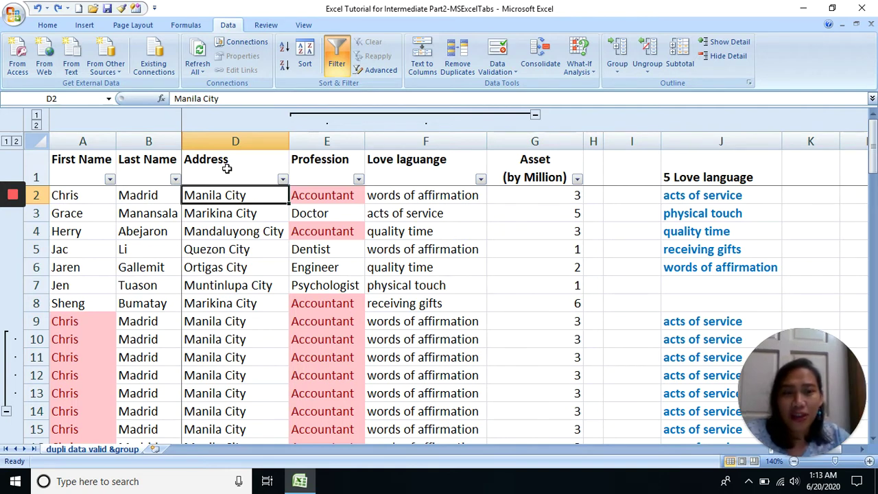
click(145, 160)
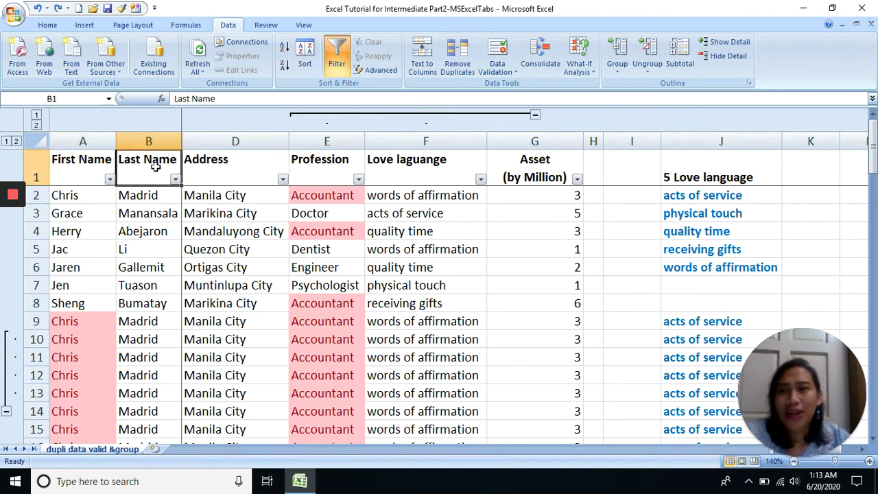
click(200, 163)
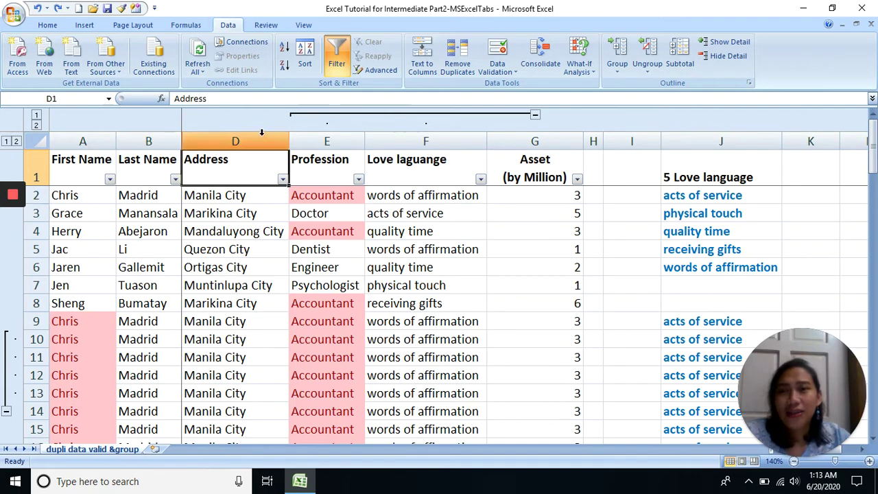
drag(162, 142, 210, 141)
right_click(210, 140)
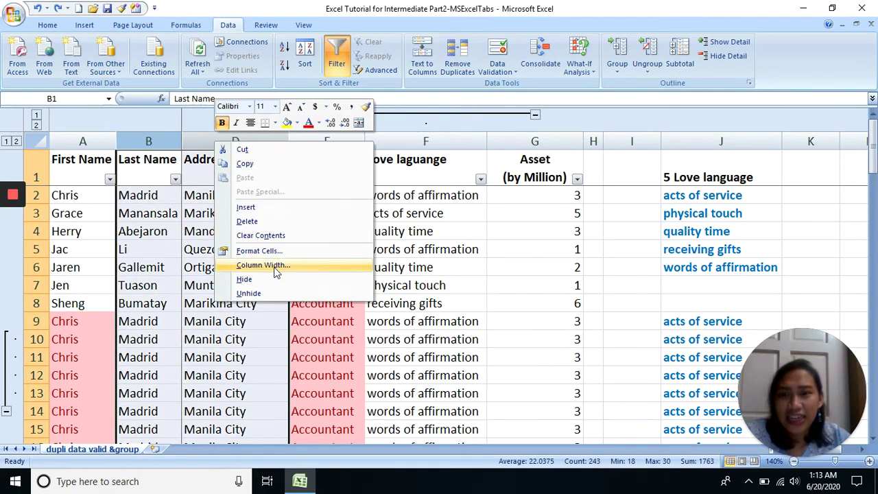
click(275, 292)
click(233, 249)
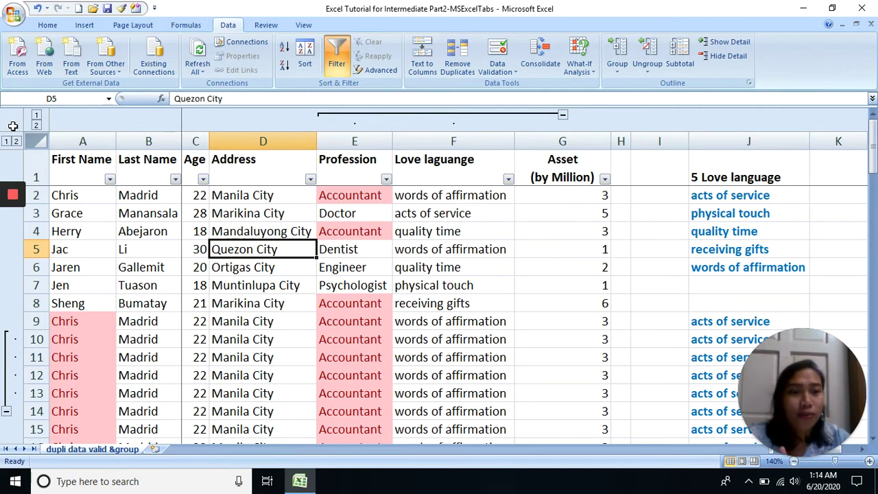
Group the Last Name and Age columns (B and C) and collapse the new group
click(354, 141)
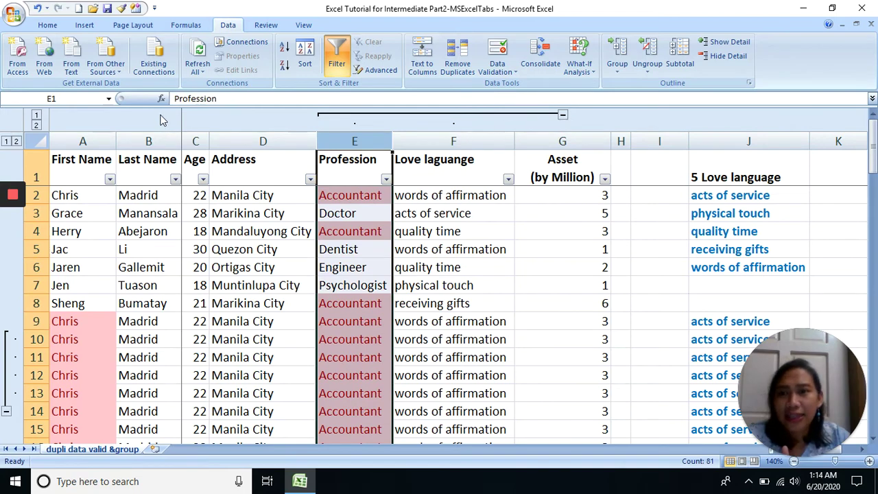
drag(148, 140, 195, 141)
click(618, 50)
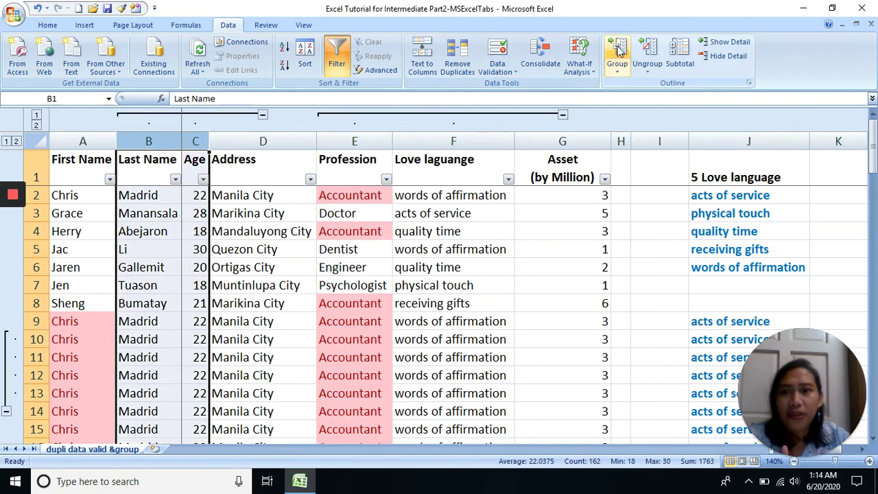
click(449, 249)
click(263, 114)
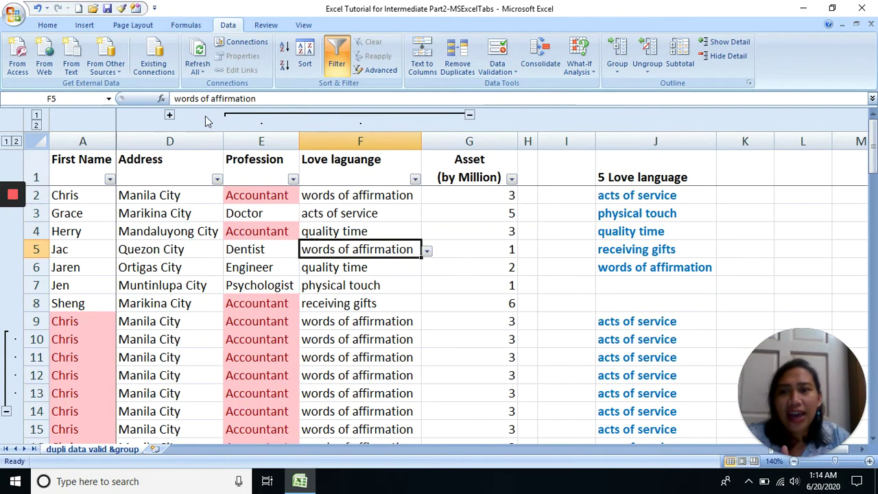
Expand the Last Name and Age group, then collapse and re-expand both column groups one at a time
click(169, 116)
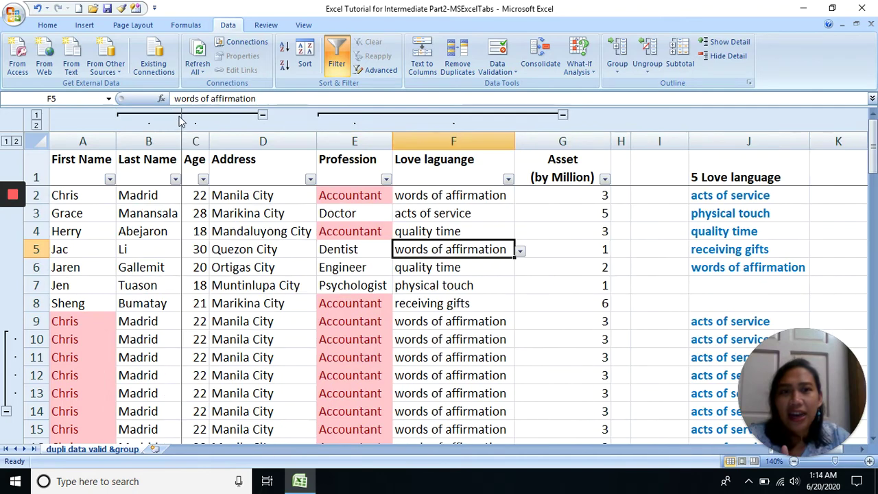
click(262, 115)
click(471, 115)
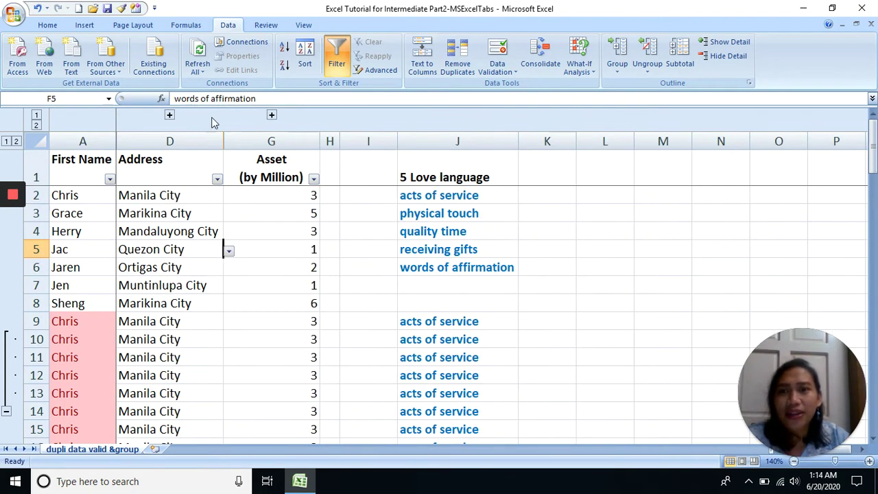
click(169, 115)
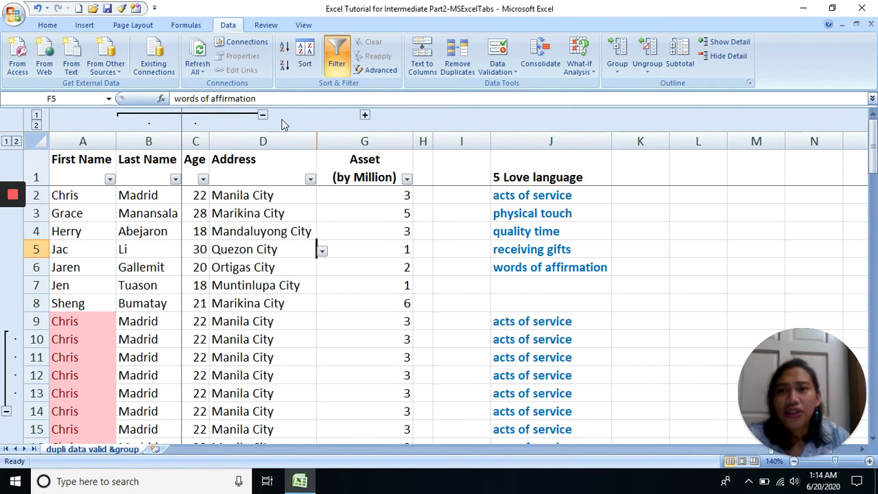
click(363, 115)
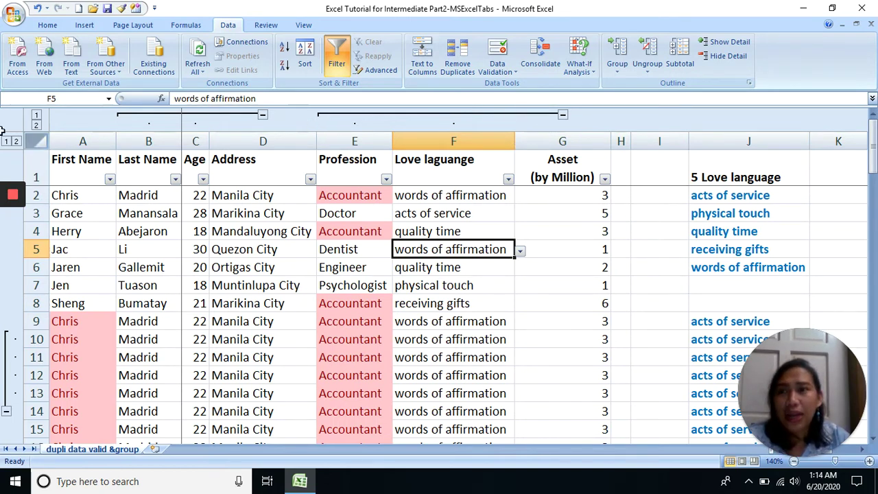
Toggle all column groups between outline levels 1 and 2, finishing at level 1, and expand each group individually
click(37, 116)
click(36, 126)
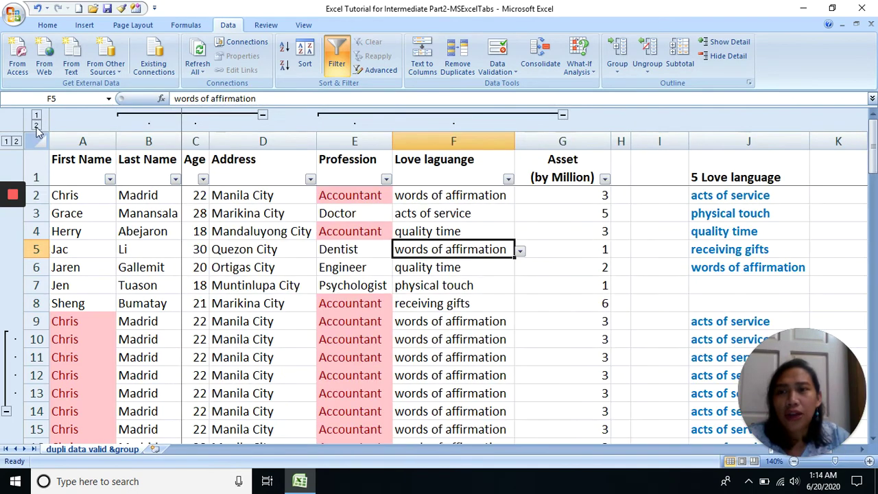
click(36, 116)
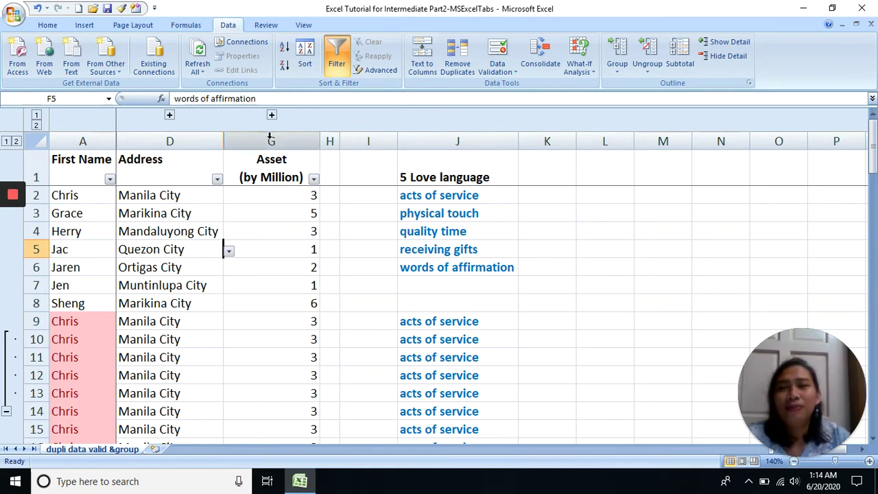
click(169, 115)
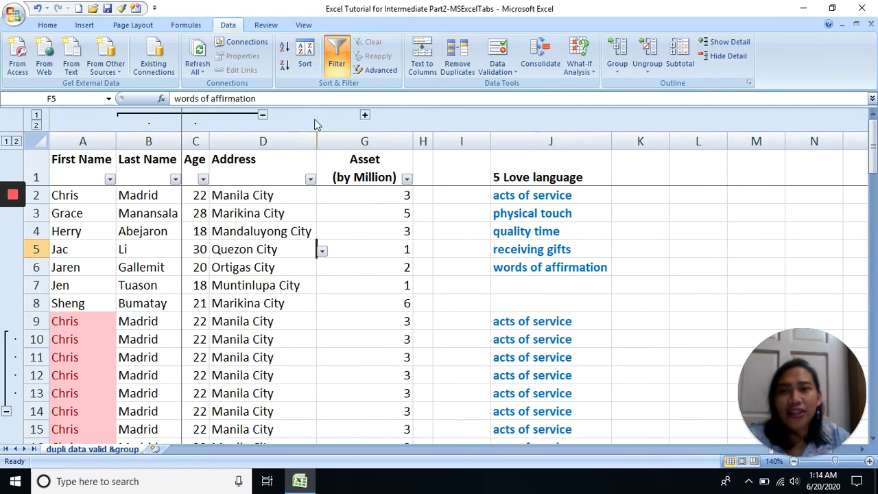
click(364, 115)
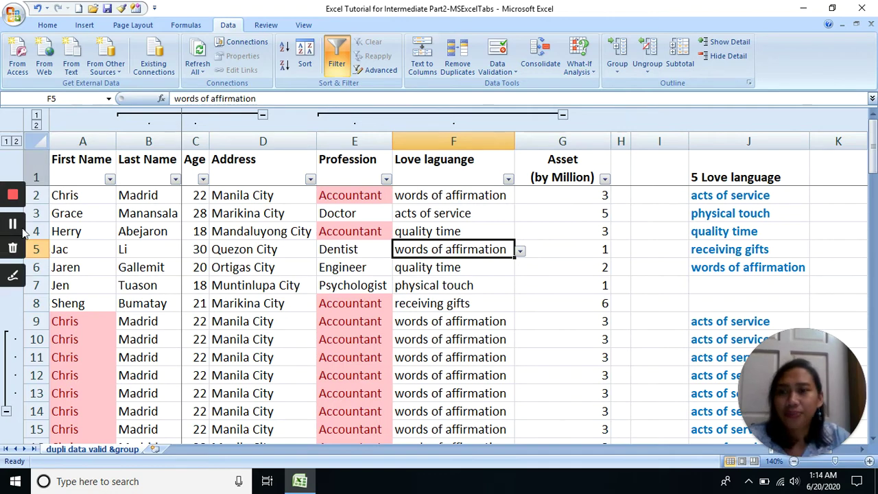
click(13, 225)
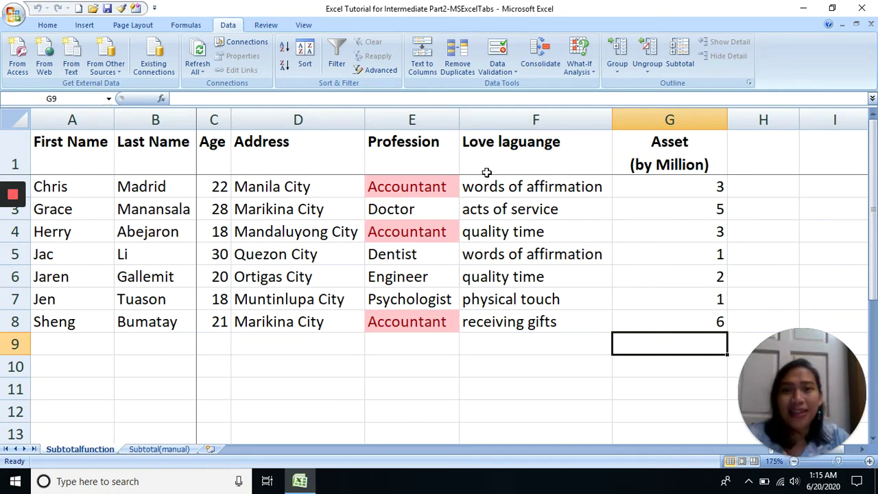
mouse_move(14, 230)
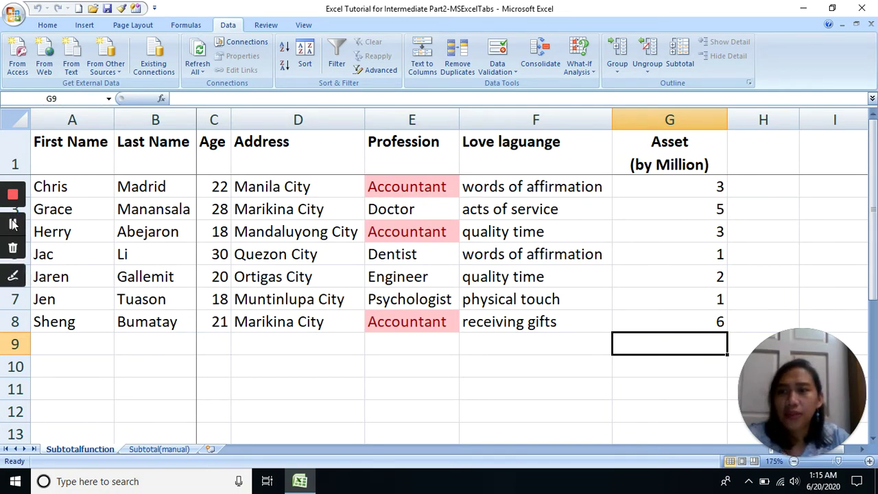
Sort the table A1:G8 on the Subtotalfunction sheet by Profession values from A to Z, treating the first row as headers
click(155, 232)
drag(676, 318, 63, 121)
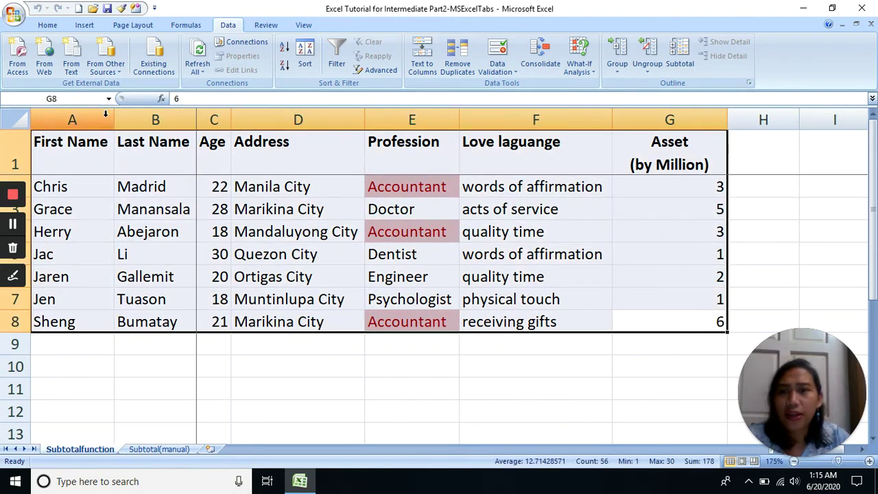
click(305, 56)
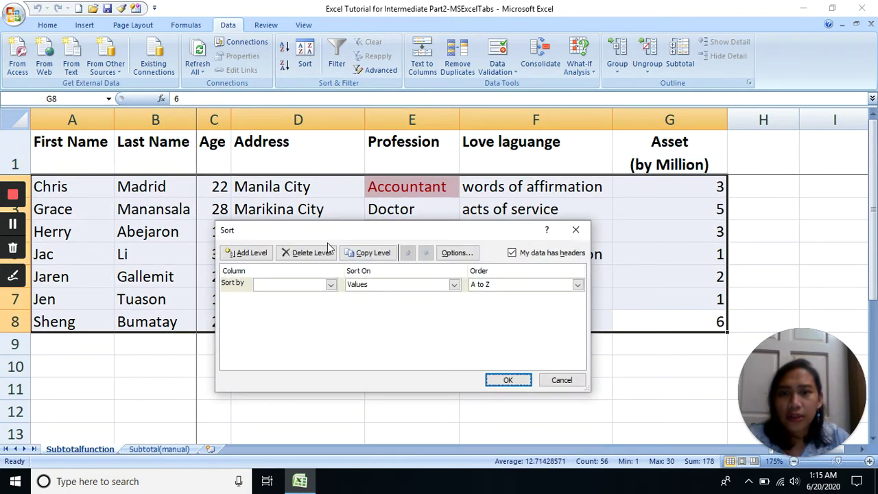
click(280, 286)
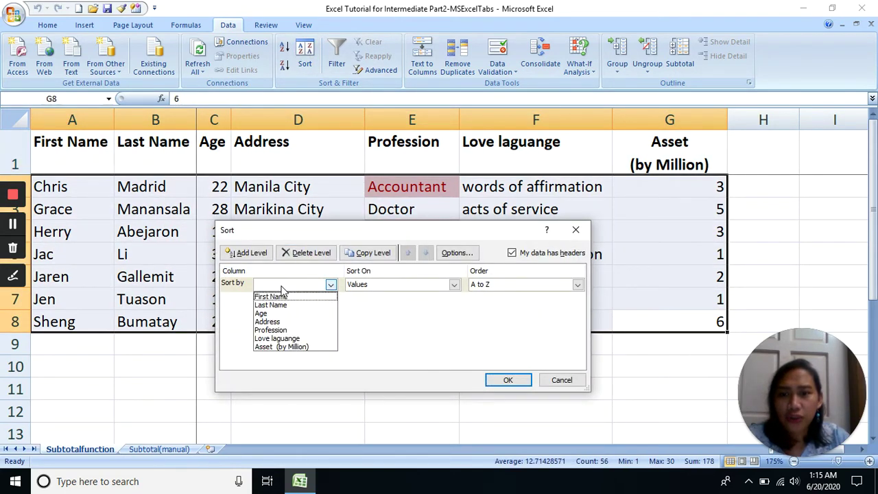
click(291, 332)
click(517, 379)
Examine how the sorted Profession column groups the Accountant entries ahead of the other professions
click(538, 270)
click(408, 226)
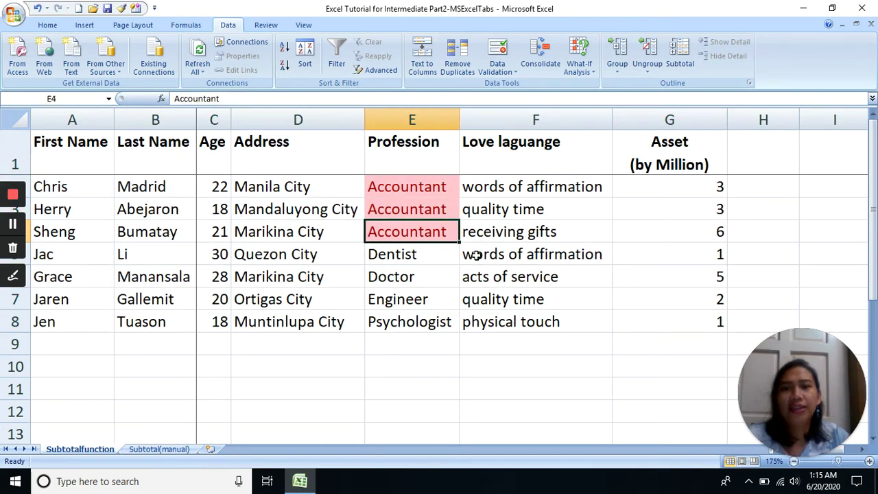
drag(345, 235, 346, 209)
drag(404, 183, 417, 233)
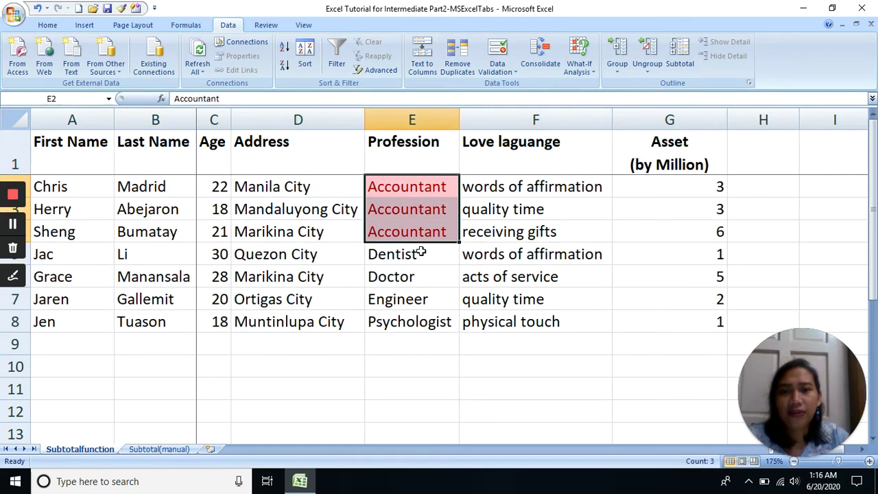
click(421, 252)
drag(411, 282, 416, 305)
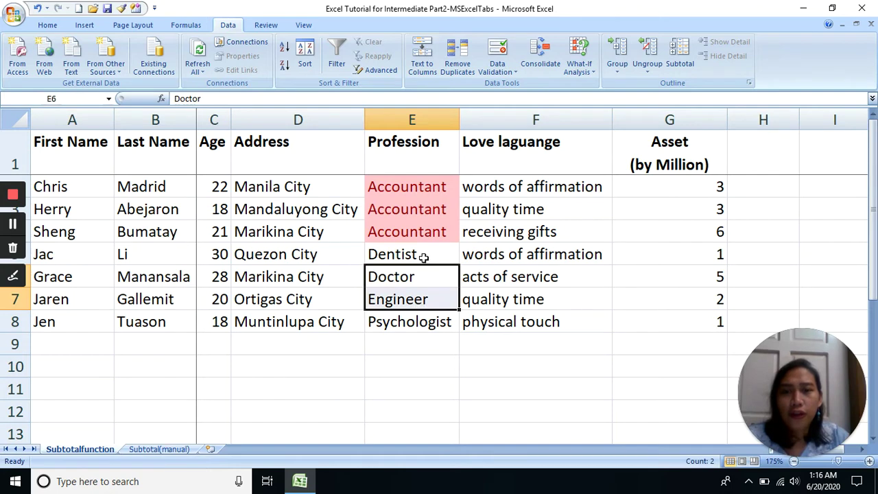
drag(424, 257, 427, 313)
click(624, 227)
Add Sum subtotals of Asset (by Million) to A1:G8 at each change in Profession, replacing current subtotals and placing summaries below the data
drag(663, 318, 51, 156)
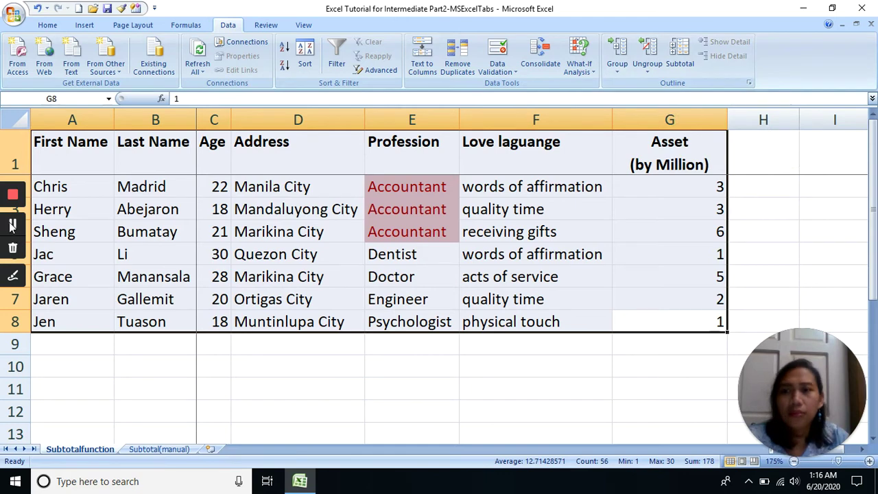
click(680, 53)
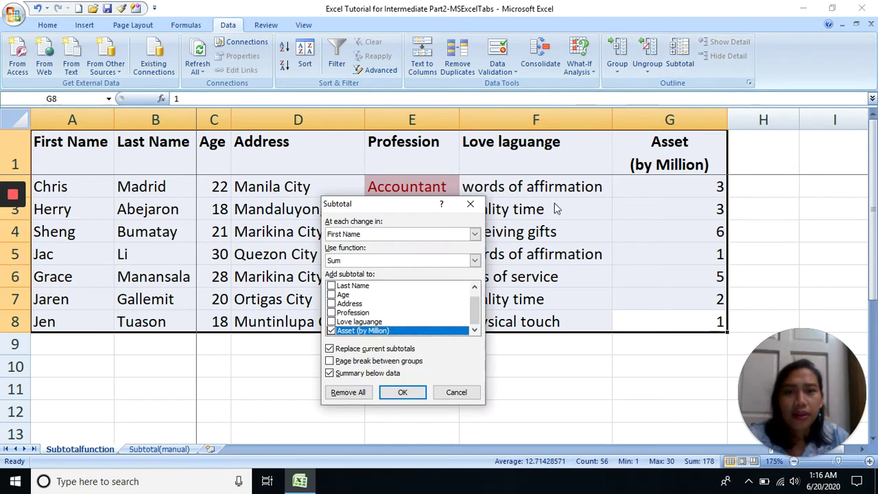
click(356, 234)
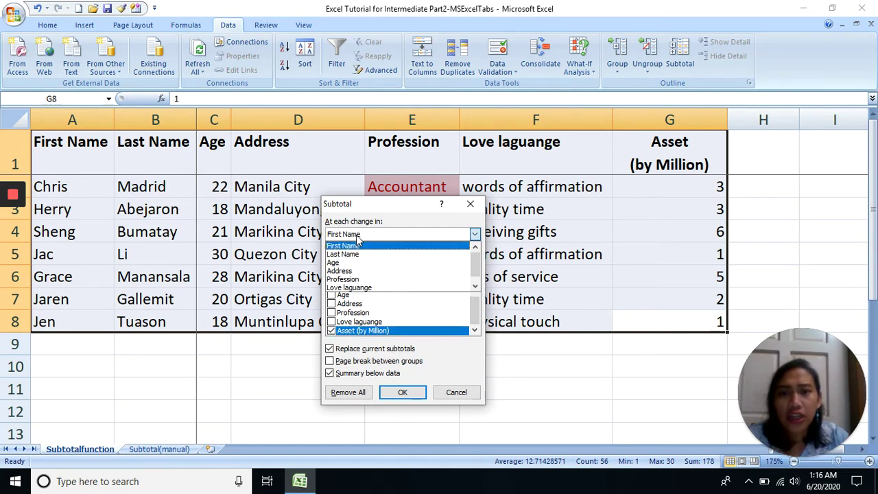
click(346, 280)
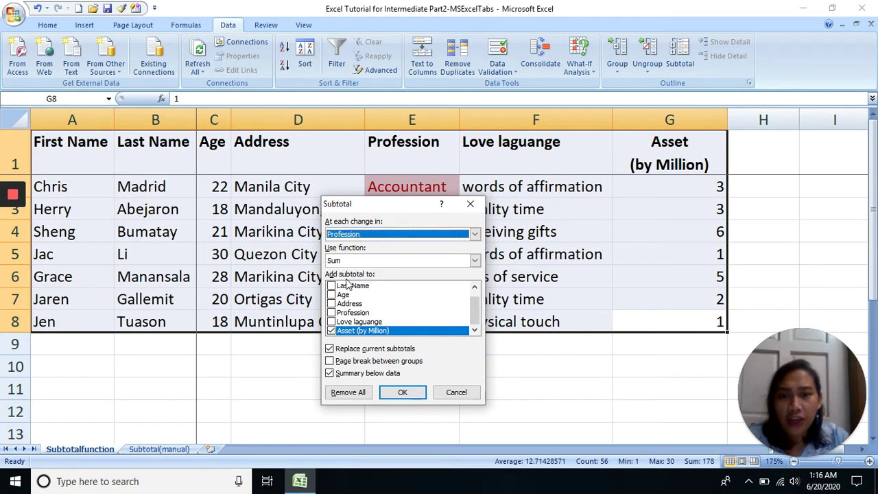
click(350, 260)
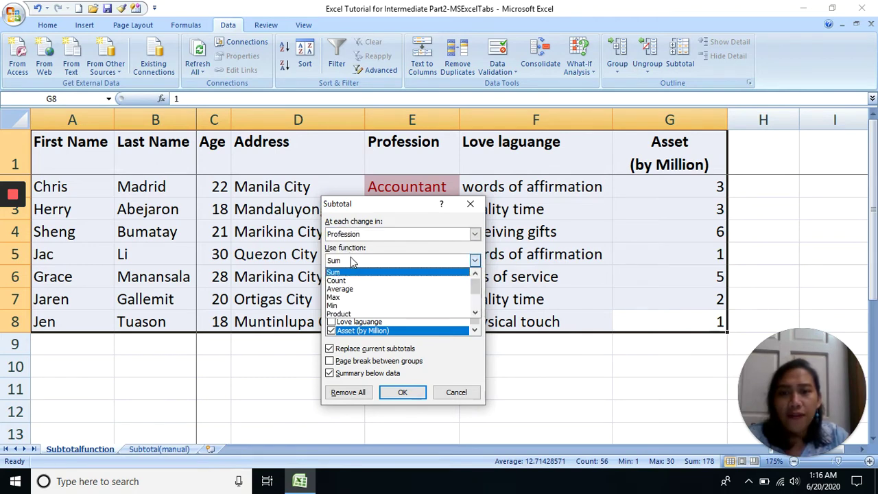
click(351, 261)
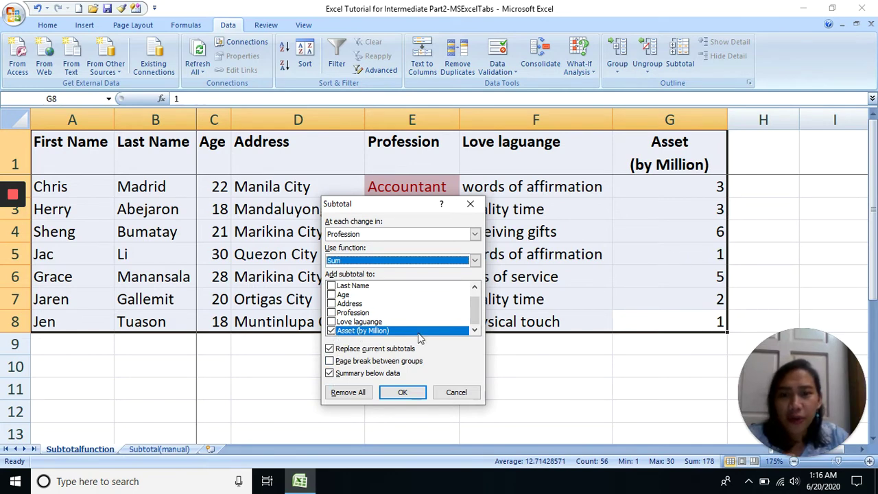
click(331, 349)
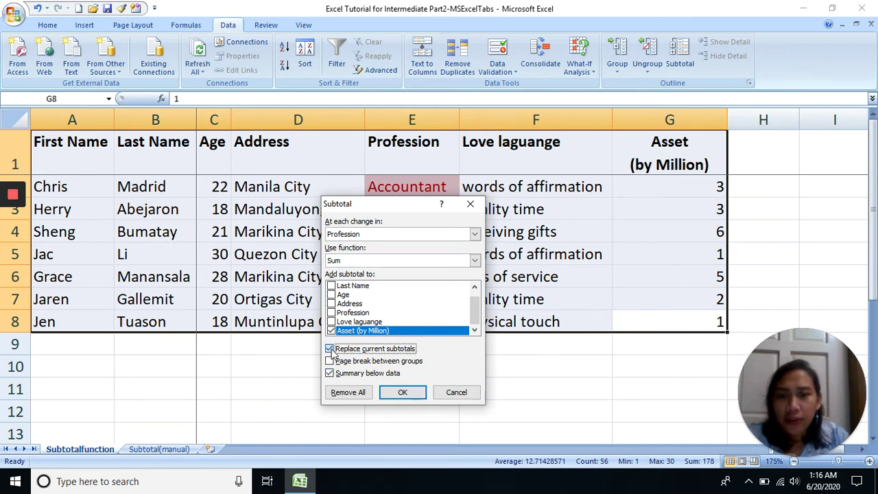
click(397, 394)
Review the subtotal rows and highlight the Accountant Total row from its label through its Asset subtotal
click(466, 296)
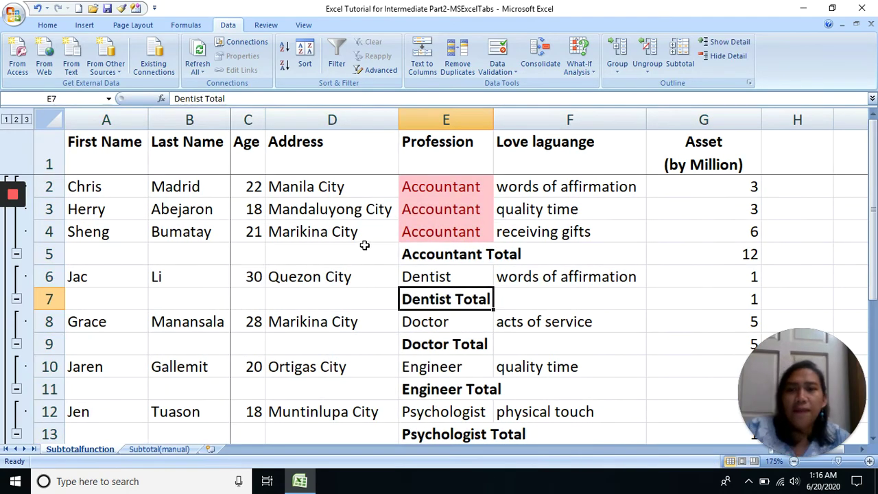
scroll(432, 213, down, 2)
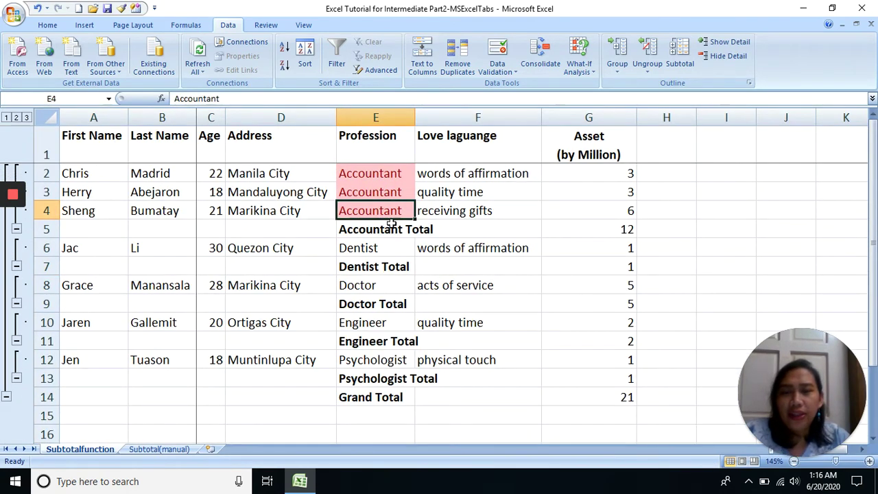
click(398, 226)
shift+click(625, 227)
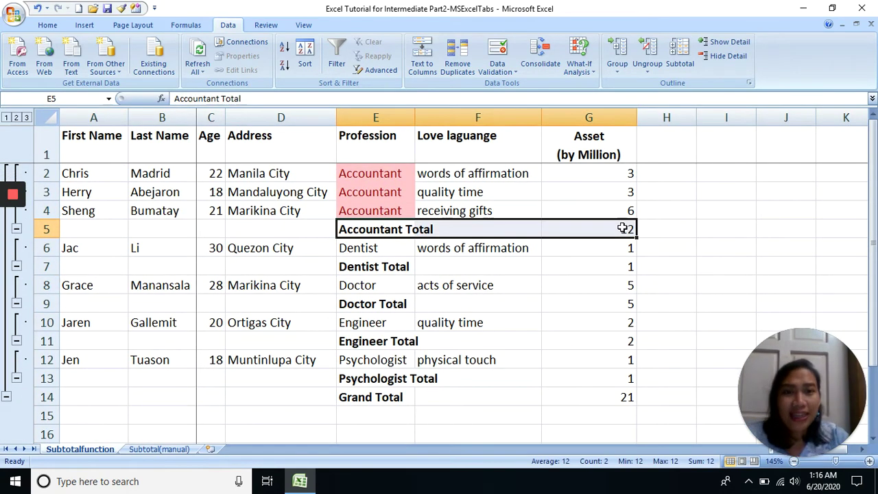
click(386, 232)
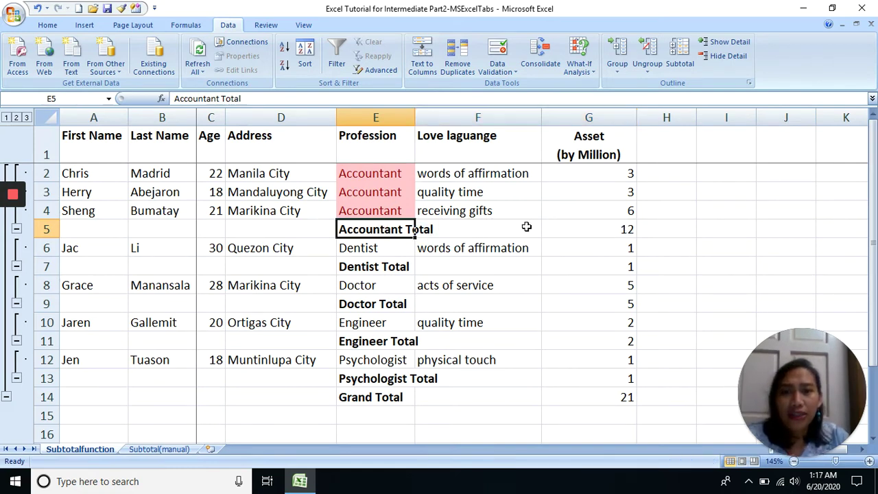
Inspect the SUBTOTAL formulas in the Asset column for the Accountant, Dentist, Doctor and Engineer totals, leaving each unchanged
click(617, 228)
double_click(617, 228)
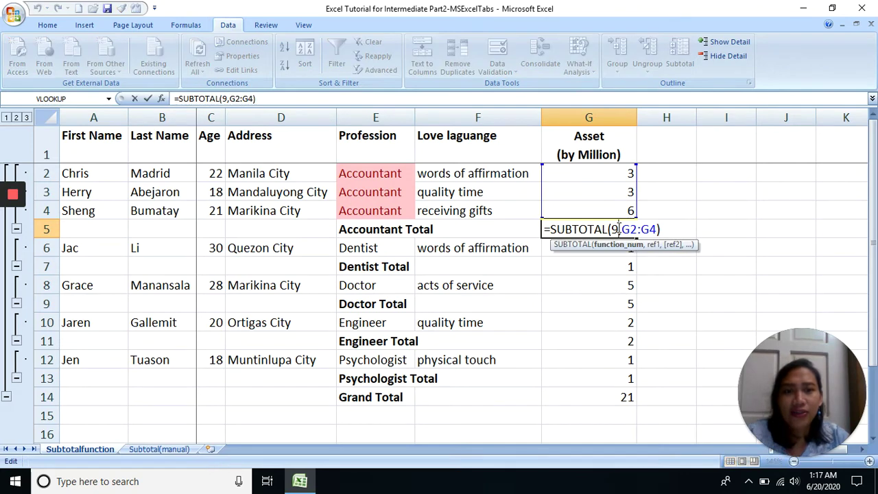
key(Escape)
click(592, 267)
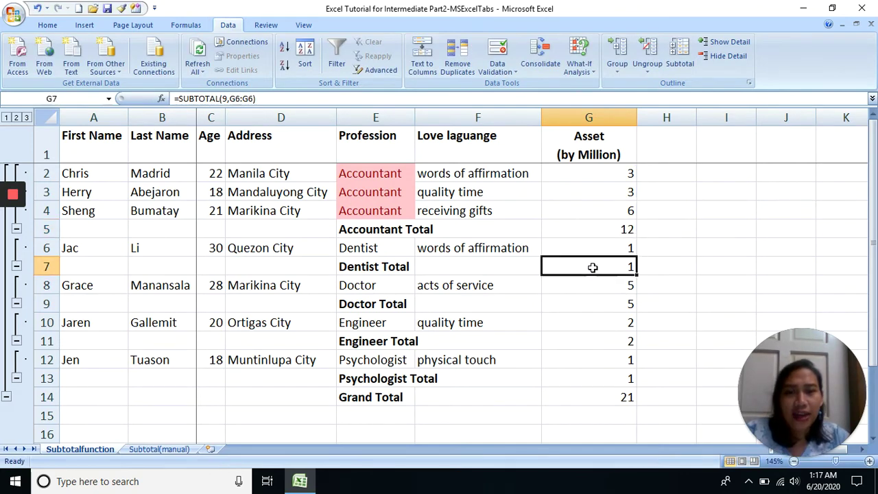
double_click(591, 267)
key(Escape)
double_click(576, 303)
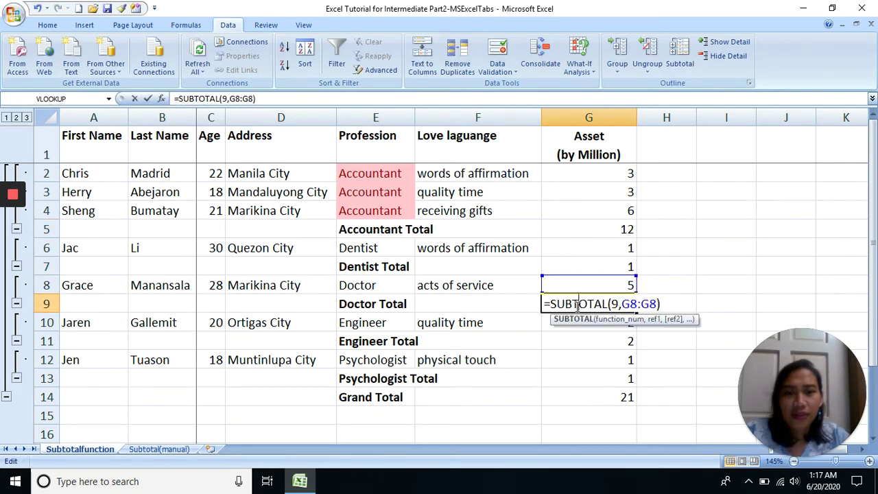
key(Escape)
double_click(562, 341)
key(Escape)
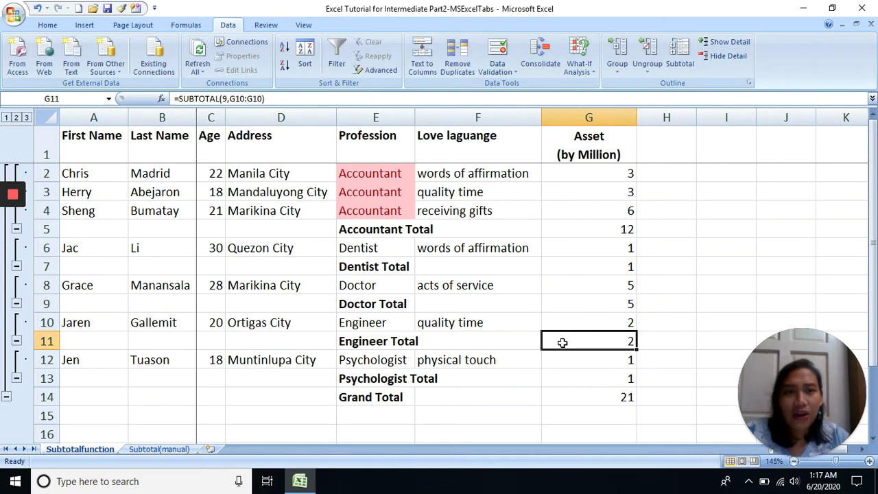
Inspect the Asset formulas for the Psychologist Total and Grand Total, cancelling any edits
double_click(562, 377)
click(565, 394)
double_click(565, 394)
key(Escape)
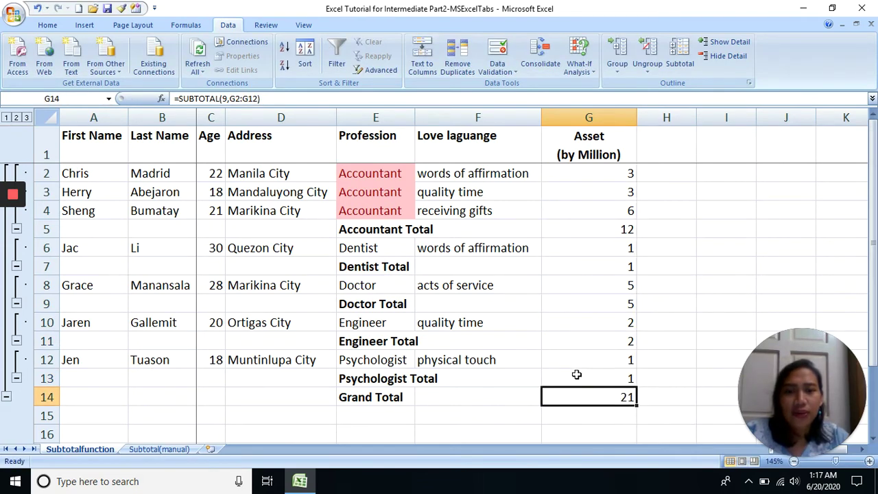
double_click(622, 395)
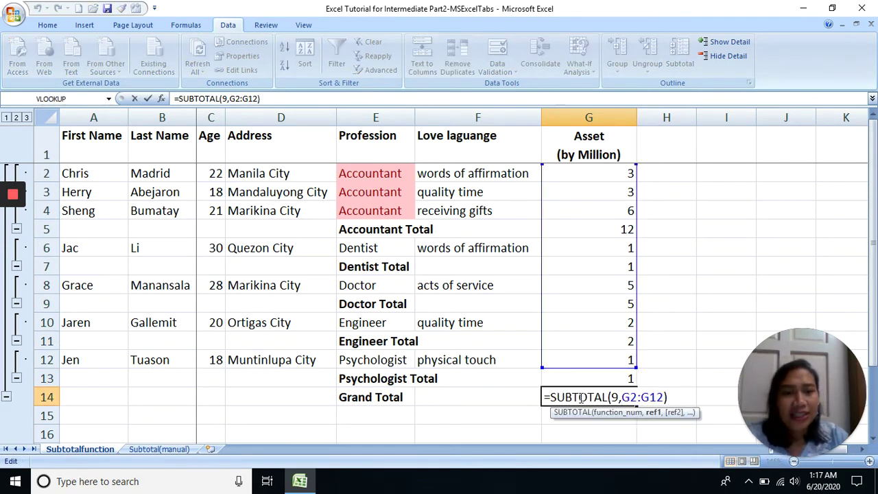
drag(659, 290, 660, 311)
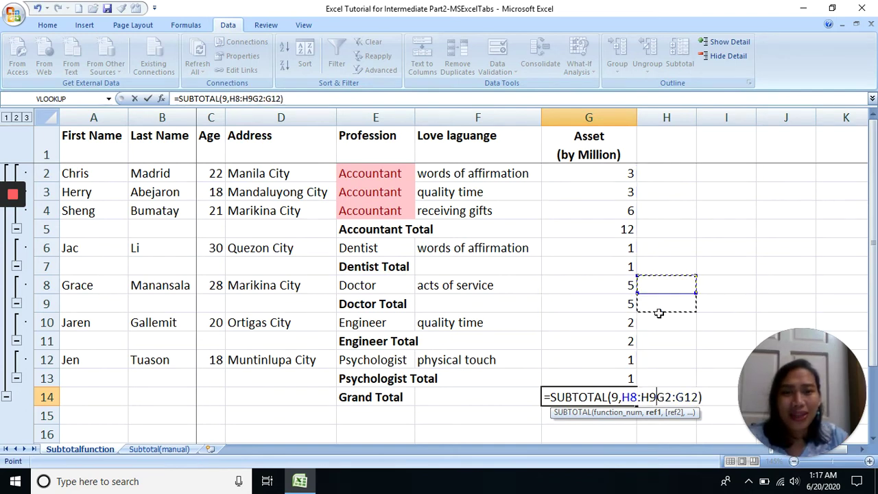
key(Escape)
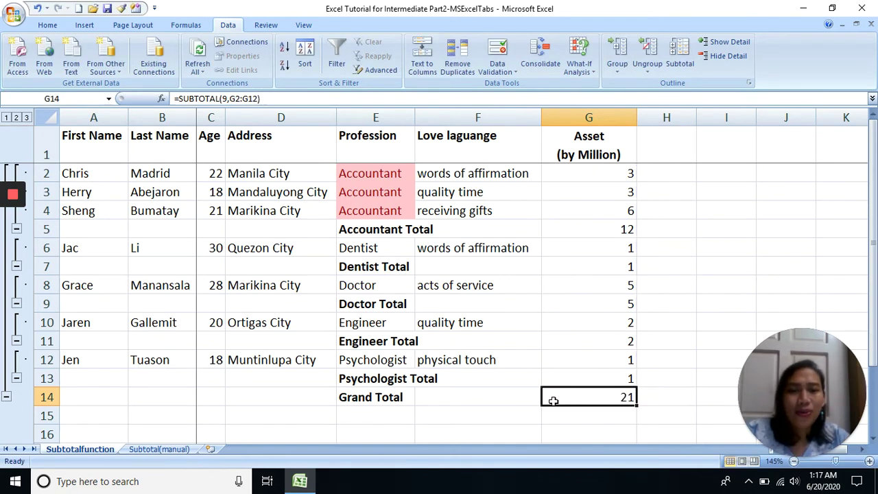
Review the Grand Total row, then open the Subtotal(manual) sheet and look over its Accountant rows
click(388, 397)
click(625, 397)
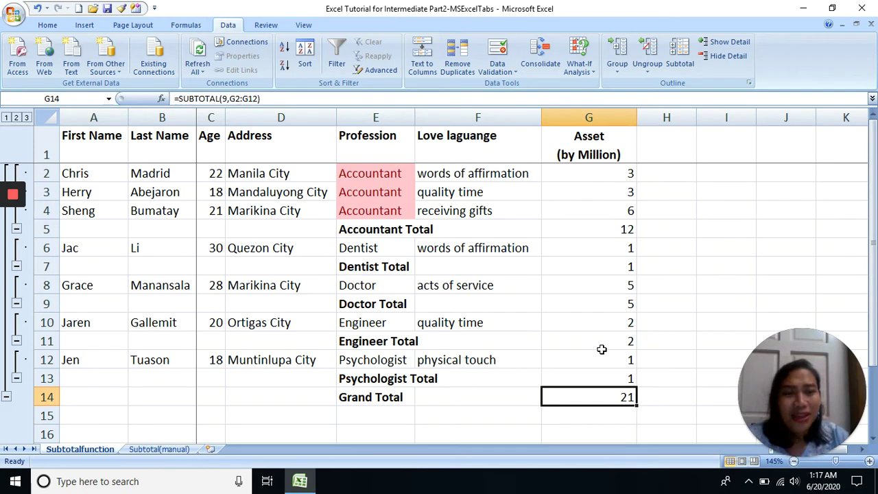
click(175, 451)
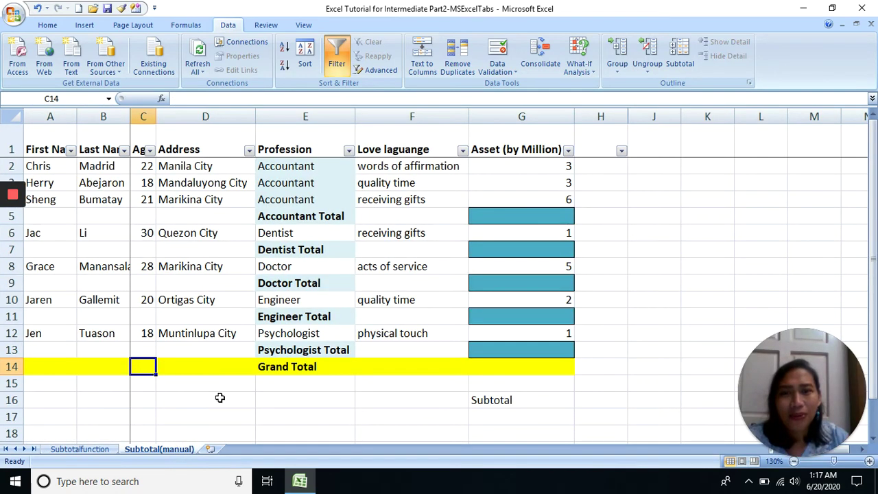
click(532, 216)
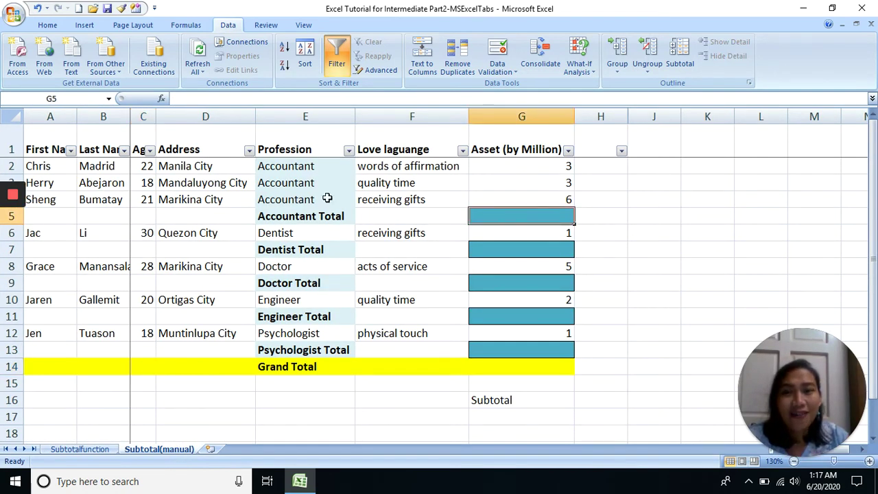
drag(368, 200, 62, 166)
click(300, 218)
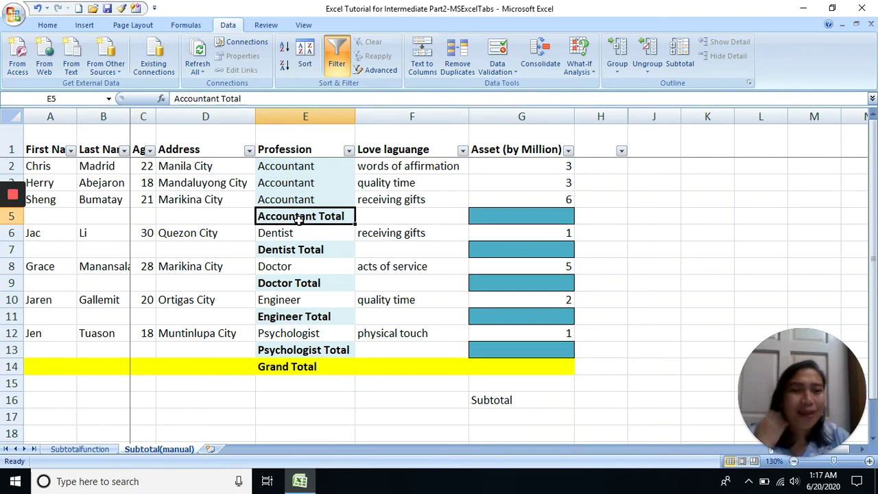
Enter =SUBTOTAL(9,G2:G4) in G5 to sum the Accountant assets
click(559, 216)
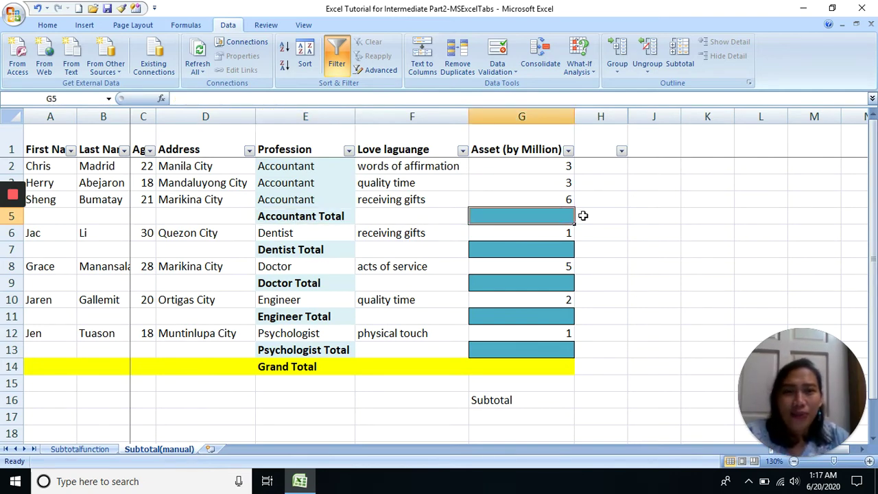
text(=sub)
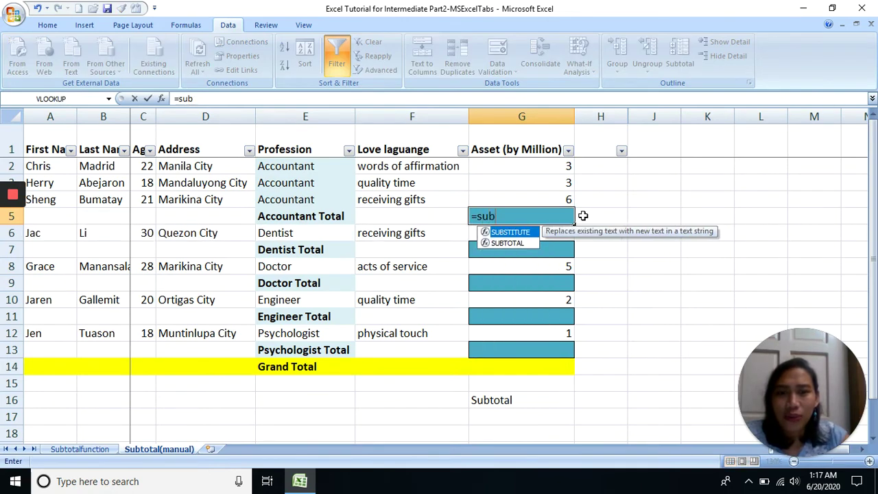
double_click(526, 245)
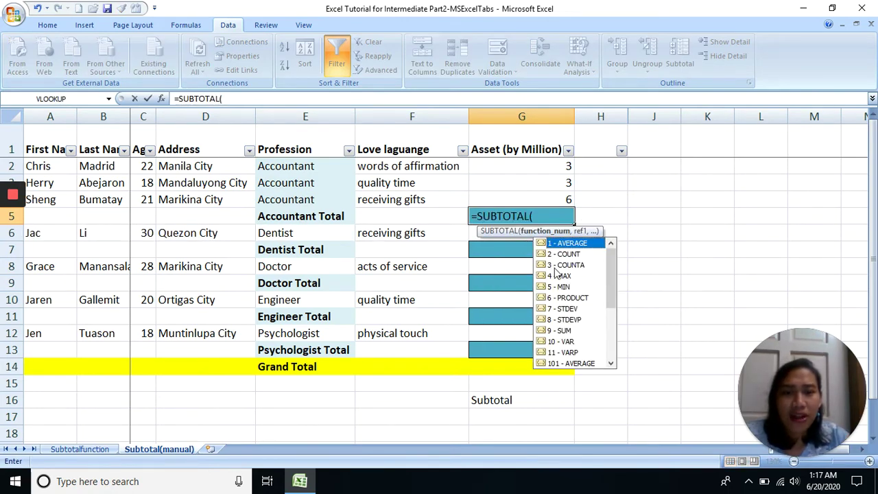
text(9)
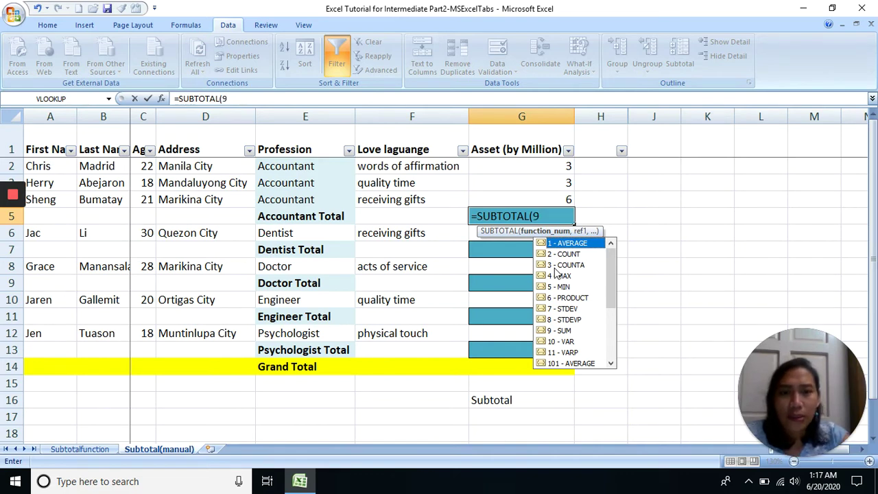
text(,)
drag(558, 164, 552, 198)
key(Return)
Enter =SUBTOTAL(9,G6) in G7 as the Asset subtotal of the Dentist Total row
key(Down)
key(Down)
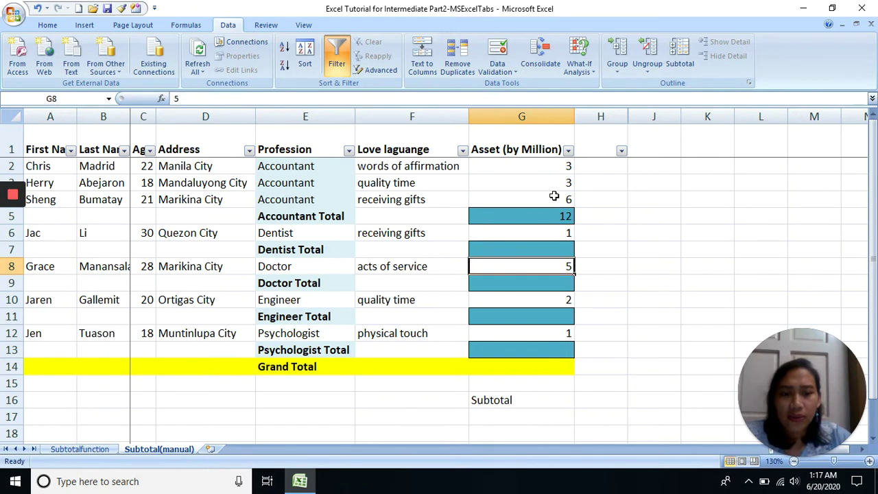
key(Up)
text(=sub)
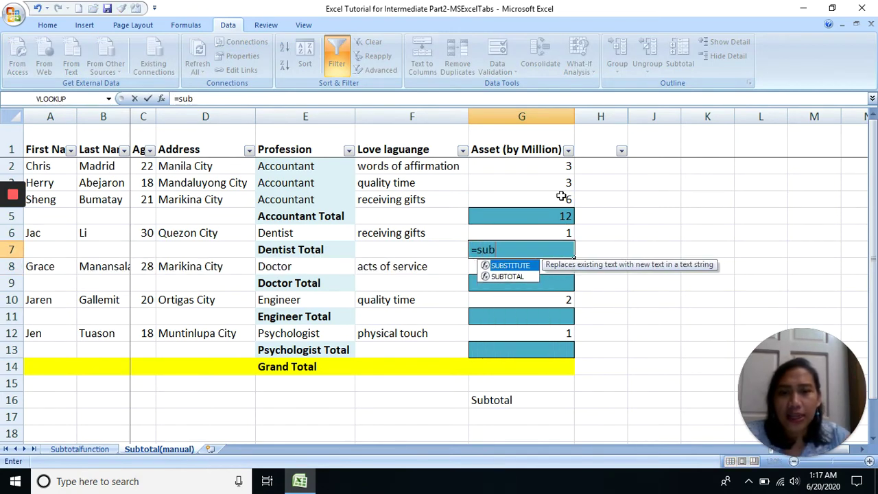
double_click(520, 277)
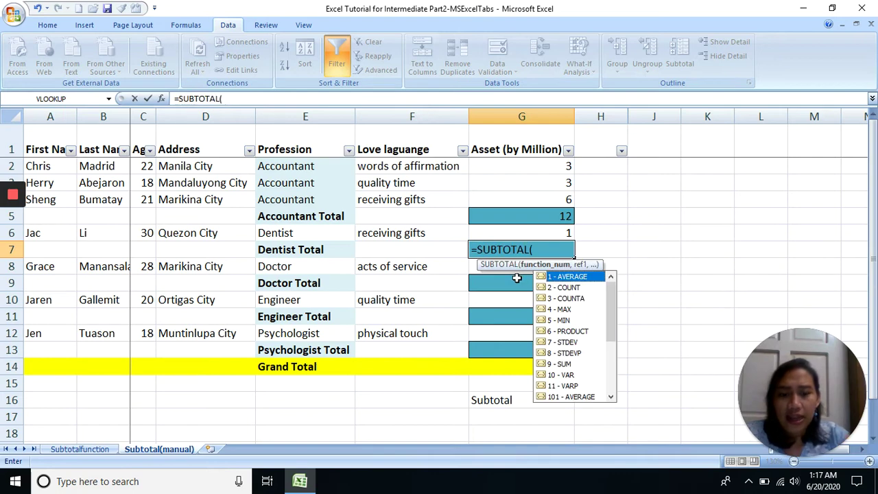
text(9,)
click(539, 232)
key(Return)
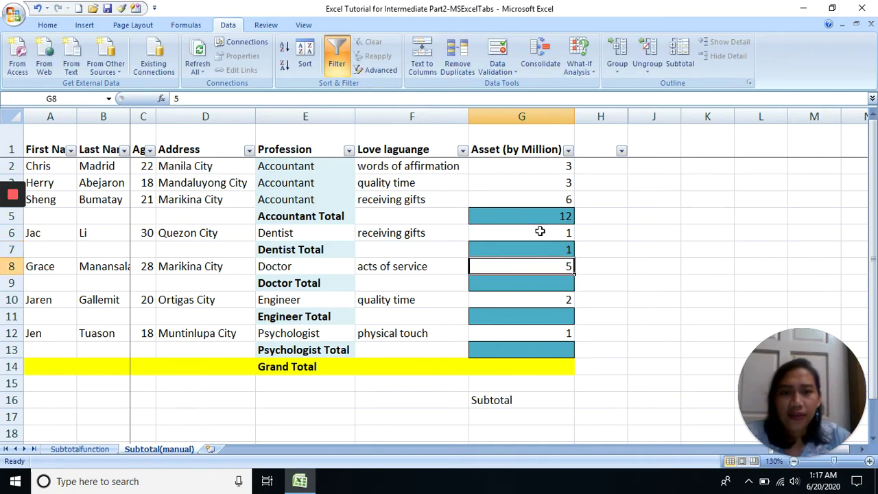
Copy the Dentist Total formula from G7 into the Doctor, Engineer and Psychologist total cells G9, G11 and G13
key(Up)
key(ctrl+c)
key(Down)
key(Down)
key(ctrl+v)
key(Down)
key(Down)
key(ctrl+v)
key(Down)
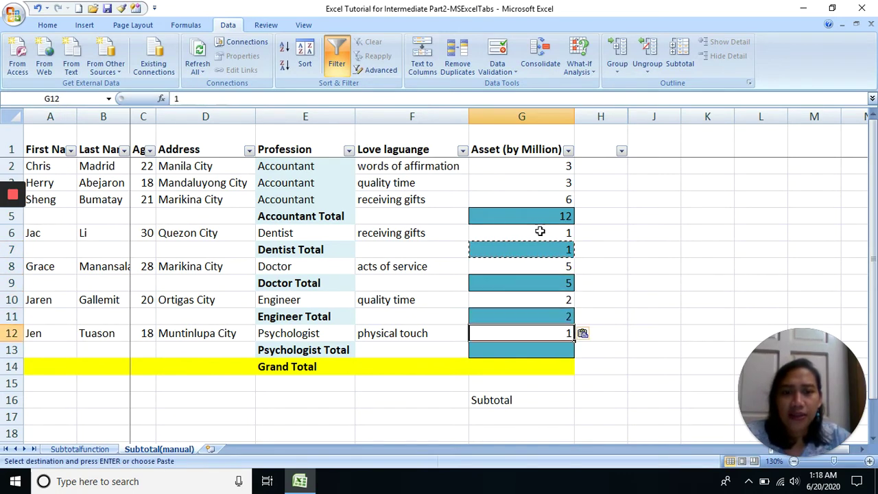
key(Down)
key(ctrl+v)
Check the Accountant, Dentist and Psychologist subtotal formulas in the Asset column and locate the Grand Total row
click(568, 178)
click(550, 215)
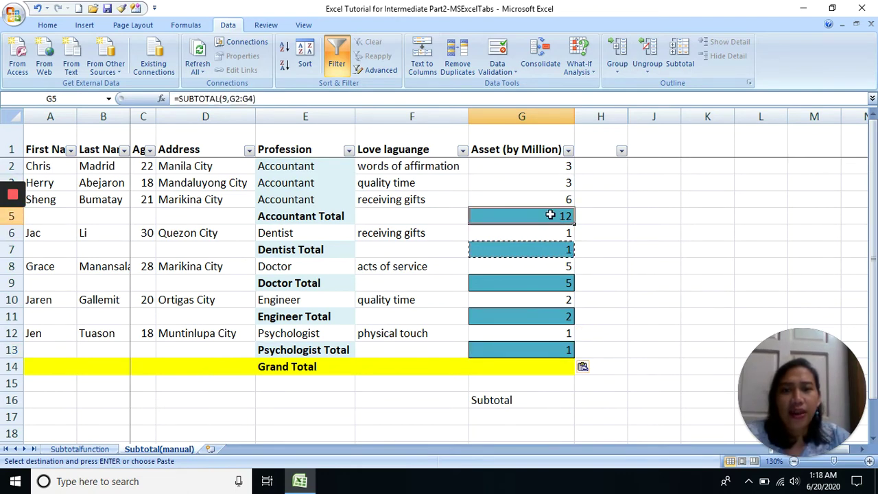
click(517, 360)
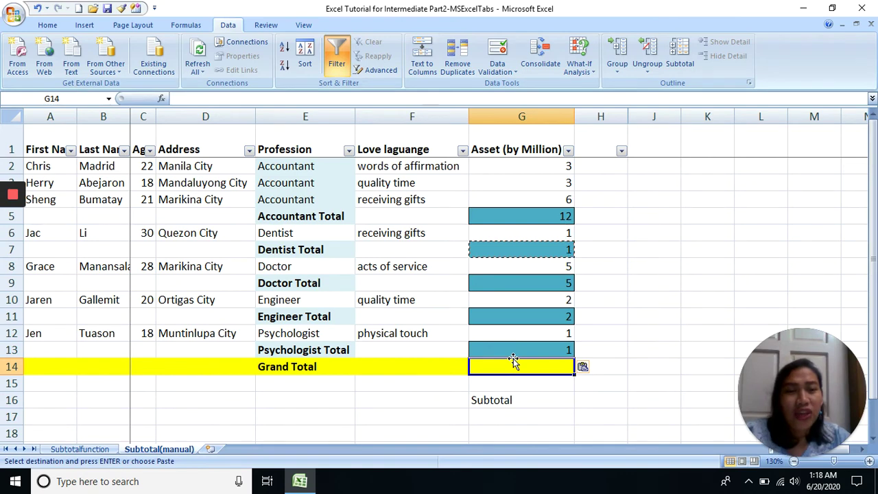
click(550, 203)
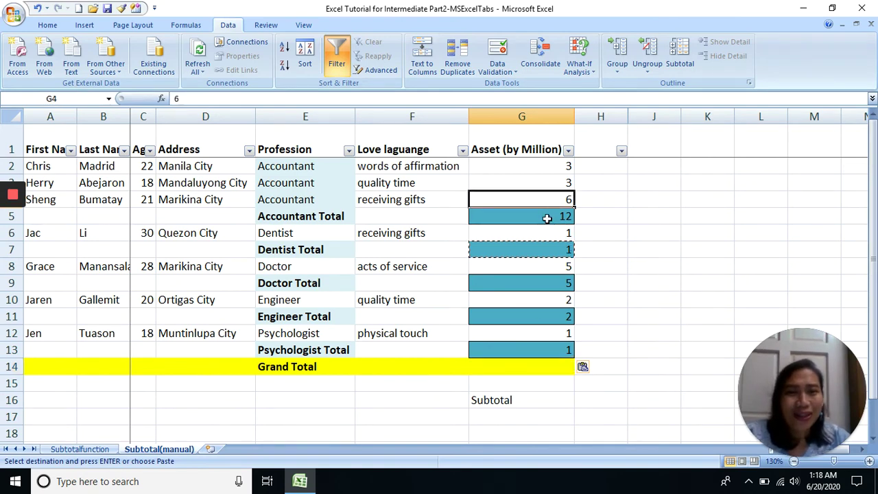
click(548, 219)
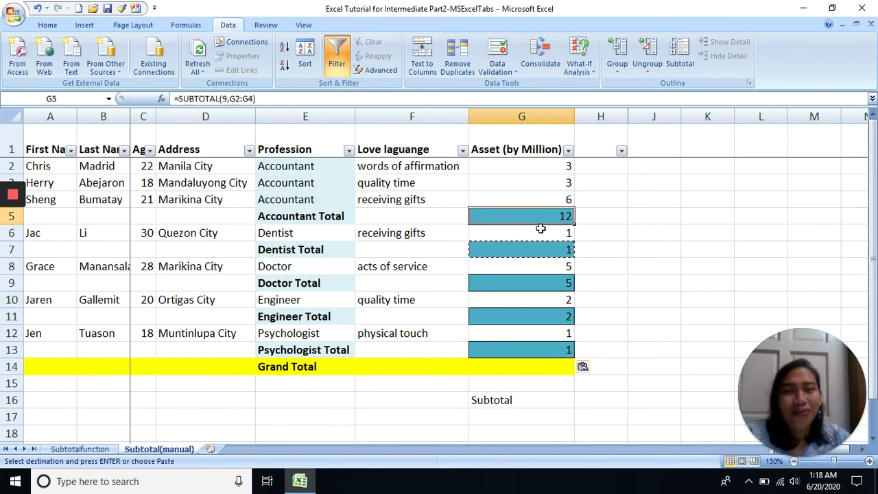
click(545, 255)
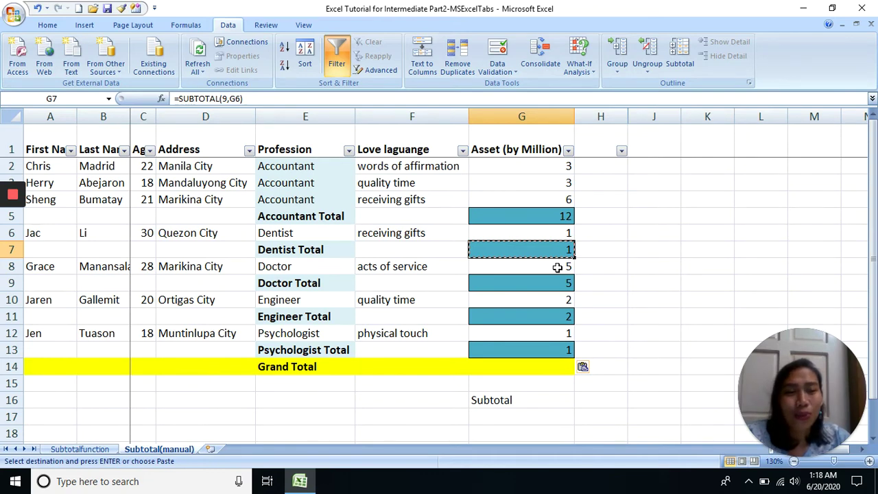
click(566, 215)
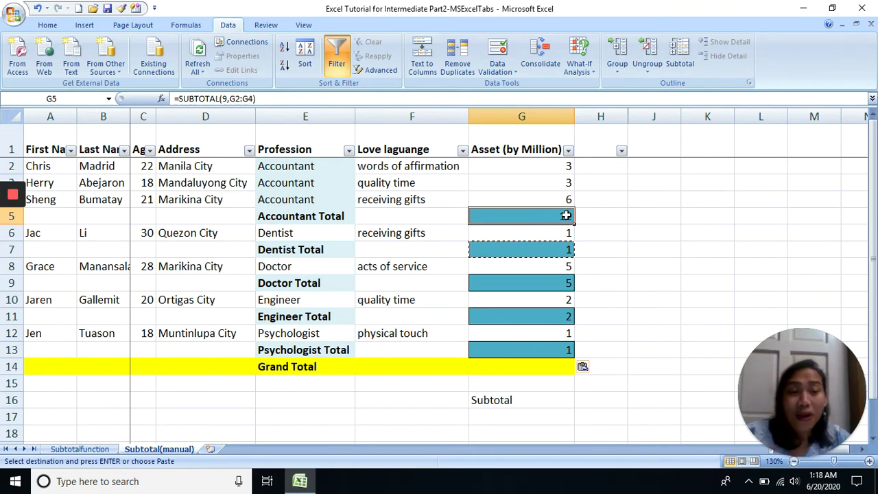
click(512, 350)
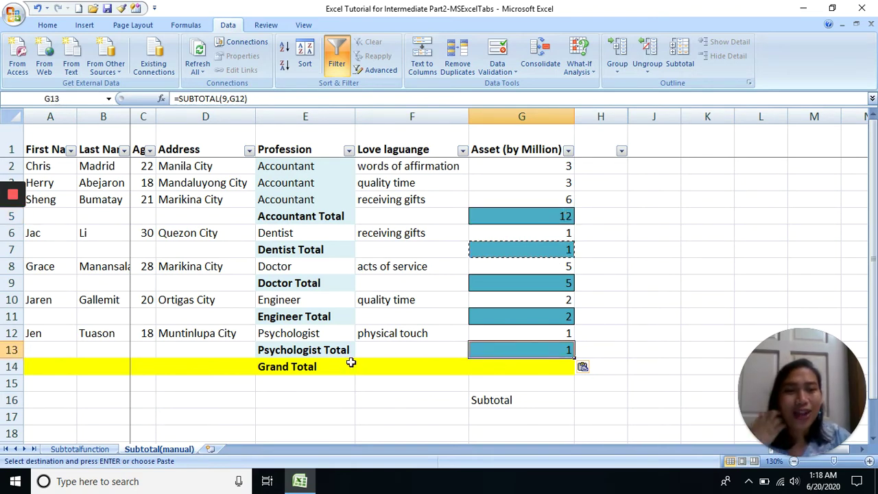
click(309, 373)
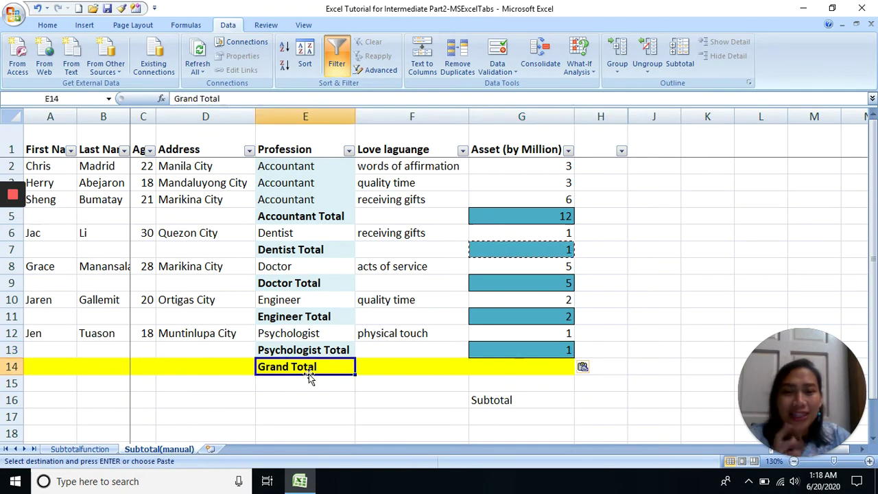
Enter =SUBTOTAL(9,G2:G13) in G14 as the Grand Total of the Asset column
click(492, 371)
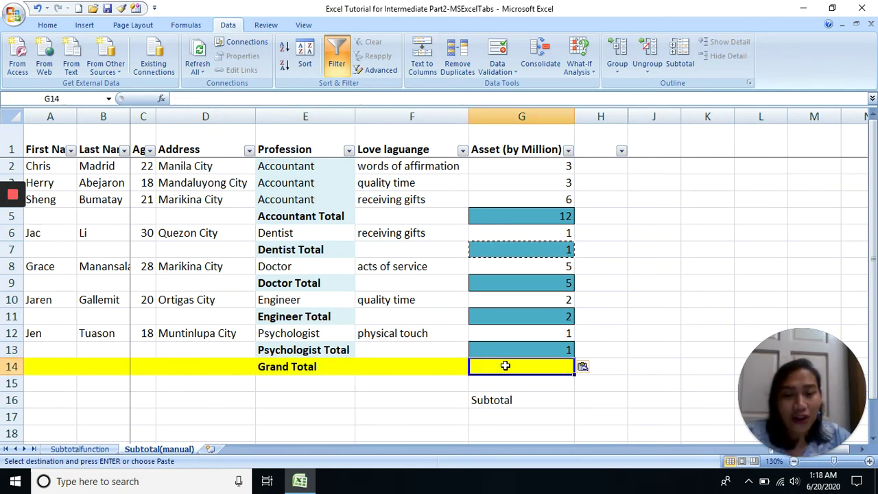
text(=sub)
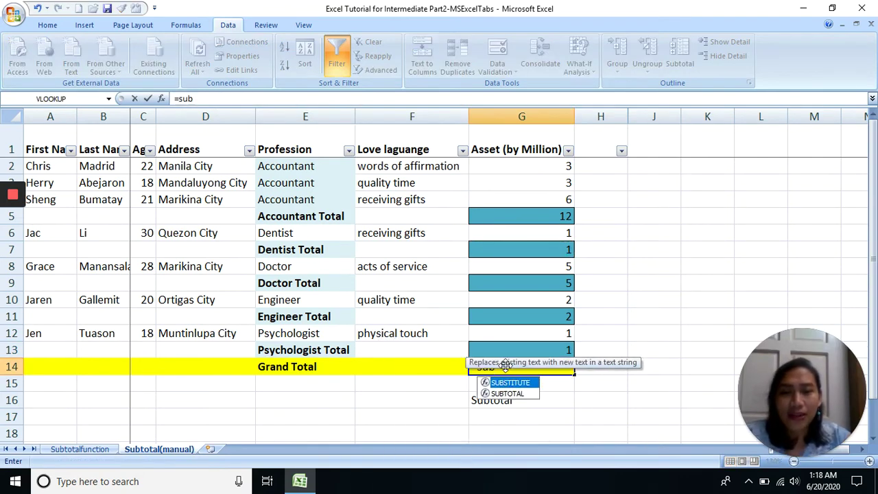
double_click(515, 394)
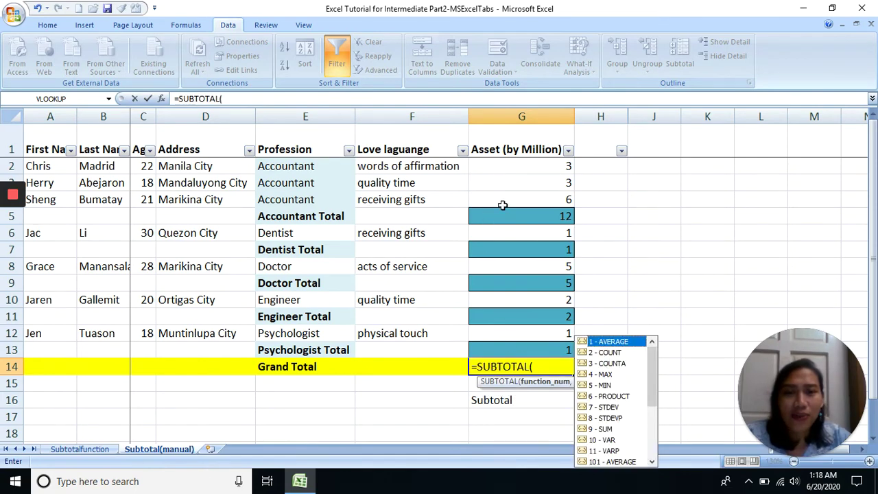
drag(528, 166, 534, 350)
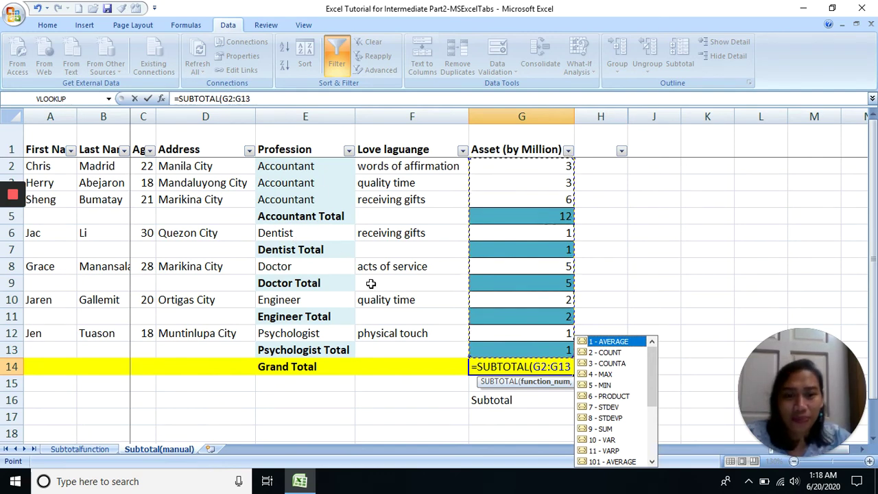
click(534, 366)
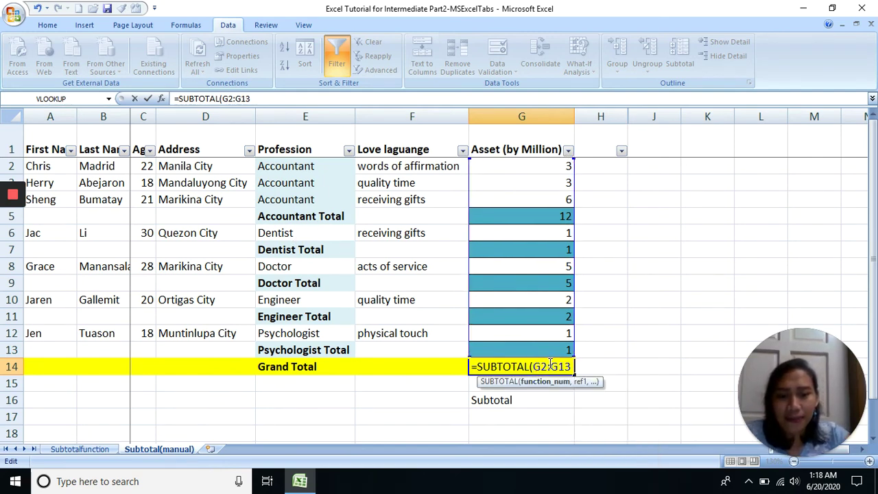
text(9,)
key(Right)
key(Right)
key(Right)
key(Right)
key(Right)
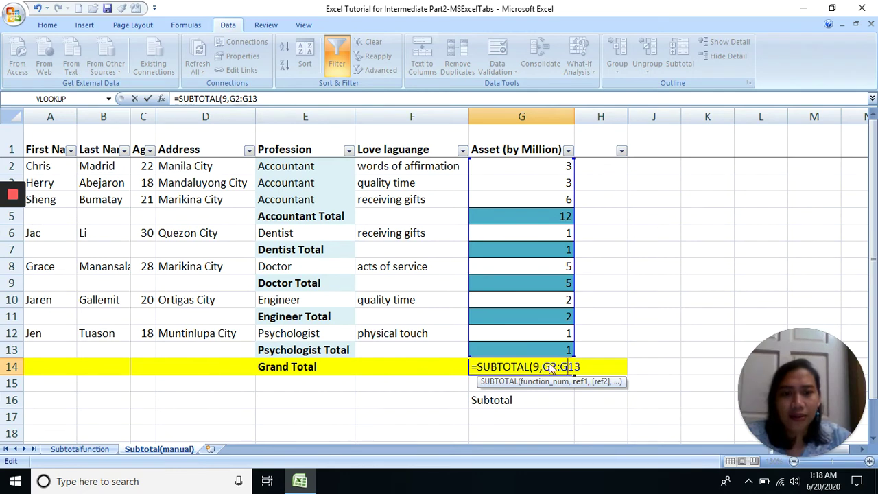
key(Return)
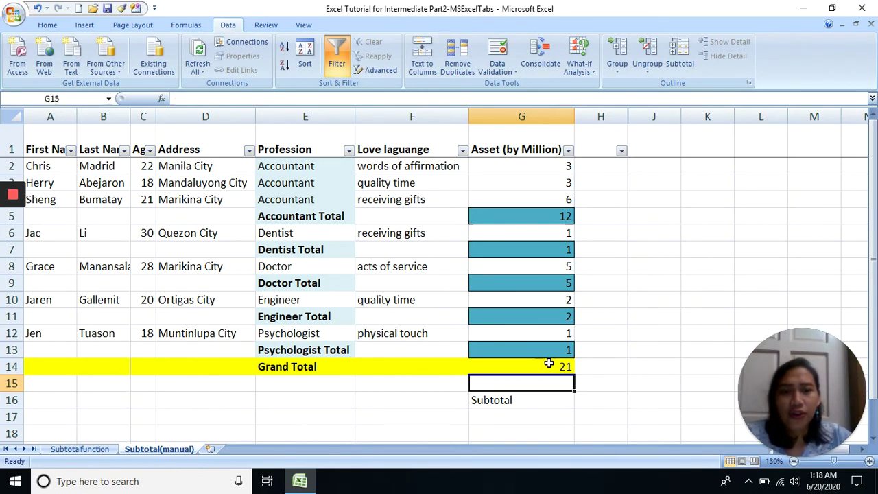
Inspect the Asset formulas of the Grand Total, Psychologist Total and Accountant Total rows, cancelling any cell edits
click(508, 364)
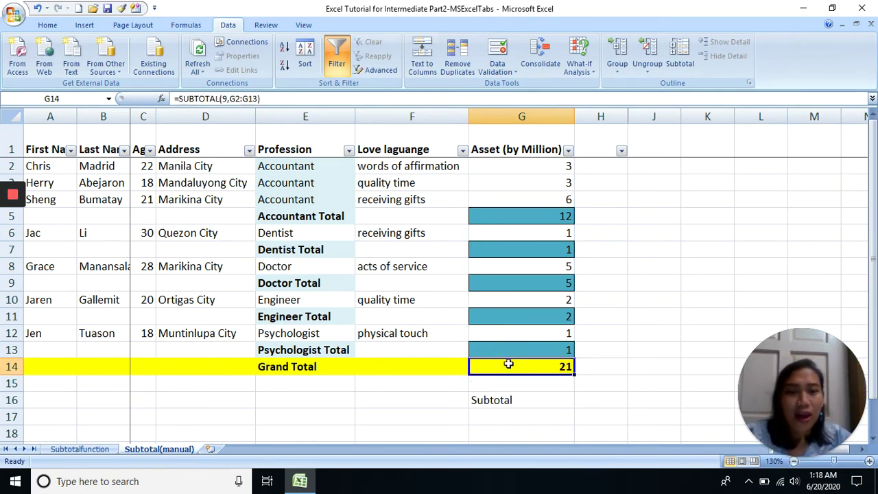
double_click(519, 365)
key(Escape)
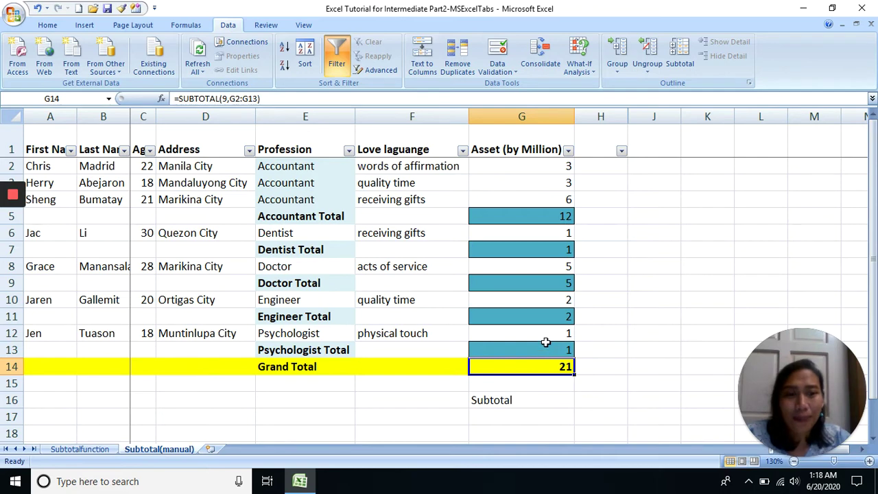
click(545, 343)
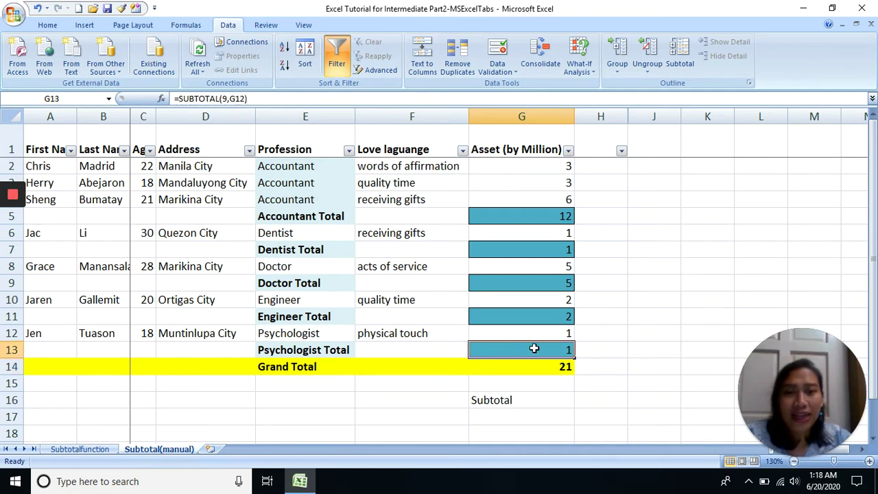
double_click(533, 348)
key(Escape)
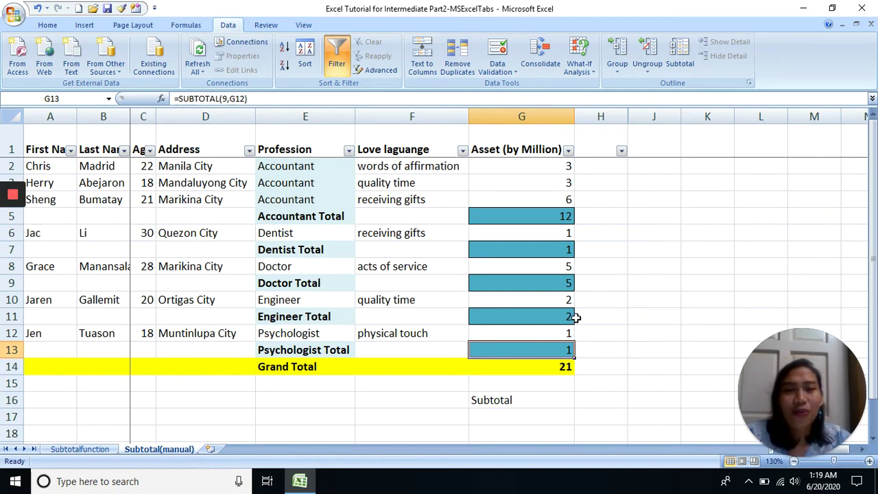
click(554, 367)
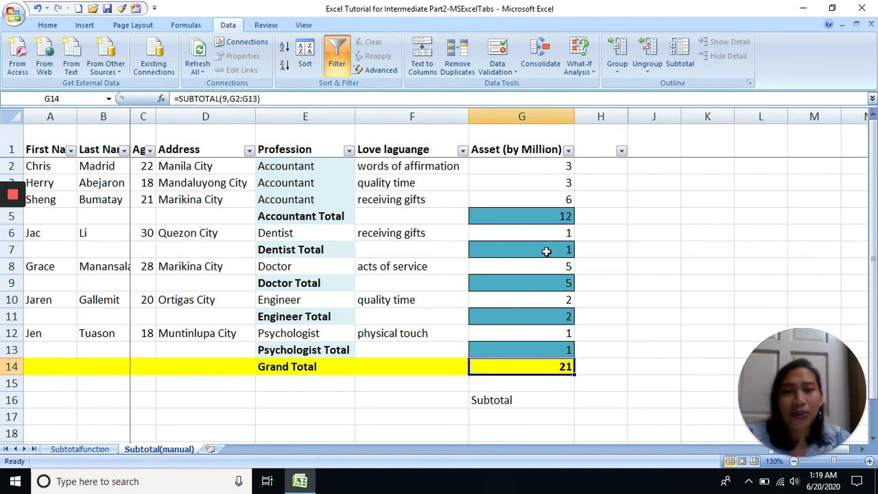
click(565, 216)
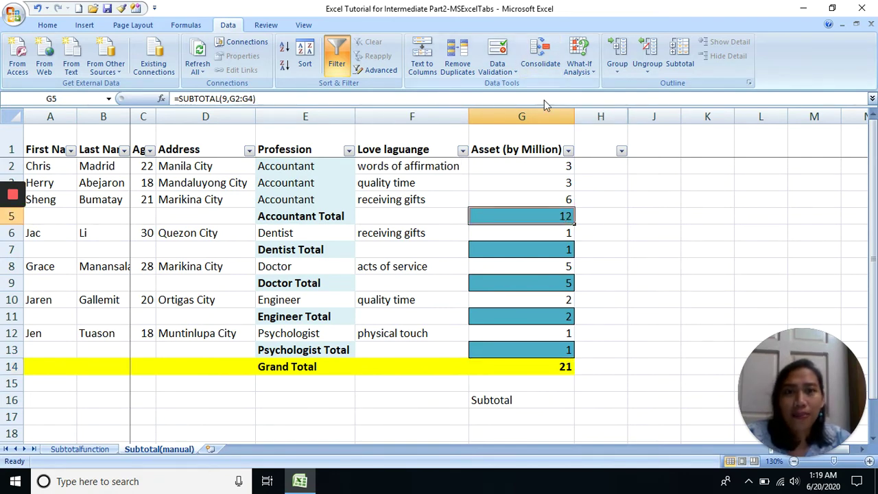
click(48, 24)
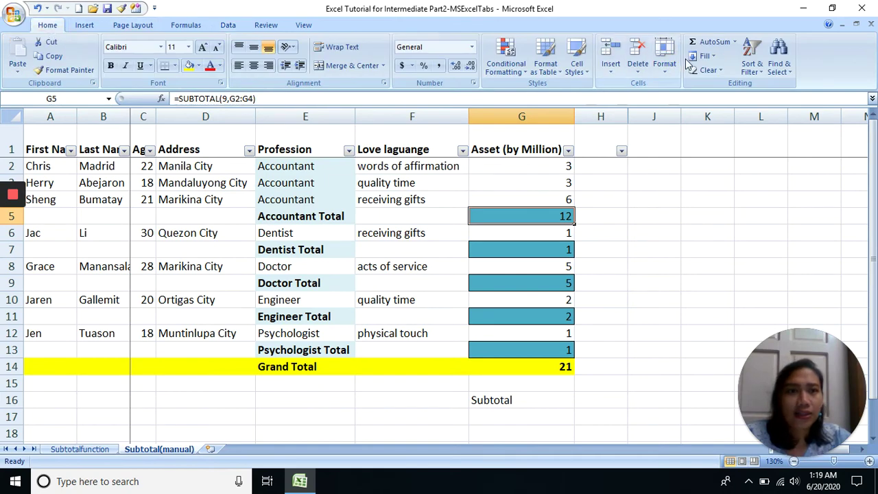
Replace the Accountant Total in G5 with =SUM(G2:G4) and copy that formula into the Dentist Total cell G7
click(713, 42)
key(Return)
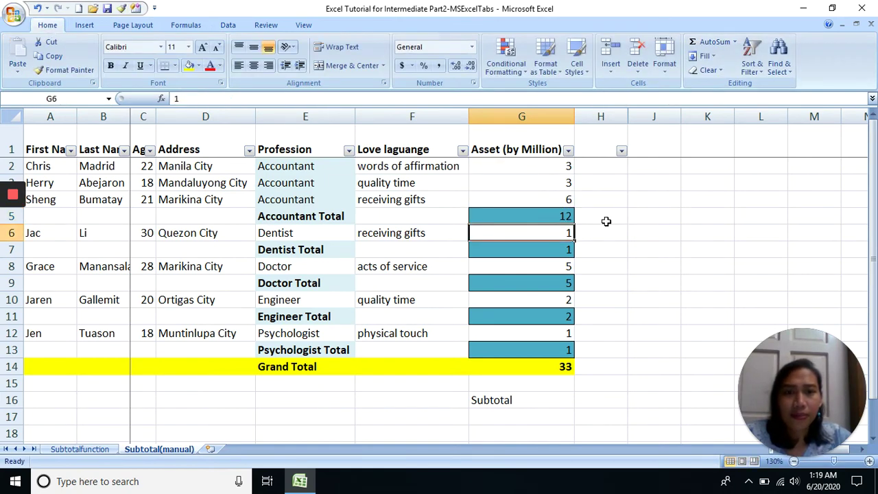
key(Up)
key(ctrl+c)
key(Down)
key(Down)
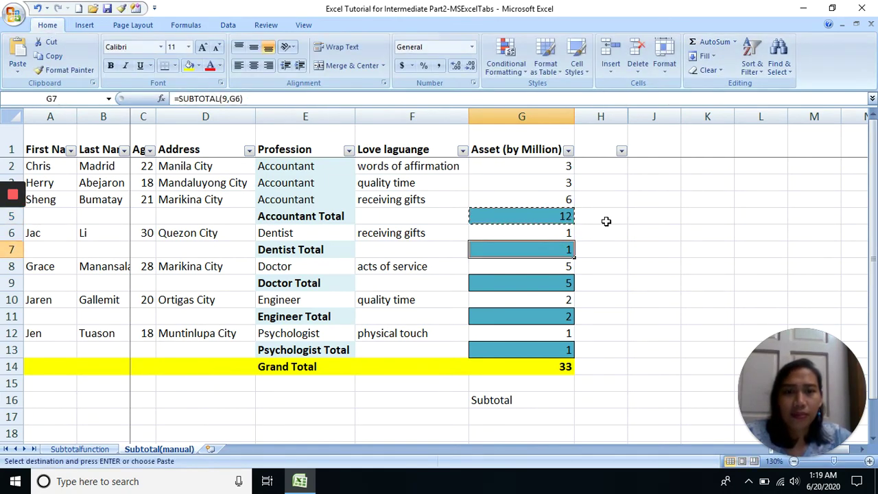
key(ctrl+v)
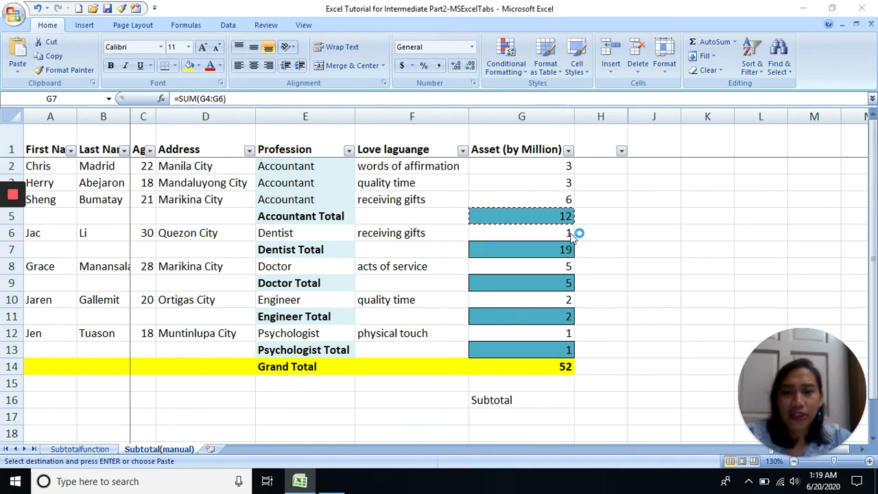
Narrow the Dentist Total formula in G7 to =SUM(G6)
key(F1)
click(556, 59)
key(F2)
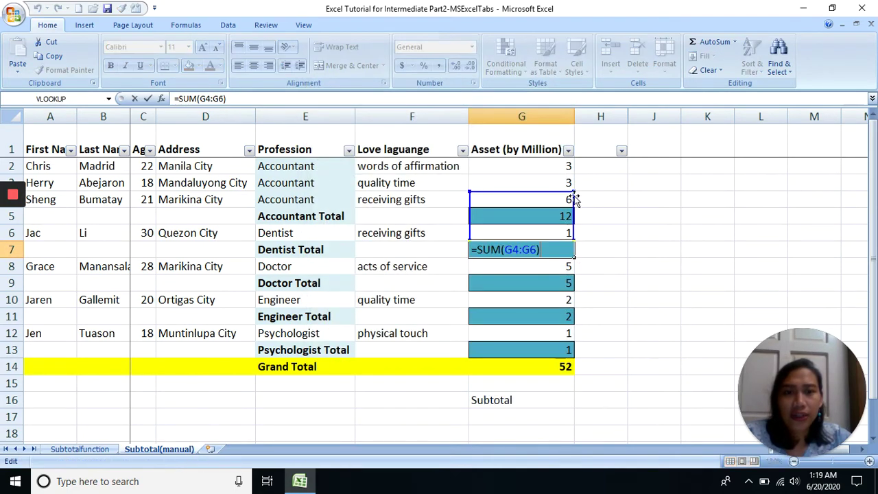
drag(572, 193, 566, 227)
key(Return)
Copy the Dentist Total SUM formula from G7 into the Doctor, Engineer and Psychologist total cells G9, G11 and G13
click(562, 250)
key(ctrl+c)
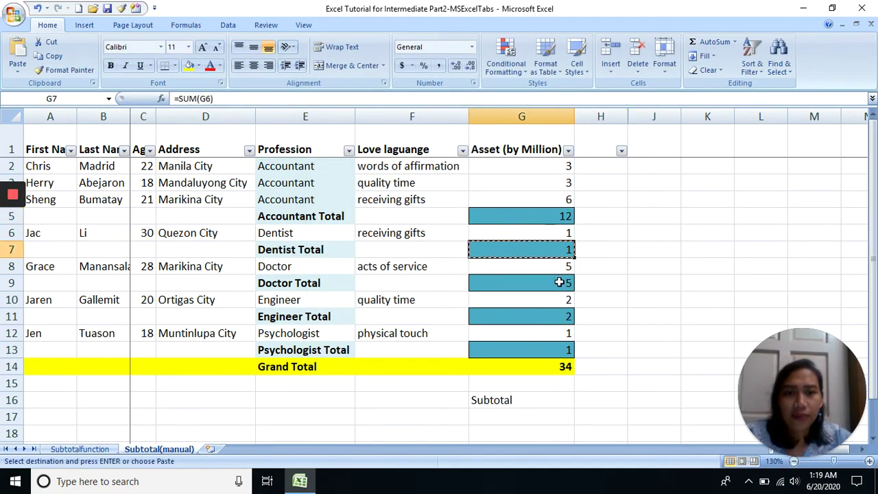
click(563, 282)
key(ctrl+v)
click(560, 311)
key(ctrl+v)
click(561, 350)
key(ctrl+v)
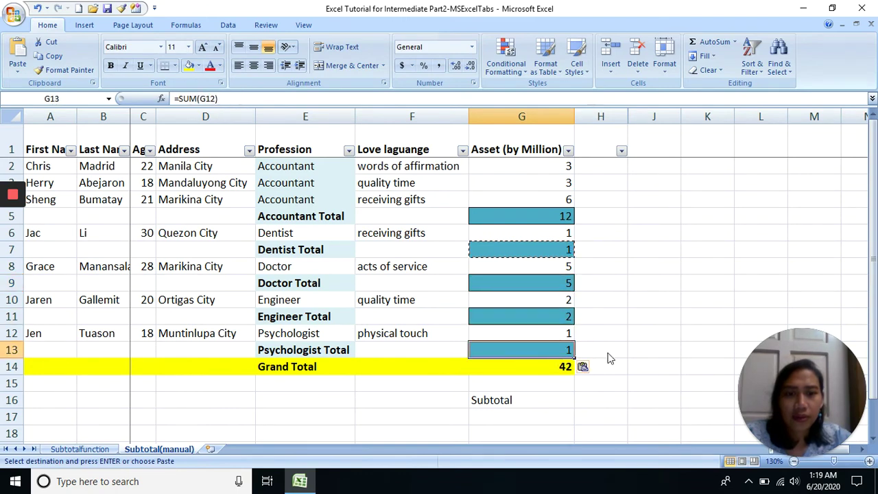
click(645, 333)
Replace the Grand Total formula in G14 with =SUM(G2:G13)
click(546, 366)
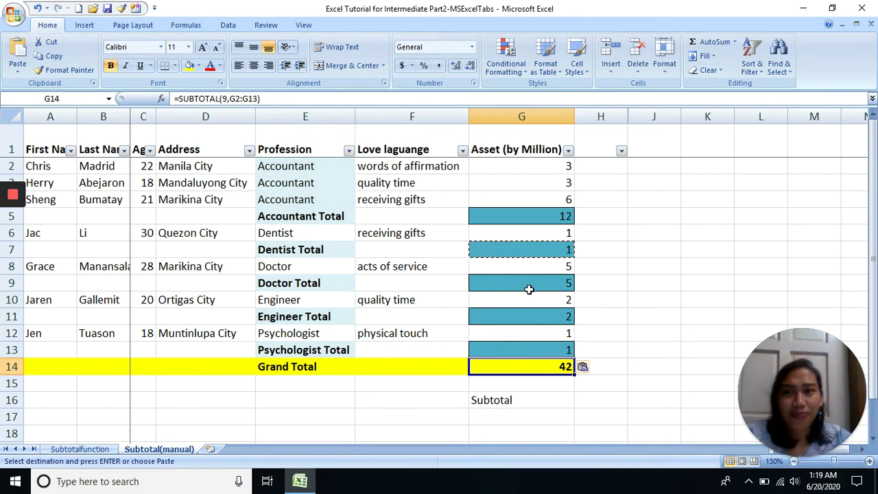
click(714, 42)
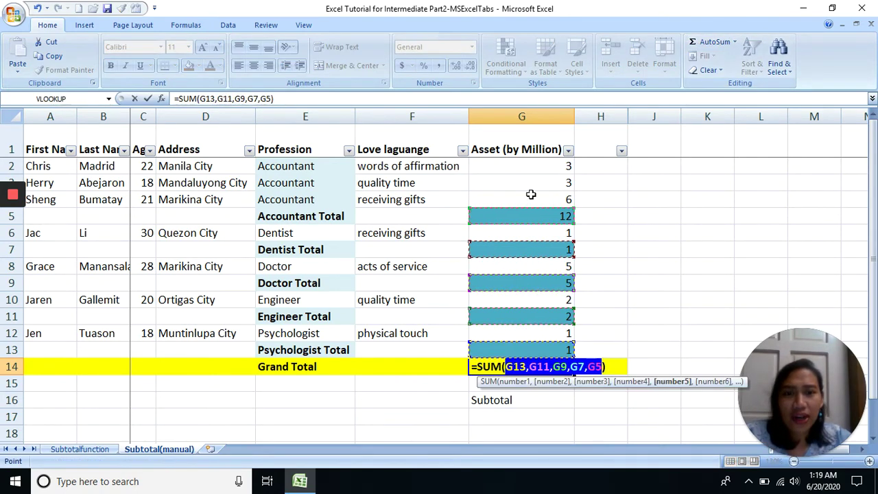
drag(539, 164, 525, 350)
key(Return)
key(Up)
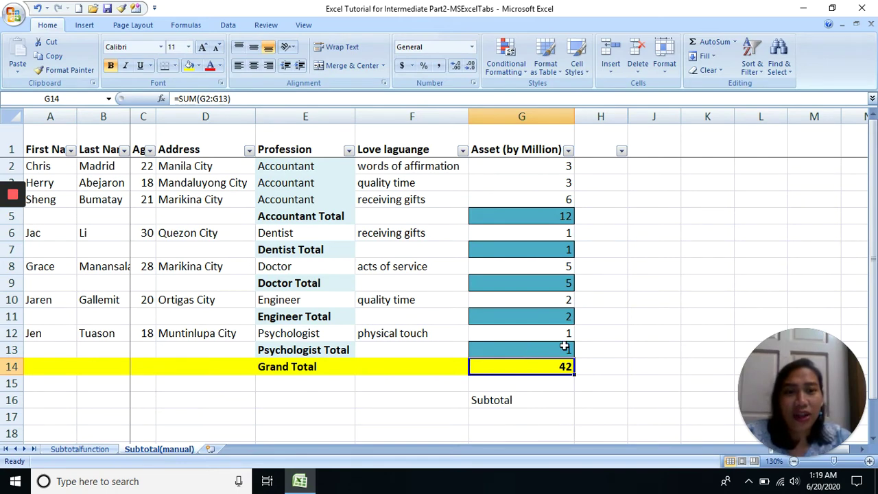
Compare the Accountant Total and Grand Total SUM formulas and examine the range G2:G13 that the Grand Total covers
click(555, 216)
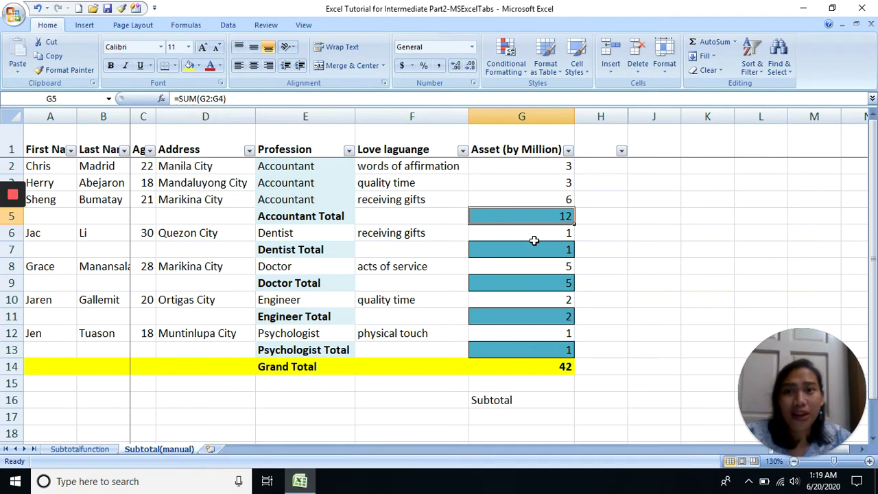
click(532, 365)
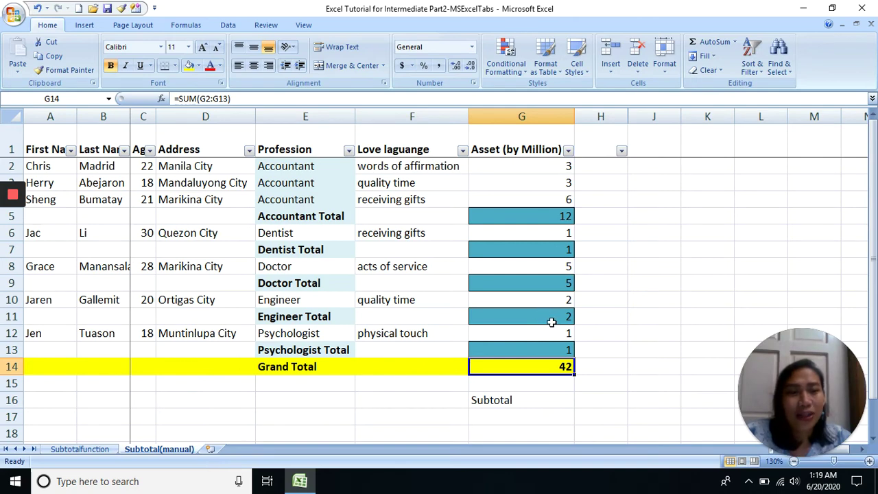
drag(543, 165, 521, 344)
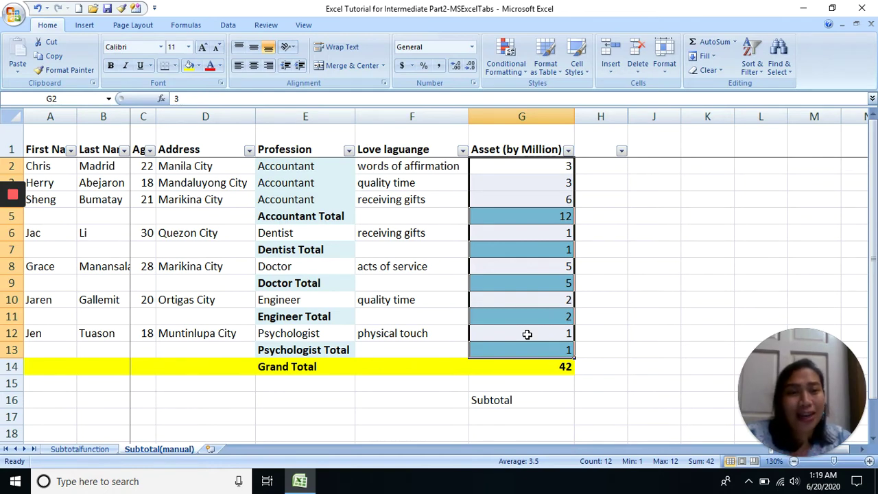
click(558, 366)
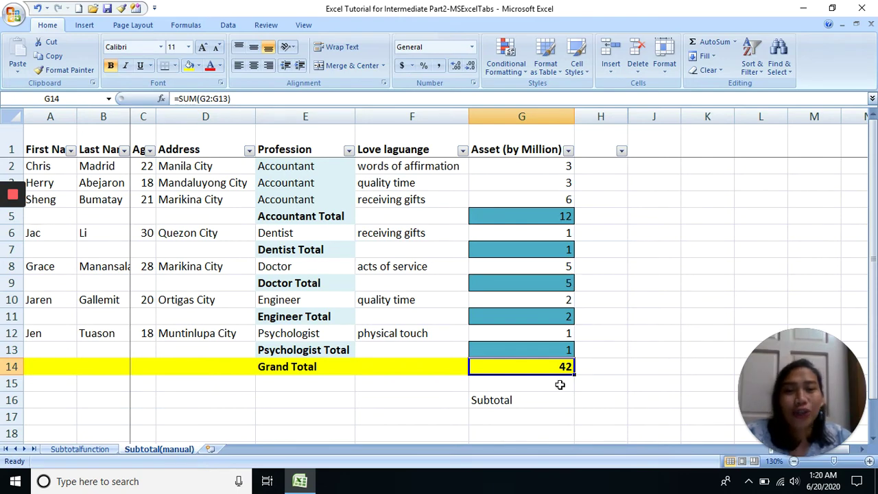
click(547, 214)
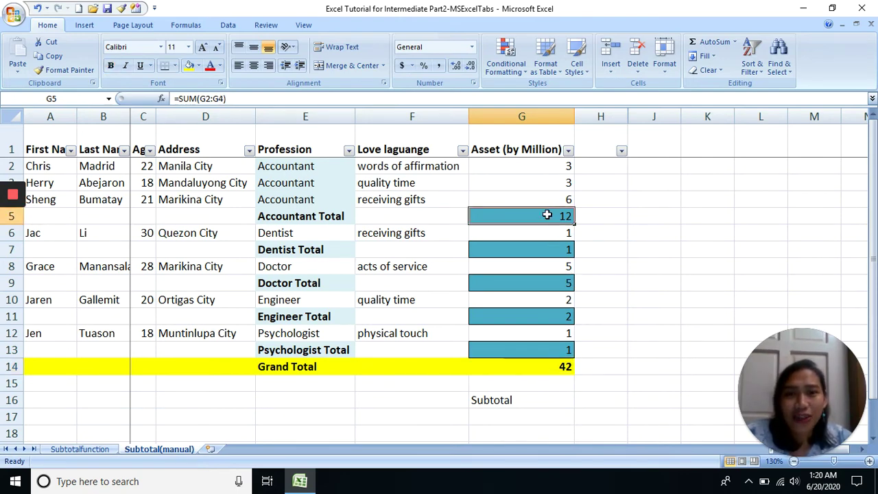
Try adding the subtotals individually in the Grand Total cell G14 with =G5+G7+G9, and cancel the entry
click(553, 364)
click(537, 221)
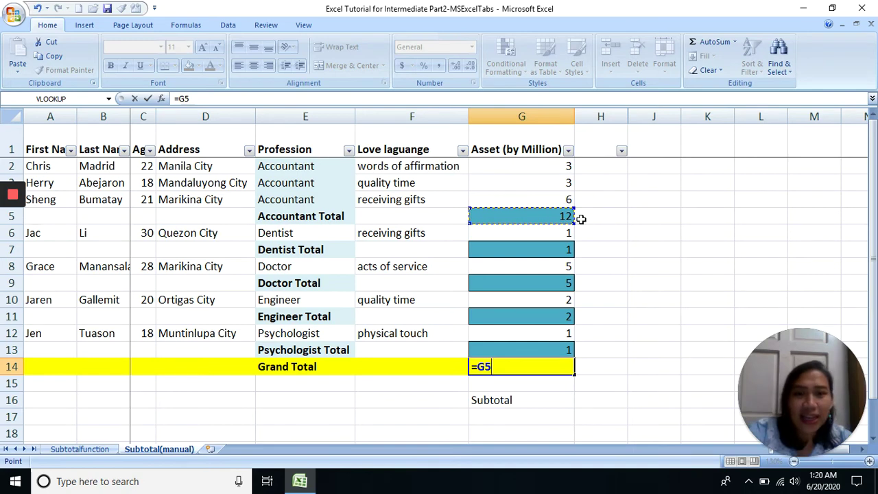
text(+)
click(548, 250)
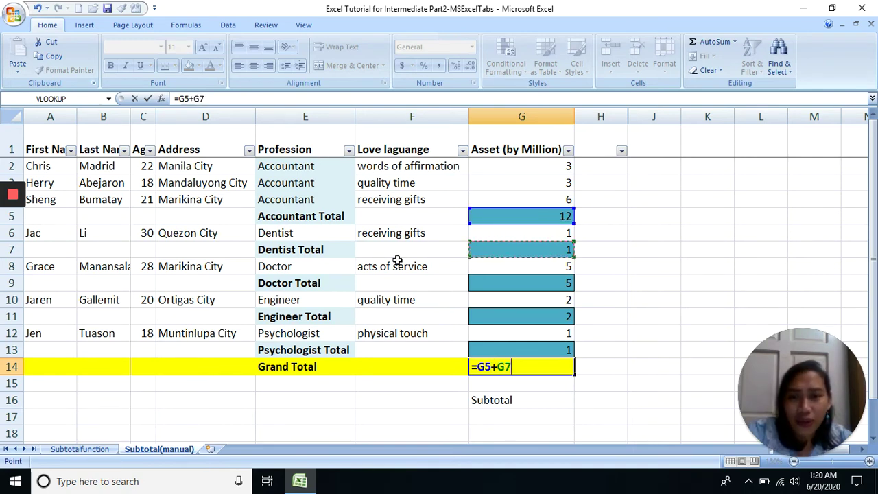
text(+)
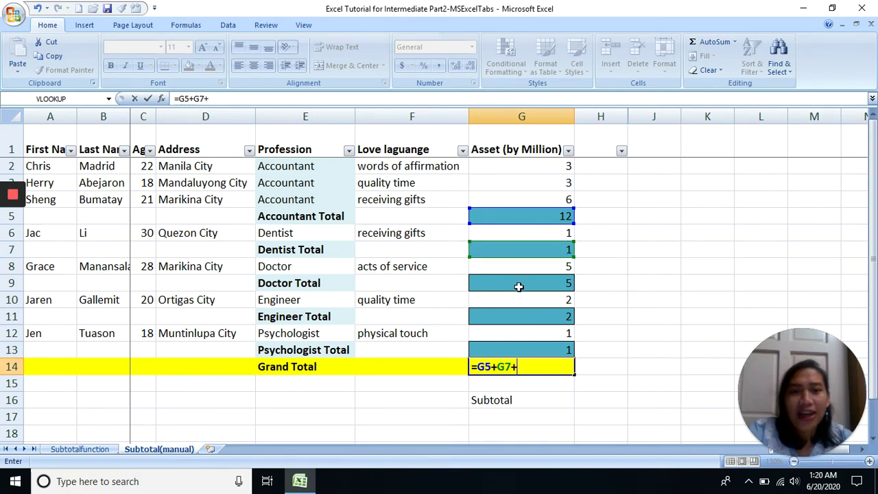
click(519, 287)
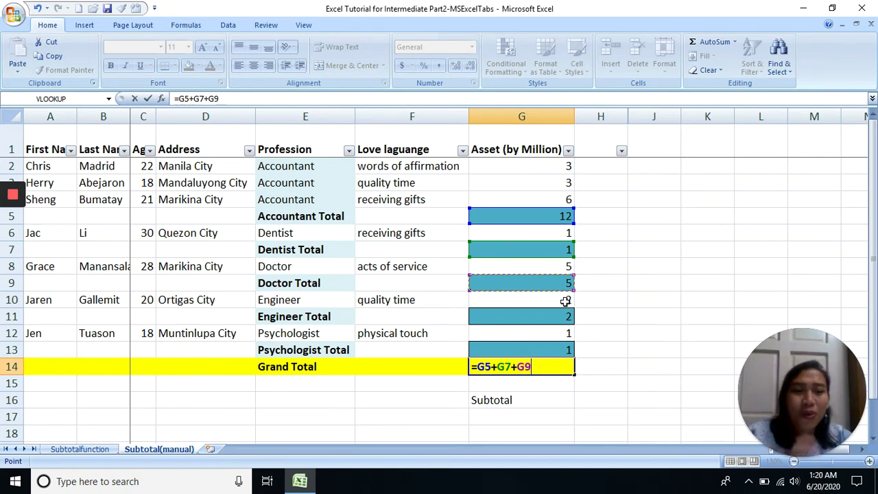
key(Escape)
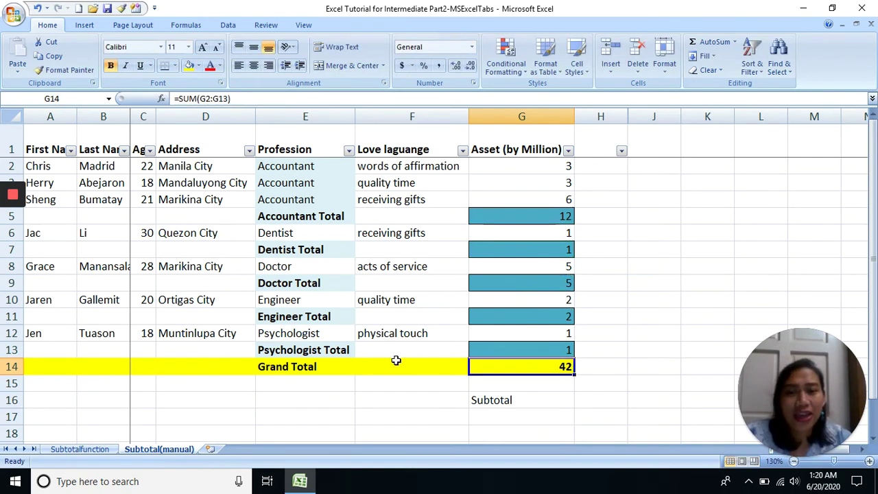
click(396, 360)
click(241, 359)
click(261, 362)
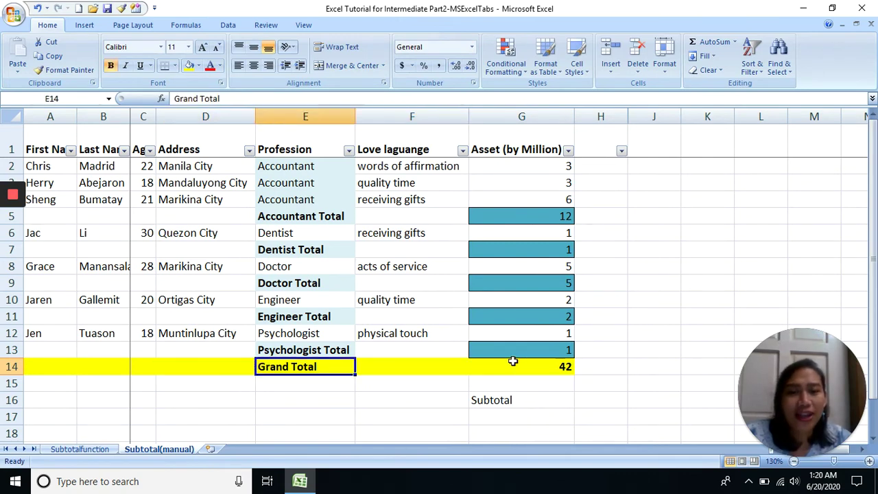
click(512, 360)
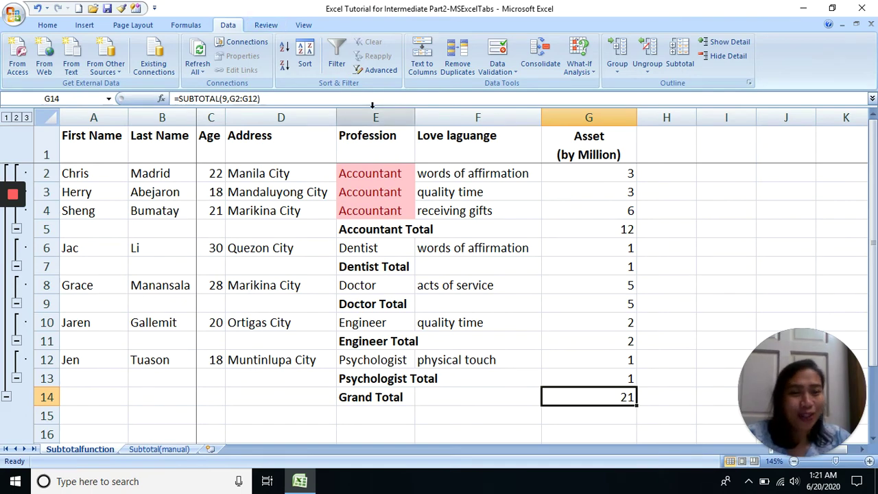
Insert a new comment without any added text on cell C4 in the Age column
click(266, 24)
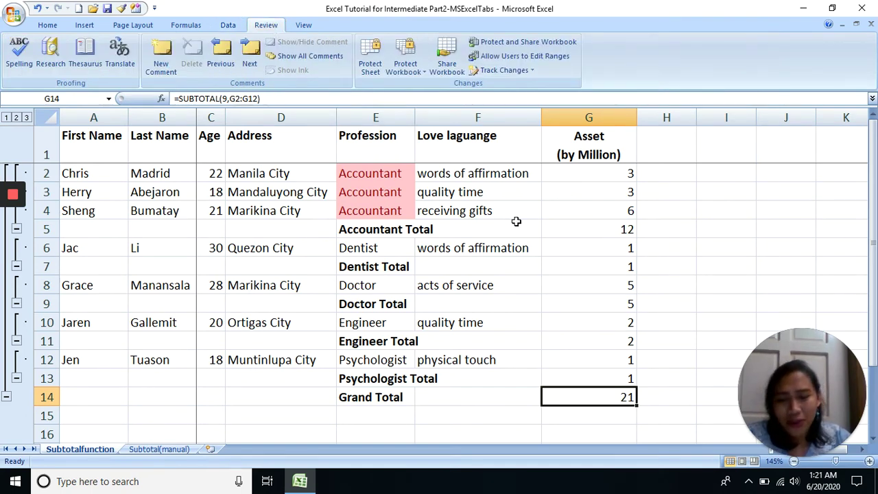
mouse_move(7, 226)
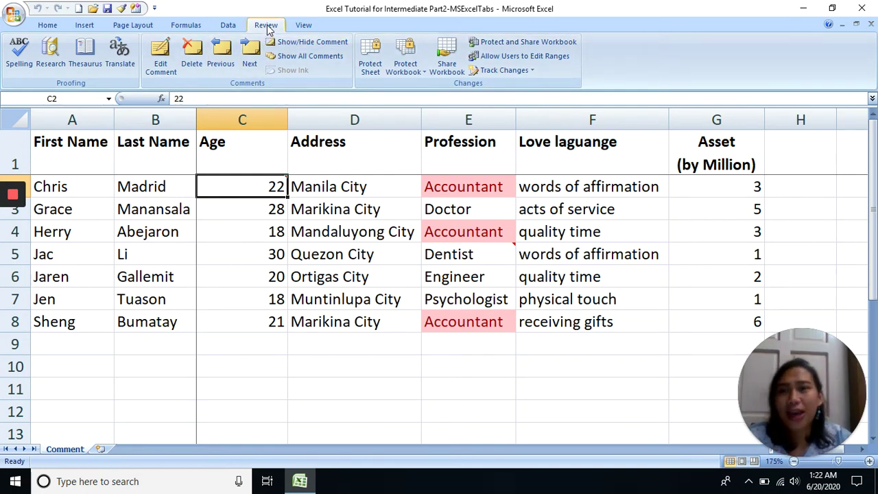
click(304, 214)
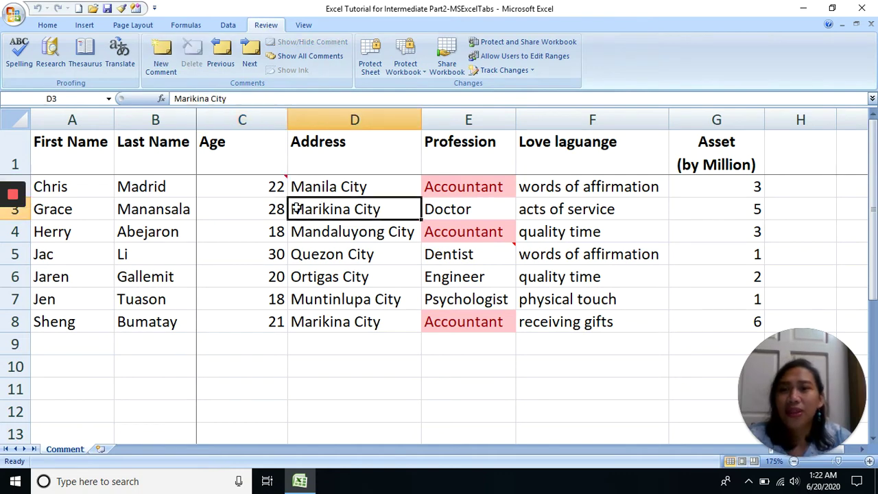
click(260, 206)
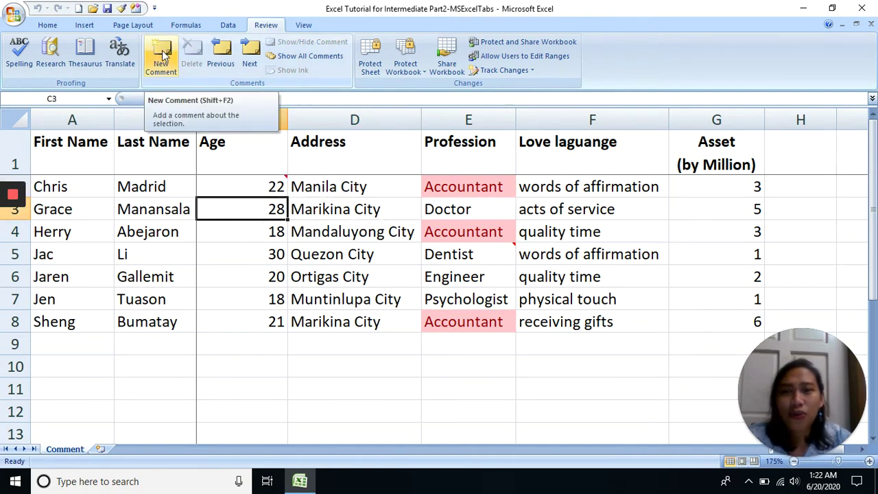
click(302, 245)
click(272, 233)
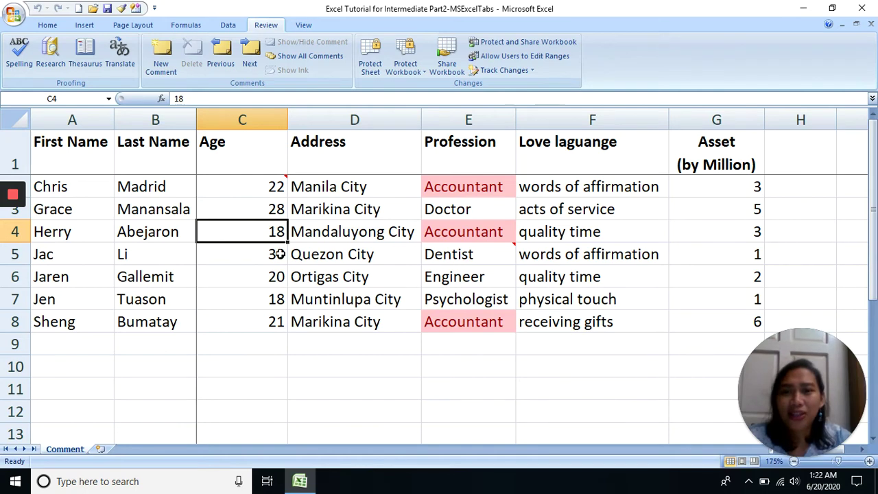
drag(281, 254, 273, 271)
click(272, 227)
click(158, 58)
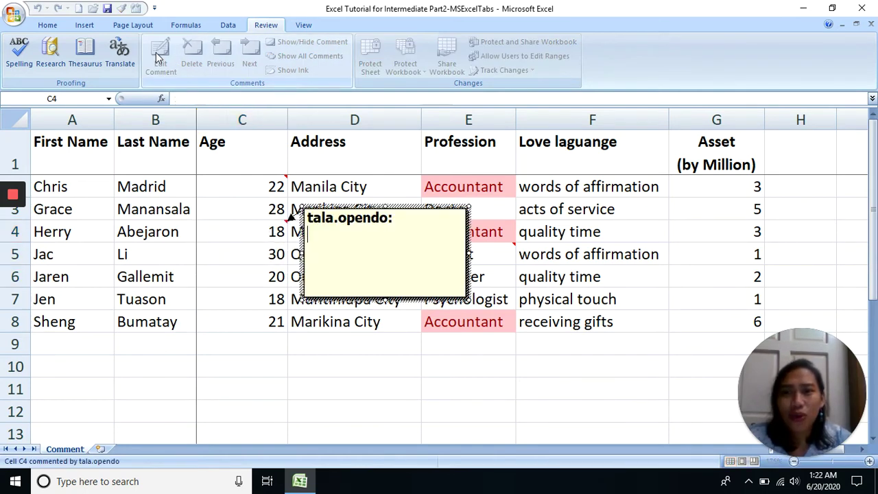
click(271, 299)
Display the comment on C4 and compare the comment options for C4 with those for neighbouring Age cells without comments
click(274, 230)
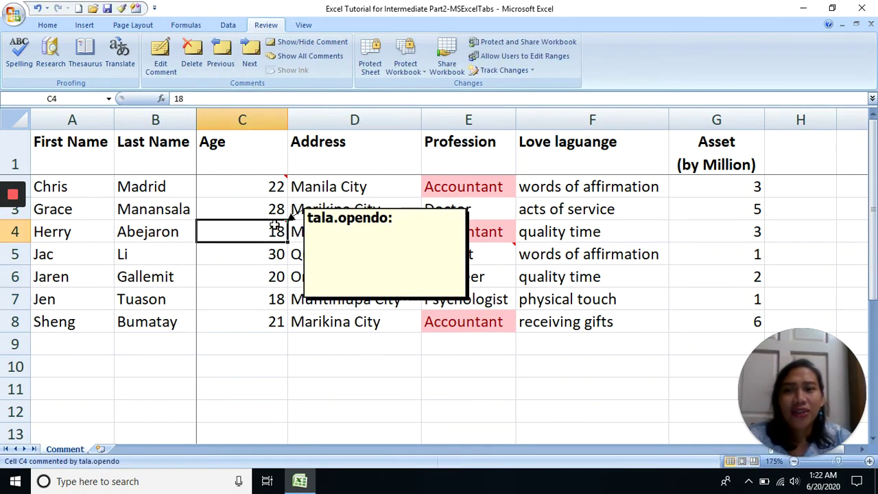
click(264, 271)
click(268, 252)
click(267, 229)
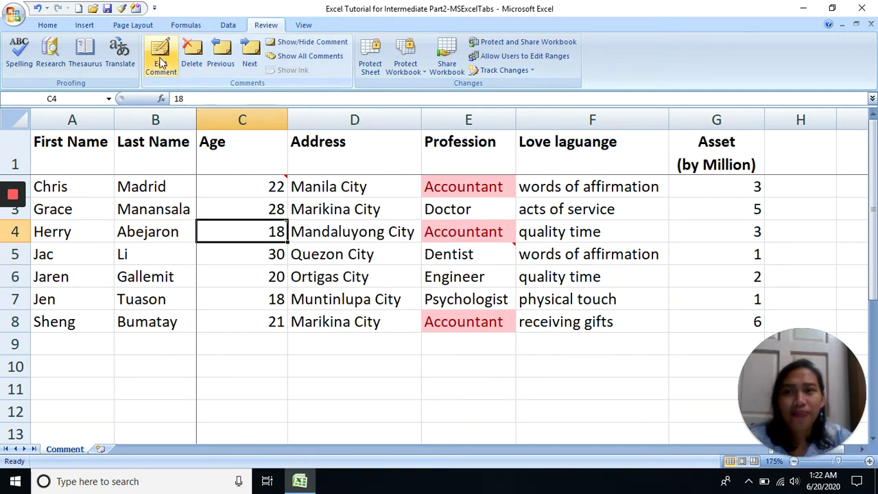
click(280, 200)
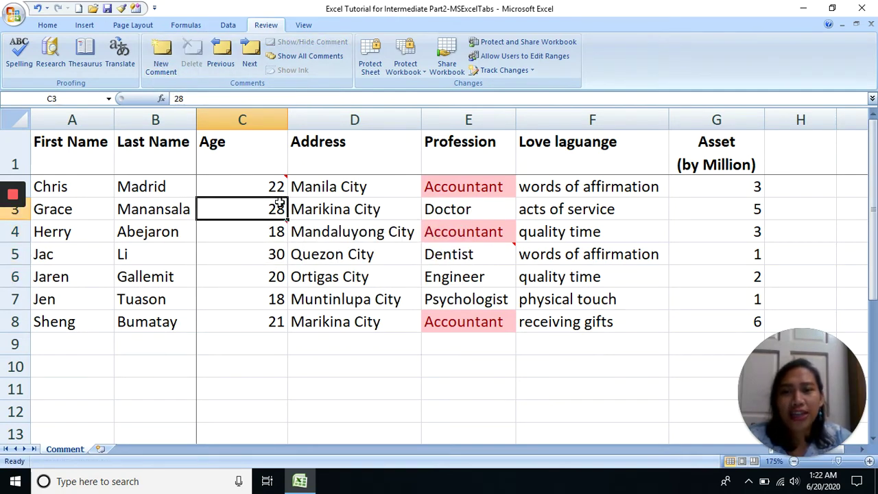
click(266, 227)
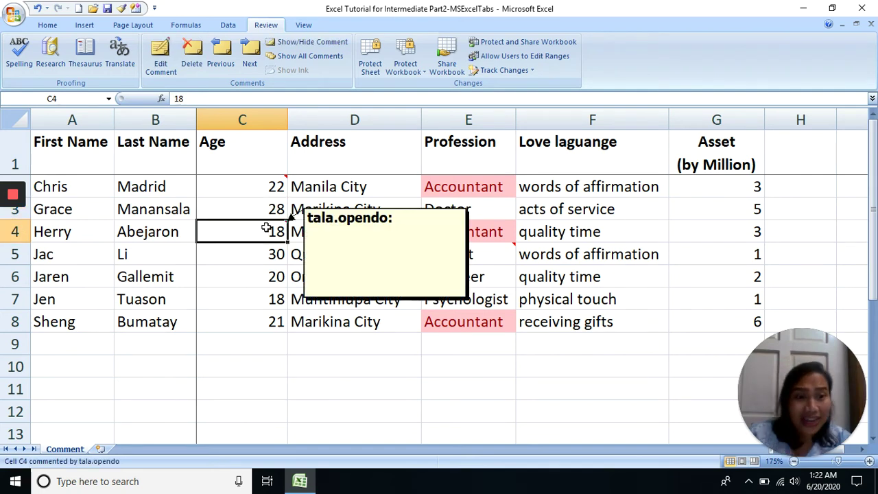
click(241, 201)
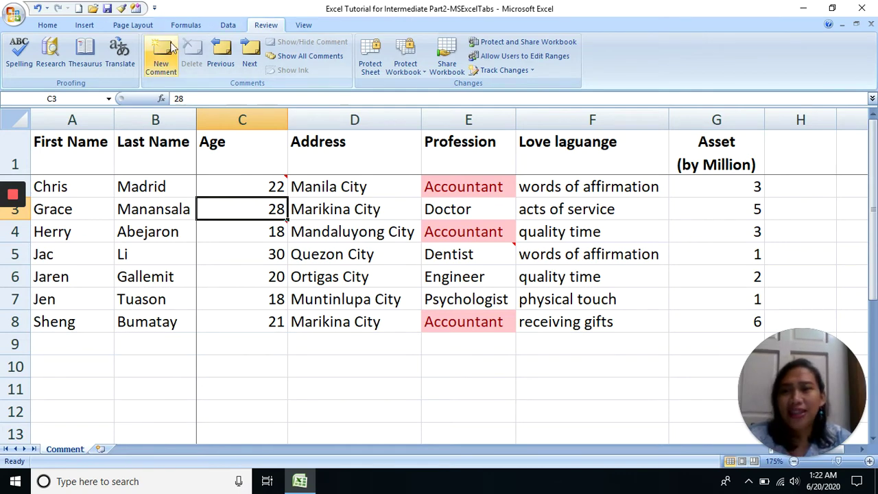
click(270, 275)
click(271, 254)
click(273, 230)
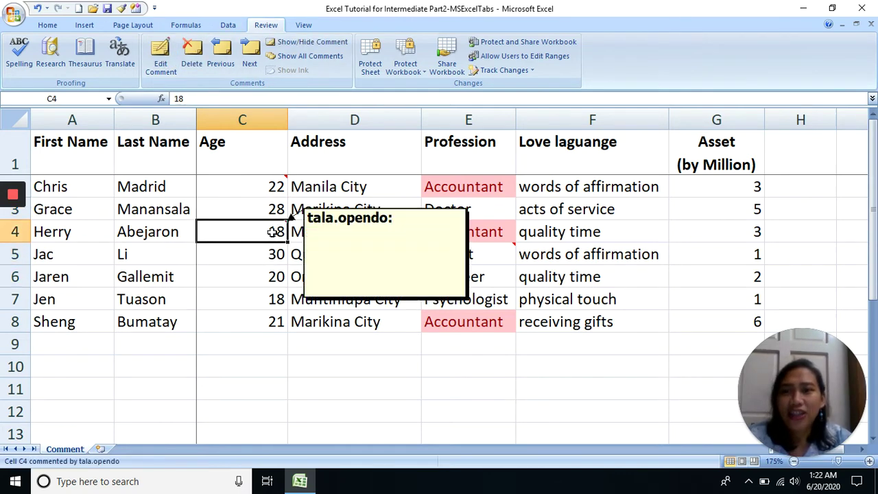
Delete the comment from cell C4 and check the cell again
click(296, 276)
click(268, 231)
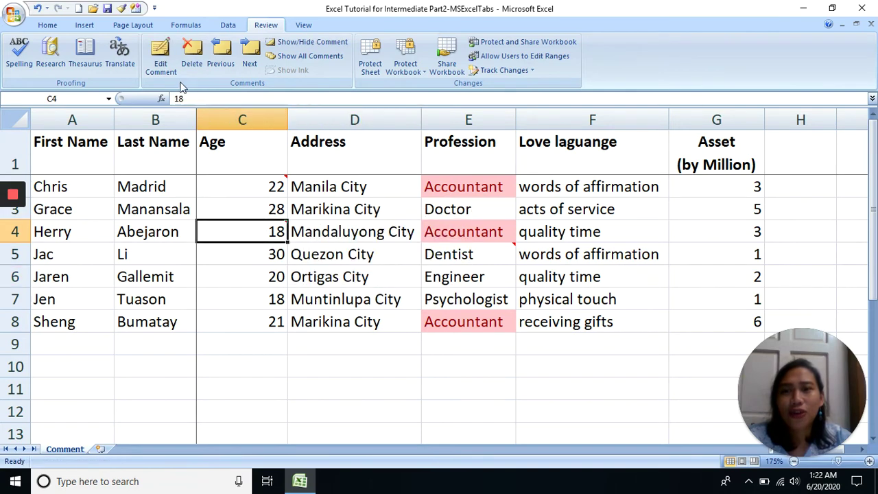
click(191, 56)
click(296, 276)
click(266, 226)
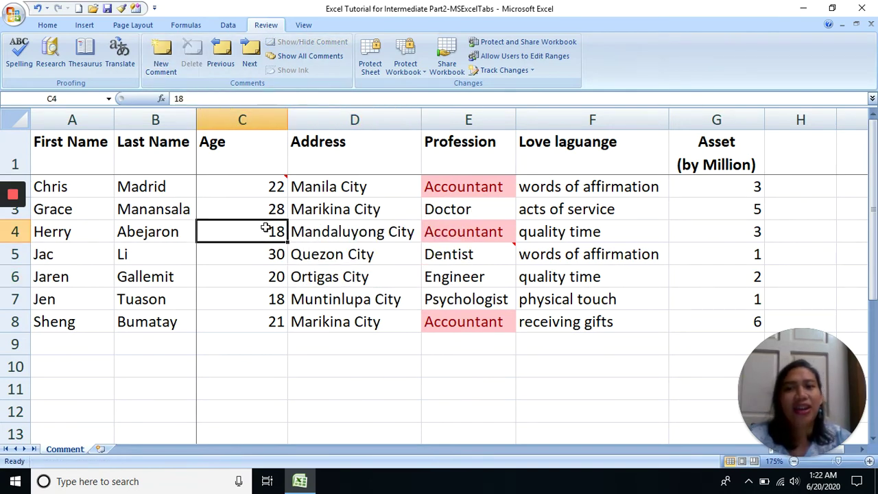
Browse forward and back through the sheet's comments, starting from cell C2 and moving between C2 and E5
click(319, 259)
click(318, 229)
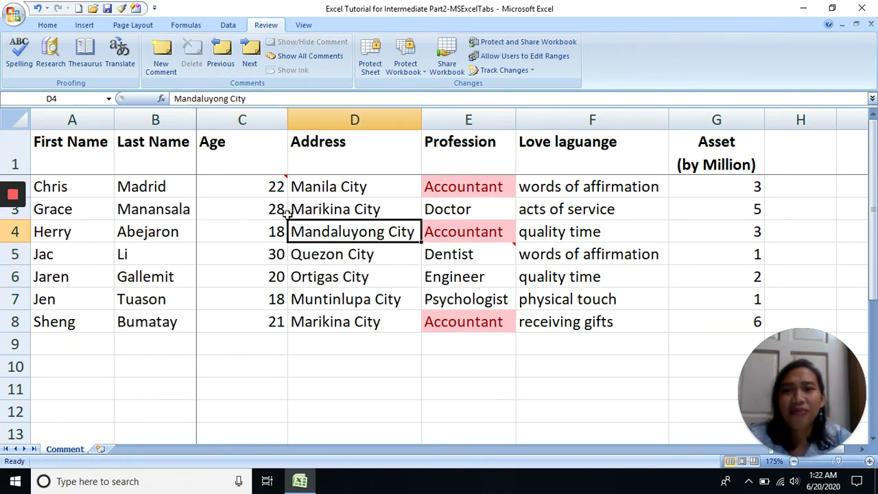
click(273, 184)
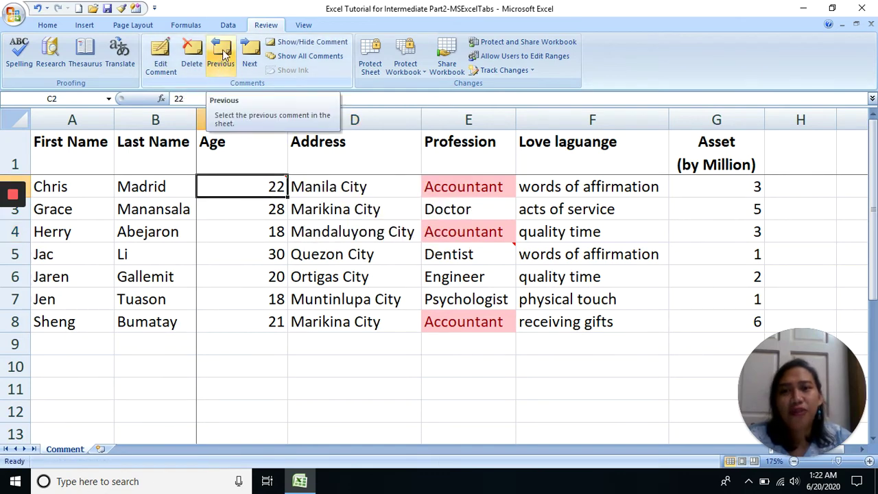
click(251, 53)
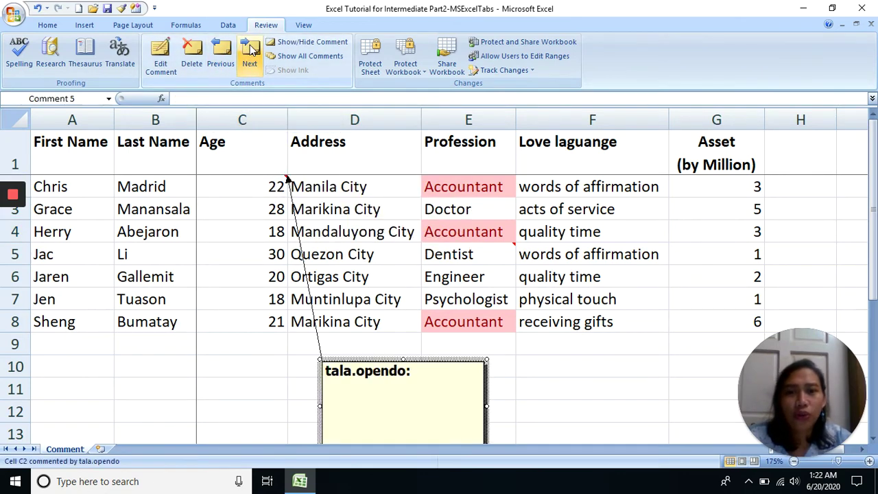
click(251, 54)
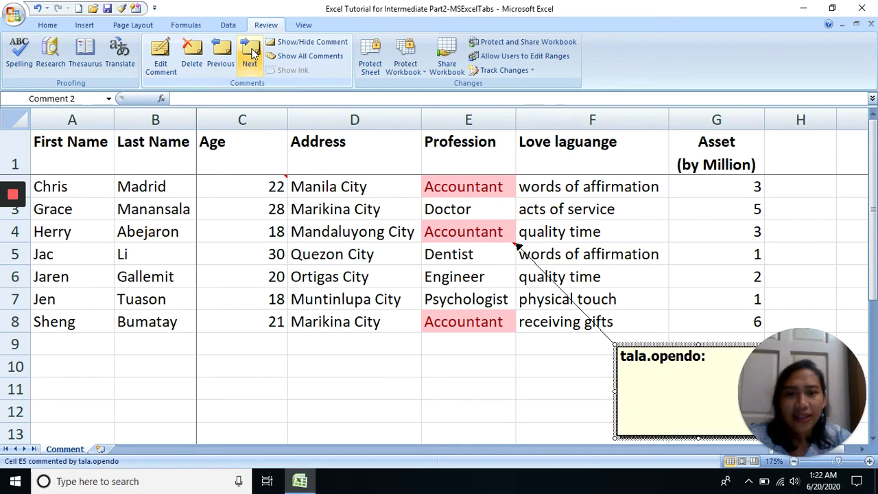
click(221, 57)
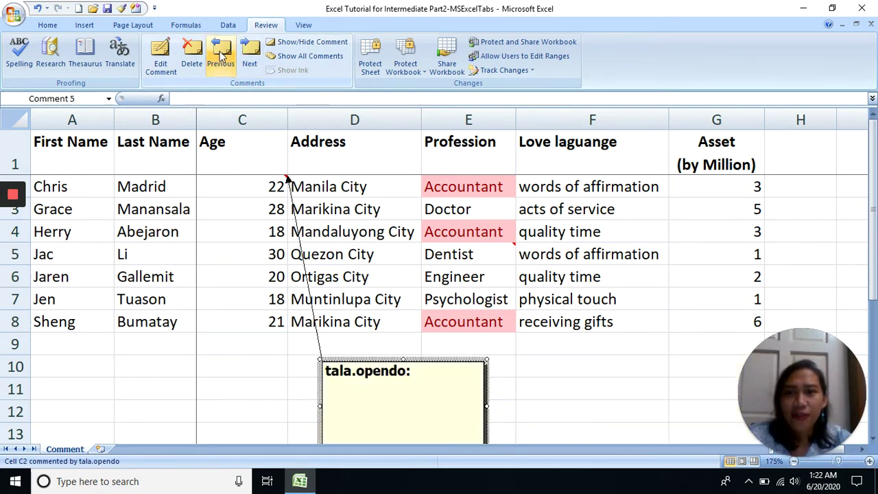
click(251, 55)
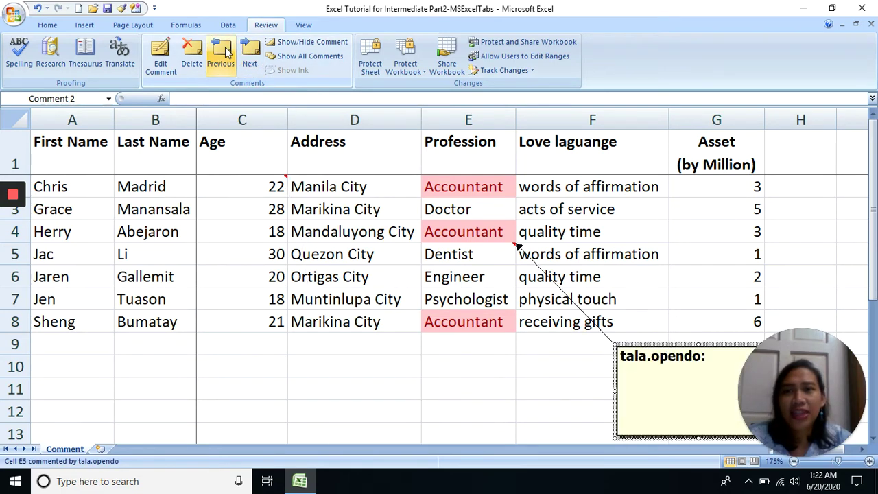
click(251, 55)
click(251, 55)
click(316, 187)
click(350, 254)
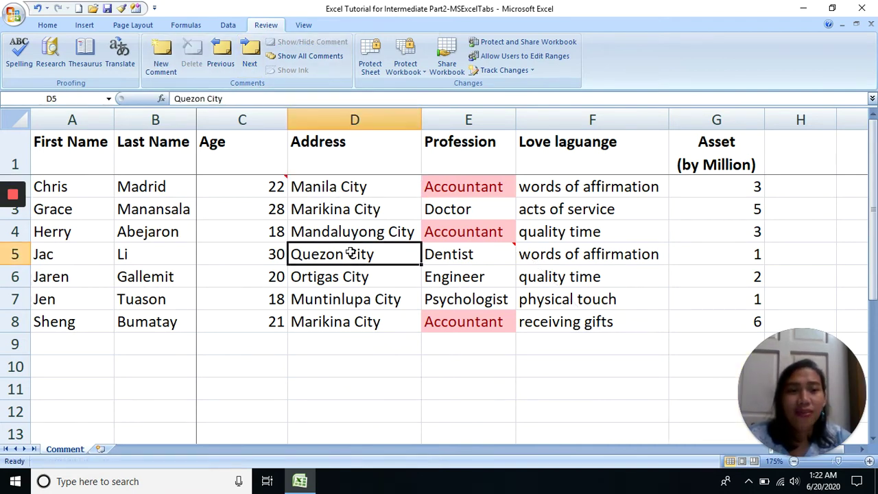
click(350, 209)
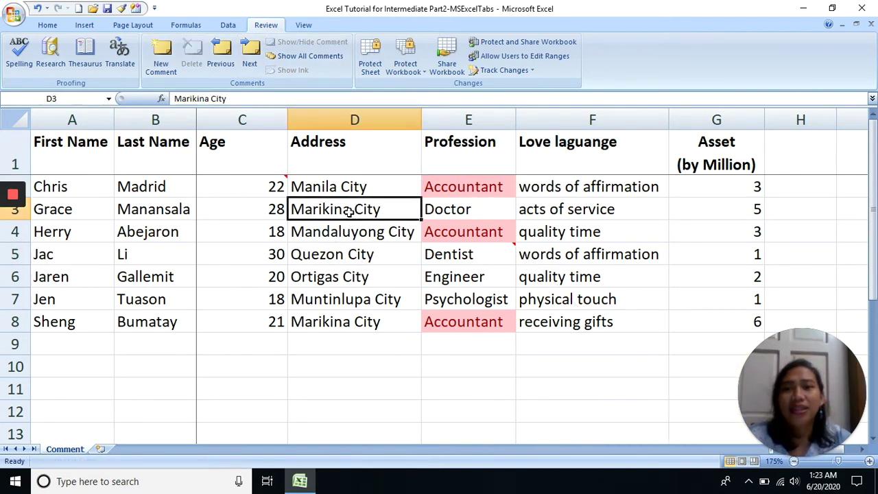
click(353, 190)
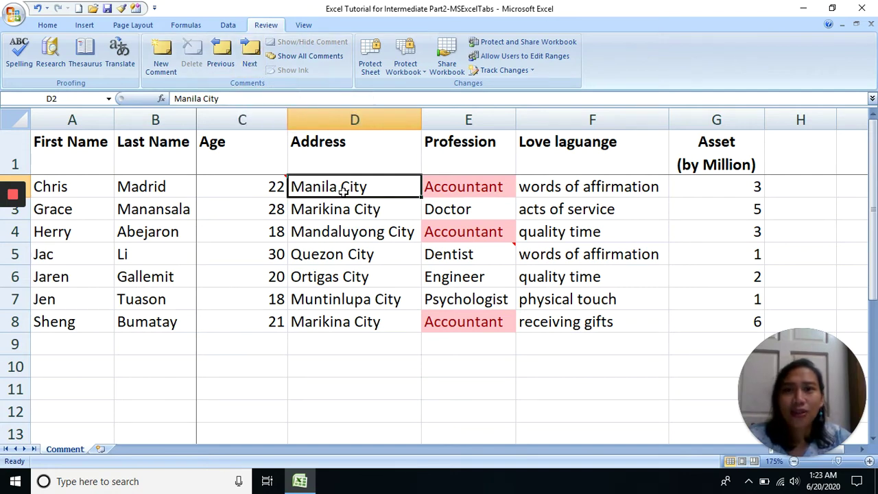
click(369, 208)
click(432, 228)
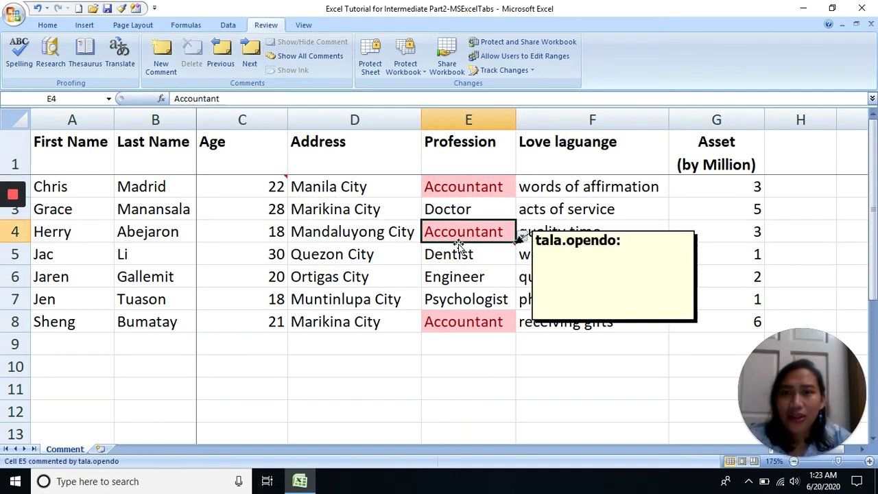
click(381, 206)
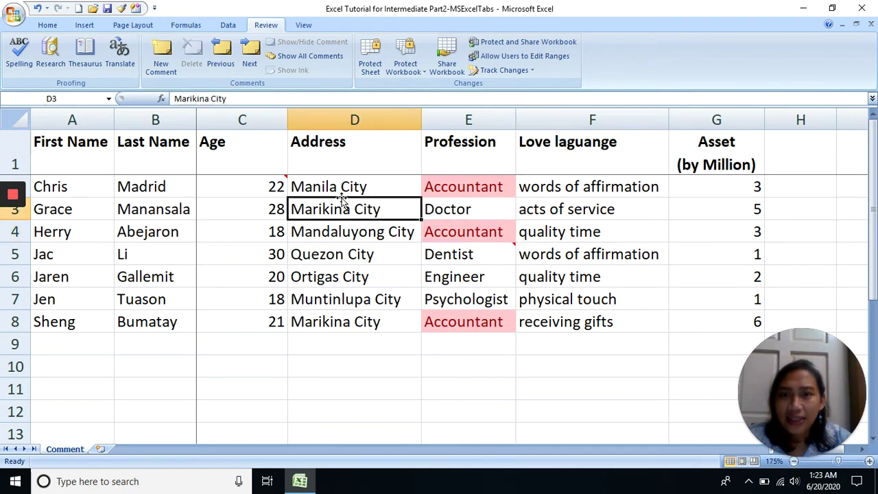
Show and hide the comment on cell C2 several times, leaving it hidden
click(281, 180)
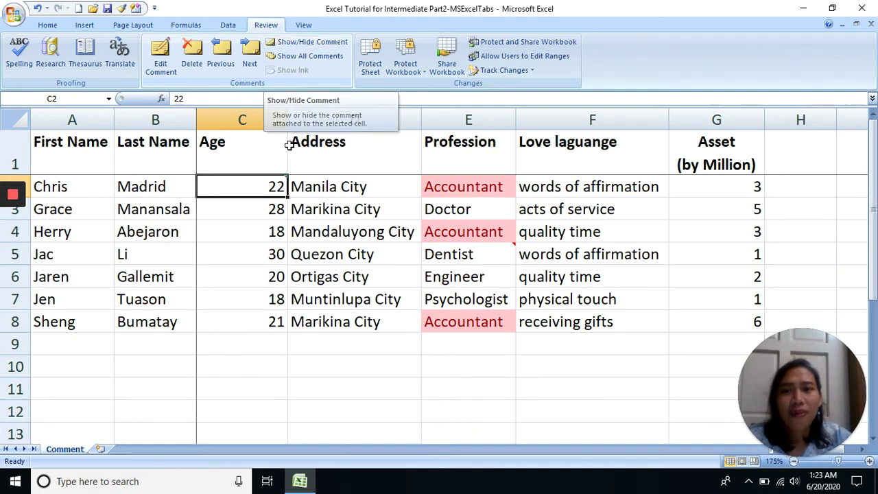
click(300, 45)
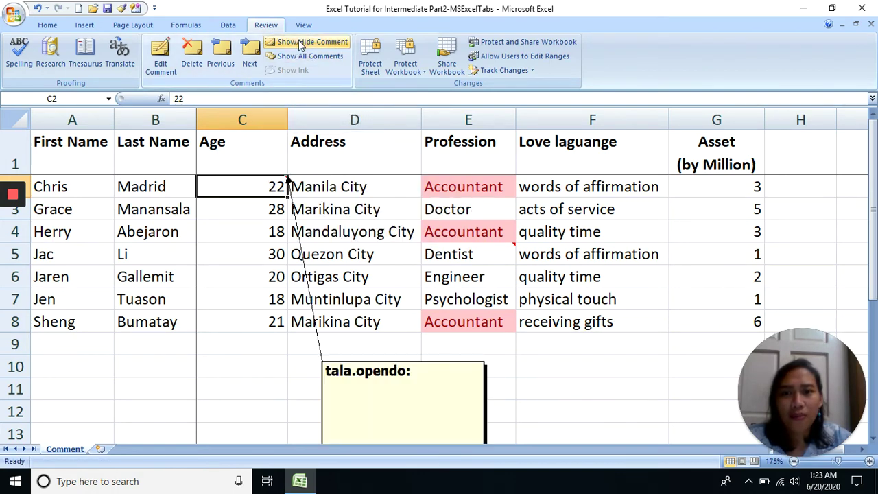
click(306, 46)
click(306, 46)
click(307, 46)
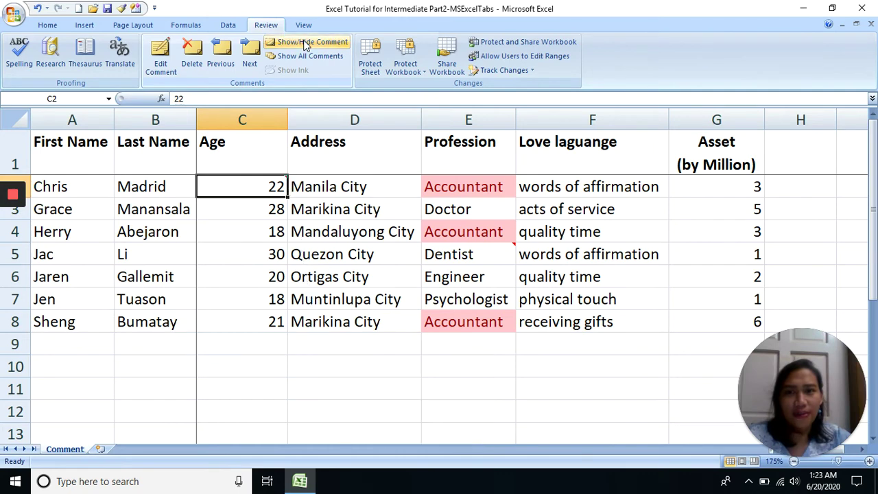
click(306, 46)
click(307, 46)
click(306, 44)
click(357, 205)
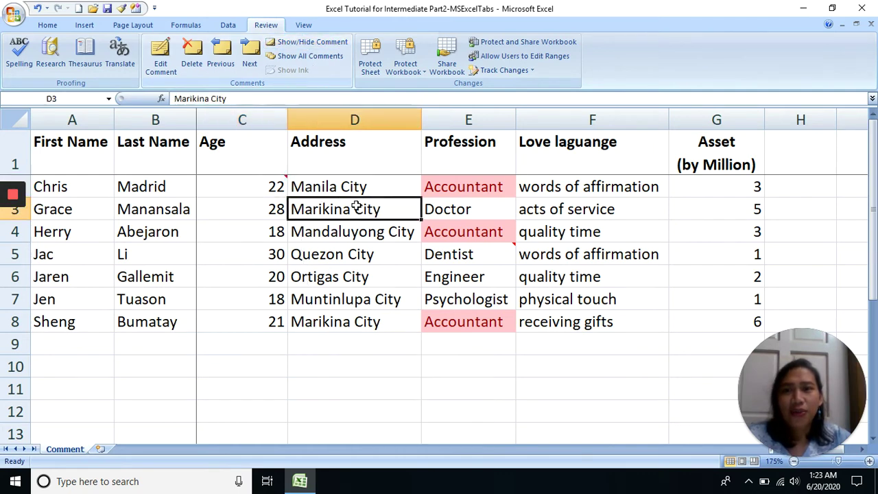
Show all comments on the sheet at once and hide them again
click(348, 254)
click(304, 56)
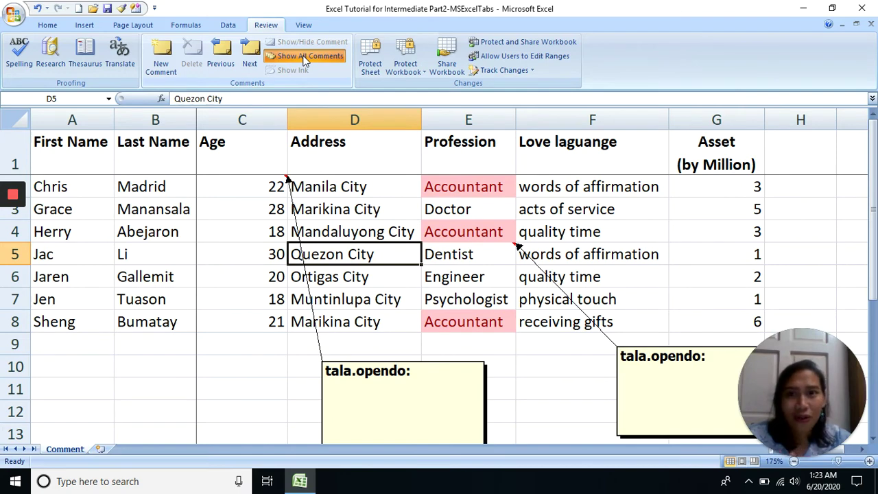
click(305, 61)
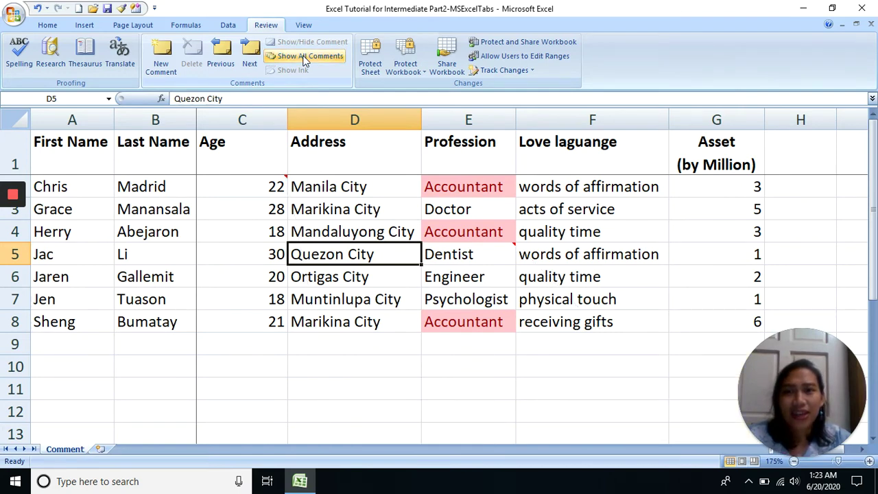
click(297, 206)
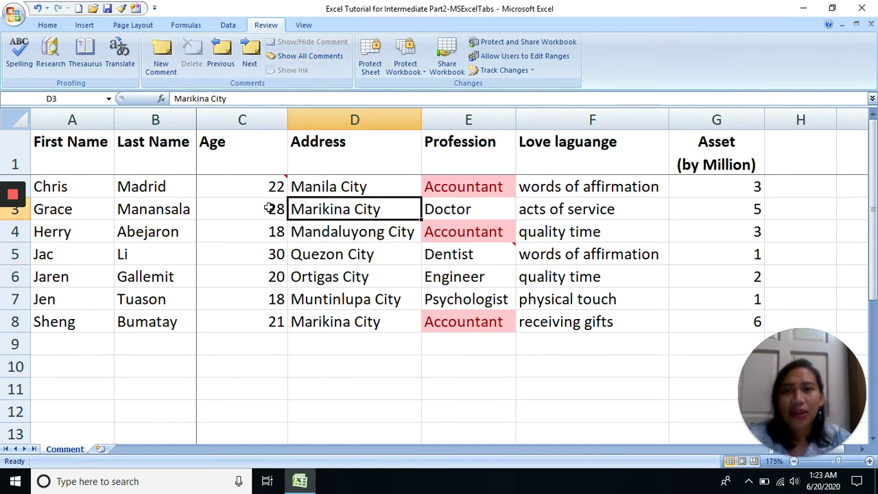
Check the show/hide comment option on Age cells C3 and C4, and toggle the comment on C2 on and off
click(273, 206)
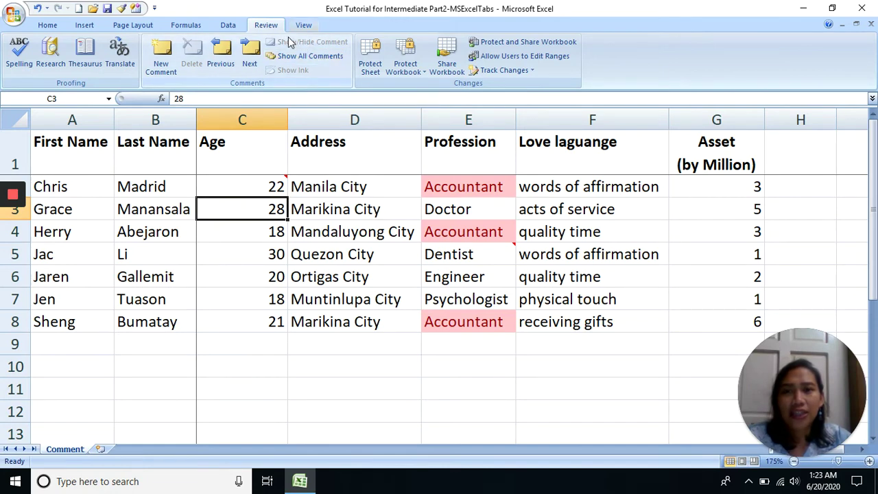
click(330, 225)
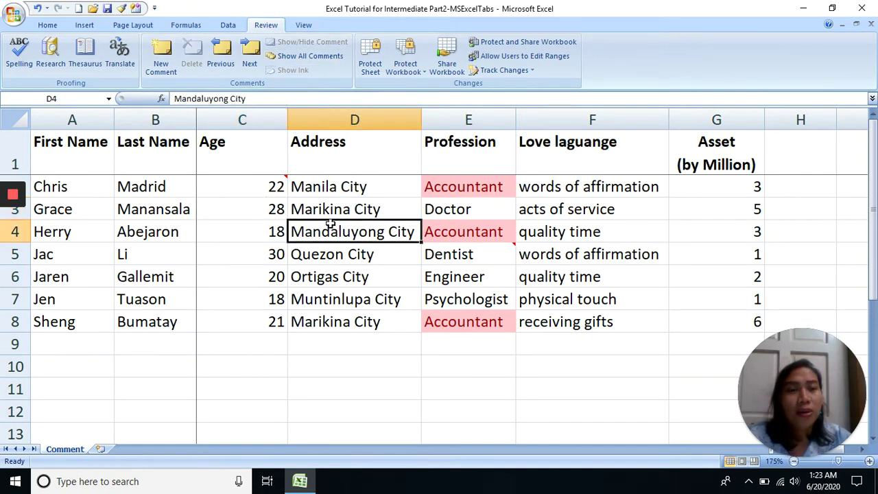
click(278, 183)
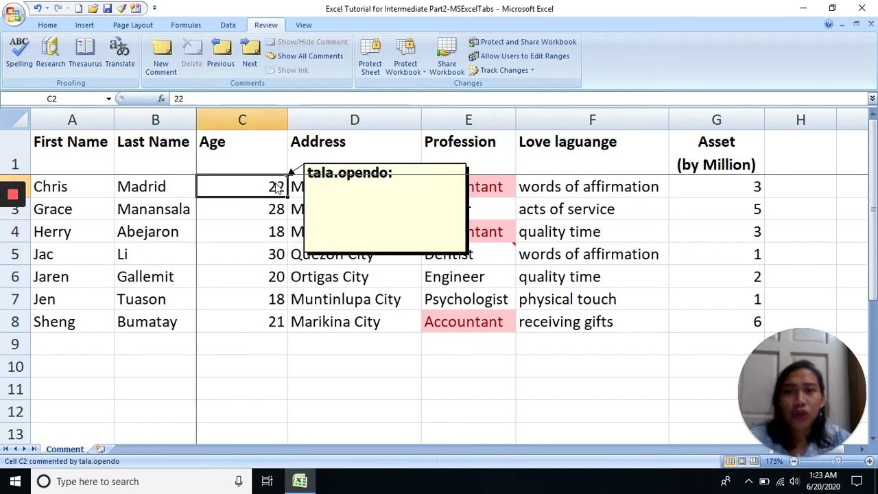
click(275, 210)
click(276, 233)
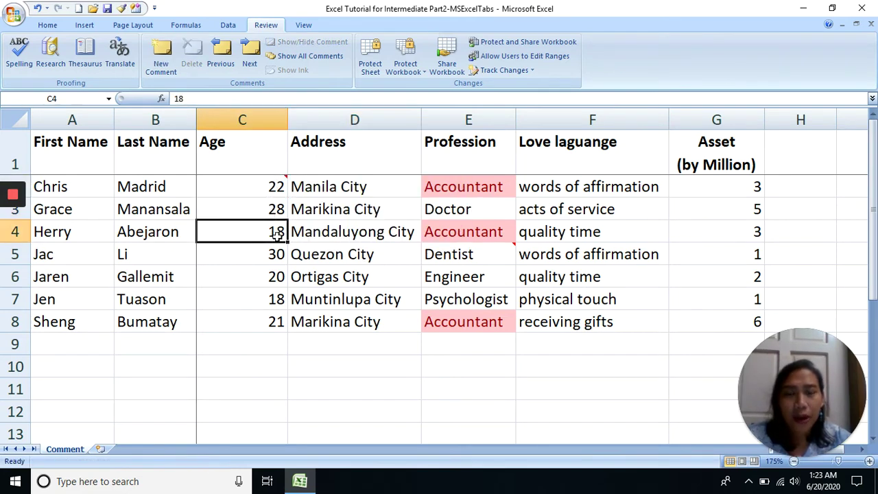
click(266, 192)
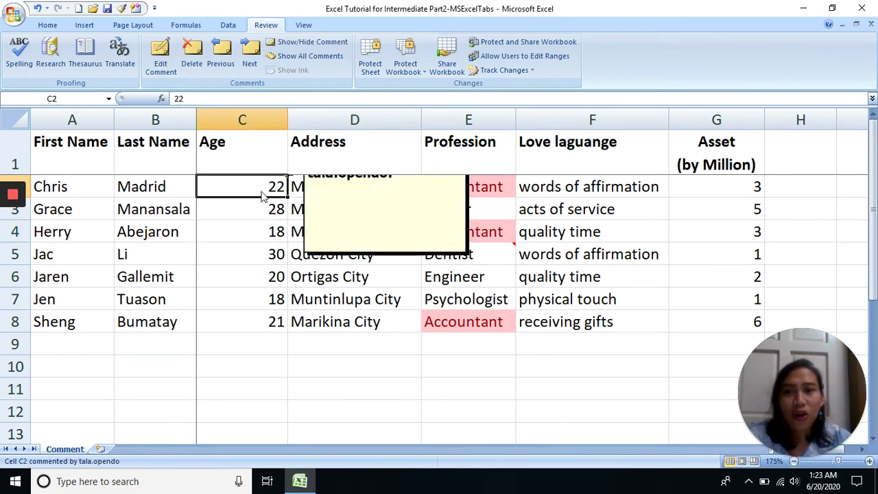
click(295, 43)
click(295, 43)
click(378, 276)
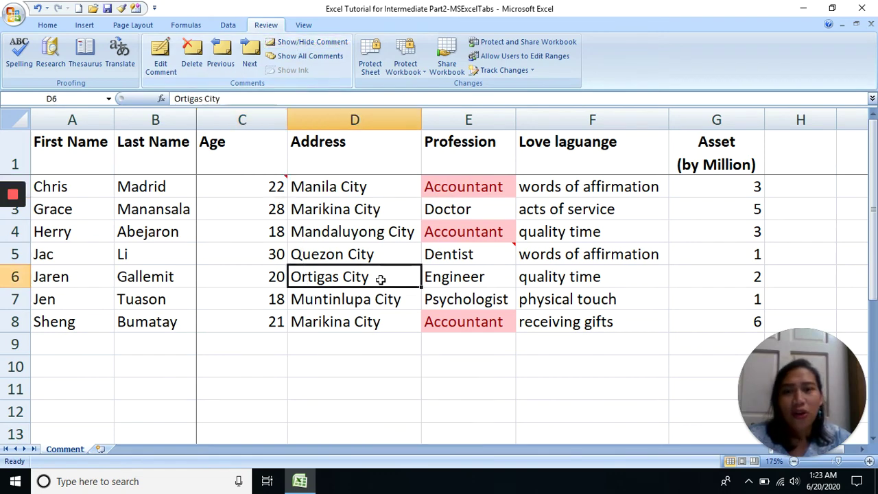
Examine the shortcut commands for editing, deleting and showing or hiding the comment on cell C2
click(371, 233)
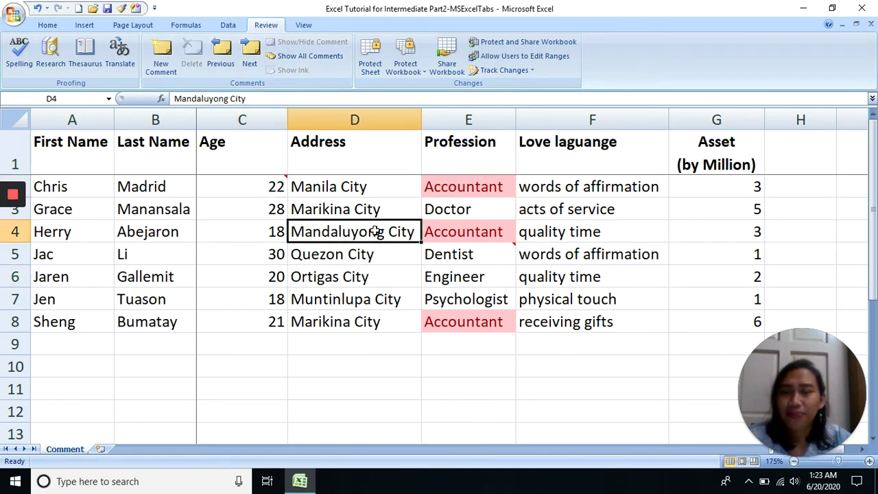
click(307, 212)
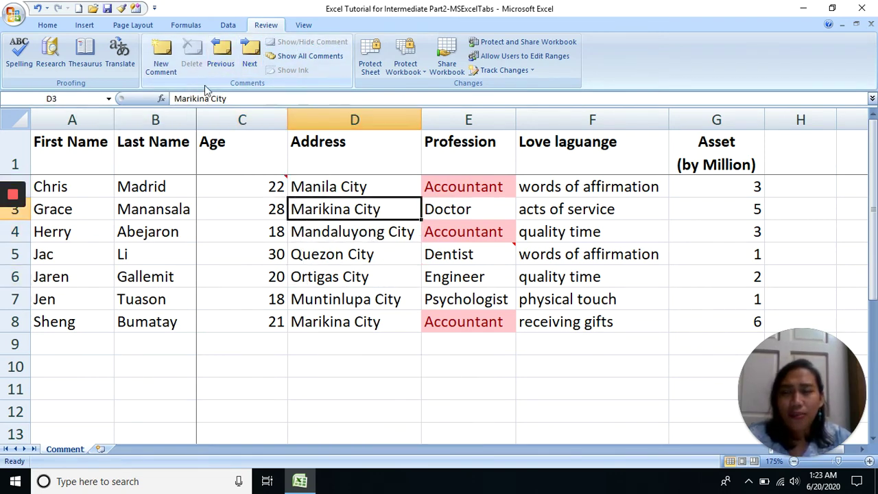
click(233, 186)
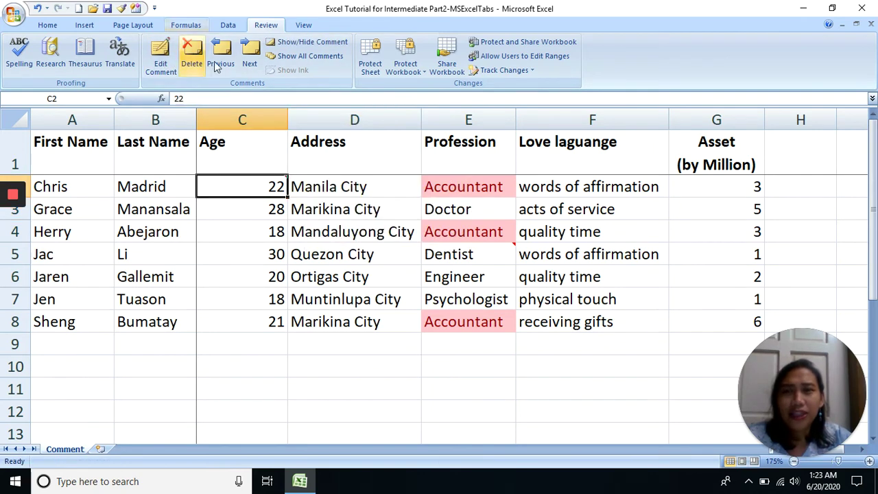
mouse_move(257, 185)
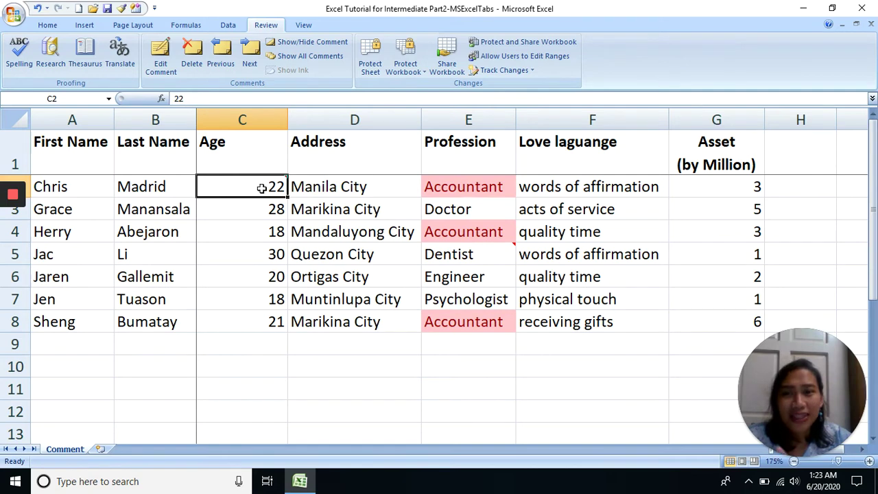
right_click(262, 190)
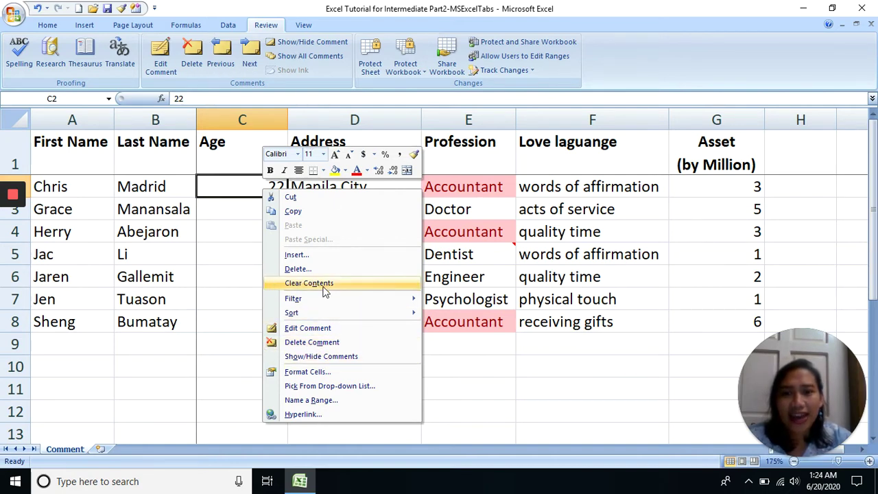
click(236, 212)
click(255, 248)
Compare the shortcut comment commands for uncommented cells C3 and D3 with those for commented cell C2
right_click(268, 218)
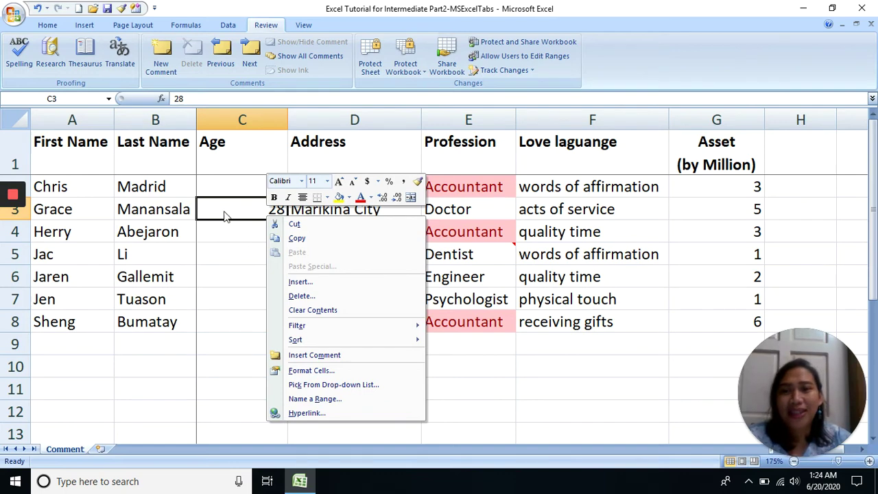
click(244, 261)
click(369, 231)
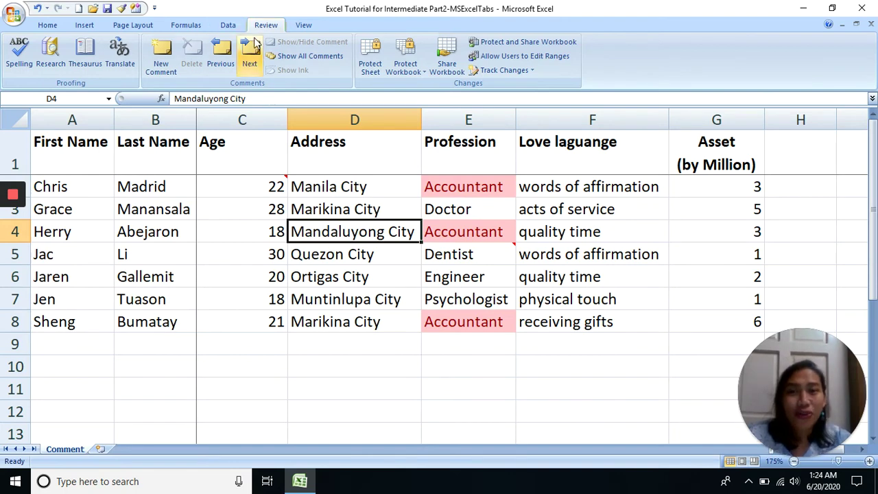
right_click(348, 210)
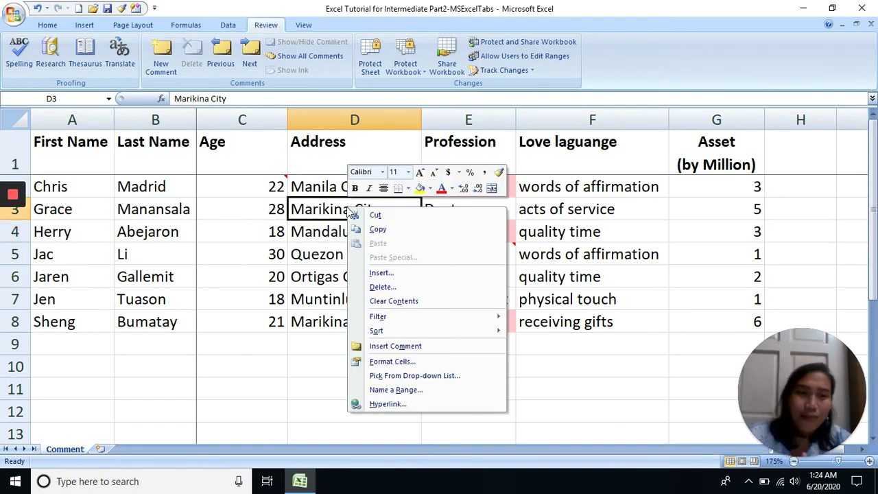
right_click(267, 184)
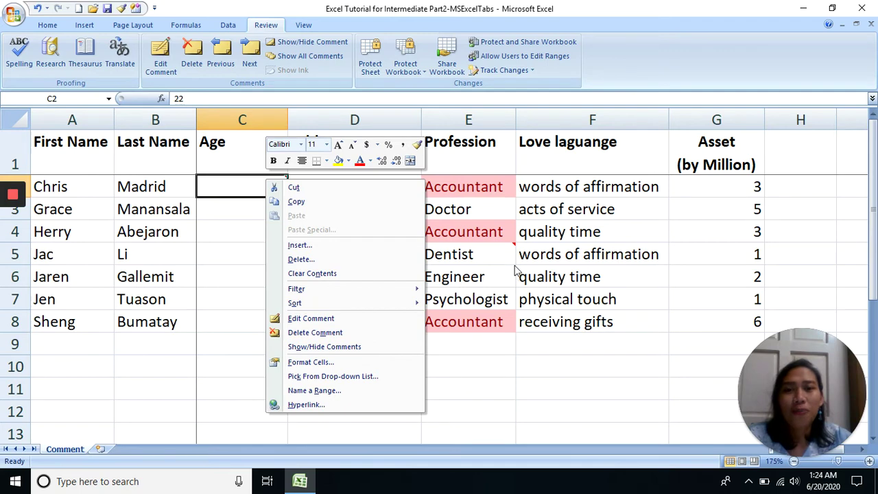
key(Escape)
click(352, 253)
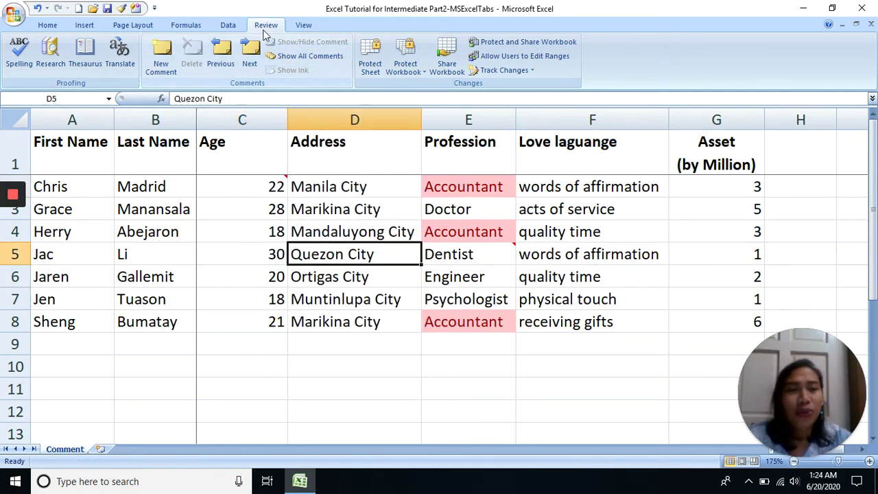
click(345, 196)
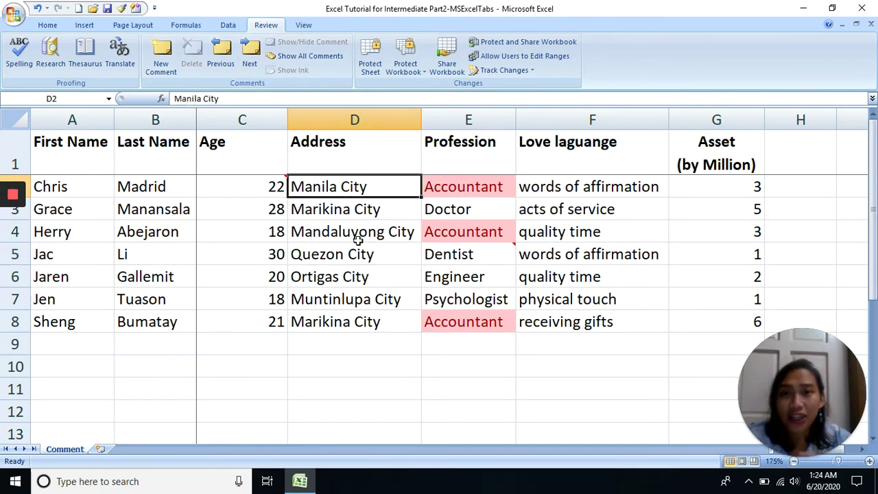
Try to switch the worksheet to Page Layout view, then back out without unfreezing its panes
click(304, 25)
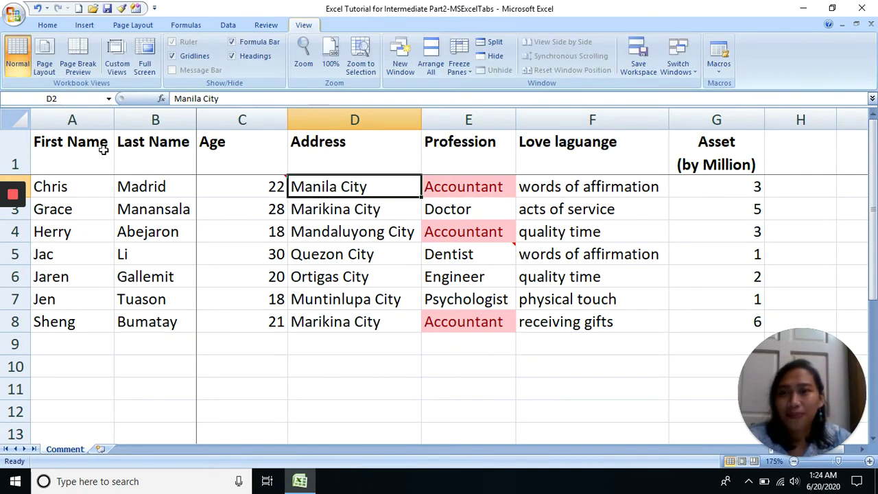
mouse_move(20, 232)
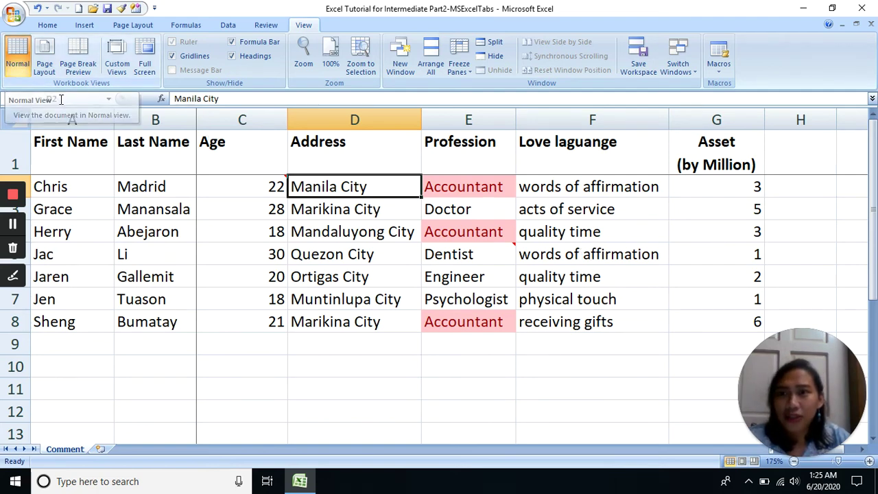
click(271, 205)
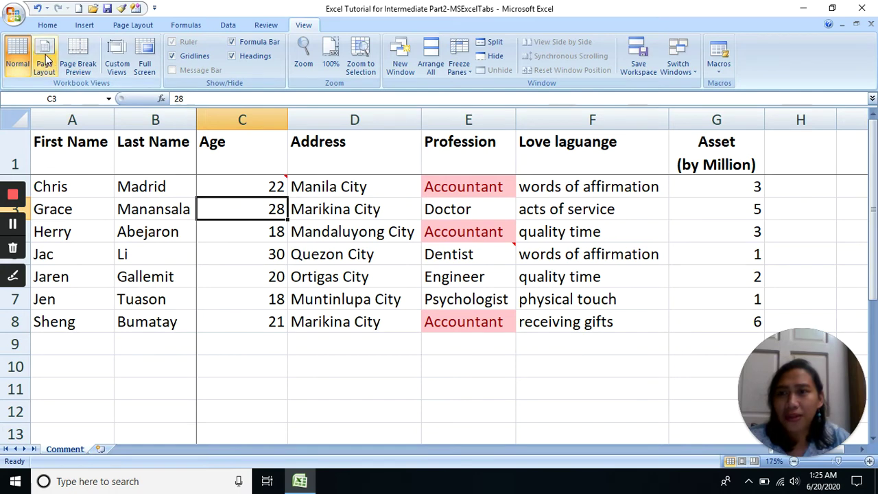
click(332, 248)
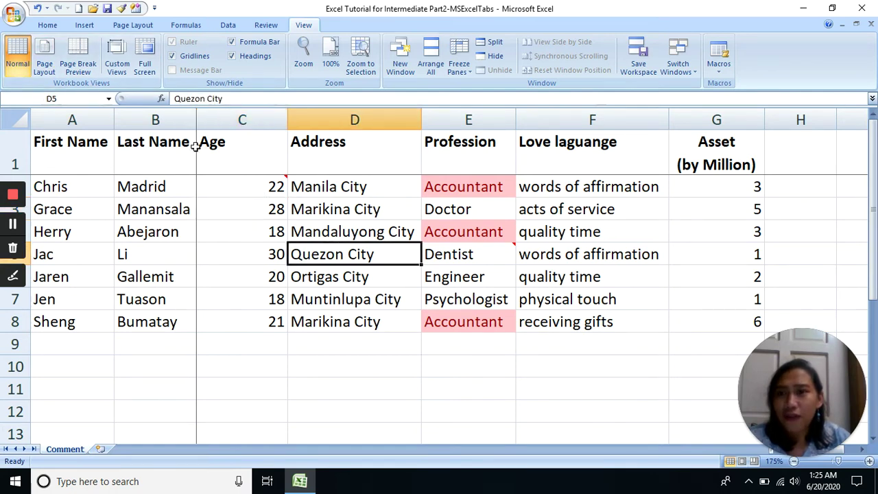
click(45, 62)
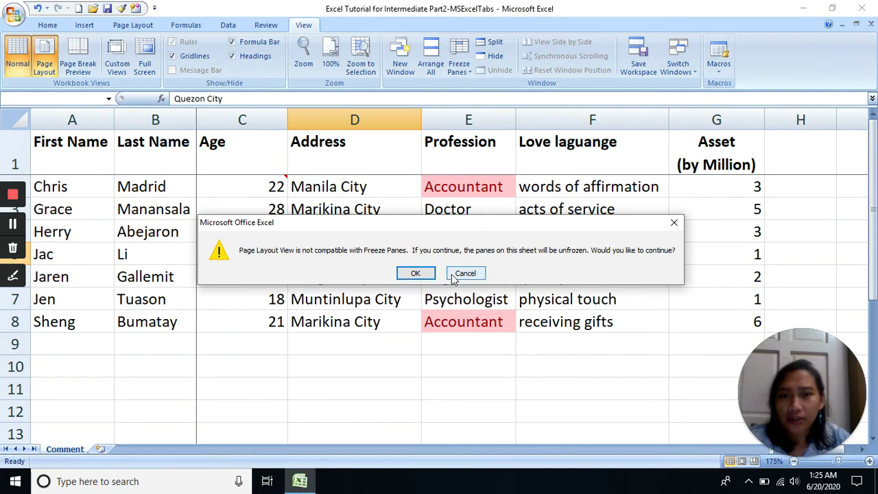
click(673, 222)
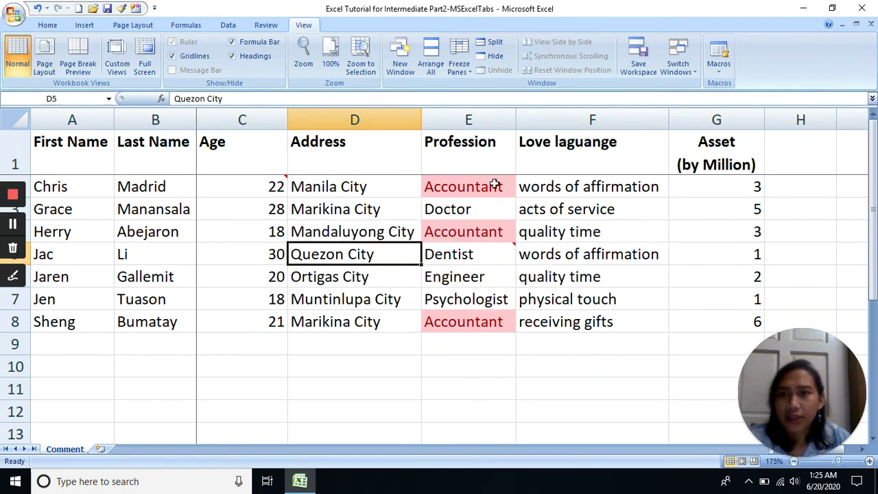
Unfreeze the worksheet's panes and select Address cell D3
click(457, 61)
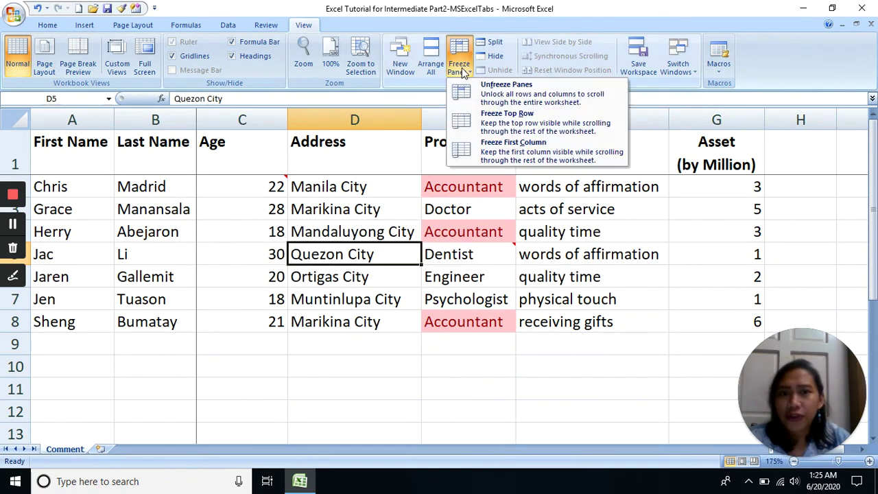
click(461, 85)
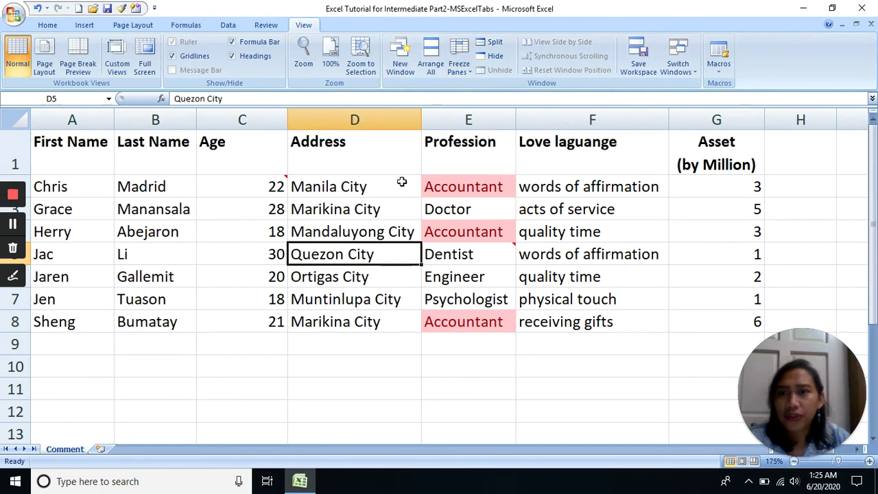
click(348, 205)
View the worksheet in Page Layout view and return it to Normal view
click(45, 60)
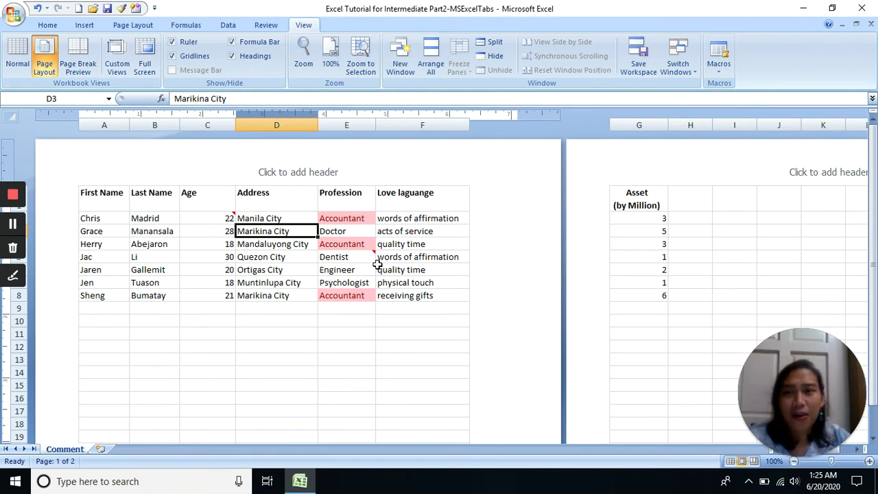
mouse_move(369, 252)
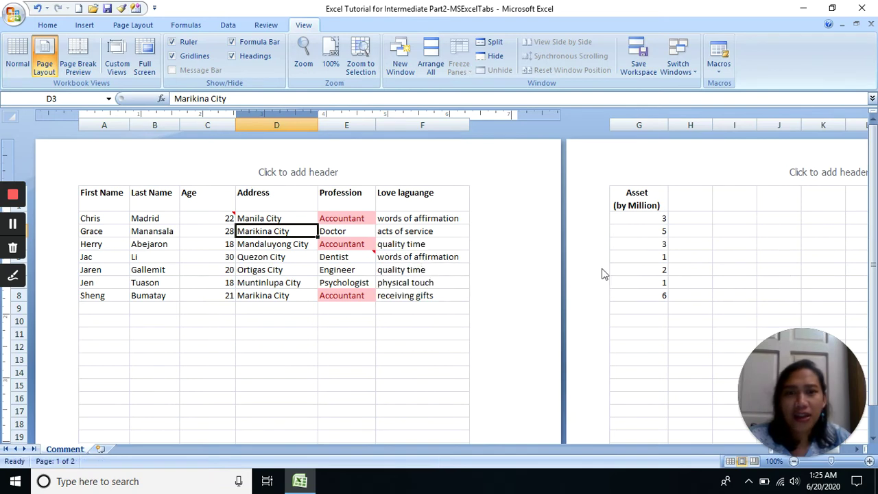
click(19, 58)
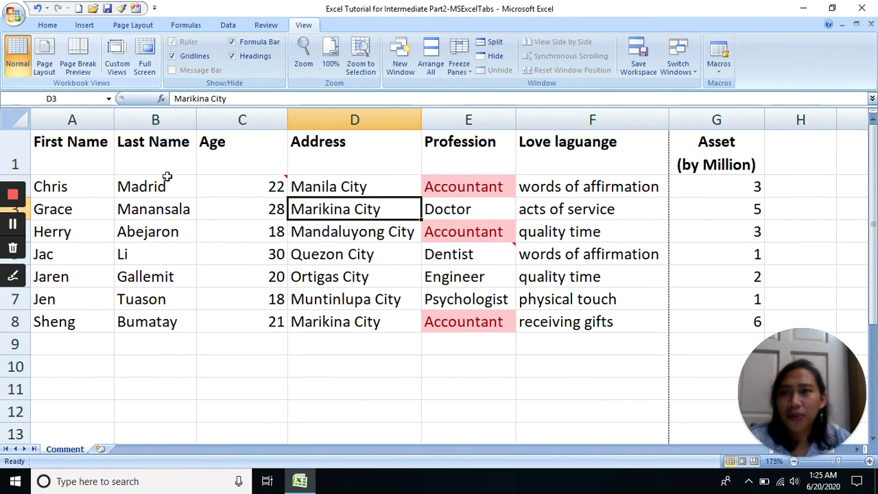
View the worksheet in Page Break Preview, dismiss the welcome message, and return to Normal view
click(88, 56)
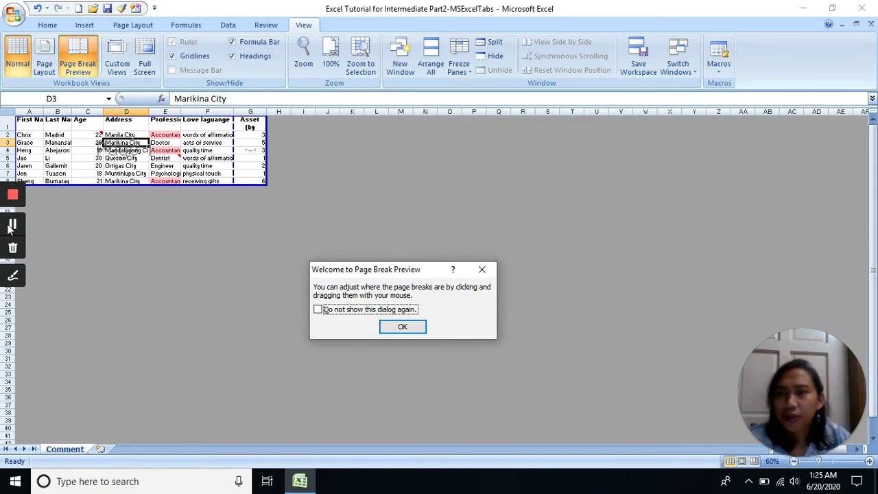
click(481, 269)
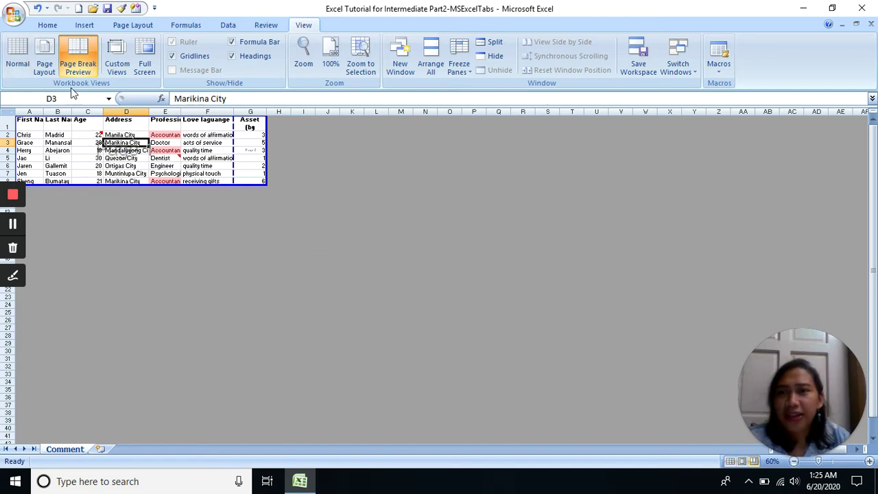
click(18, 59)
Select Age cell C2, display the worksheet in Full Screen view, and exit to the regular window
click(243, 183)
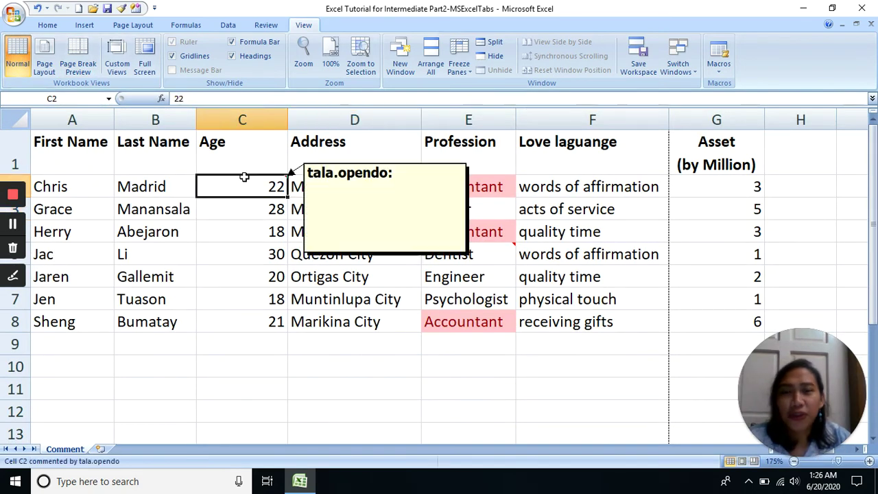
click(146, 61)
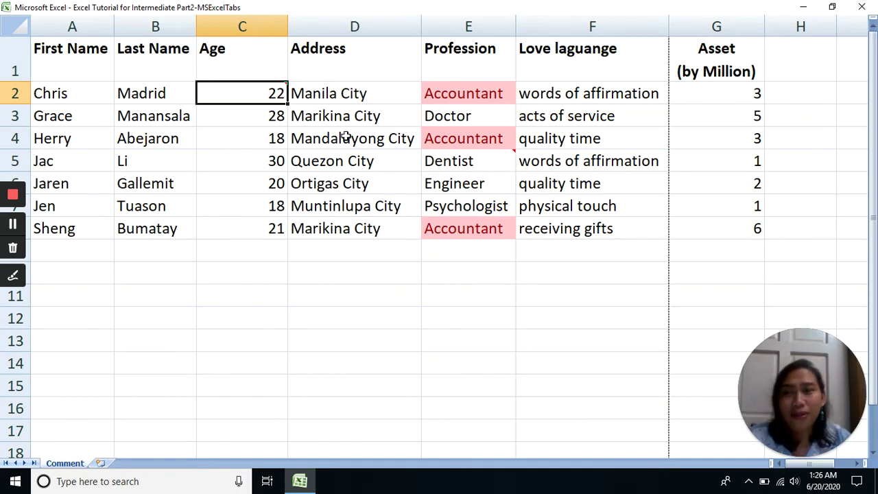
key(Escape)
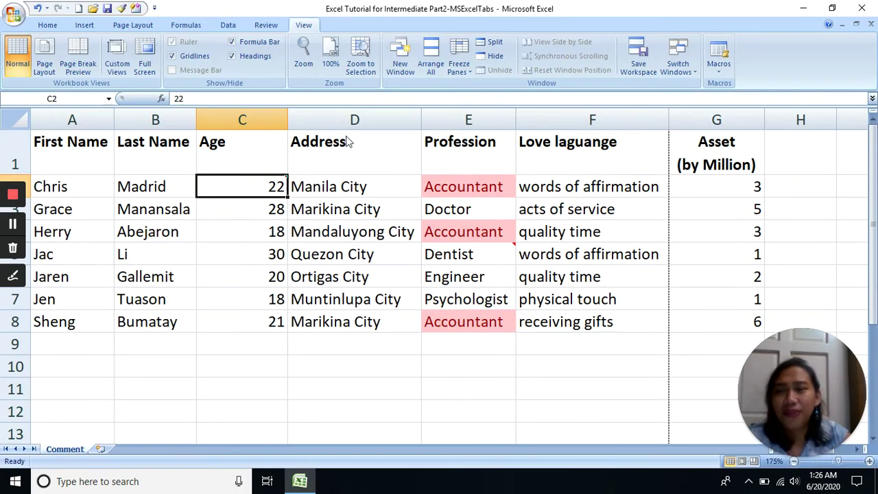
key(Down)
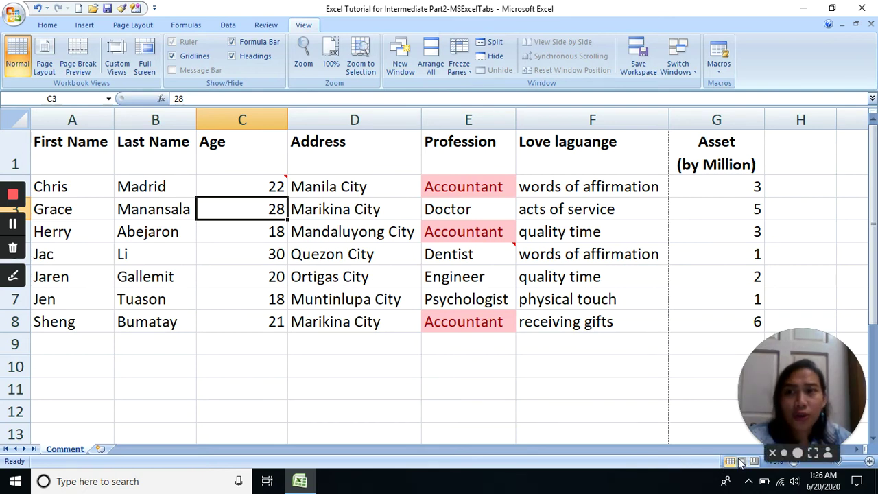
click(499, 369)
click(416, 306)
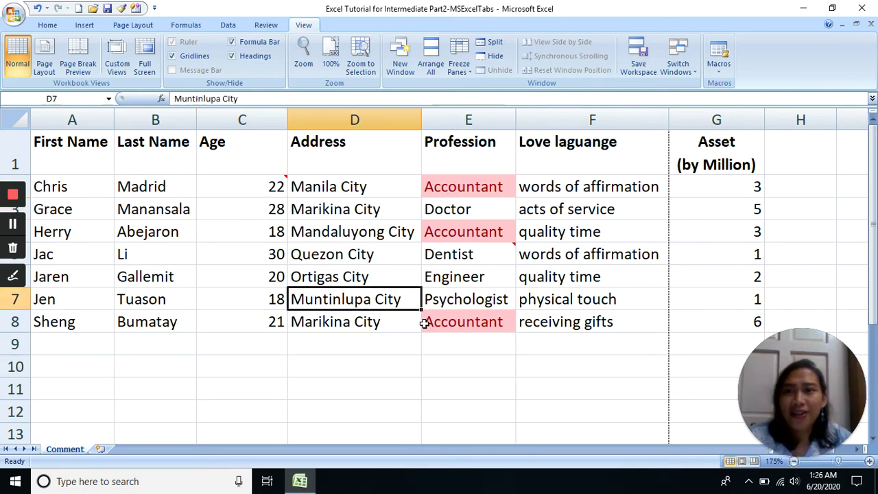
click(360, 201)
click(355, 167)
click(350, 185)
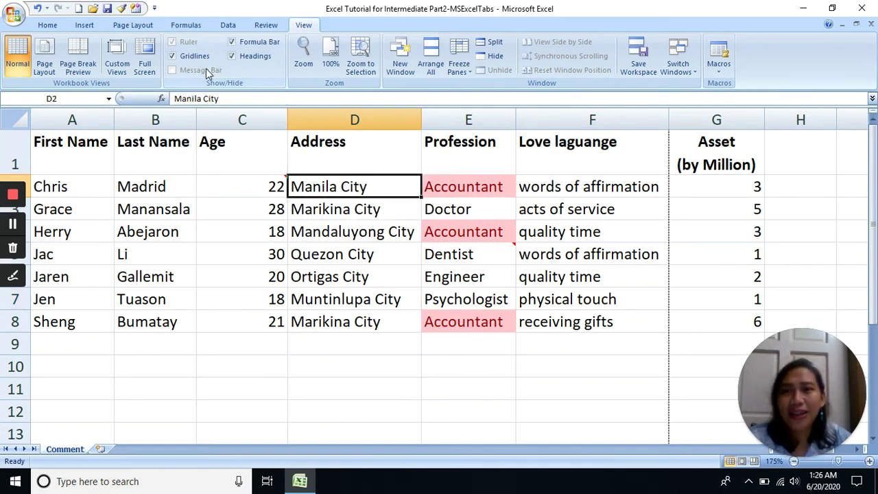
Hide the worksheet's gridlines and show them again, selecting cell ranges to compare the two displays
click(226, 226)
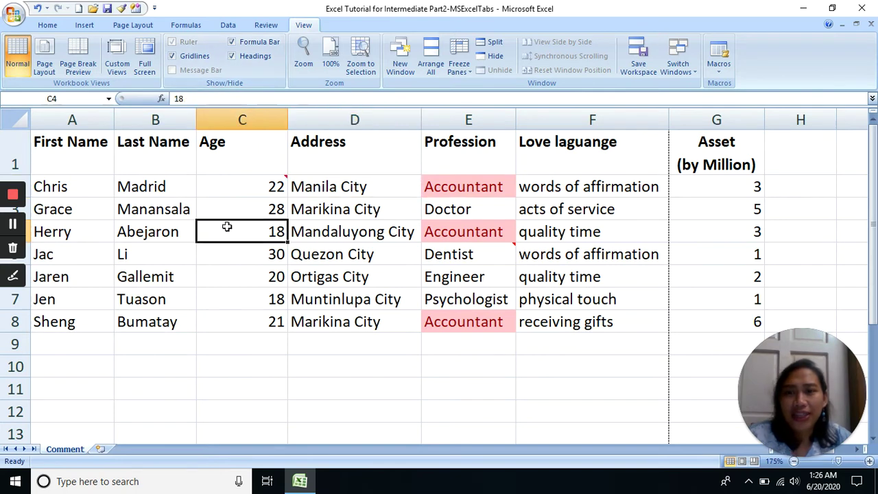
drag(210, 184, 323, 343)
drag(235, 246, 484, 298)
click(494, 276)
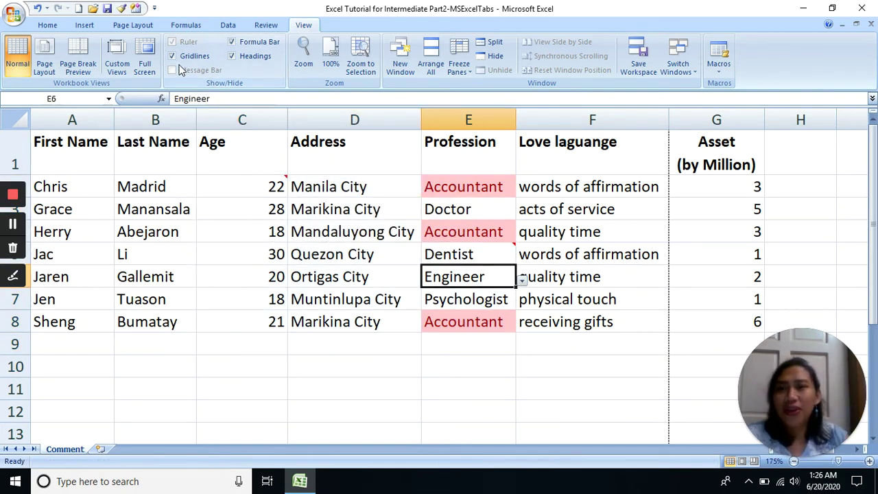
click(173, 56)
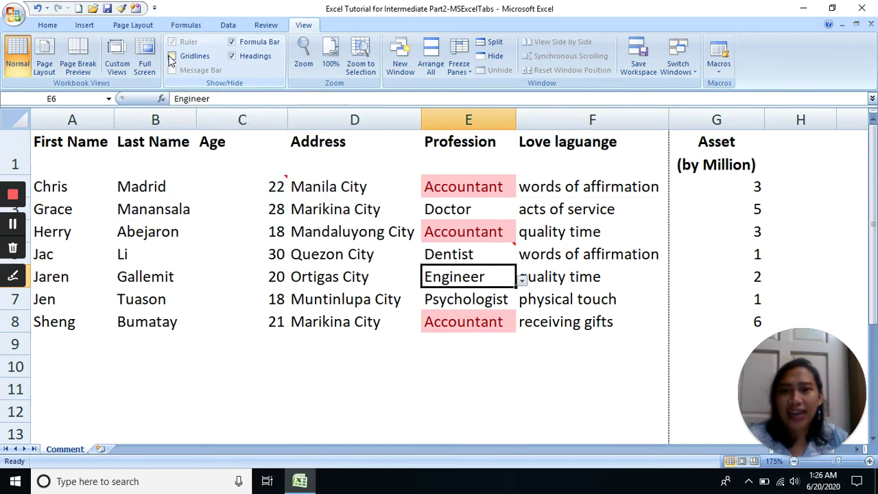
drag(211, 212, 351, 377)
drag(350, 344, 466, 411)
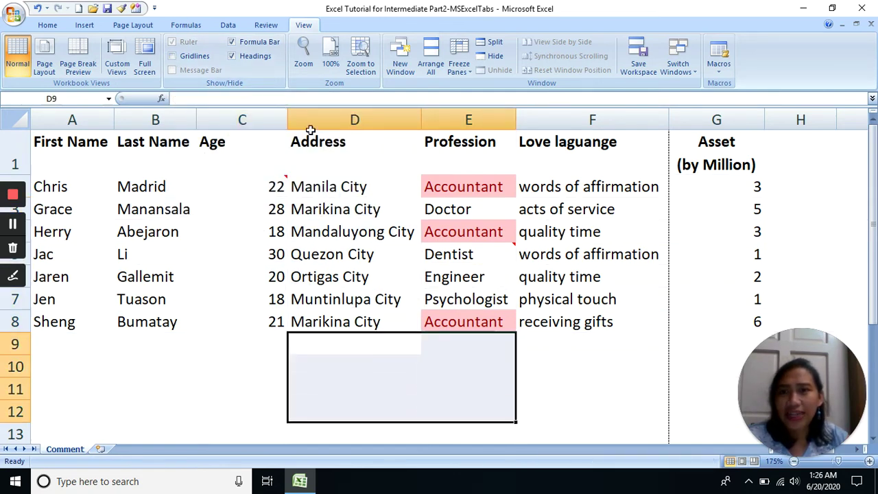
click(173, 57)
drag(243, 239, 402, 333)
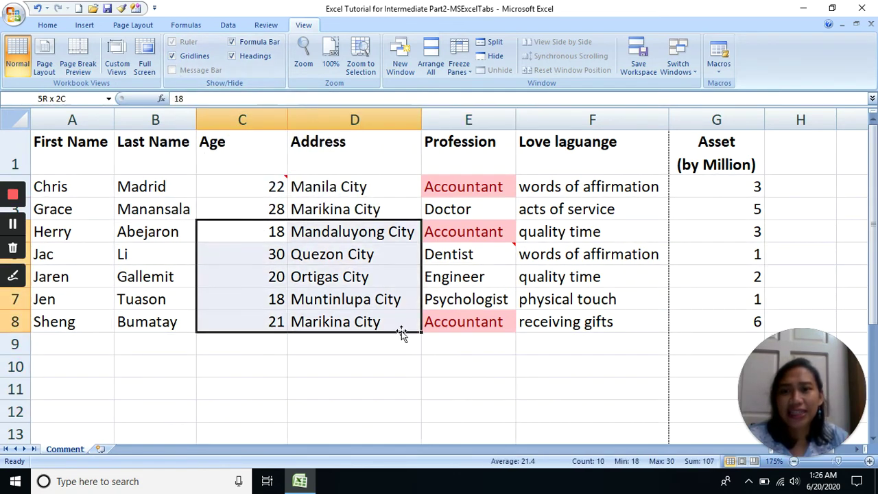
Select the range C3:F9, then hide the formula bar and show it again
click(319, 249)
click(281, 207)
drag(249, 192, 546, 386)
click(466, 277)
drag(253, 215, 539, 339)
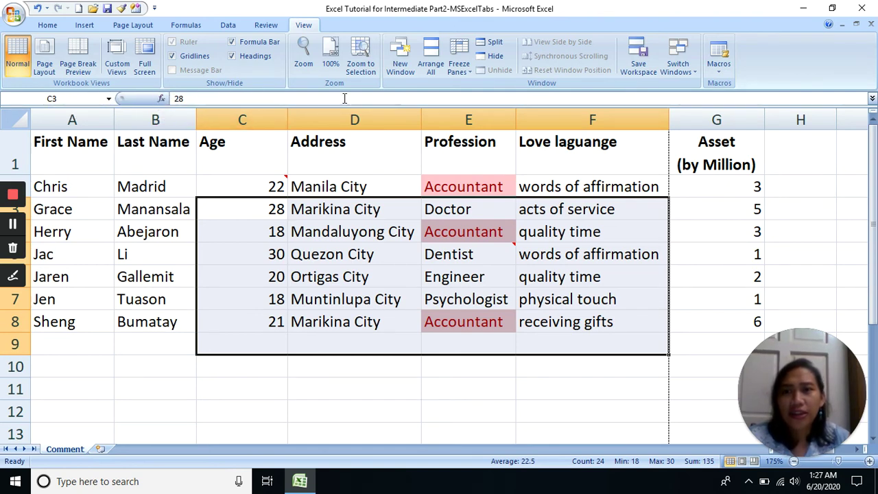
click(234, 43)
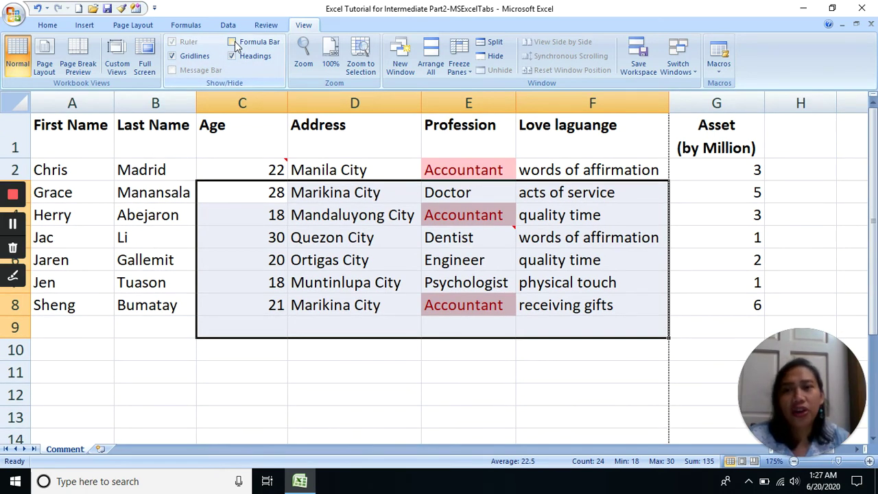
click(233, 43)
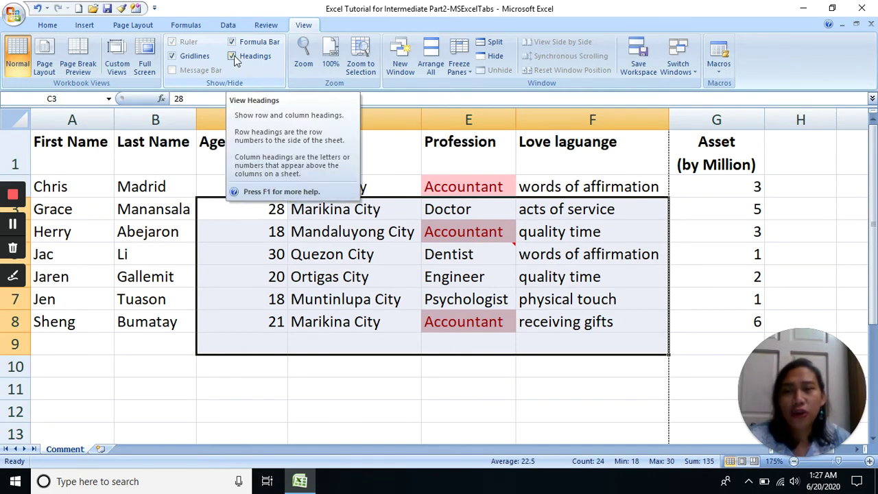
Hide and redisplay the row and column headings twice, then view the matching sheet options for gridlines and headings
click(232, 56)
click(232, 57)
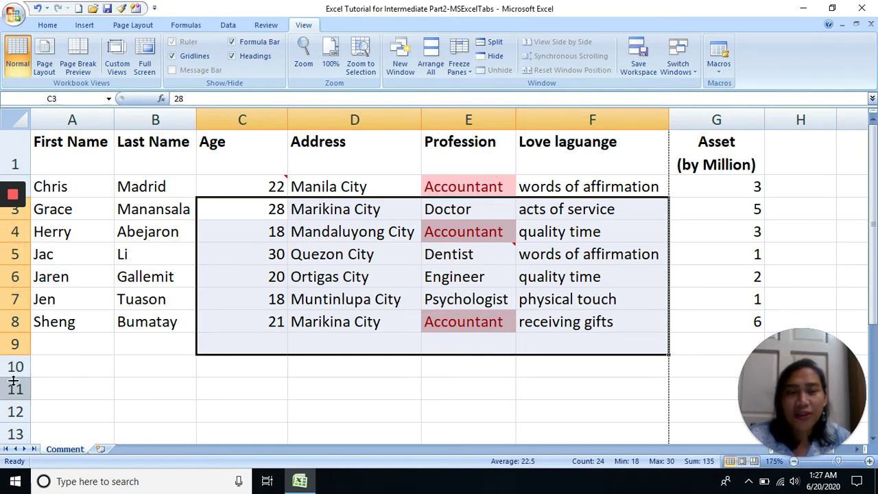
click(232, 56)
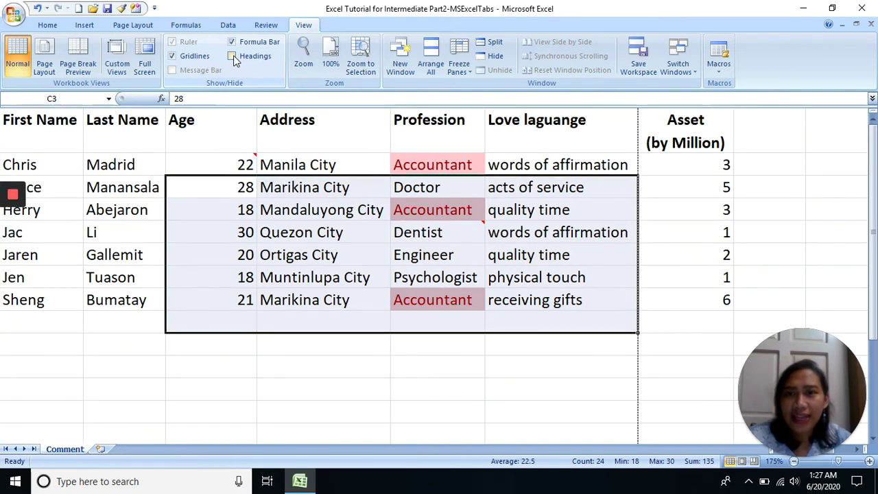
click(232, 56)
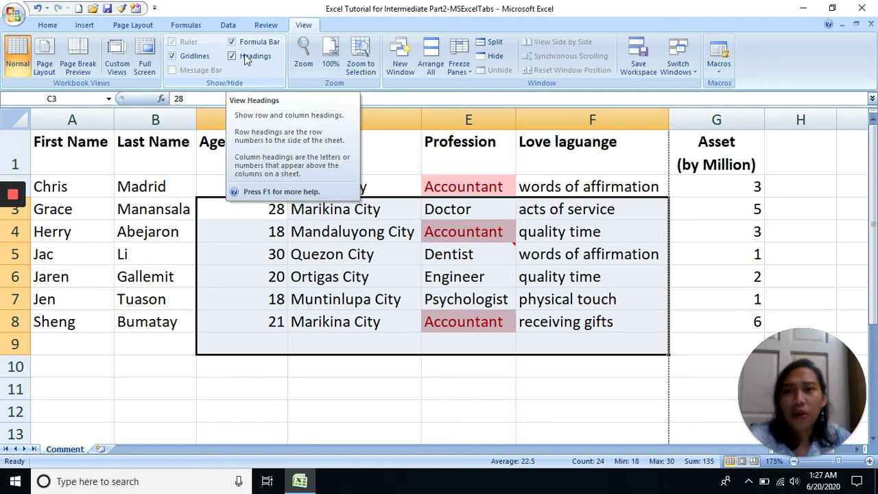
click(133, 25)
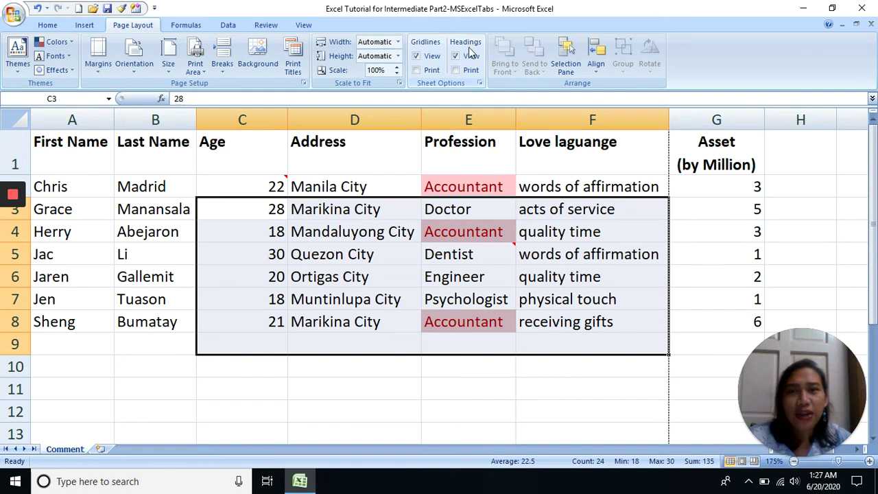
Review the magnification choices and the custom percentage in the Zoom dialog, close it, and select Address cell D4
click(304, 25)
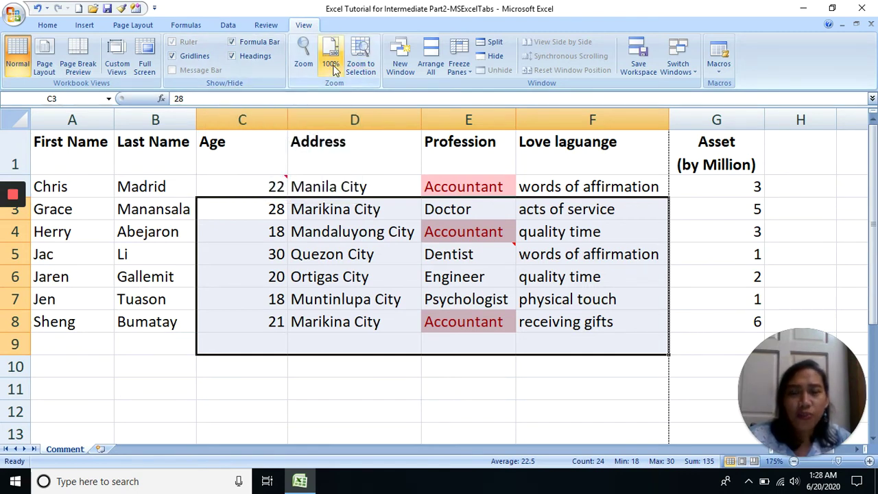
click(307, 63)
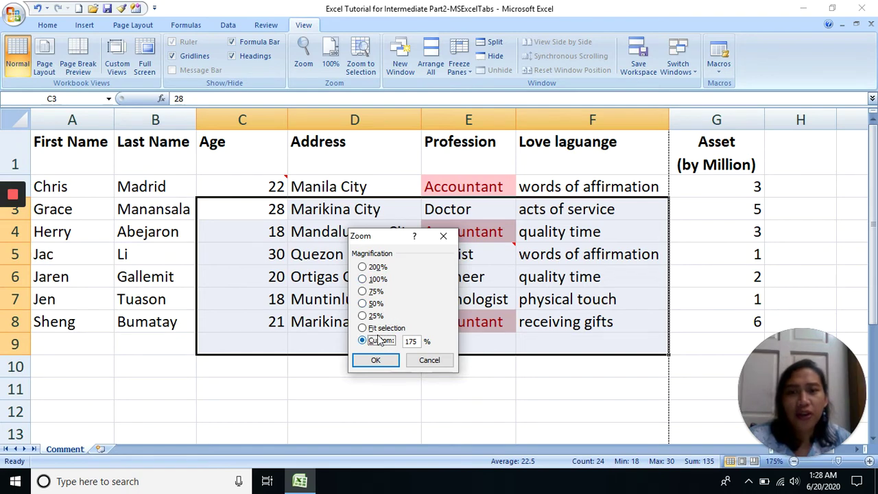
click(413, 342)
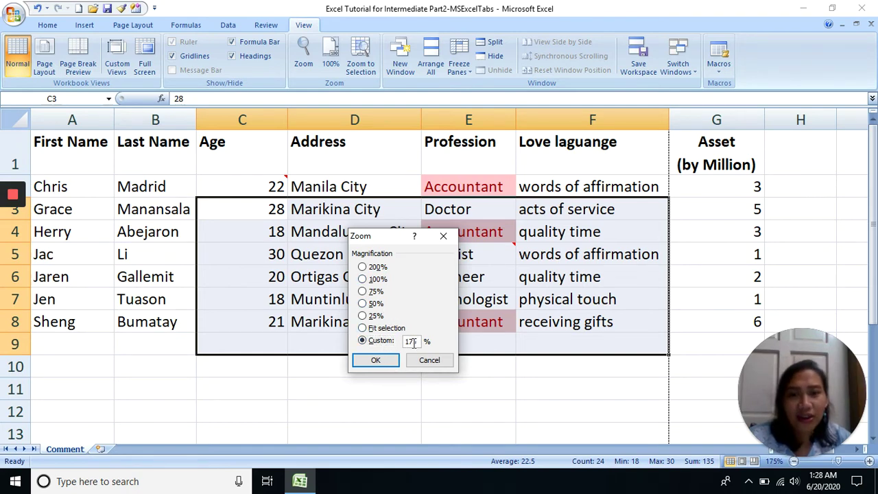
double_click(413, 341)
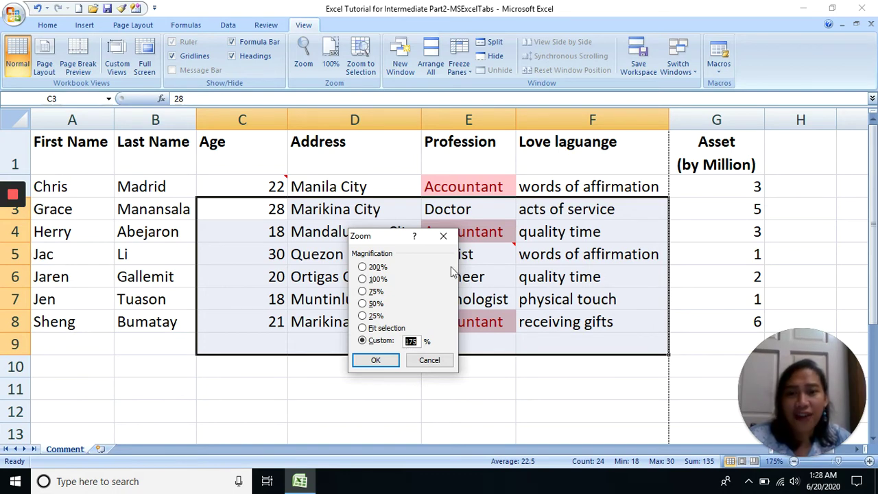
click(443, 235)
click(367, 233)
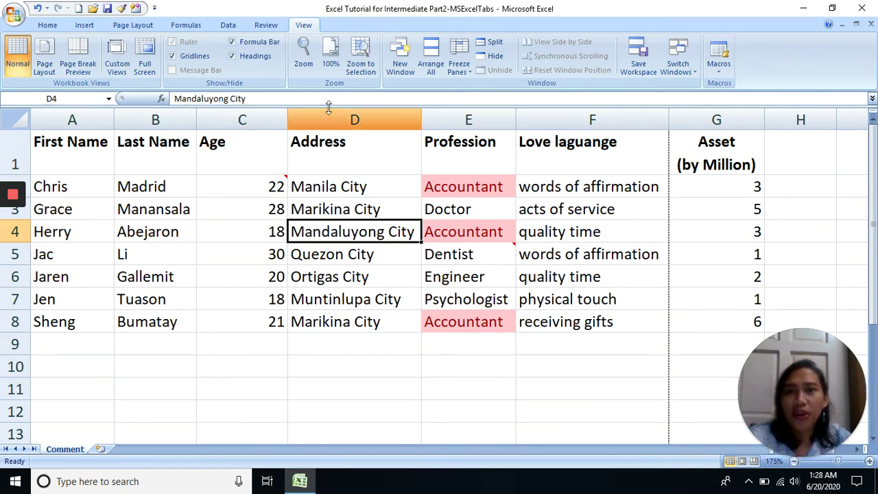
Reset the worksheet zoom to 100%, enlarge it to 160%, and select Address cell D6
click(331, 54)
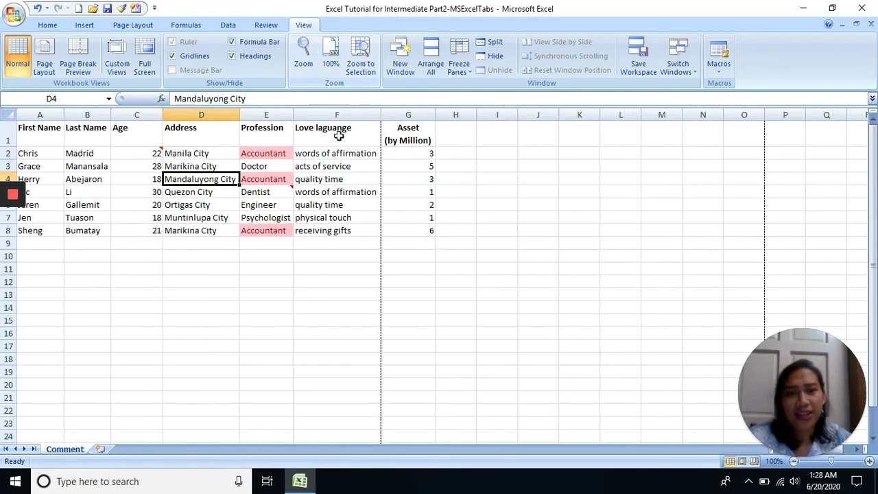
scroll(337, 229, up, 4)
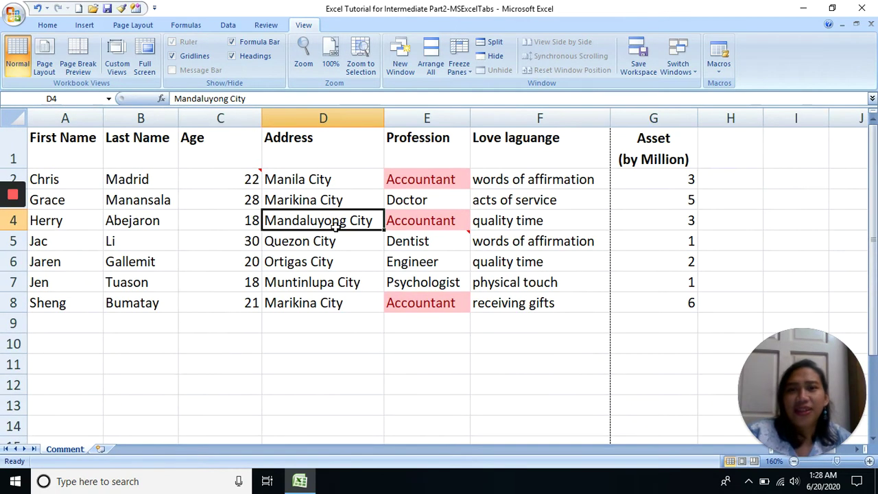
click(321, 182)
key(Down)
key(Down)
key(Down)
key(Down)
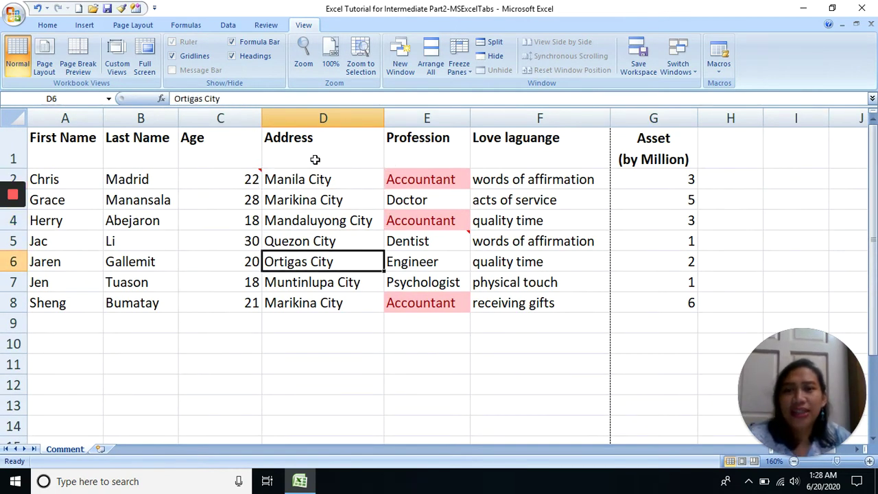
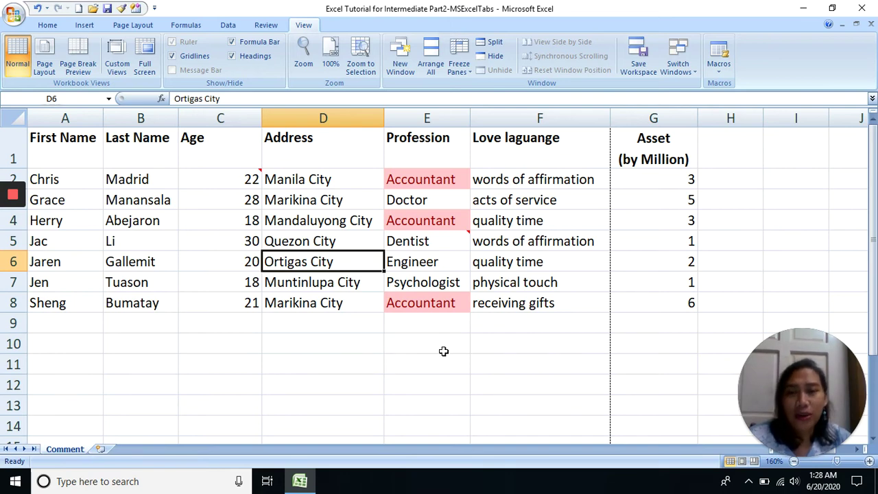
right_click(449, 469)
click(376, 406)
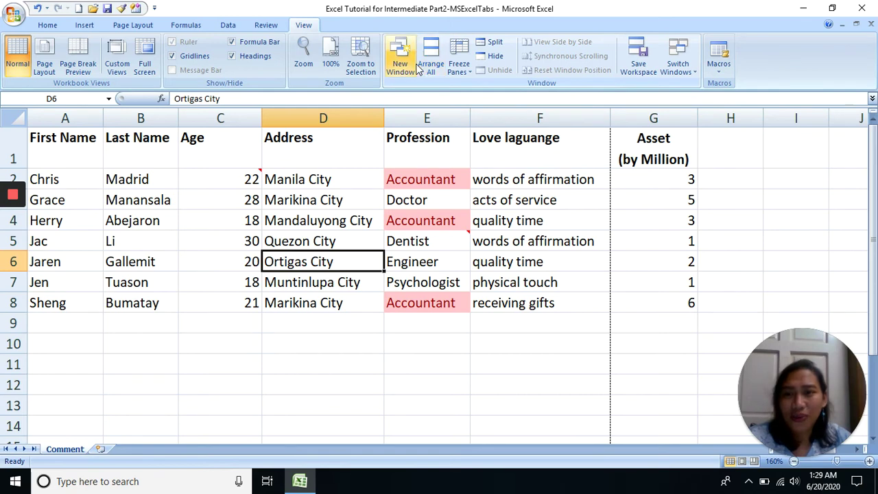
mouse_move(11, 274)
click(11, 234)
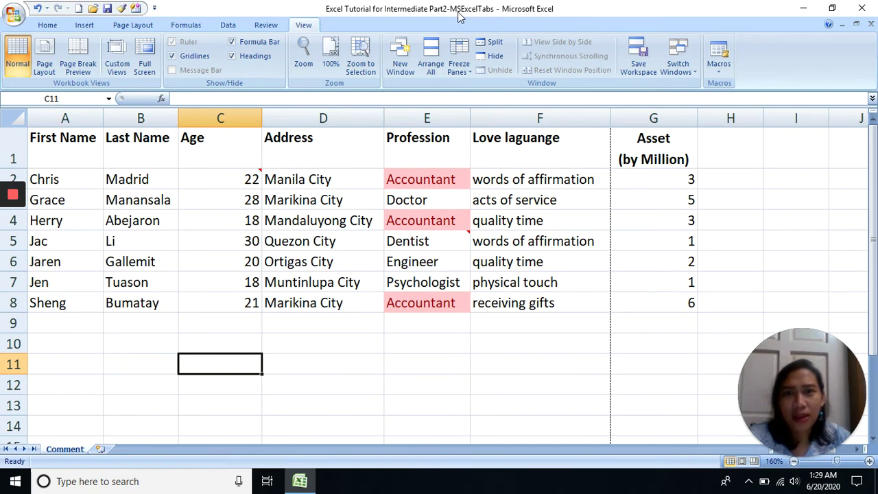
Open a second window of the workbook, arrange the two windows tiled, and activate window :1
click(399, 63)
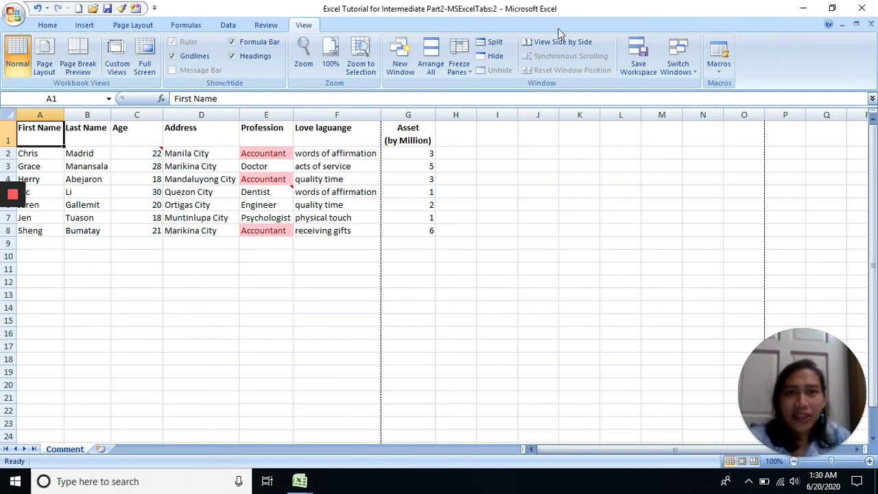
click(431, 56)
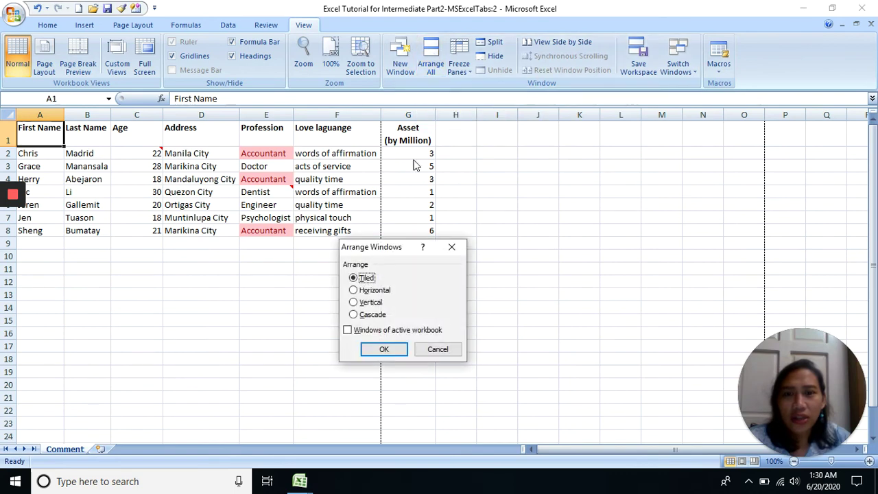
click(395, 347)
click(623, 216)
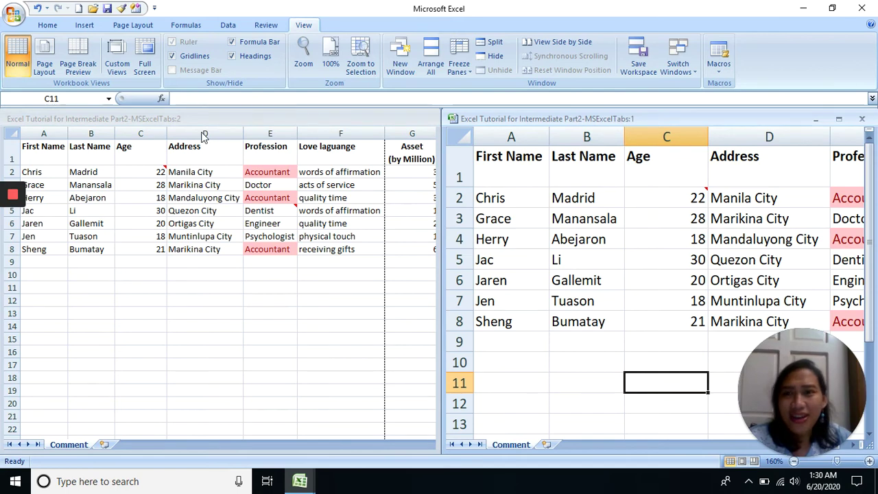
Switch back and forth between the two tiled windows, and select cell B8 in window :1
click(175, 177)
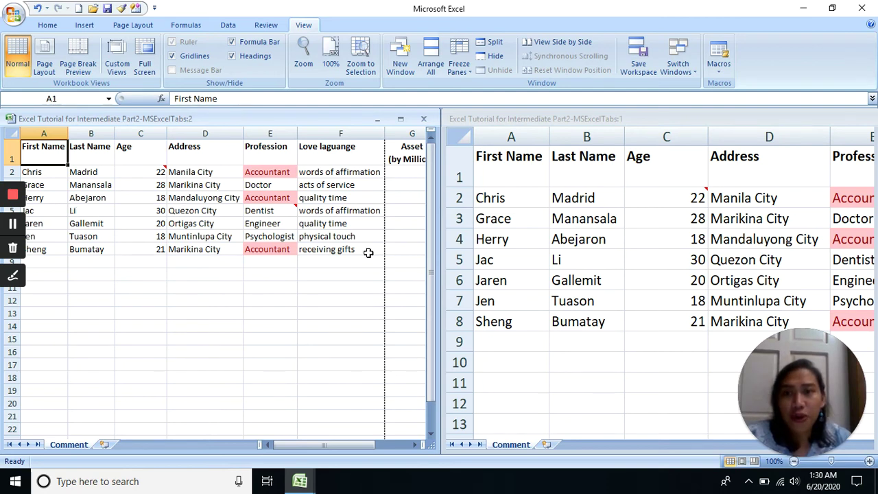
click(577, 243)
click(299, 261)
click(570, 256)
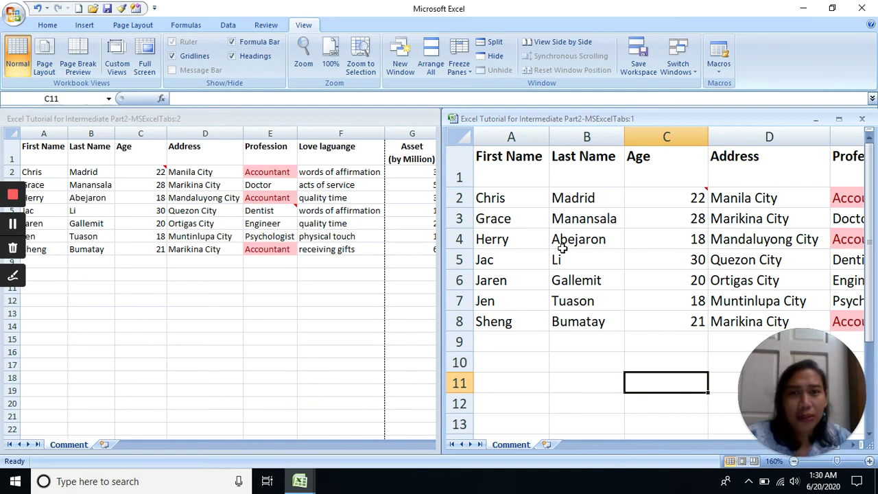
click(34, 275)
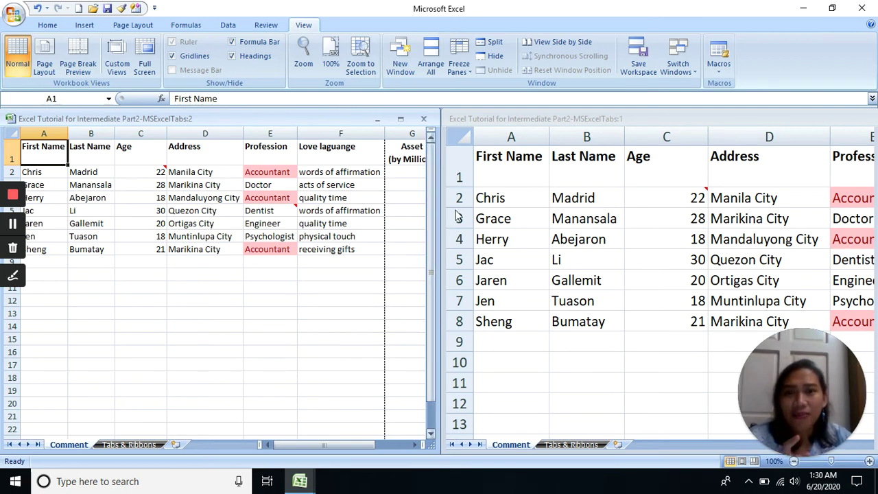
click(617, 230)
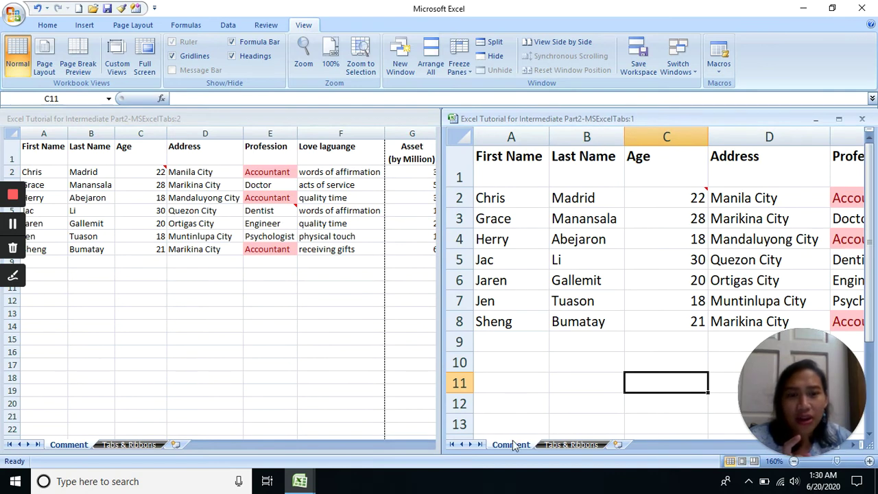
click(598, 334)
click(588, 323)
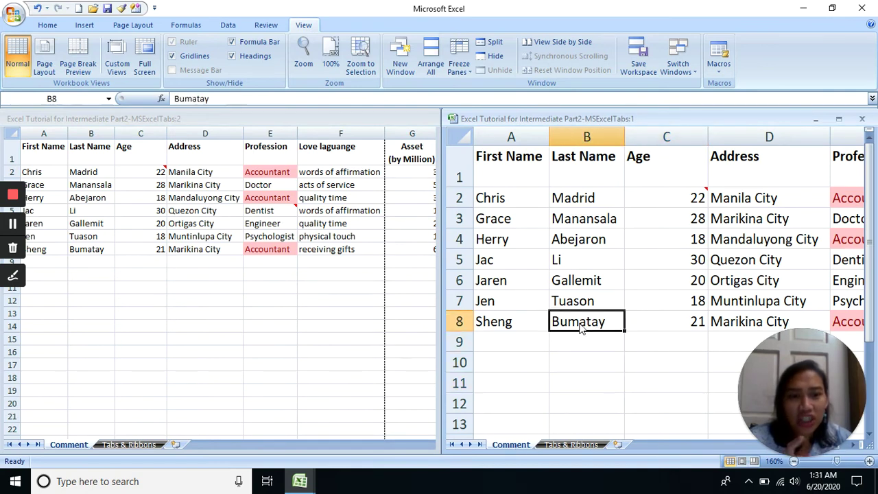
Display the Tabs & Ribbons sheet in window :2, and alternate between it and the Comment sheet in window :1
click(165, 277)
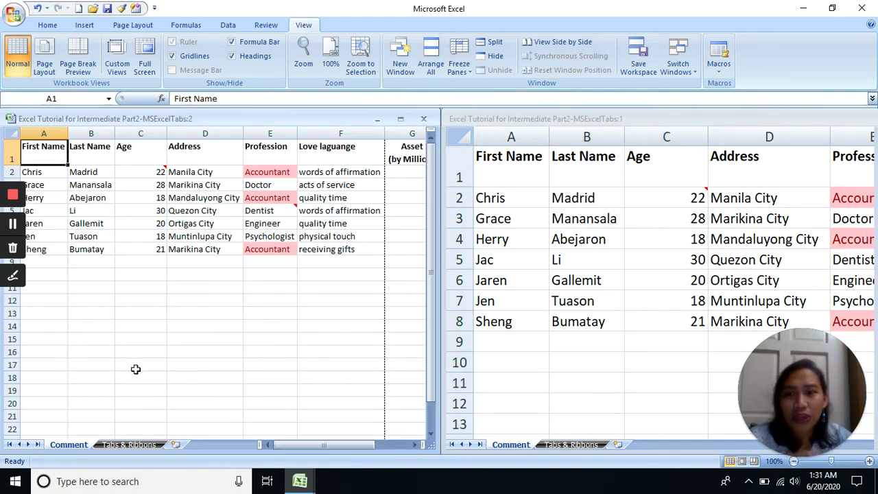
click(129, 444)
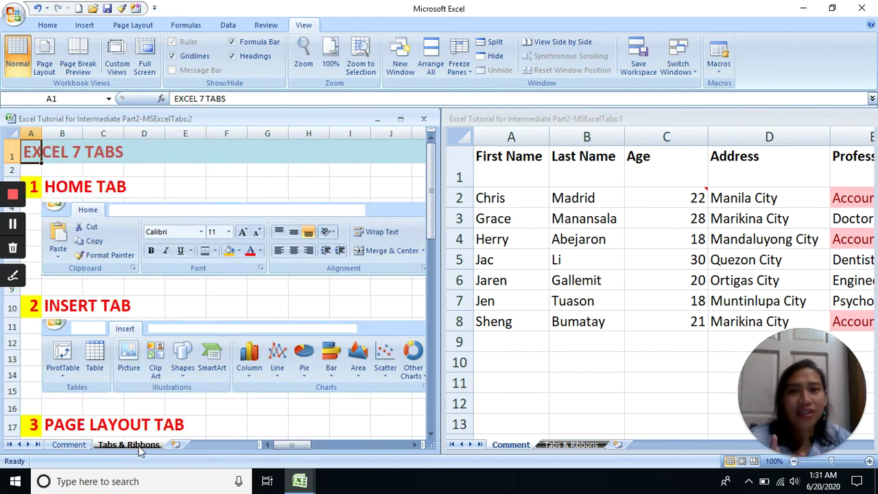
click(545, 281)
click(212, 267)
click(527, 271)
click(255, 260)
click(586, 298)
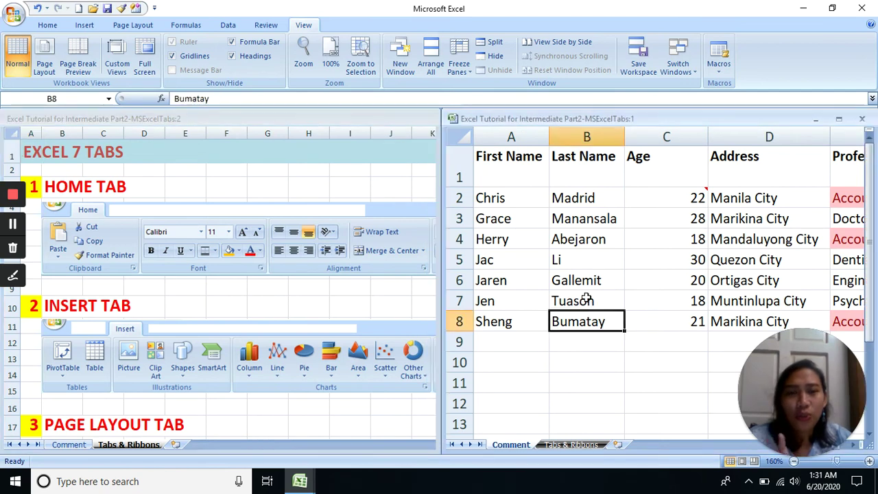
click(211, 269)
click(482, 285)
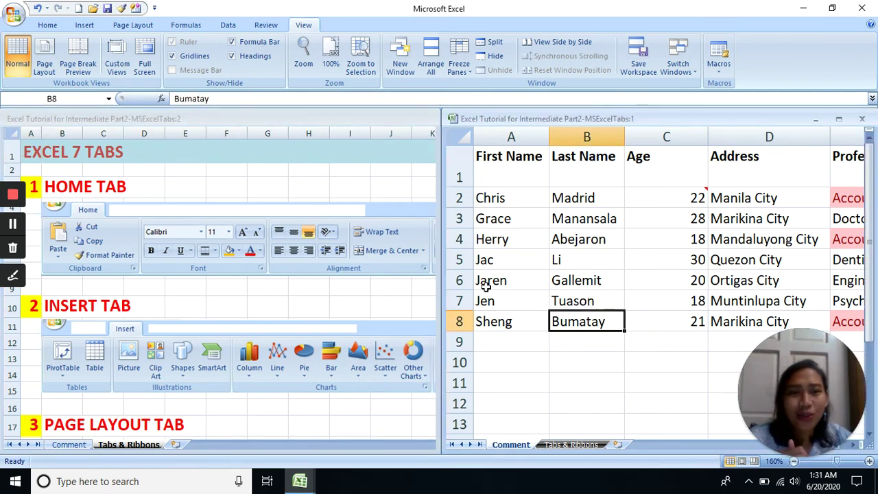
click(226, 282)
click(480, 281)
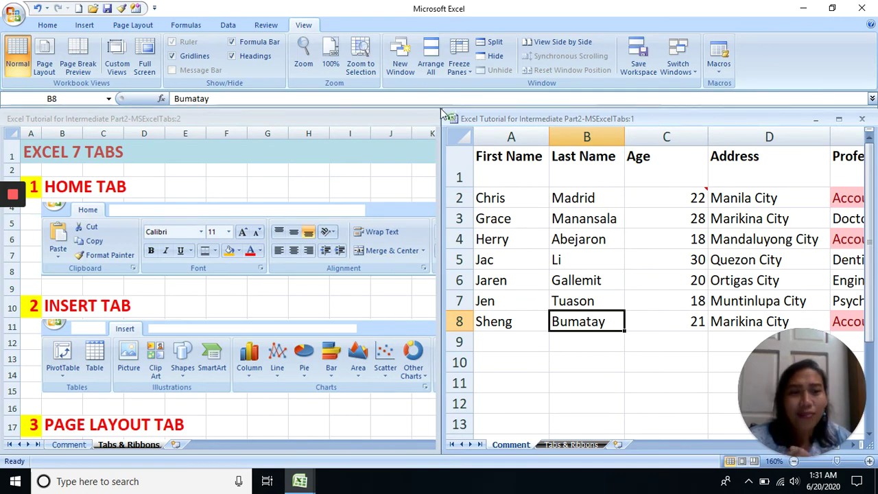
Open a third window of the workbook and arrange all its windows horizontally
click(402, 59)
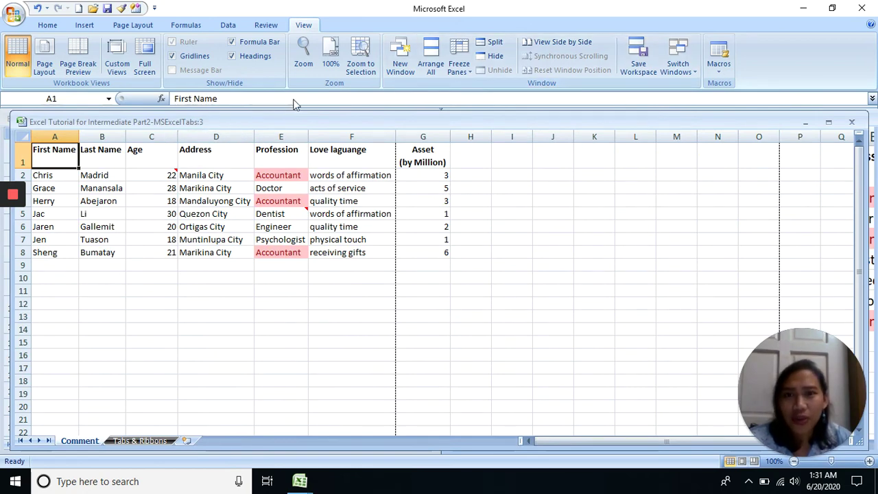
click(430, 66)
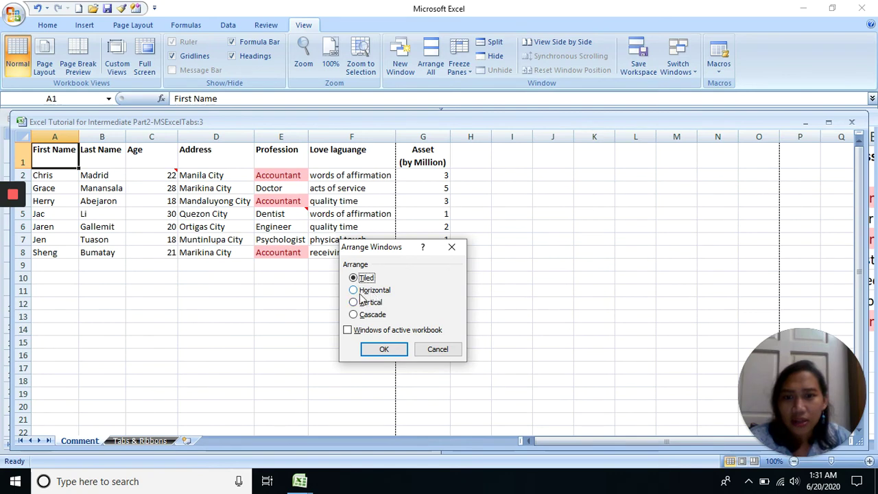
click(363, 290)
click(384, 349)
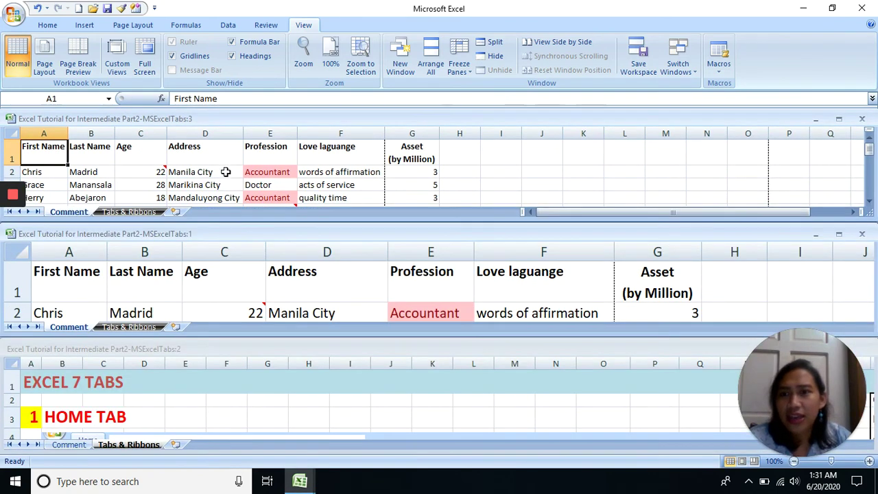
Select cell C1 in window :1, cell E2 in window :2, and Profession cell E2 in window :3
click(227, 293)
click(231, 285)
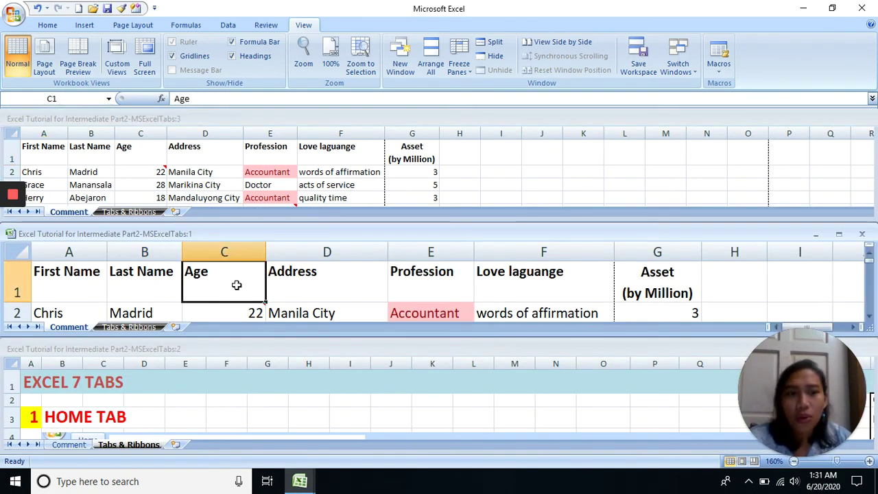
click(200, 384)
click(199, 397)
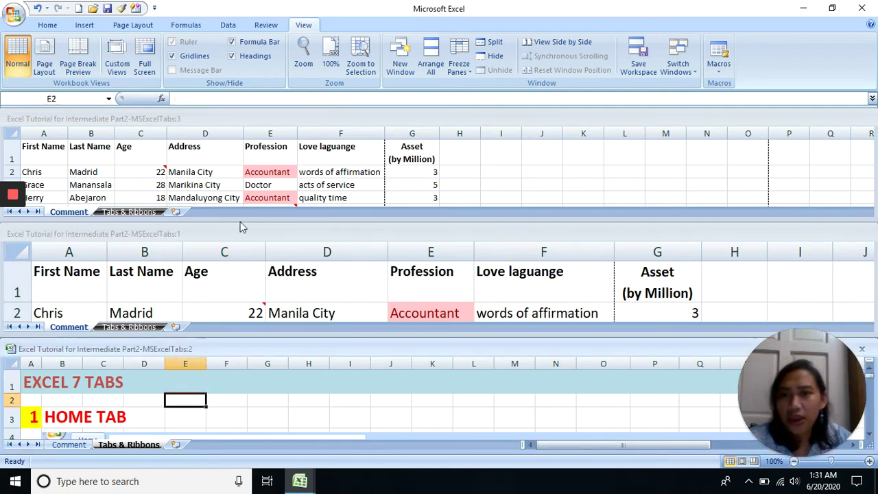
click(278, 145)
click(275, 170)
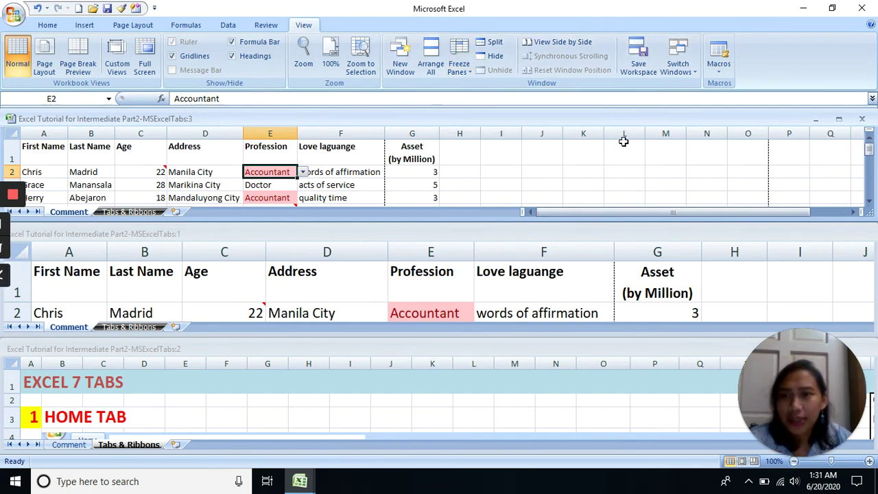
Close workbook windows :3 and :2, and maximize the remaining window
click(861, 119)
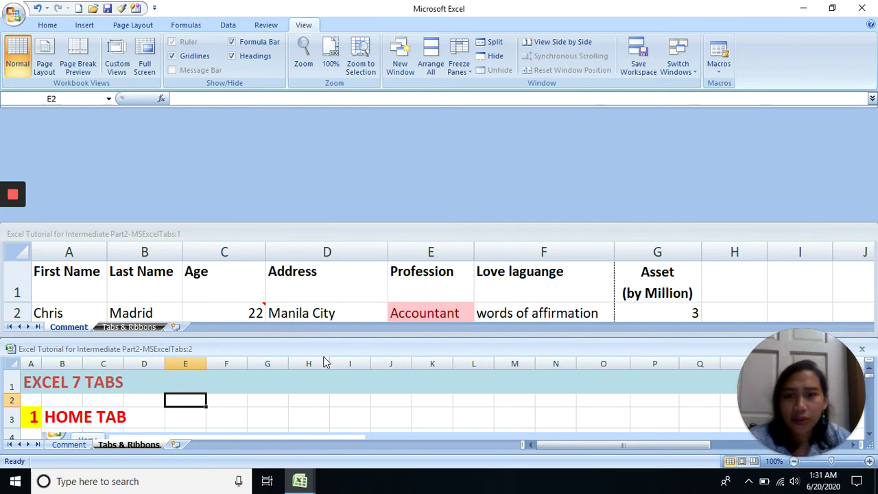
drag(316, 351, 299, 189)
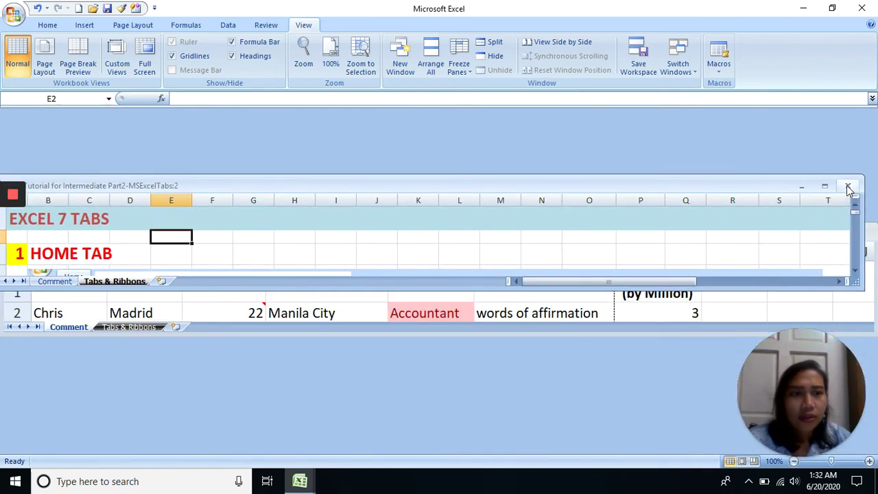
click(848, 191)
click(841, 234)
Select Address cell D3 and then Age cell C2 on the Comment sheet
click(288, 262)
click(310, 205)
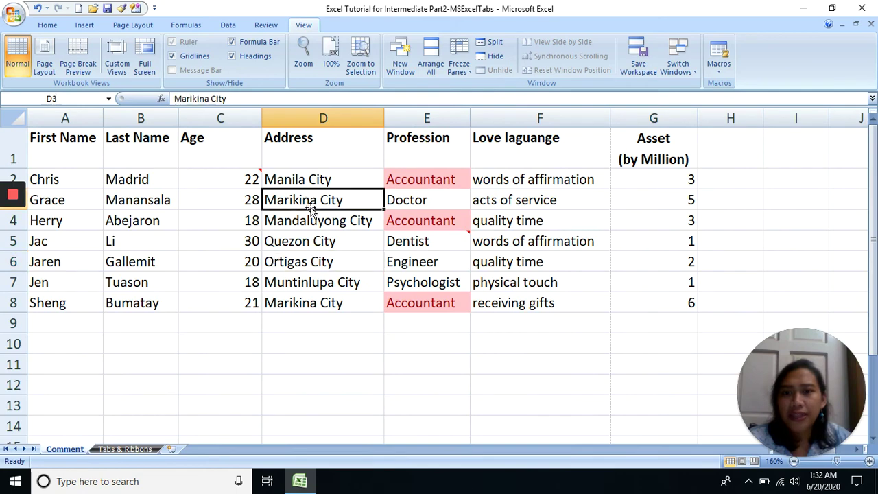
click(214, 163)
click(233, 196)
click(251, 179)
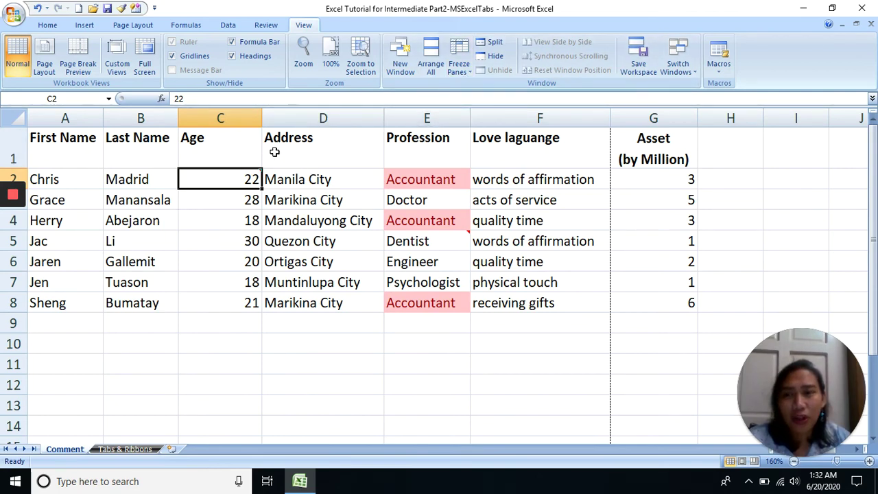
mouse_move(24, 227)
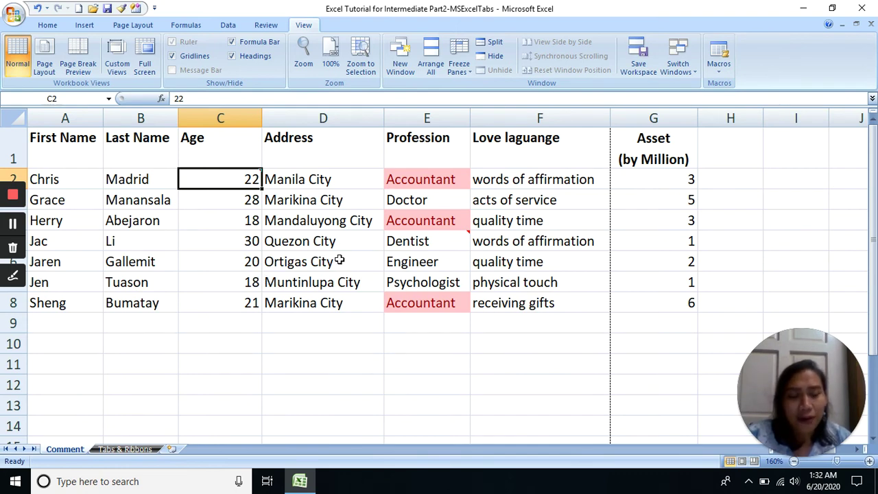
Select header row 1 and then the First Name and Last Name columns to show the area that should stay fixed
scroll(447, 318, down, 1)
scroll(434, 294, up, 1)
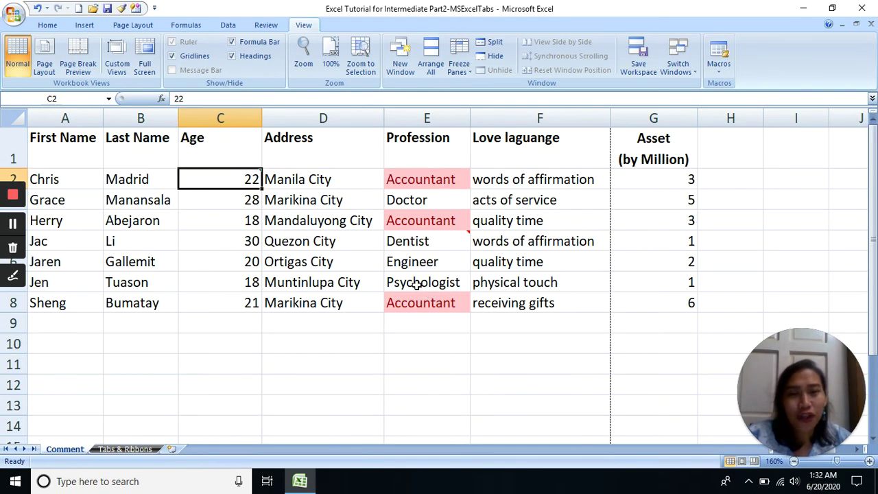
click(200, 244)
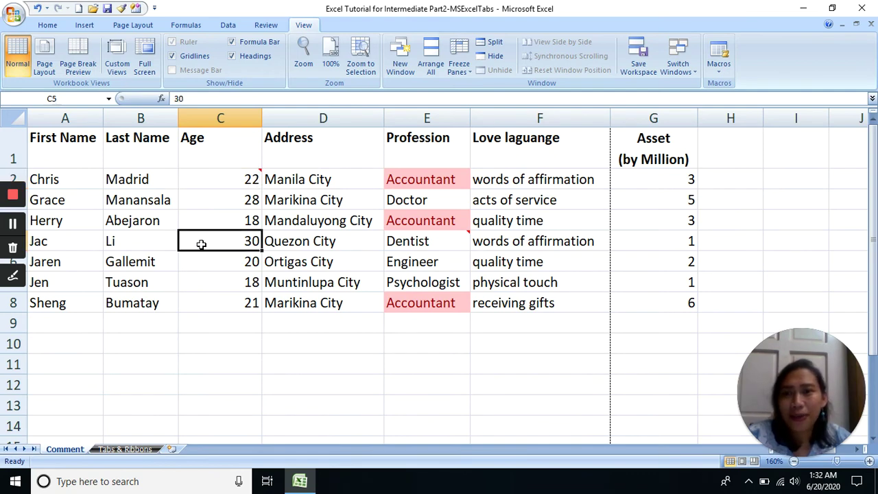
click(275, 186)
click(219, 172)
click(8, 147)
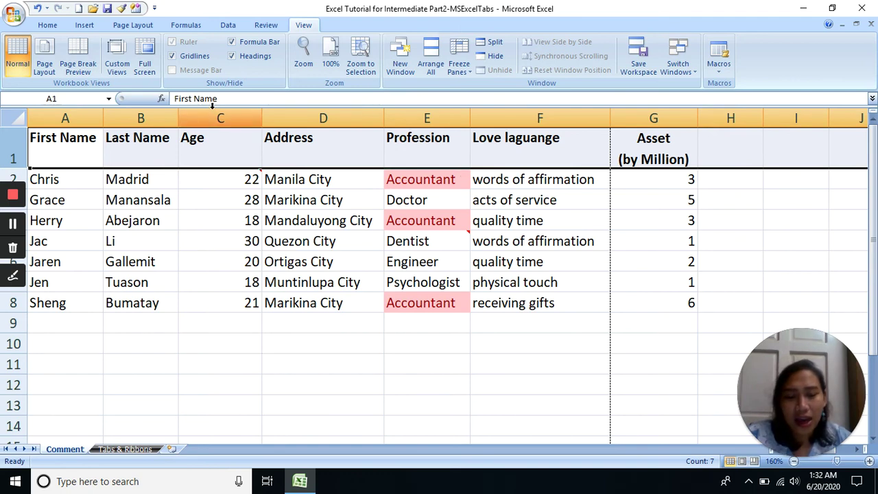
drag(121, 118, 56, 113)
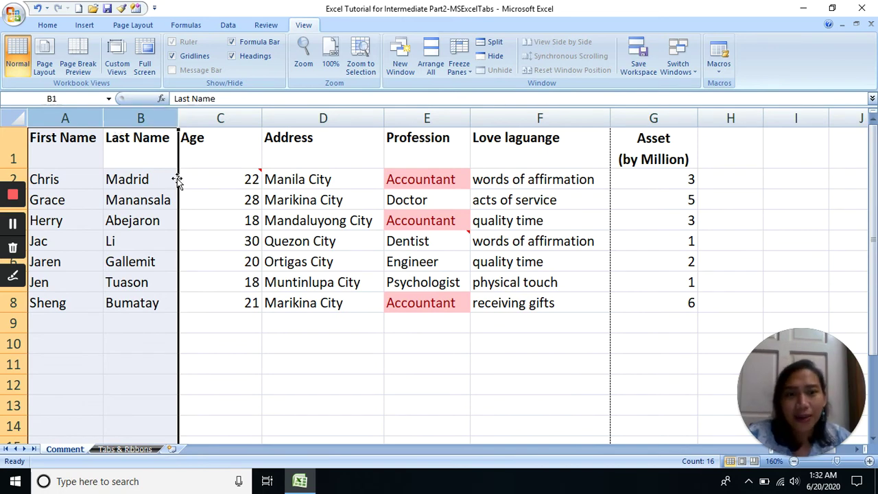
Freeze panes at cell C2 so that header row 1 and the First Name and Last Name columns stay fixed
click(233, 180)
click(274, 242)
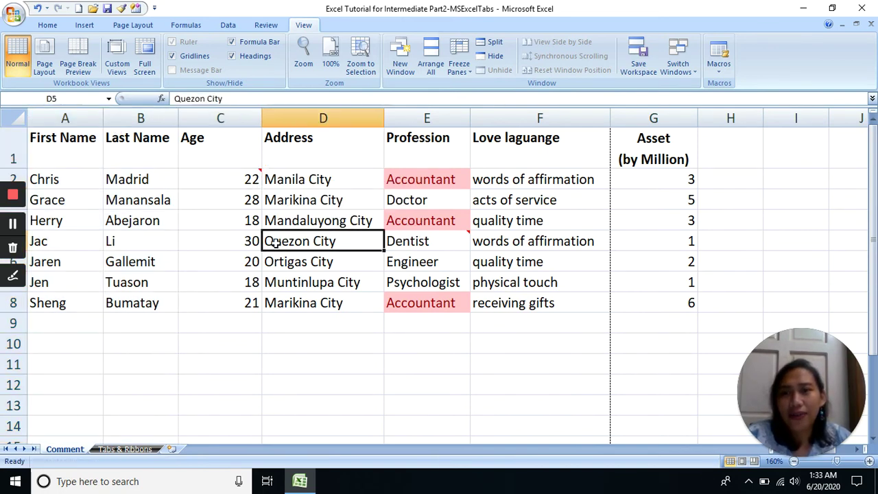
click(386, 218)
click(358, 196)
click(232, 178)
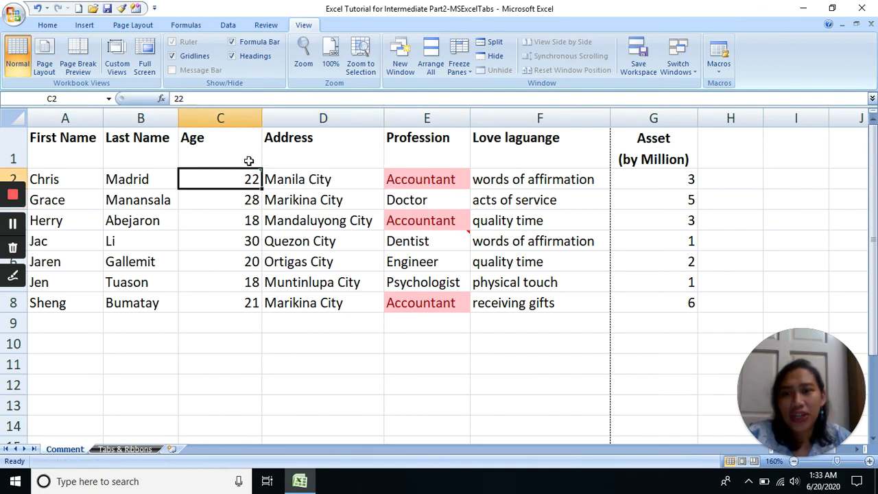
mouse_move(213, 179)
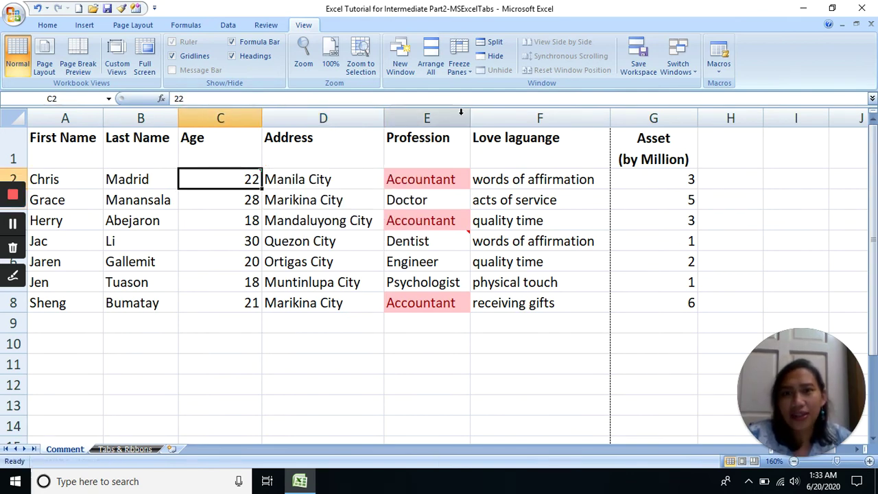
click(459, 63)
click(496, 87)
click(294, 321)
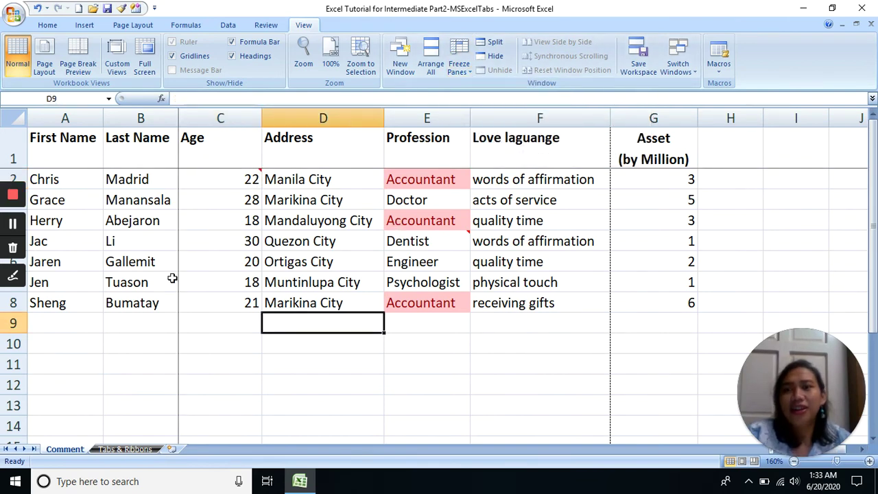
Copy row 8 into rows 9 through 96 of the Comment sheet and go back to cell D7
click(13, 303)
key(ctrl+c)
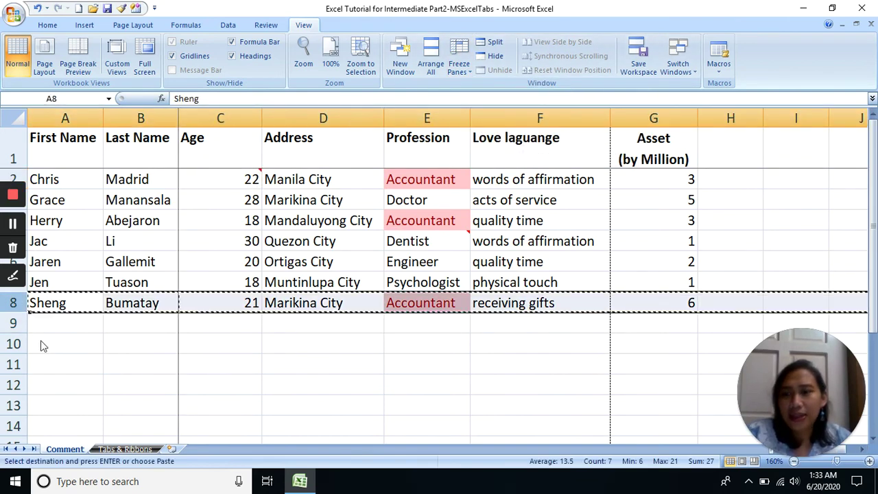
drag(14, 344, 102, 480)
key(ctrl+v)
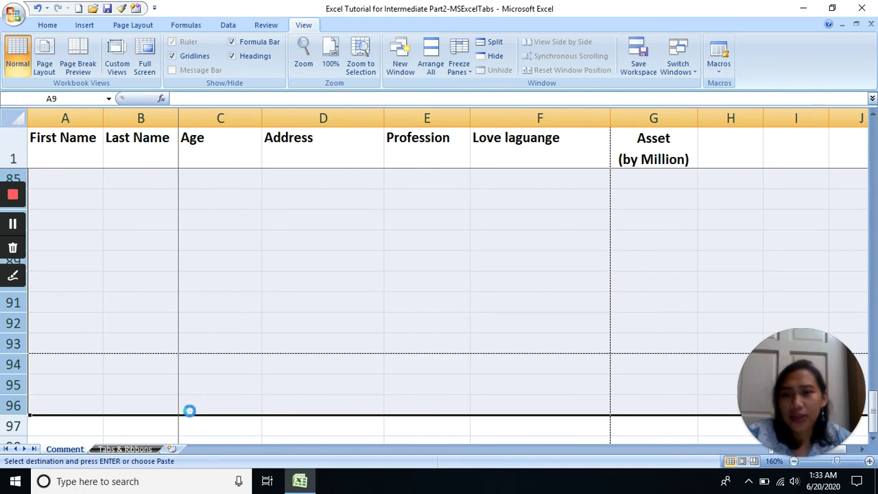
click(302, 344)
key(ctrl+Up)
click(336, 279)
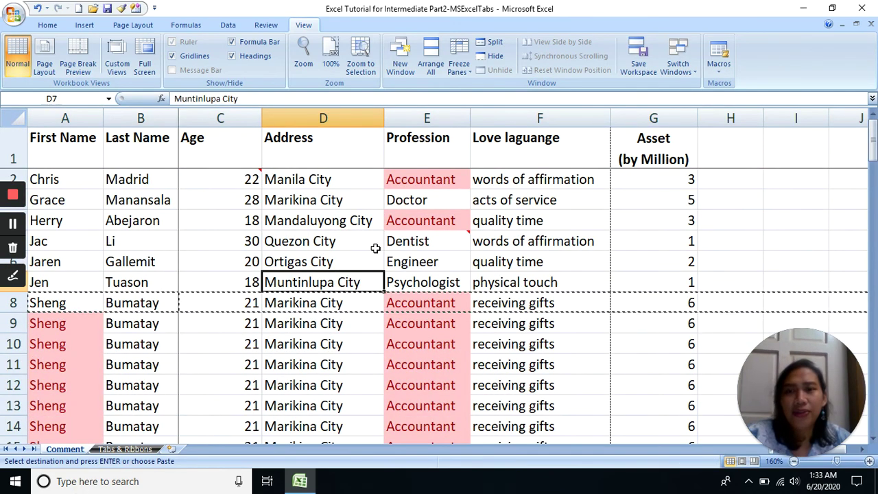
Unfreeze the panes of the Comment sheet and select Address cell D3
click(459, 65)
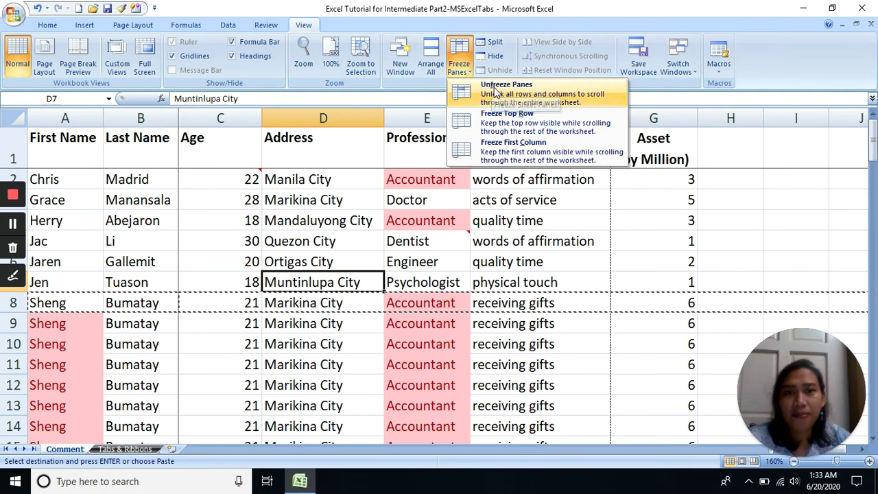
click(476, 99)
click(320, 199)
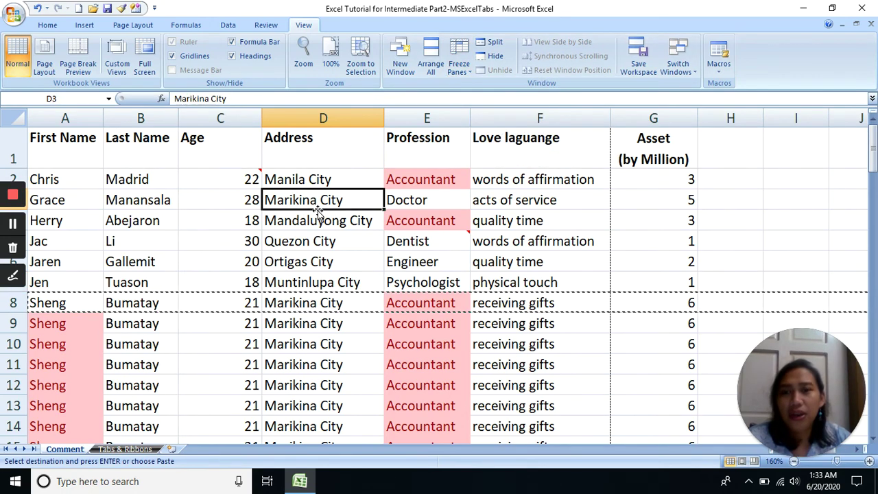
Look through the lower repeated rows of the unfrozen sheet to check whether the column headers stay in view
scroll(320, 220, down, 14)
scroll(322, 231, down, 15)
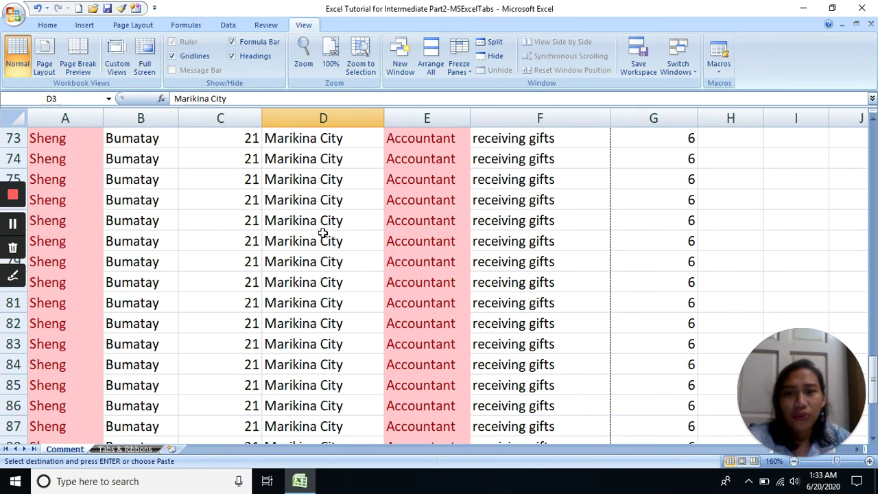
click(322, 234)
scroll(348, 236, up, 3)
scroll(348, 237, up, 1)
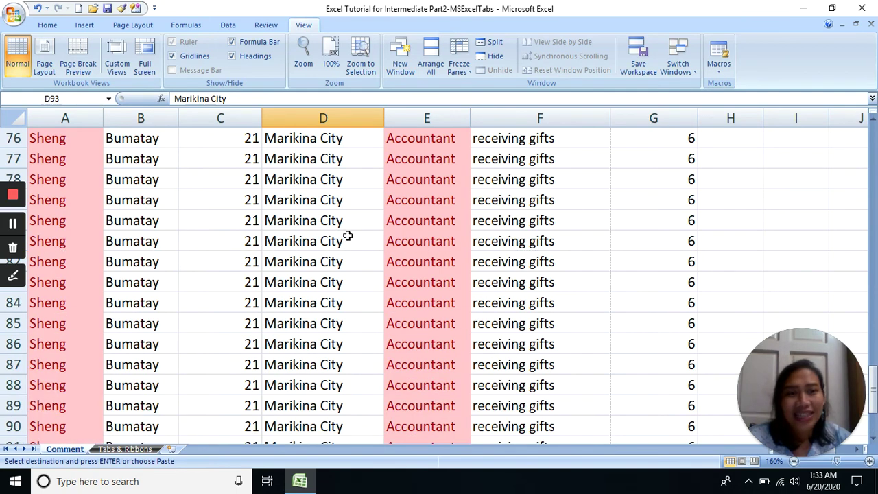
Move along row 79 from column G to column O, back to column A, and end at cell F80
click(689, 199)
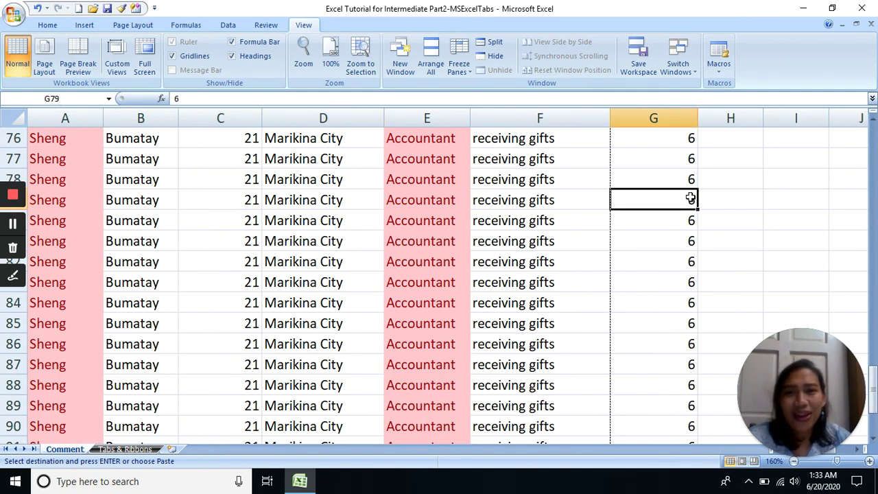
key(Right)
key(Right)
key(Right)
key(Right)
key(Right)
key(Right)
key(Right)
key(Right)
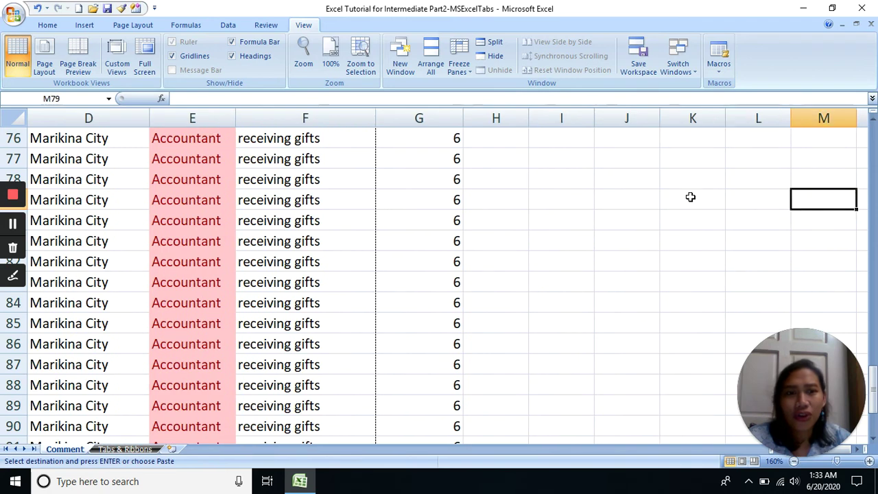
key(Left)
key(Left)
key(Left)
key(Left)
key(Left)
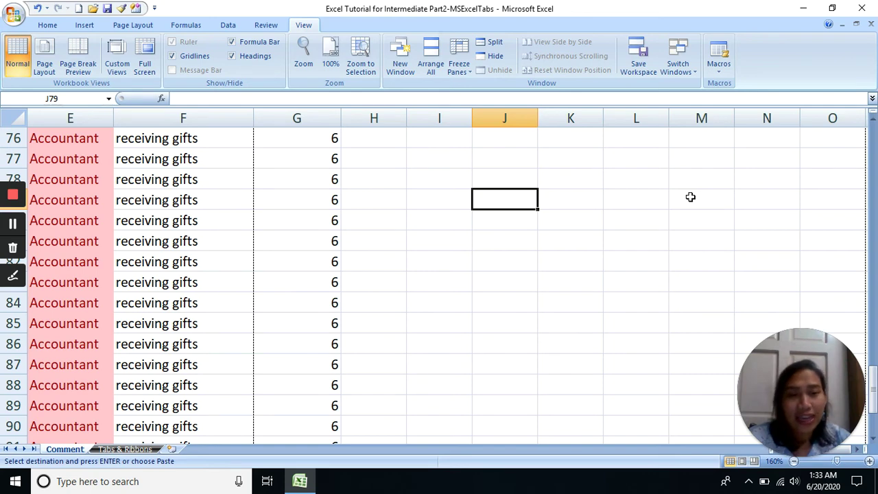
key(Left)
key(Left)
key(Left)
key(Left)
key(Left)
key(Left)
key(Left)
key(Left)
key(Left)
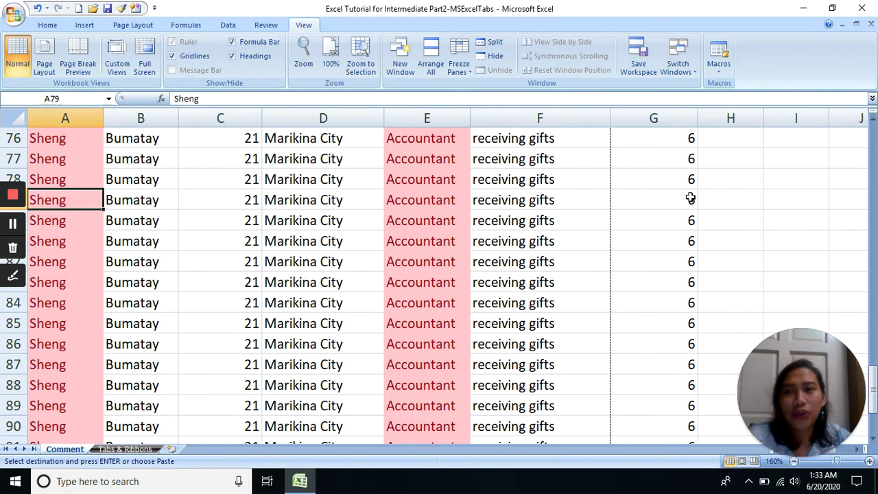
key(Right)
key(Right)
key(Right)
key(Right)
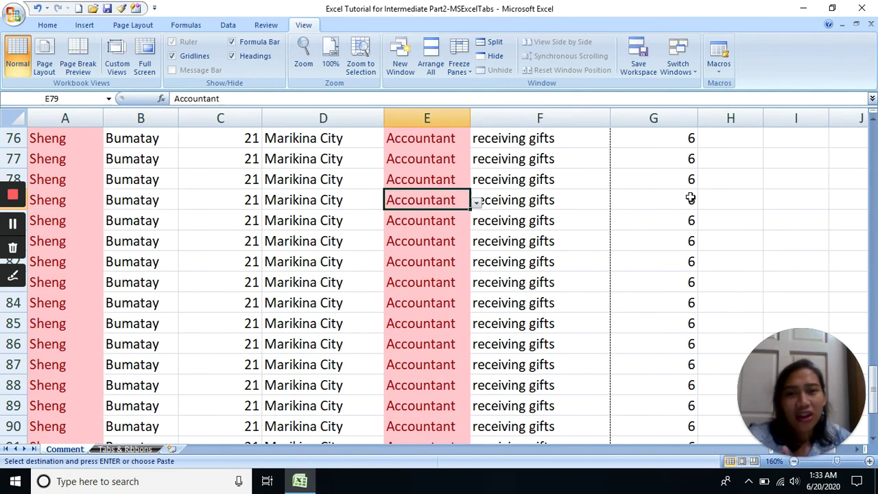
key(Right)
key(Down)
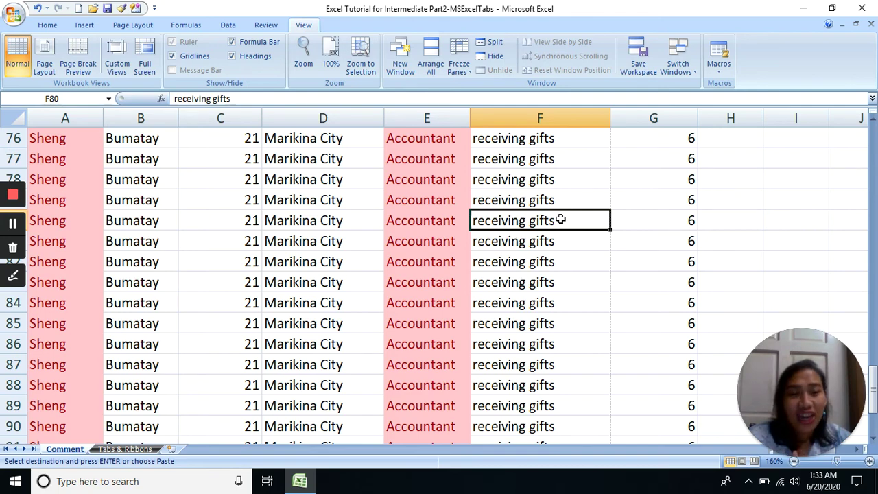
Return to the start of the sheet, freeze the panes again at cell C2, and select cell E8
drag(873, 374, 872, 134)
click(230, 184)
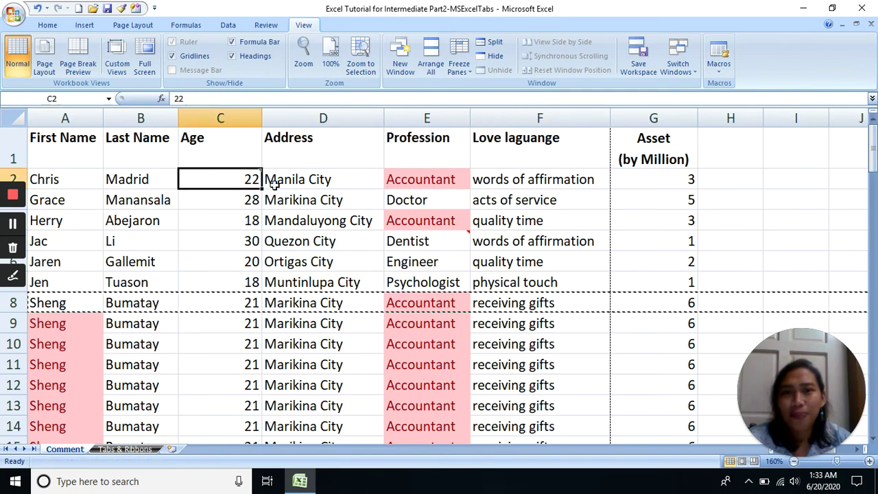
click(458, 65)
click(480, 93)
click(391, 296)
Check the frozen header row against the records down to row 96, selecting cells F84, F95, E95 and header E1
scroll(392, 302, down, 20)
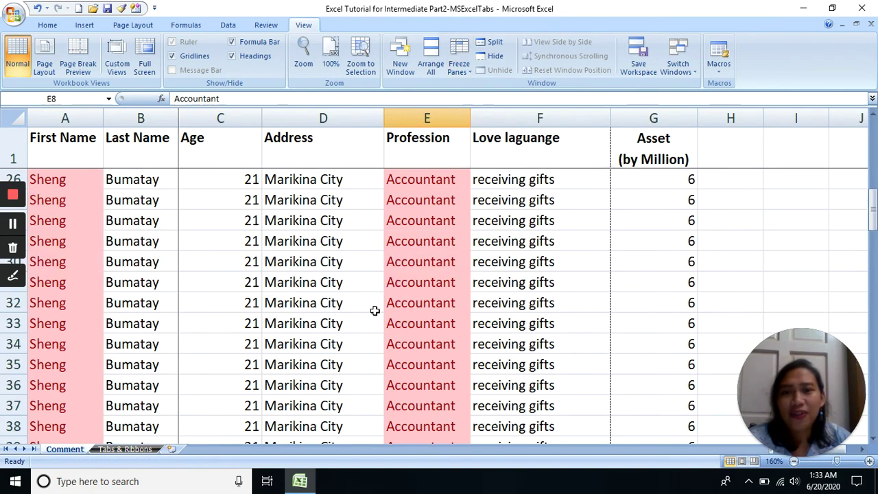
click(531, 323)
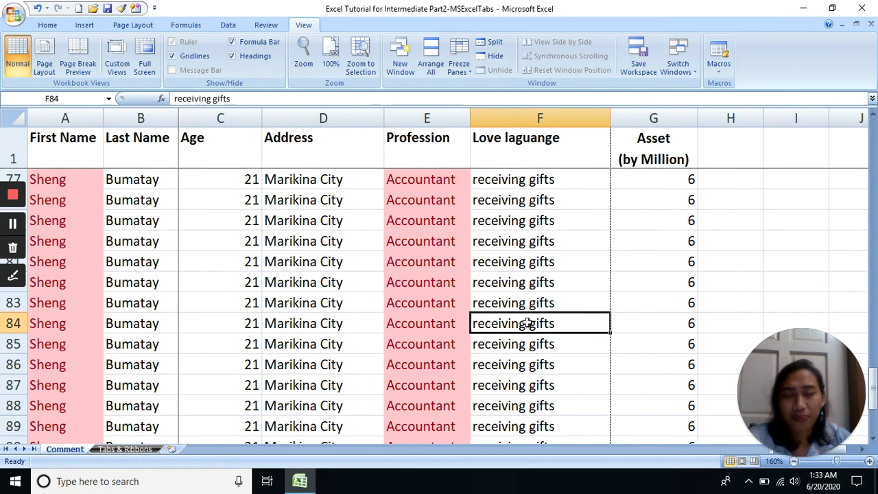
scroll(532, 324, down, 4)
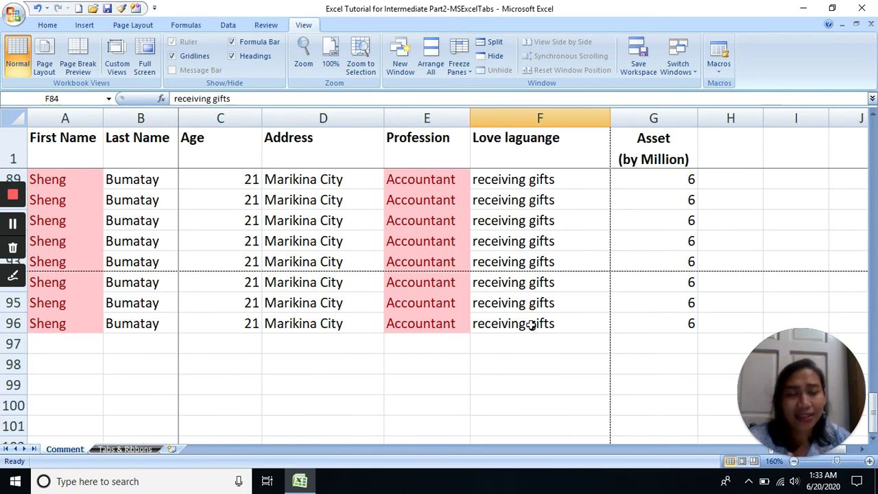
click(506, 306)
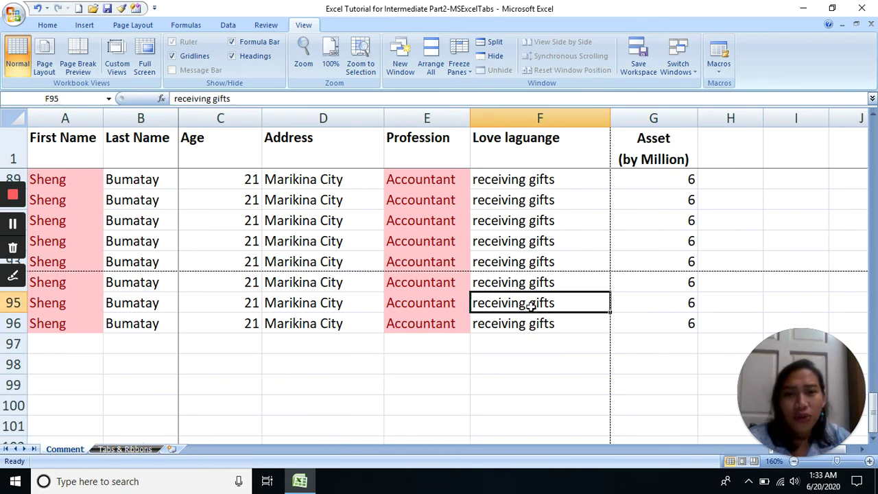
click(432, 304)
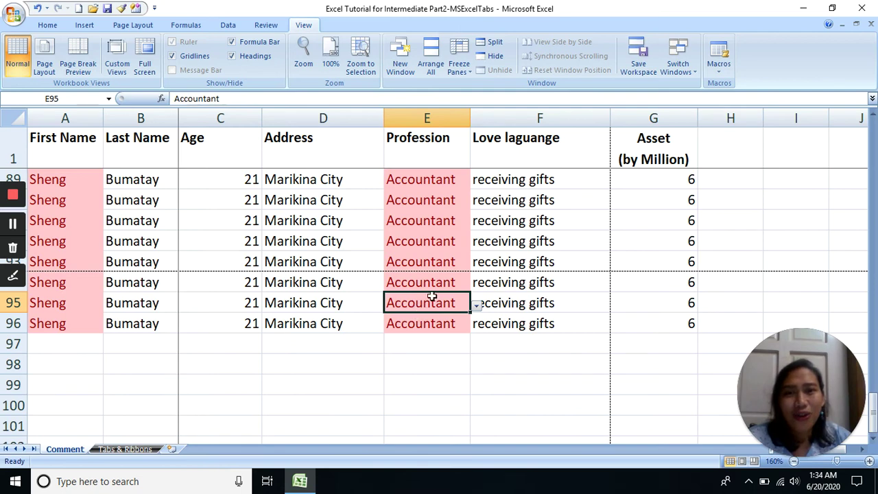
click(422, 144)
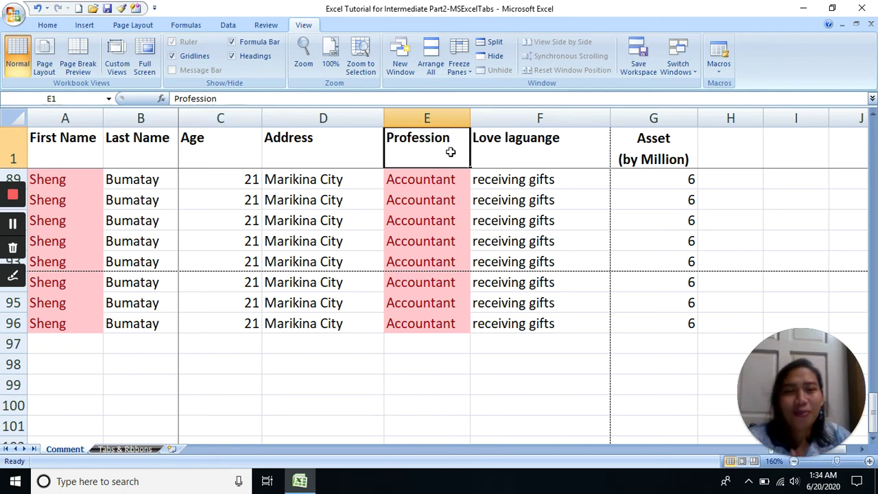
Extend a selection in row 92 from column I to column U to check the frozen name columns, ending at cell E91
click(741, 218)
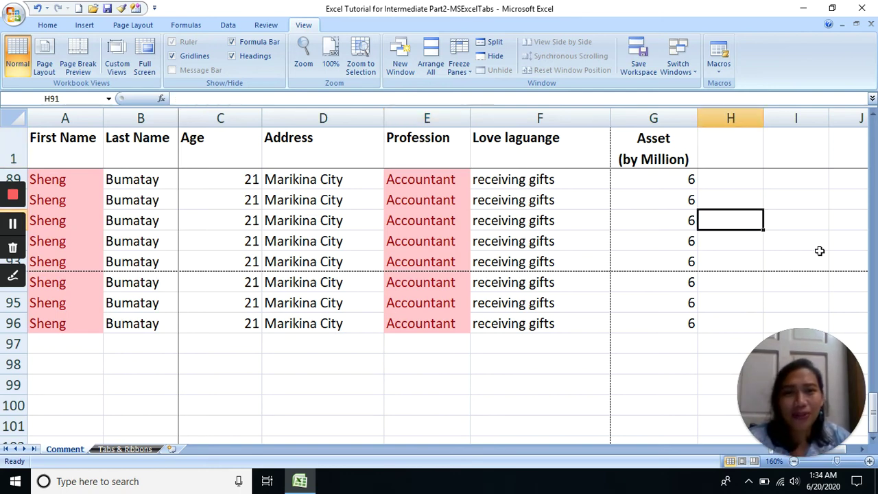
drag(819, 249, 737, 240)
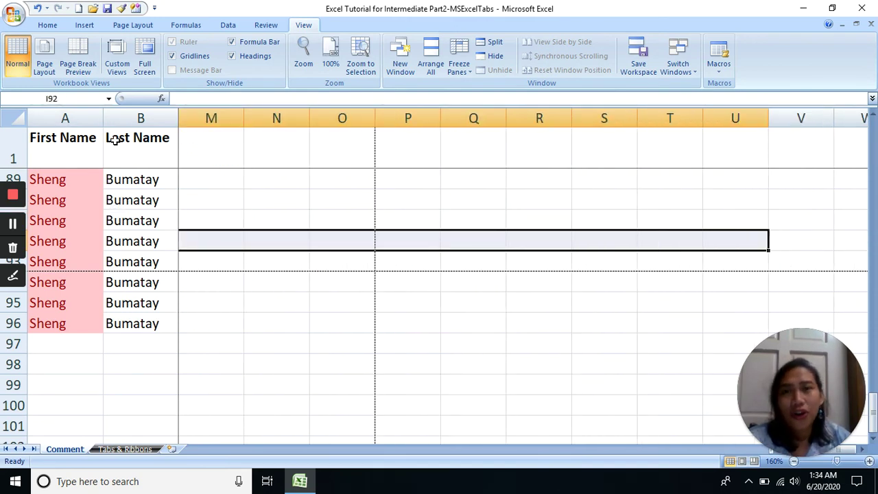
drag(160, 201, 425, 220)
click(425, 221)
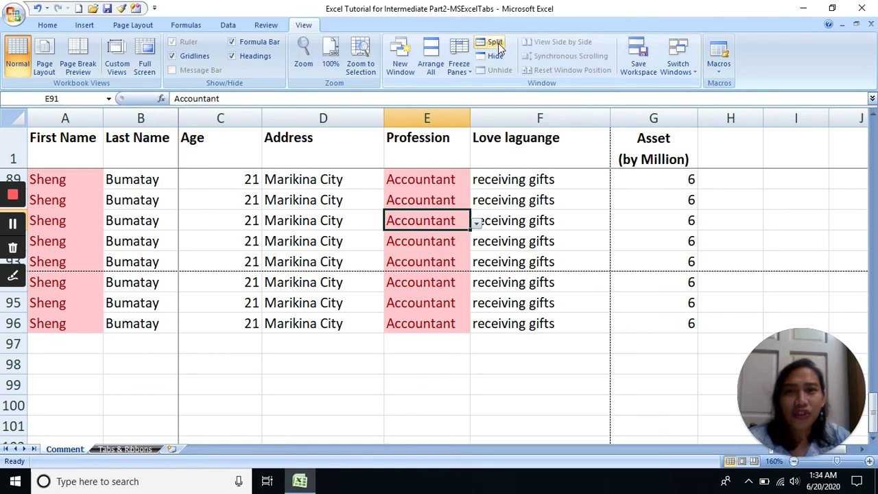
Return to the first records of the Comment sheet and split the window into separate panes
click(312, 202)
scroll(206, 192, up, 20)
click(278, 220)
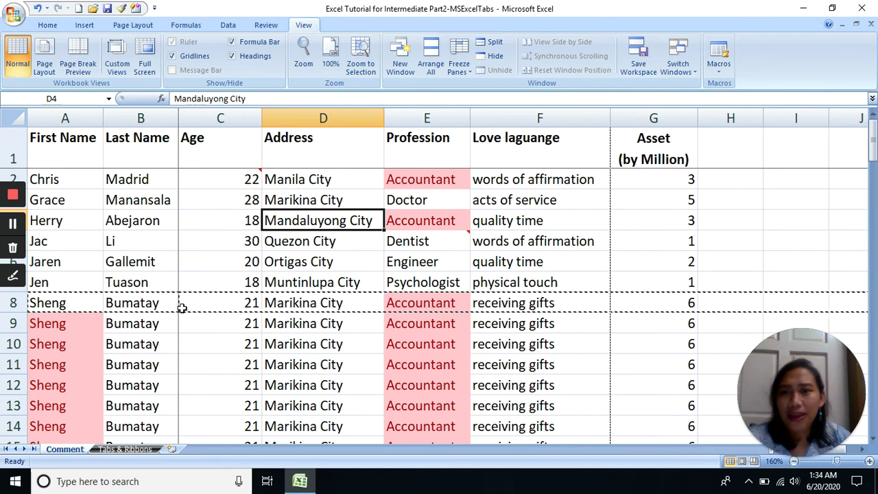
click(13, 227)
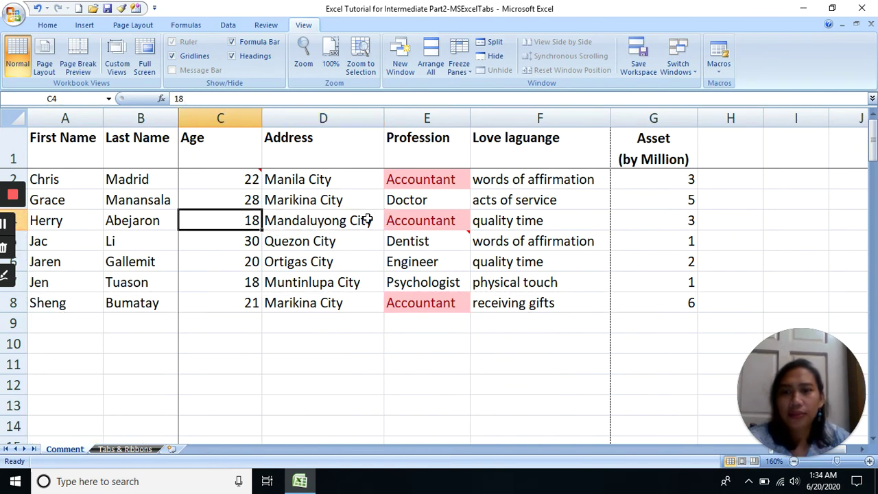
click(496, 44)
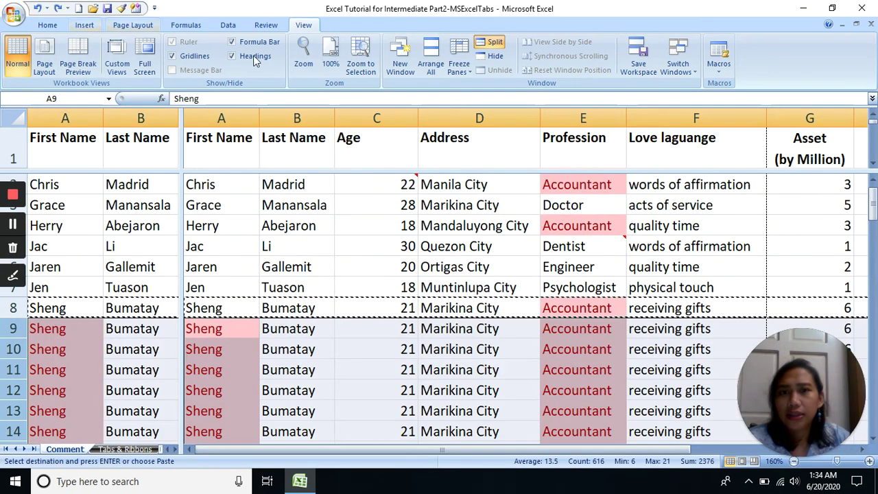
Remove the repeated records pasted from row 9 downward and turn off the window split
click(59, 9)
click(492, 42)
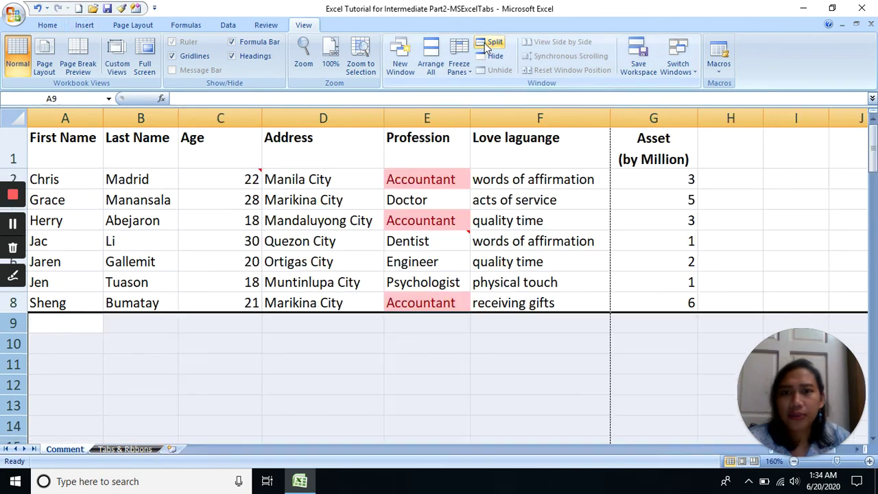
Split the window at cell D4 of the Comment sheet into four panes and select cell E7
click(401, 199)
click(364, 238)
click(341, 204)
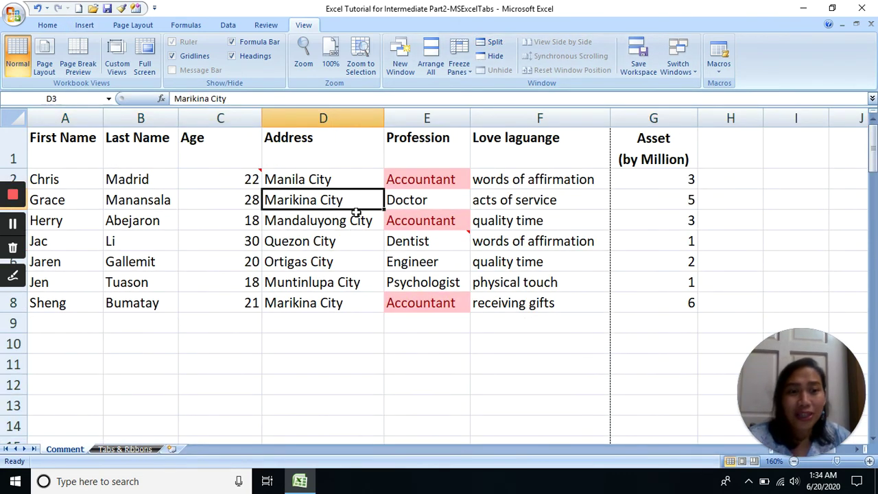
click(221, 201)
click(337, 218)
click(304, 198)
click(309, 217)
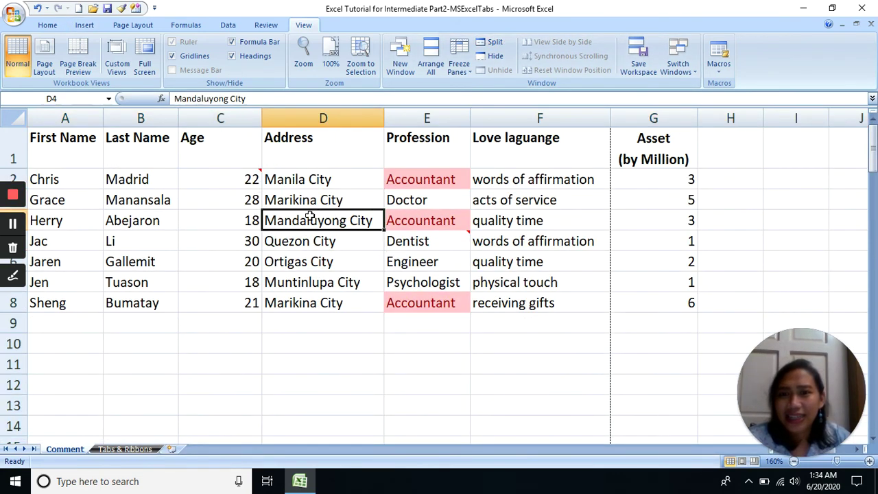
click(491, 46)
click(400, 290)
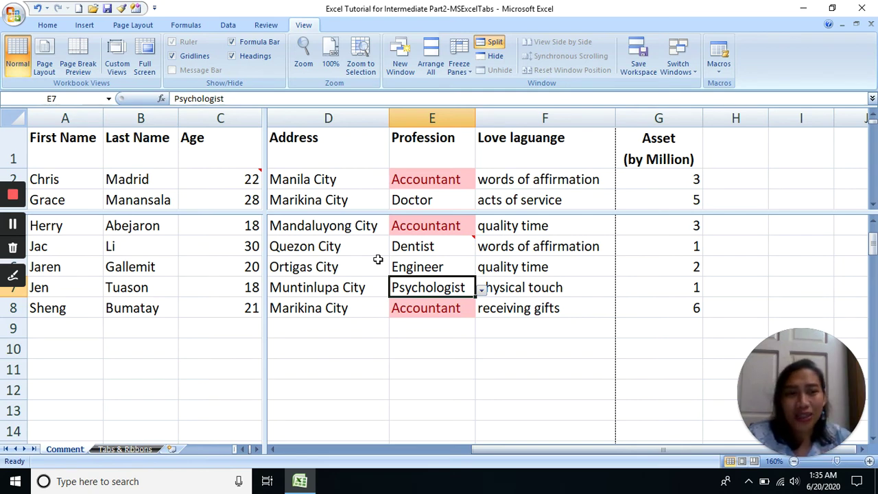
Fill the header cells A1 to G1 with different colours: yellow, gold, green, blue, orange, tan and grey
click(113, 180)
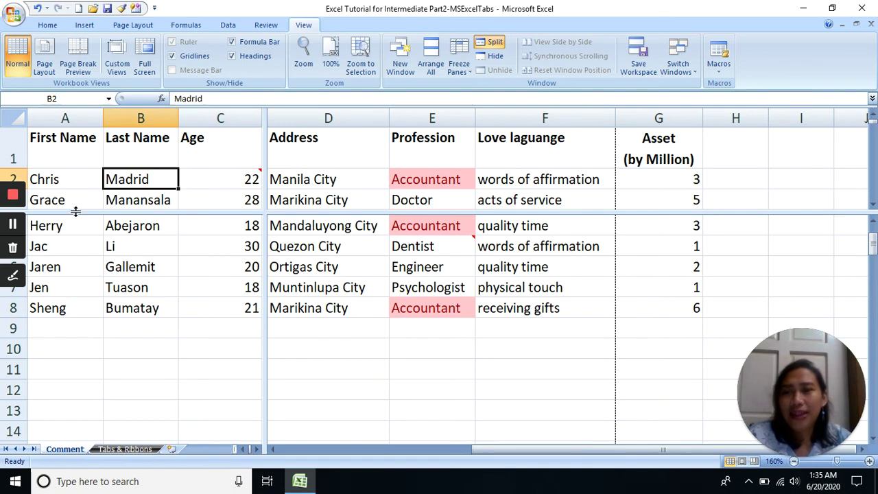
click(73, 141)
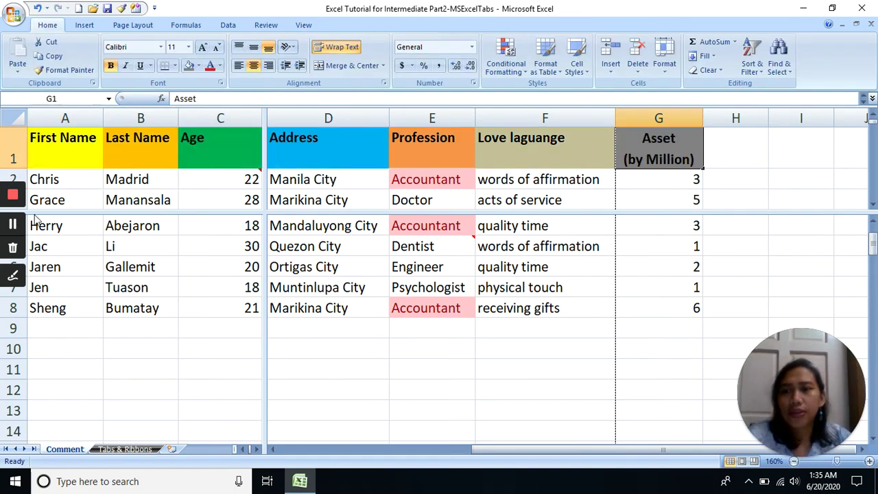
click(138, 178)
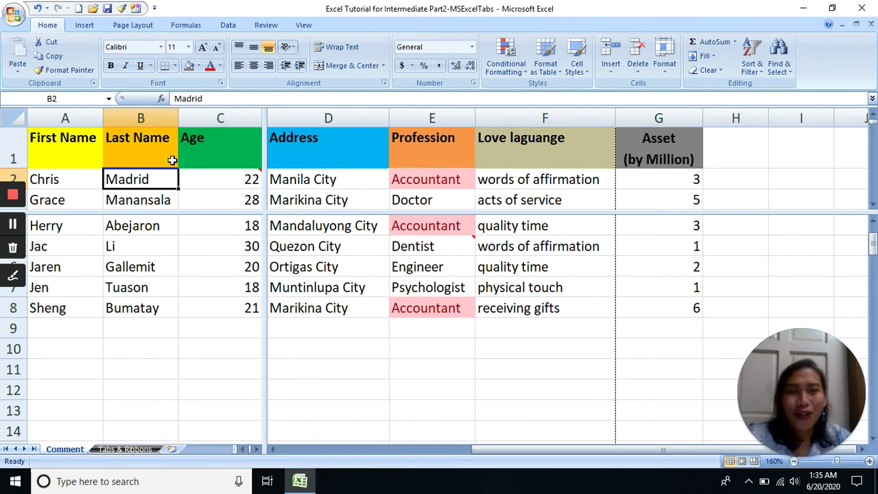
Check records in the upper and lower panes, selecting C2, B5 and A7:C8, and move up column A to header A1
click(214, 150)
click(236, 177)
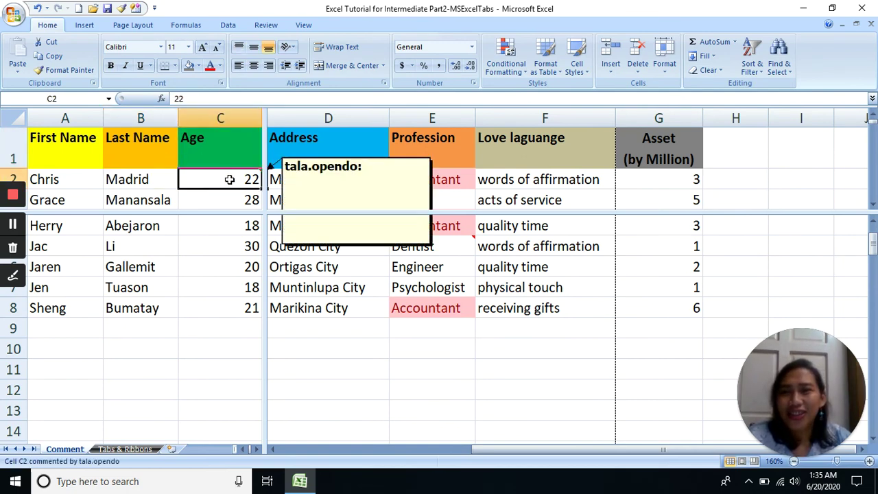
click(173, 246)
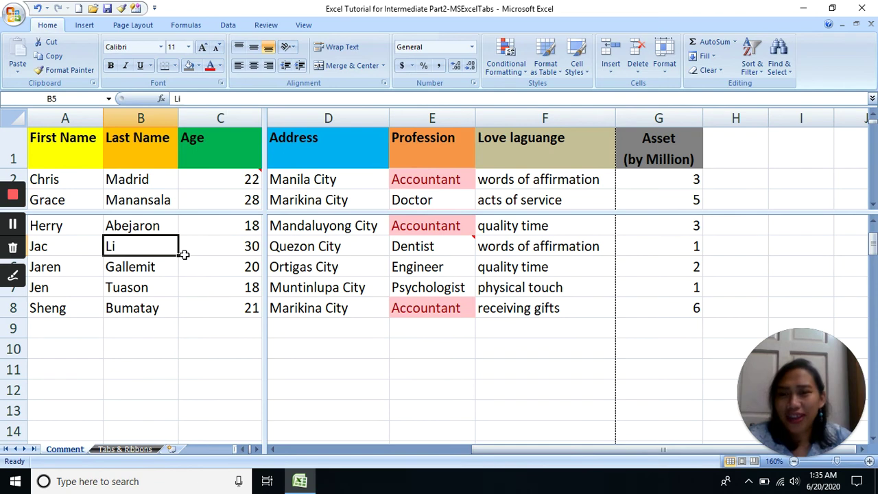
drag(200, 301, 89, 290)
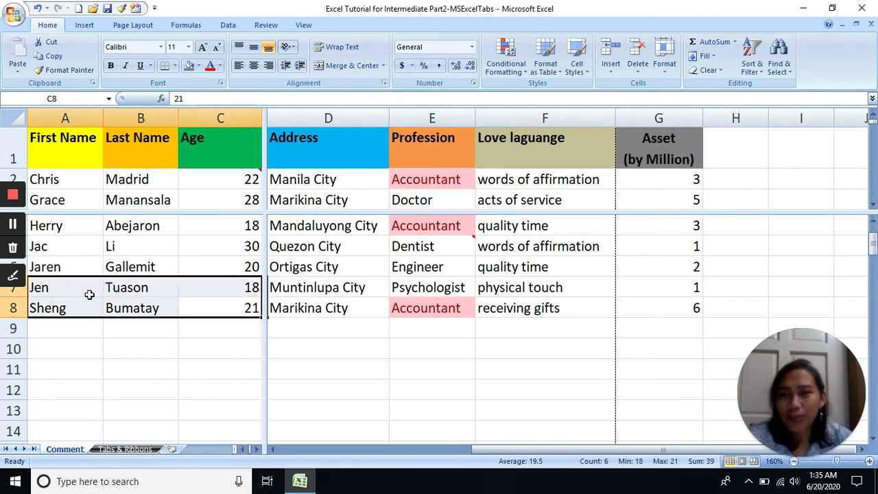
click(88, 267)
key(Up)
key(Up)
key(Up)
key(Up)
key(Up)
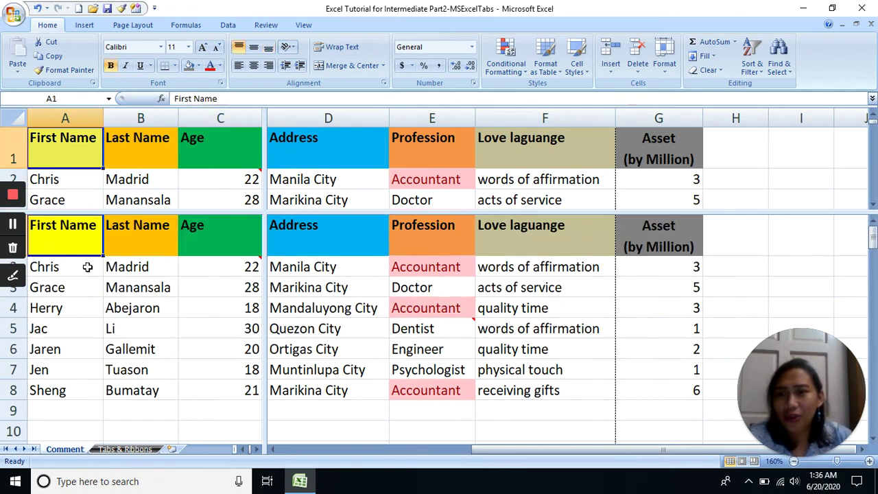
Compare the header rows repeated in the upper and lower panes, selecting headers First Name, Last Name and Address
key(Down)
key(Down)
key(Down)
key(Up)
key(Up)
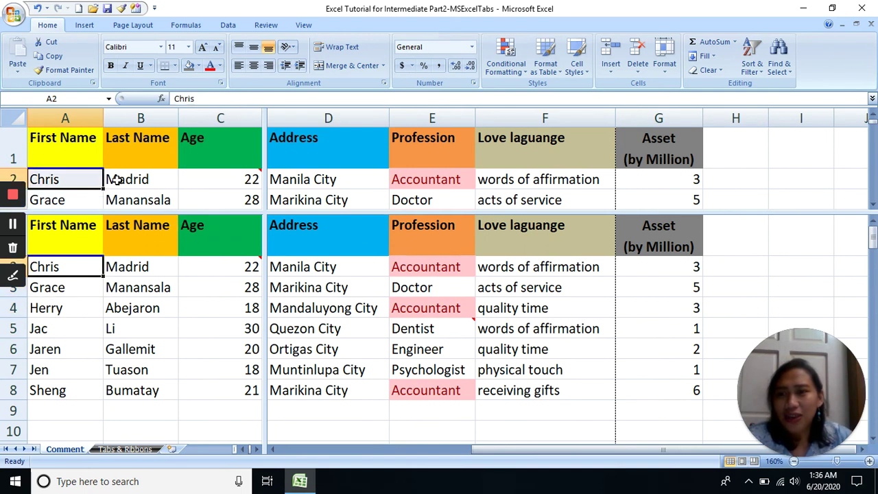
click(89, 155)
click(72, 242)
click(122, 283)
click(86, 238)
click(143, 232)
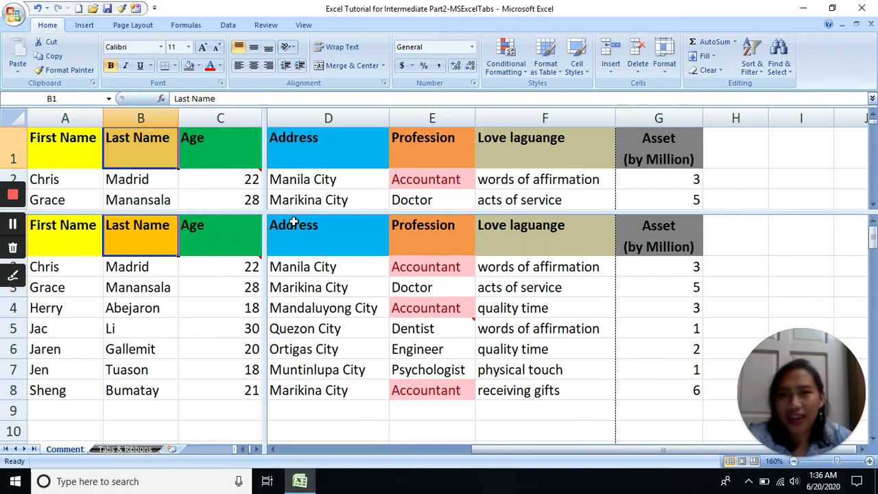
click(292, 221)
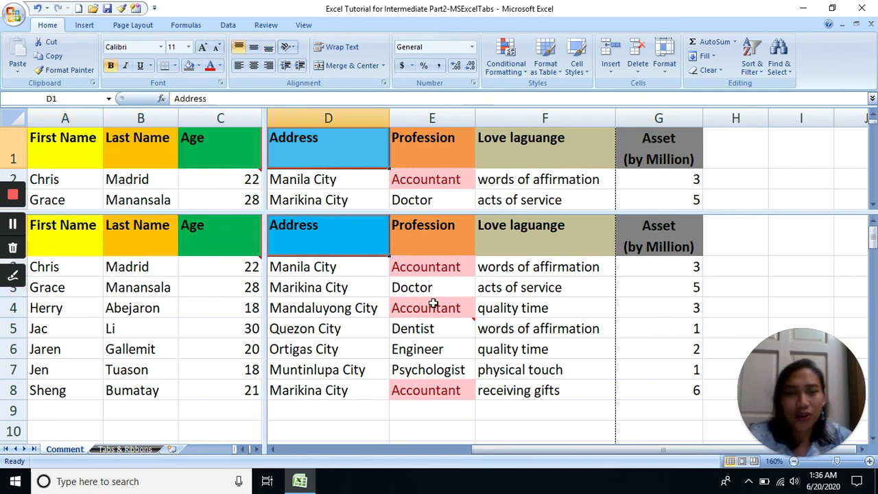
Move along the header row to bring columns A to C into the second pair of panes, and select cell B2 there
key(Left)
key(Left)
key(Left)
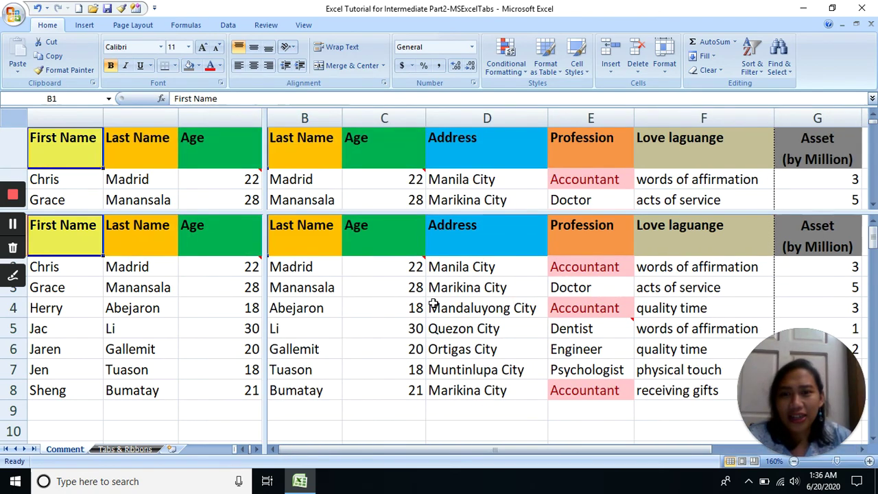
key(Right)
key(Right)
key(Left)
key(Left)
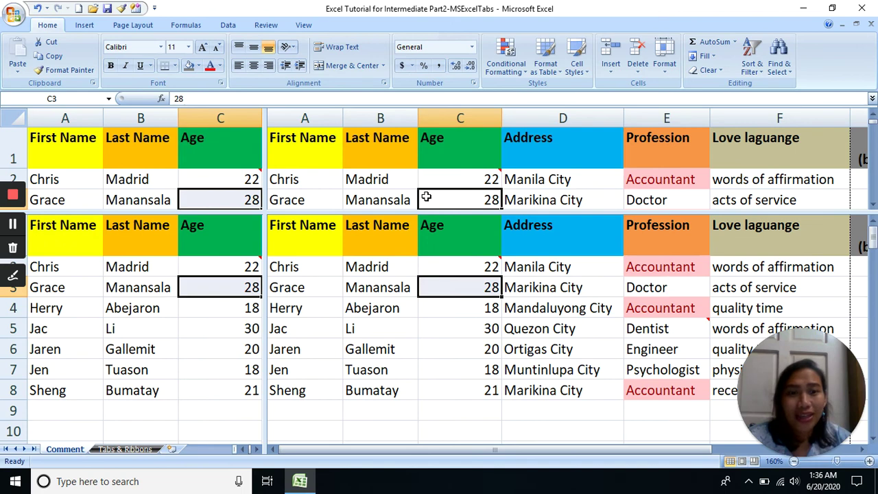
click(388, 177)
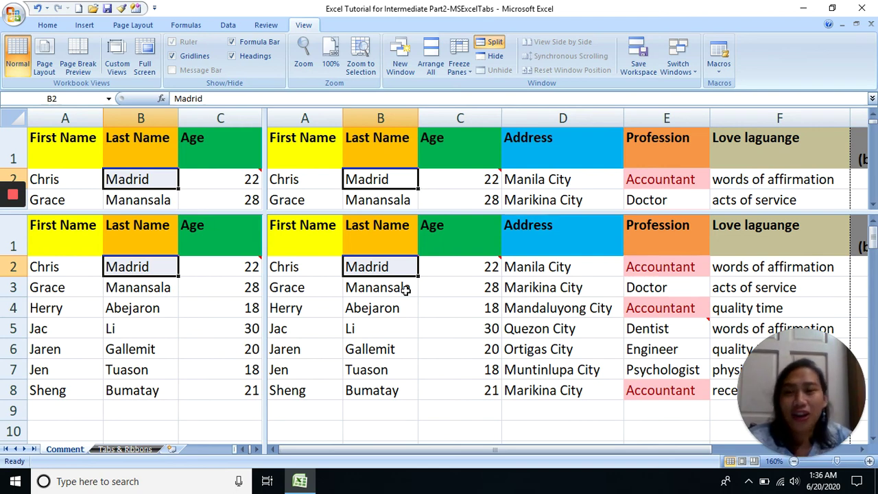
Remove the window split from the Comment sheet
mouse_move(11, 266)
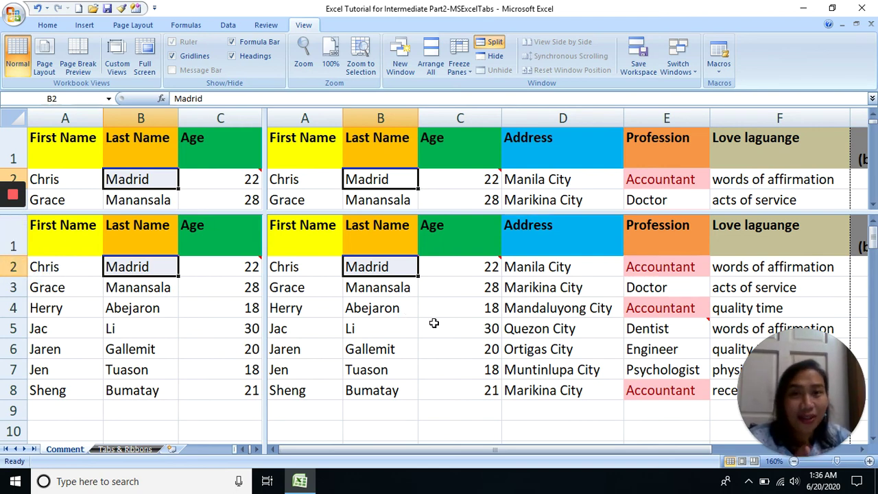
click(488, 51)
click(269, 215)
Freeze the panes at cell C2 to keep the header row and both name columns in view, and select cell D2
click(220, 179)
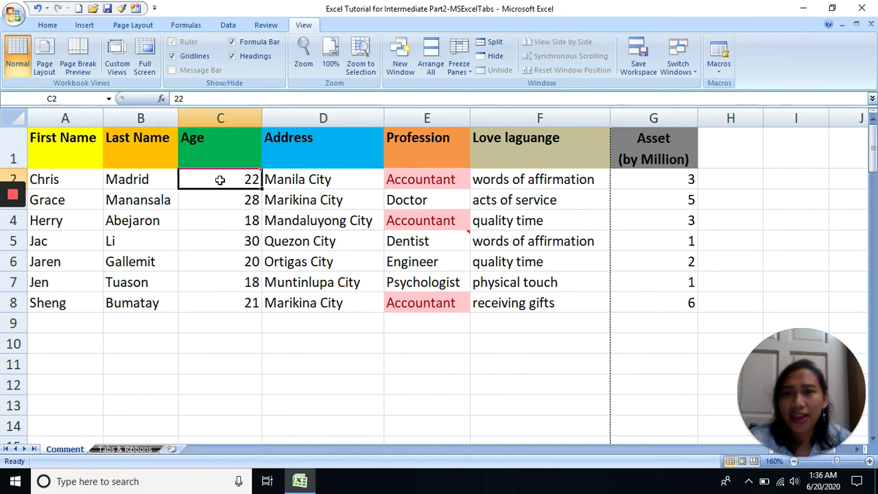
click(455, 72)
click(508, 95)
click(374, 174)
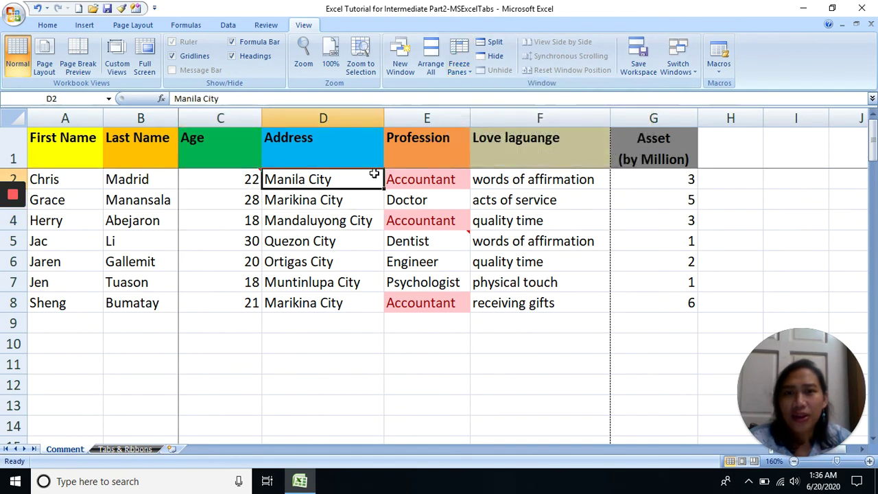
Open another new window of the workbook and arrange all its windows as Tiled
click(404, 66)
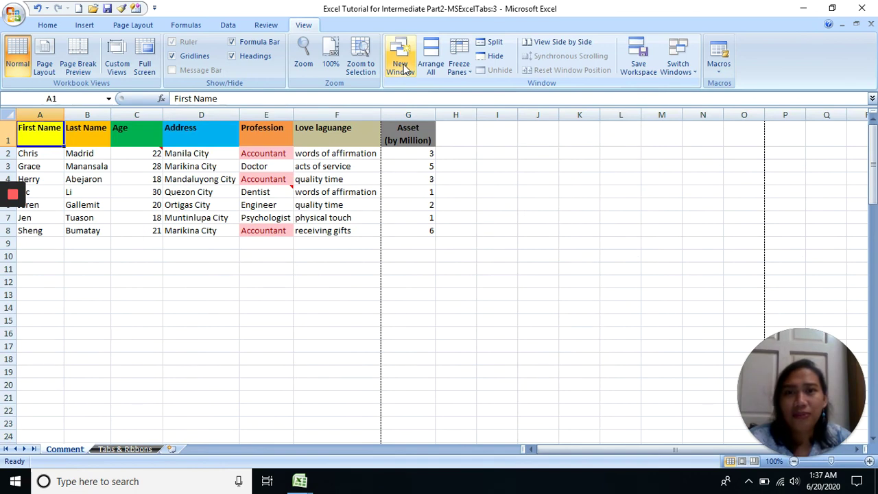
click(507, 200)
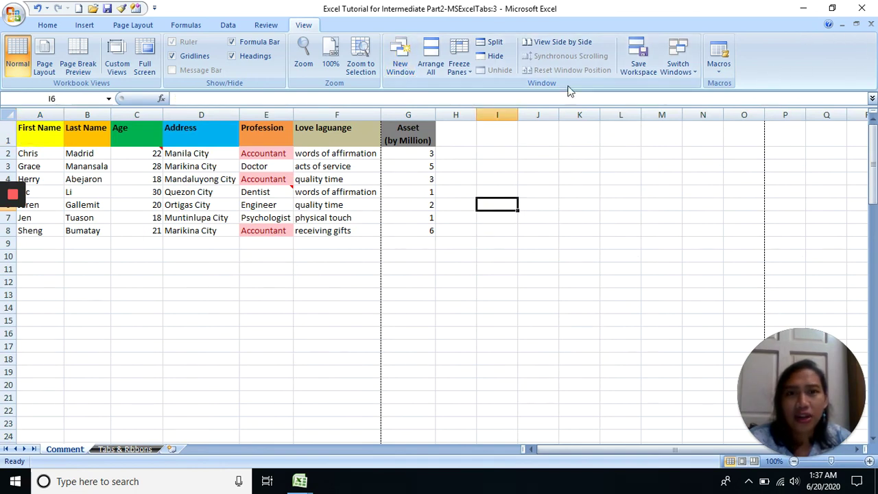
click(430, 63)
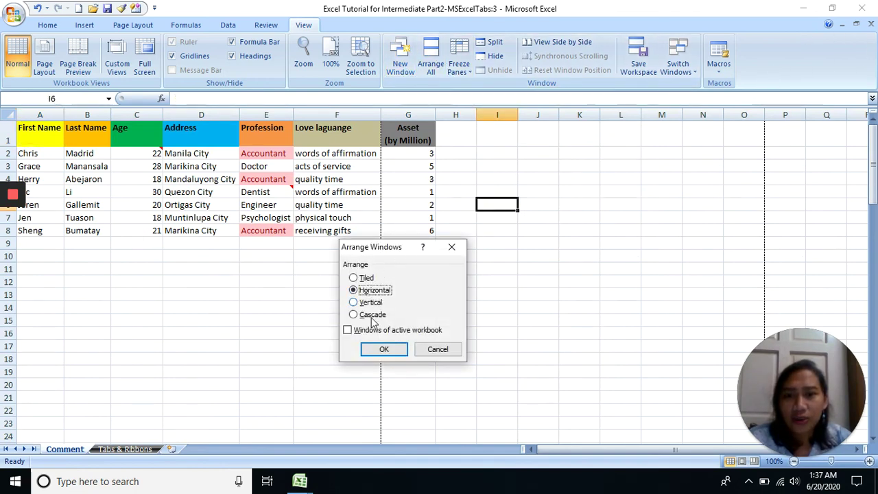
click(354, 278)
click(384, 349)
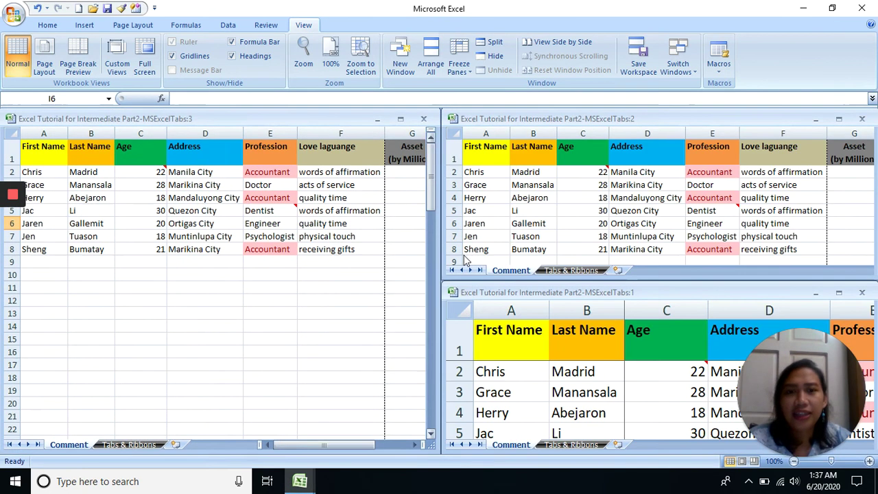
Switch between the three tiled workbook windows to compare them, ending at cell B4 in window 2
click(465, 256)
click(302, 248)
click(590, 362)
click(590, 232)
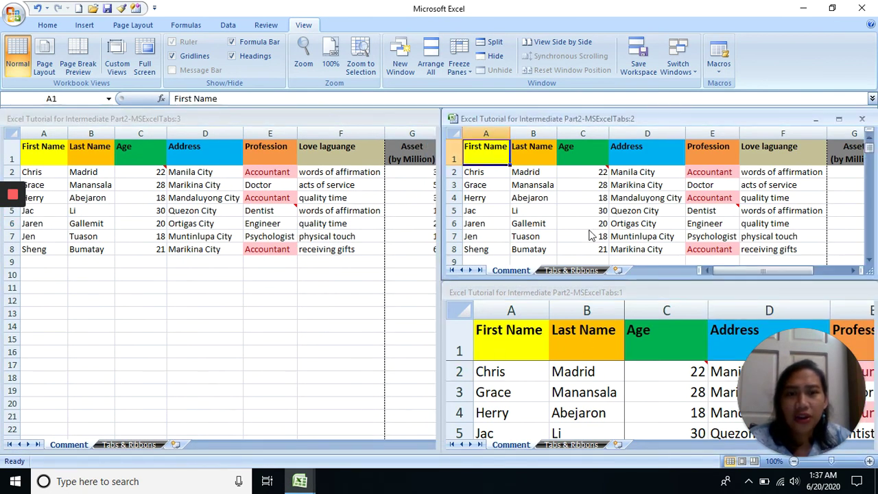
click(184, 256)
click(655, 208)
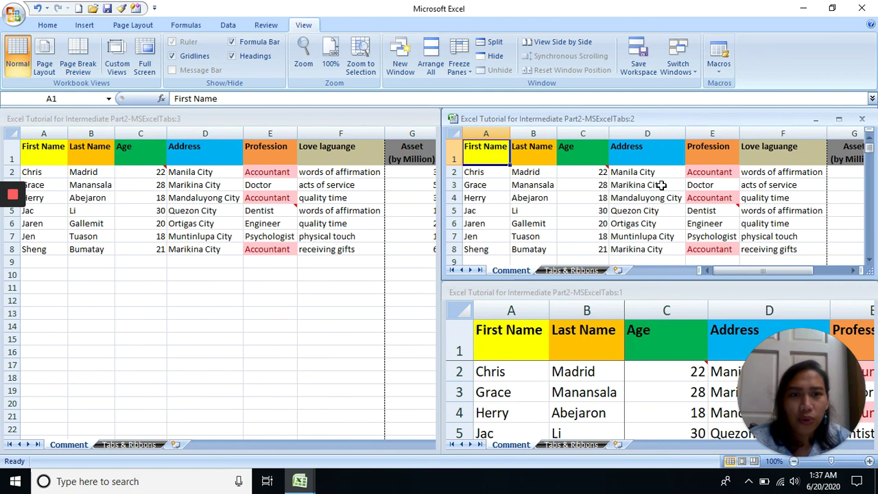
click(606, 207)
click(553, 198)
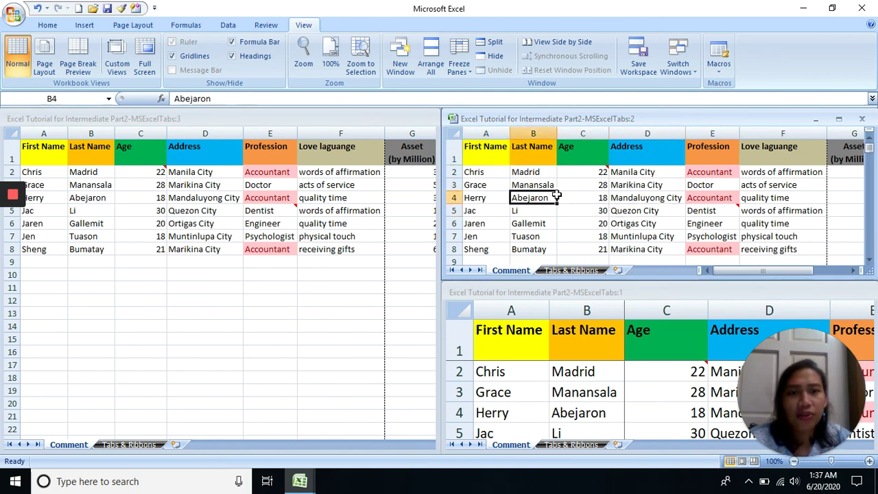
Hide workbook windows 2 and 3, leaving only window 1 on display
click(495, 58)
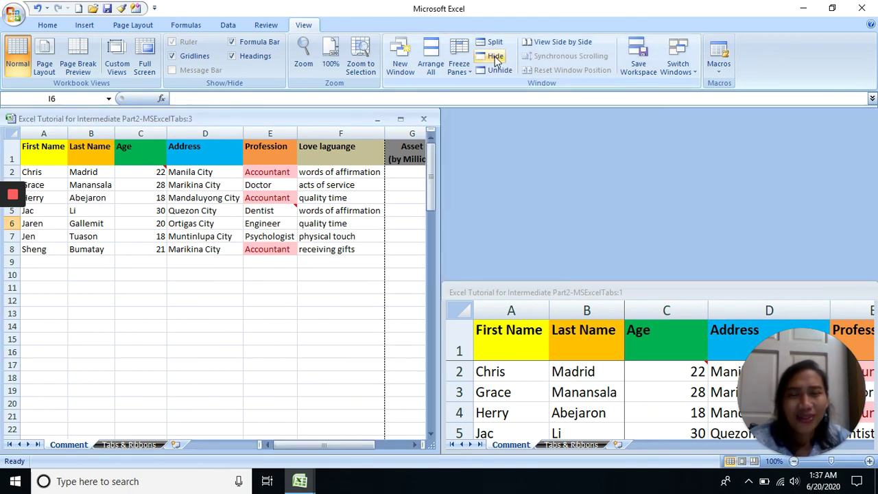
click(302, 216)
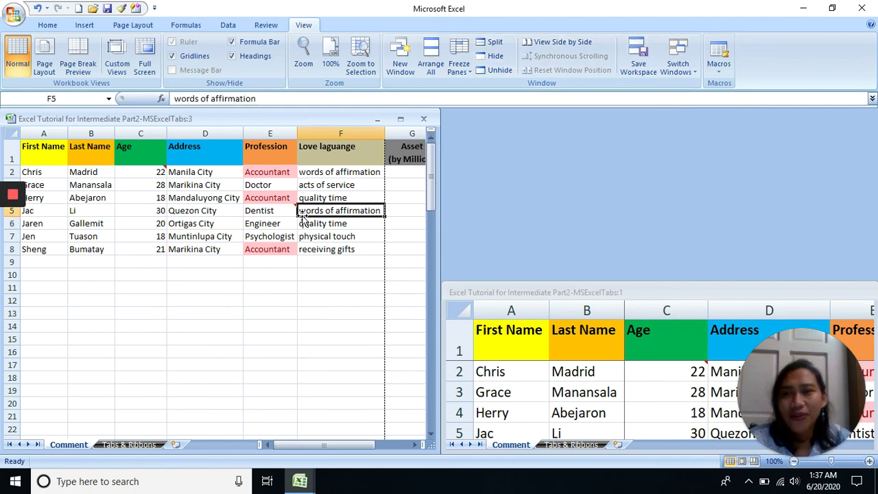
click(492, 57)
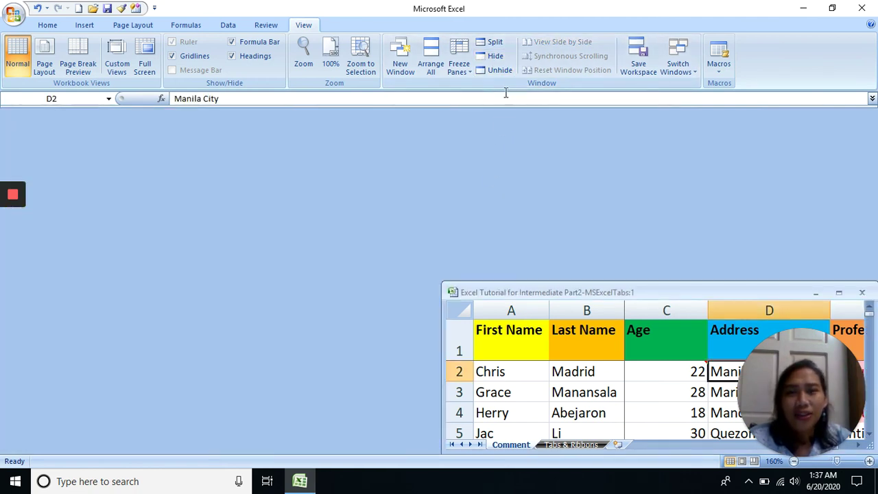
Unhide workbook windows 2 and 3 to restore the tiled arrangement
click(500, 72)
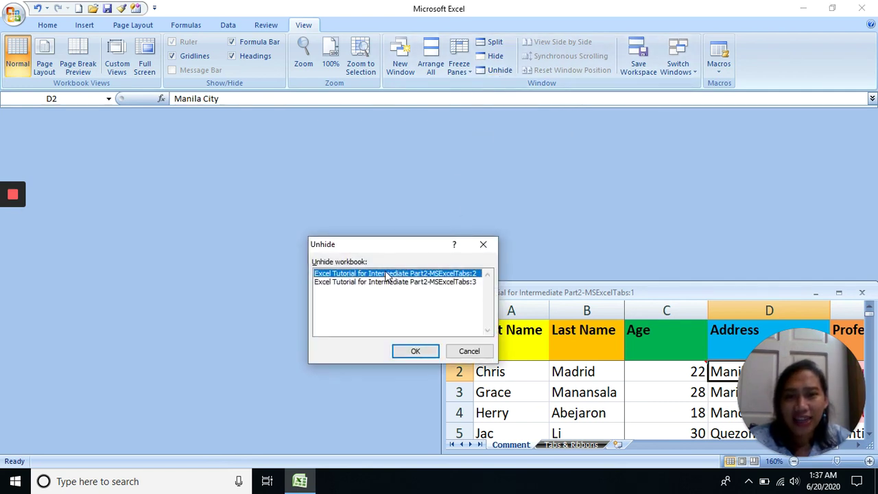
double_click(387, 274)
click(488, 69)
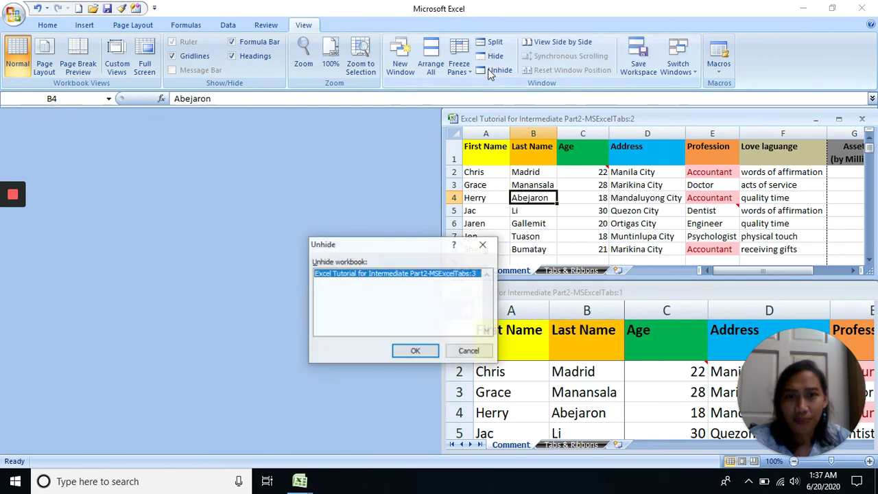
double_click(397, 275)
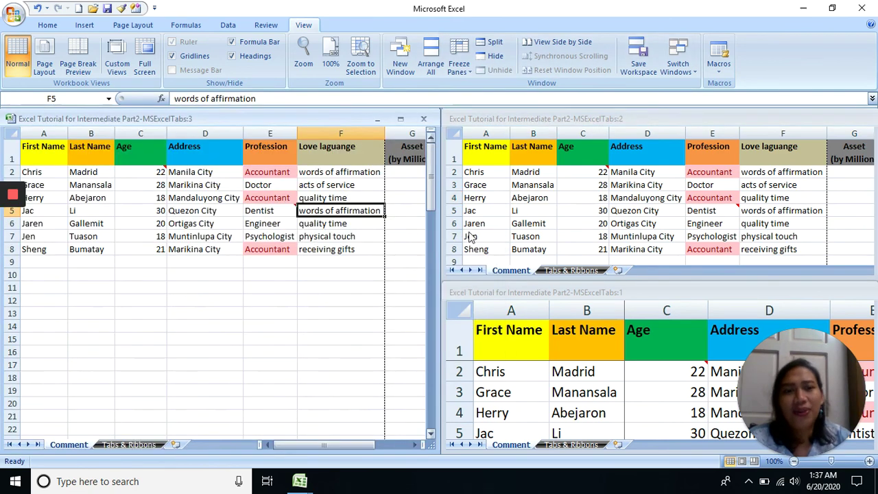
View the Tabs & Ribbons sheet in window 2, return it to the Comment sheet, and activate window 3
click(532, 198)
click(572, 270)
click(520, 272)
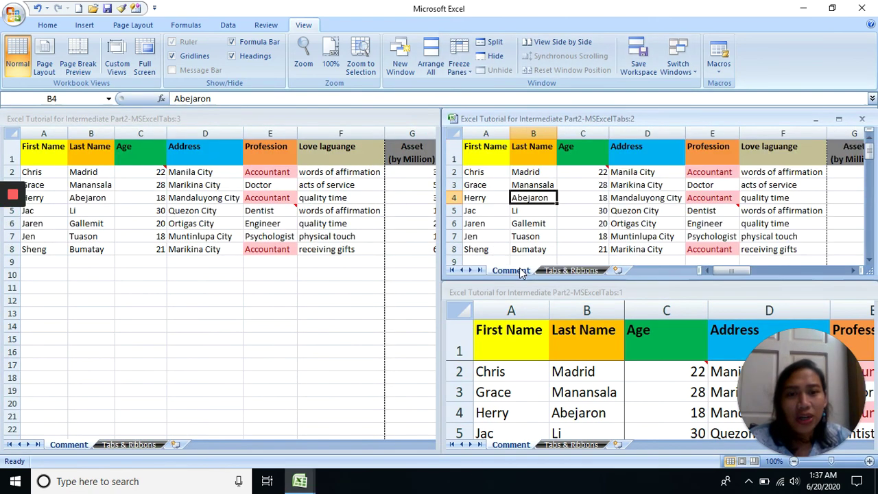
click(340, 210)
click(328, 226)
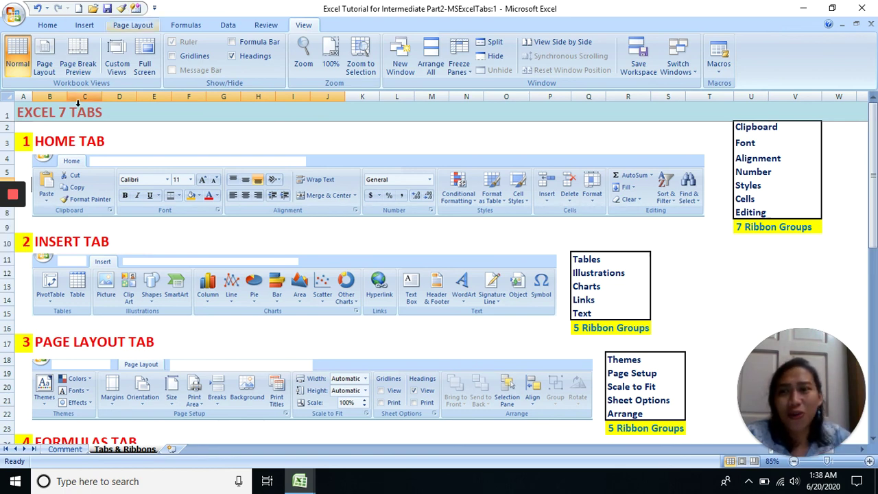
Select the Home tab picture and the Insert tab picture on the Tabs & Ribbons sheet
click(147, 153)
click(110, 261)
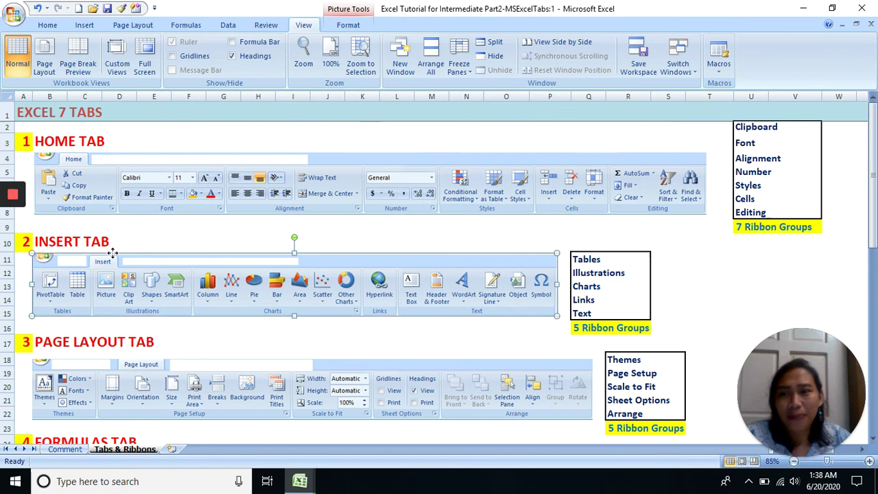
Review the Page Layout, Formulas, Data, Review and View tab sections on the Tabs & Ribbons sheet and return to the Home tab section
click(147, 346)
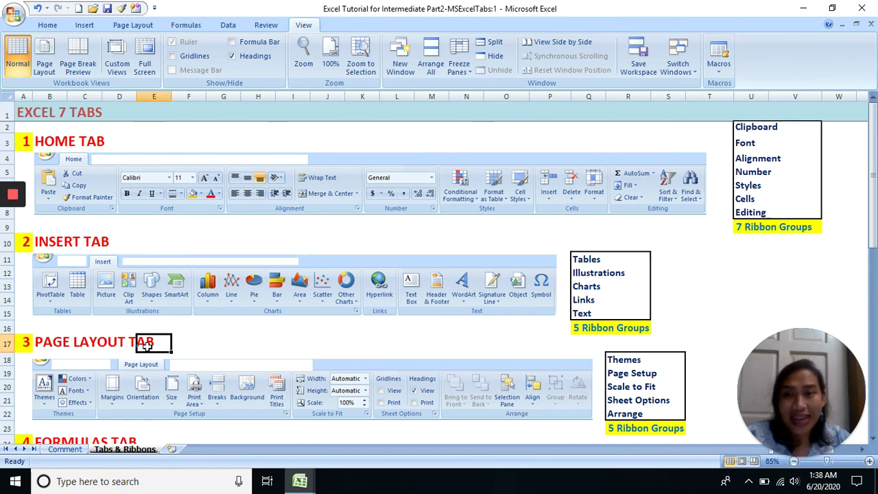
scroll(206, 320, down, 4)
scroll(213, 319, down, 3)
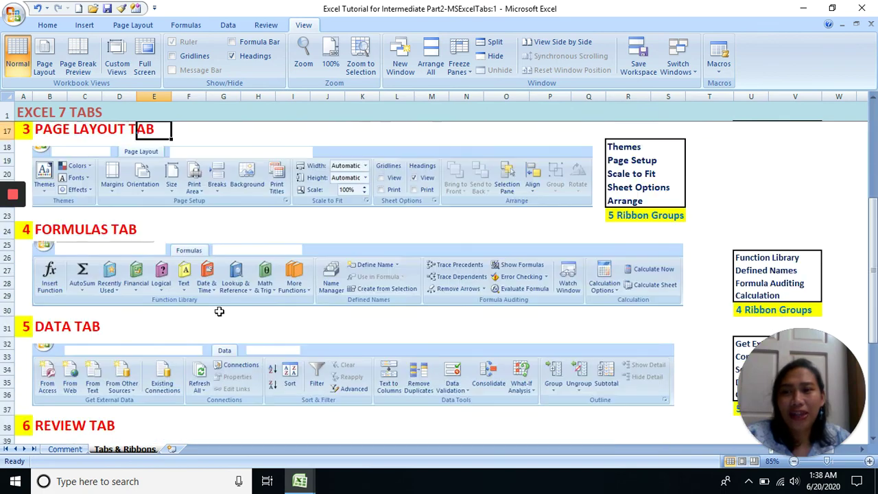
click(165, 240)
scroll(199, 288, down, 1)
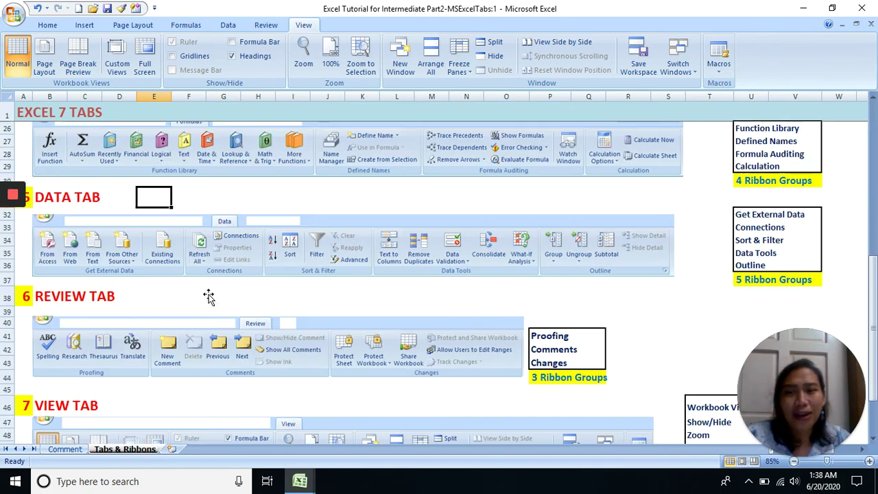
click(165, 398)
scroll(205, 391, down, 1)
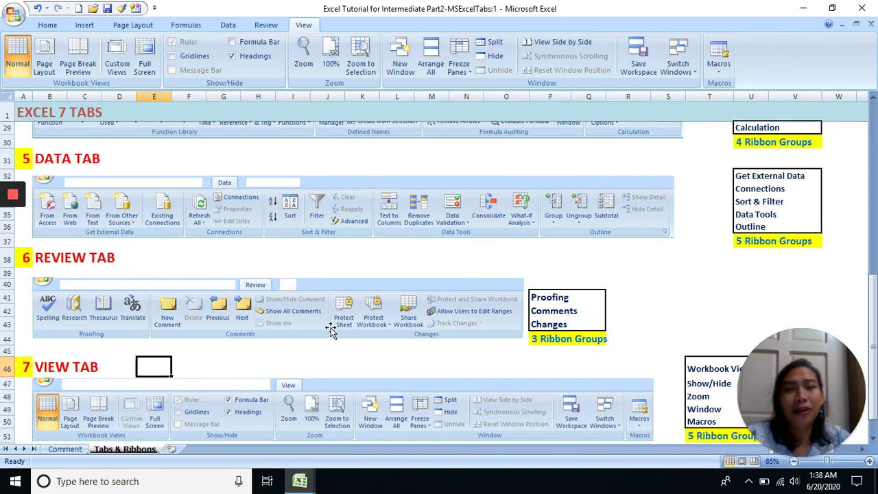
scroll(339, 321, up, 8)
scroll(339, 320, up, 1)
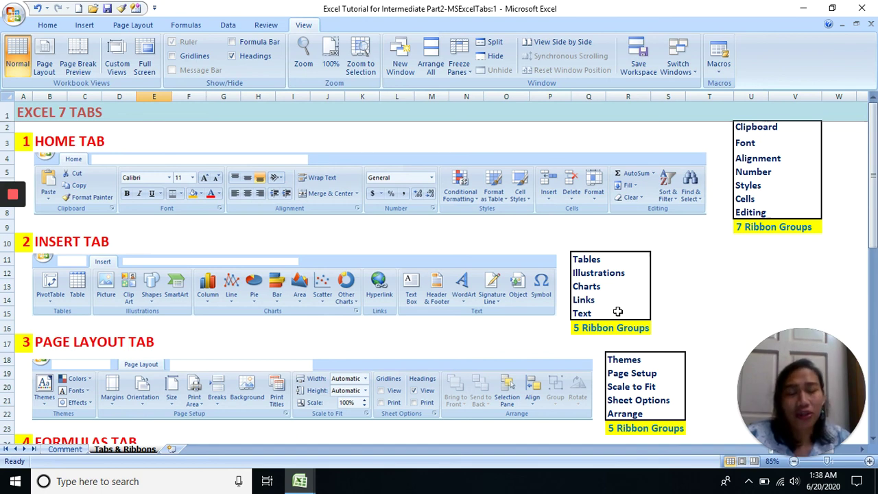
mouse_move(23, 234)
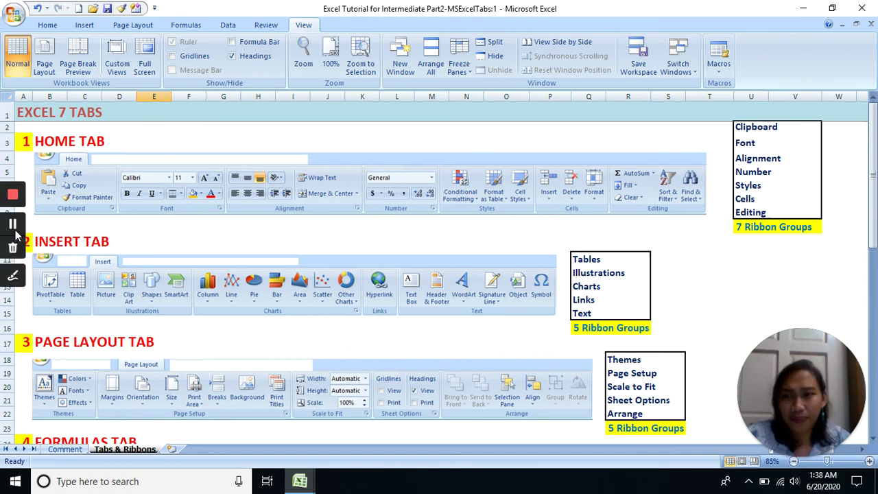